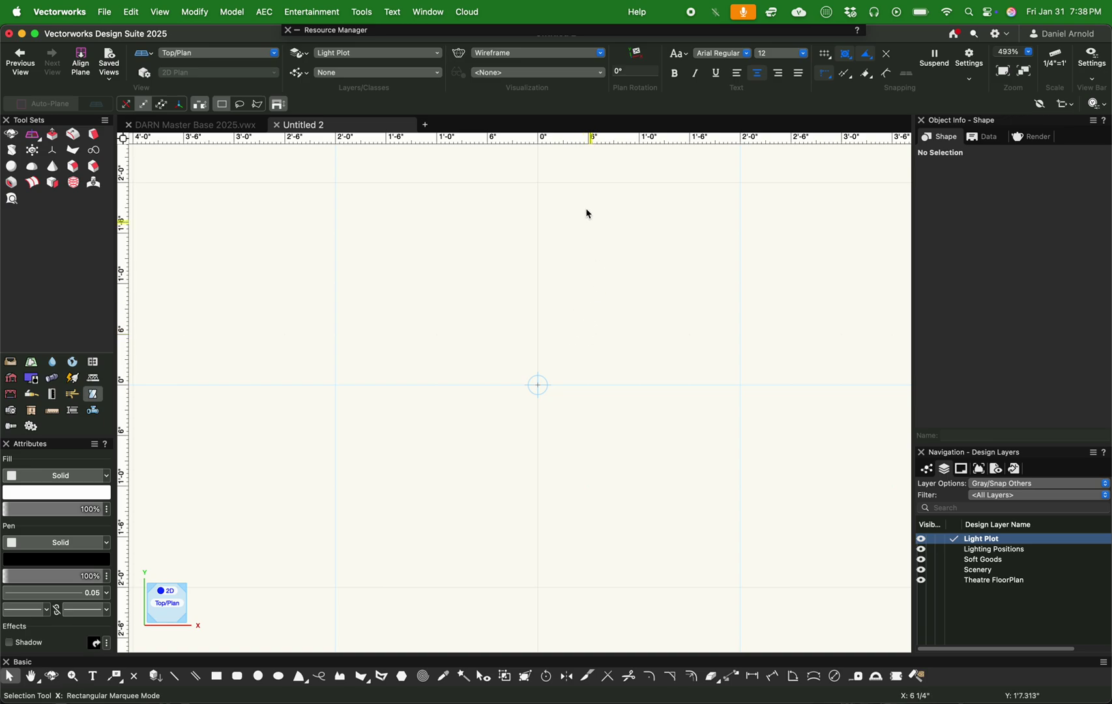
Expand the Resource Manager to show the 11 breakout symbols in Breakouts and Socapex
mouse_move(512, 36)
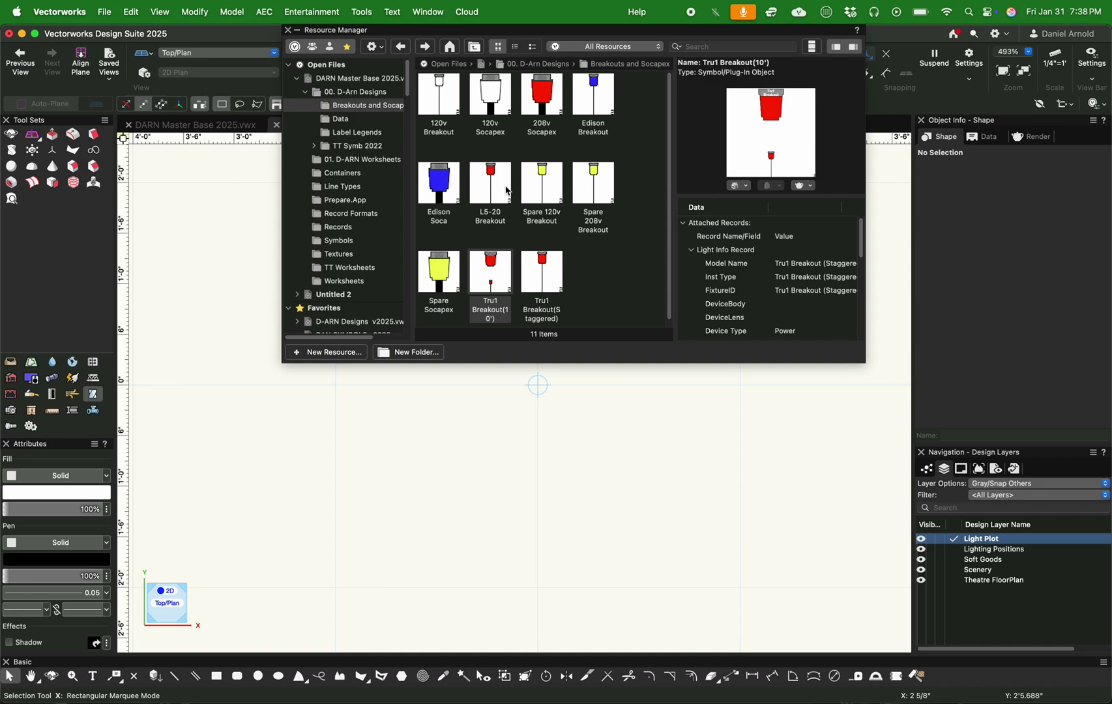
Import Tru1 Breakout(10') into the drawing, keeping its folder hierarchy
right_click(502, 276)
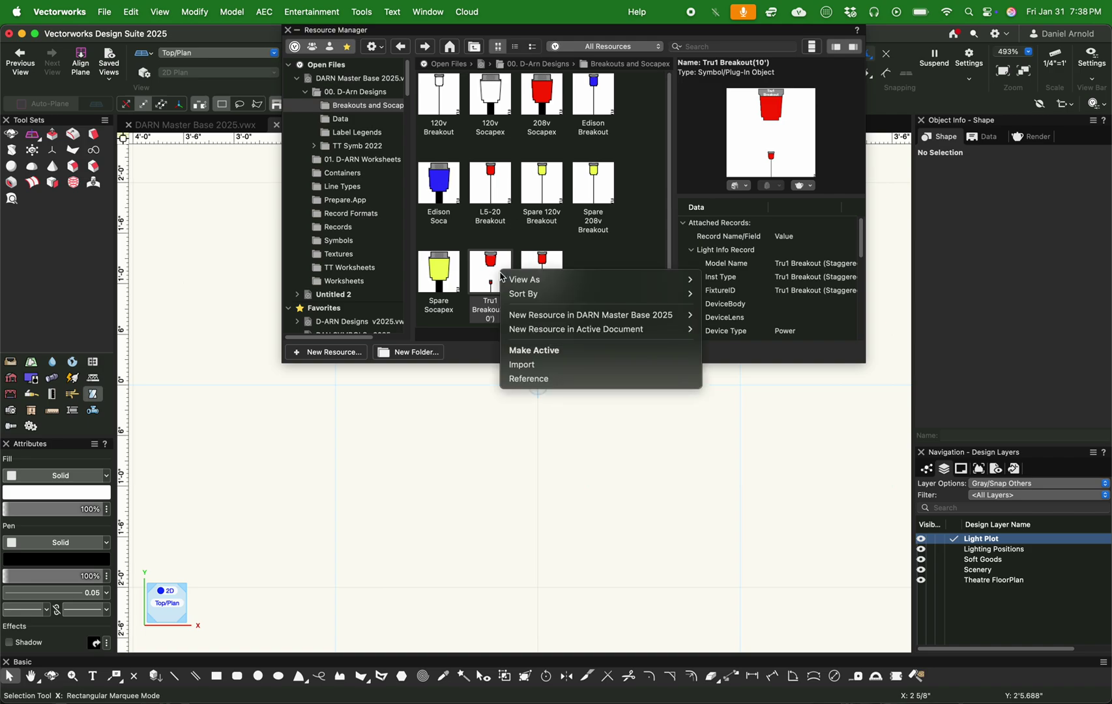
click(554, 365)
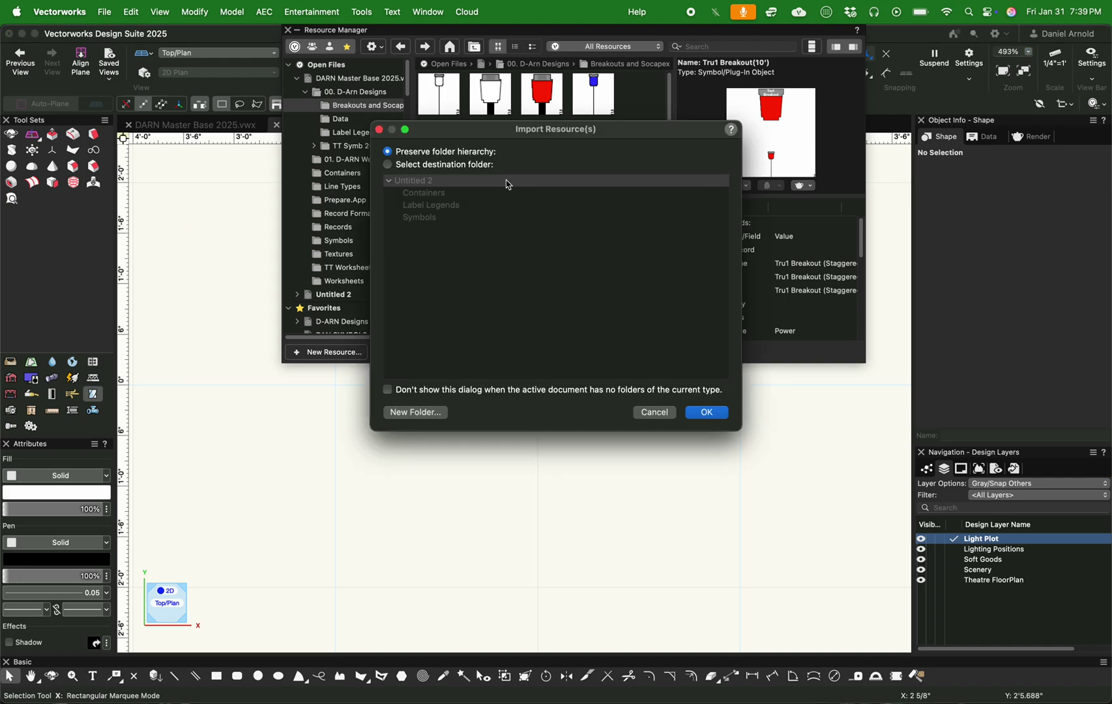
click(718, 416)
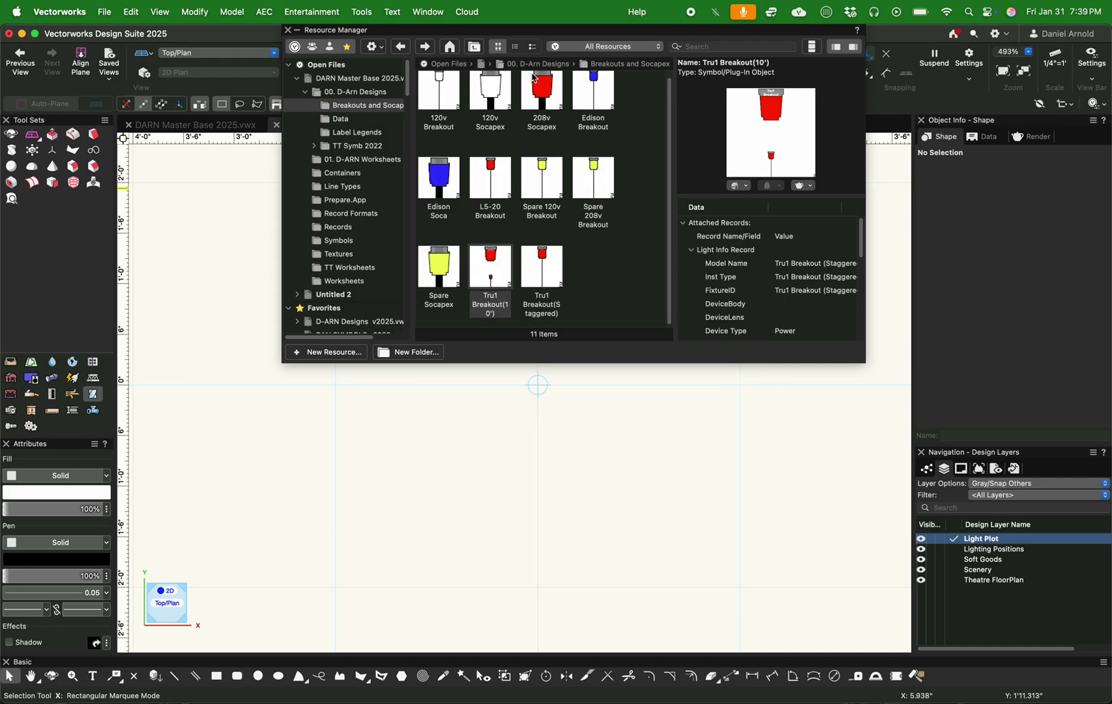
Search for Mac Ultra and load Martin MAC Ultra Performance, keeping the EntEquipUniversal format
click(706, 48)
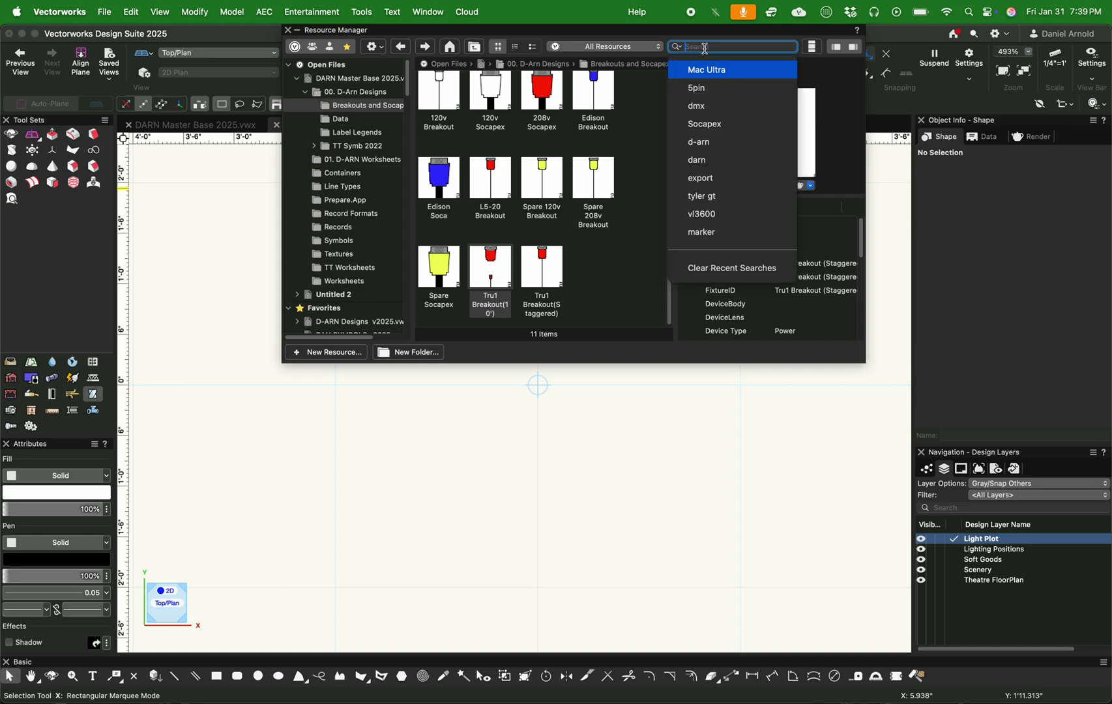
click(712, 71)
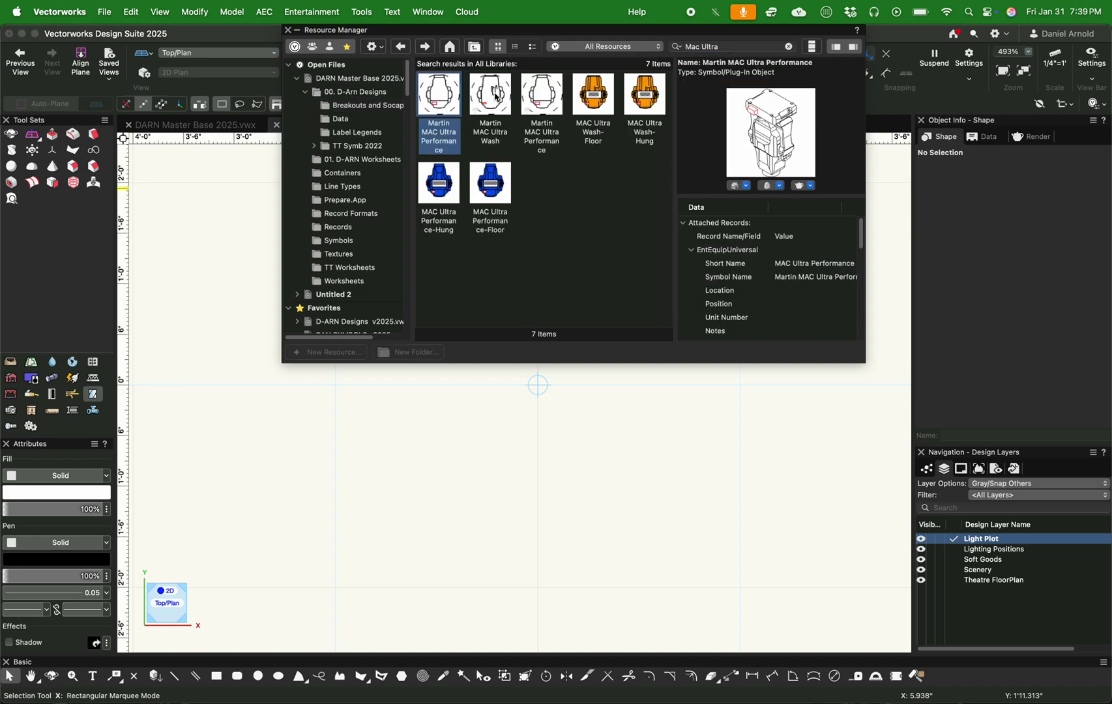
double_click(446, 106)
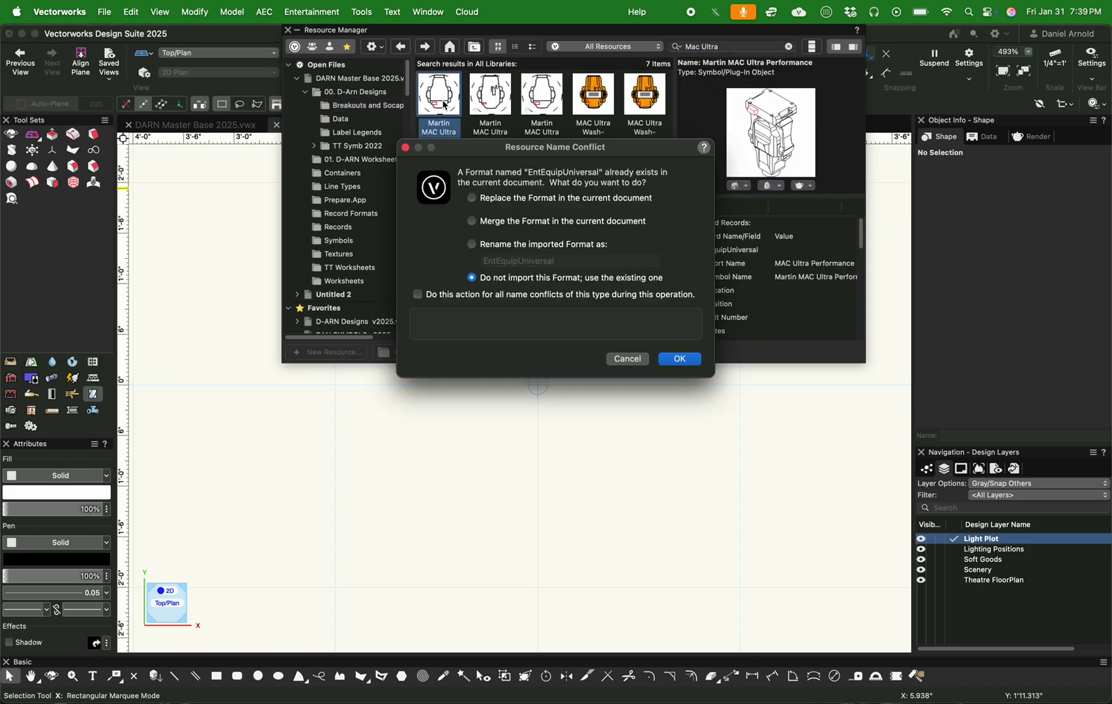
click(679, 358)
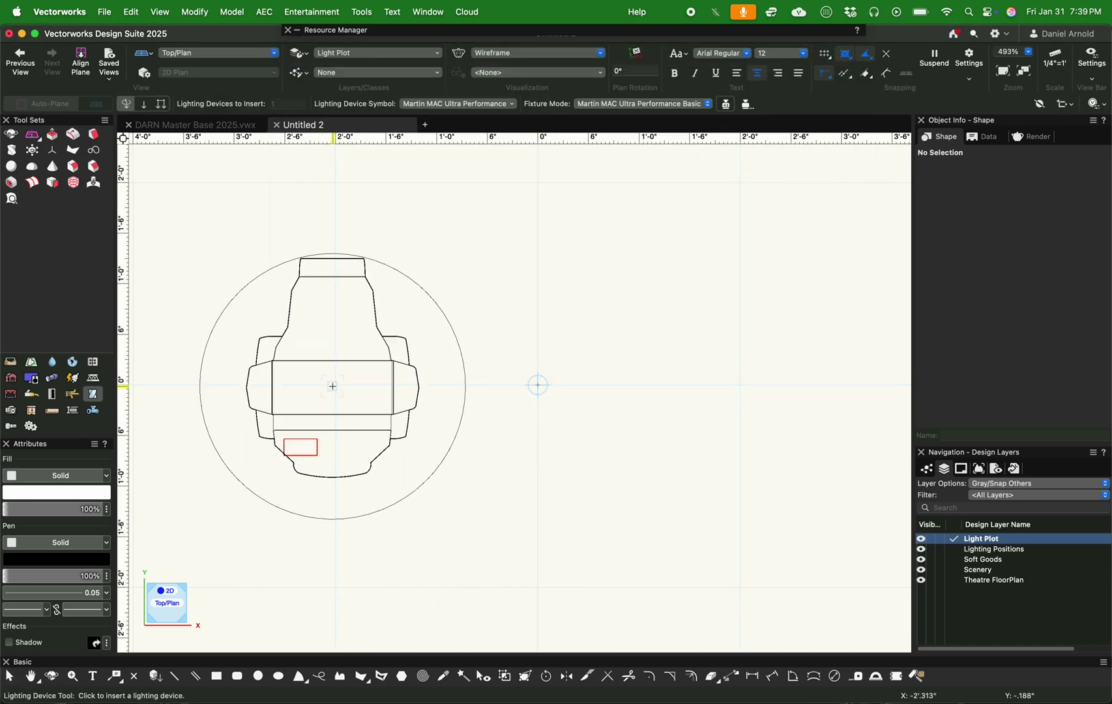
Place one MAC Ultra fixture and switch the Resource Manager to Untitled 2's resources
click(332, 386)
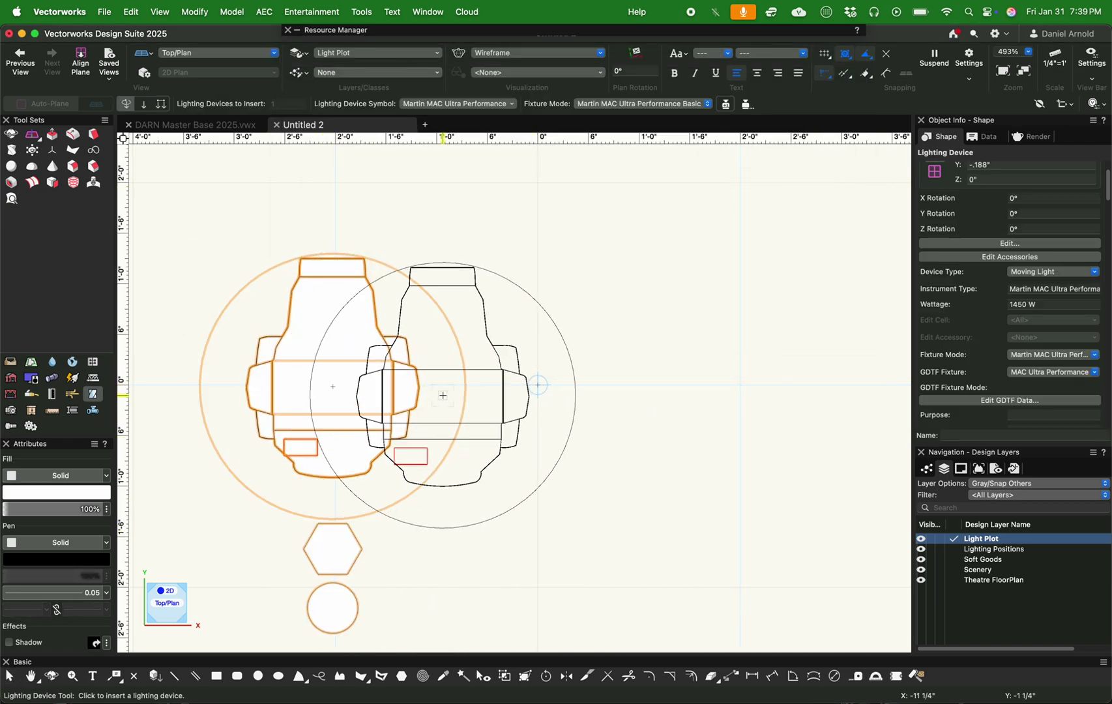
key(x)
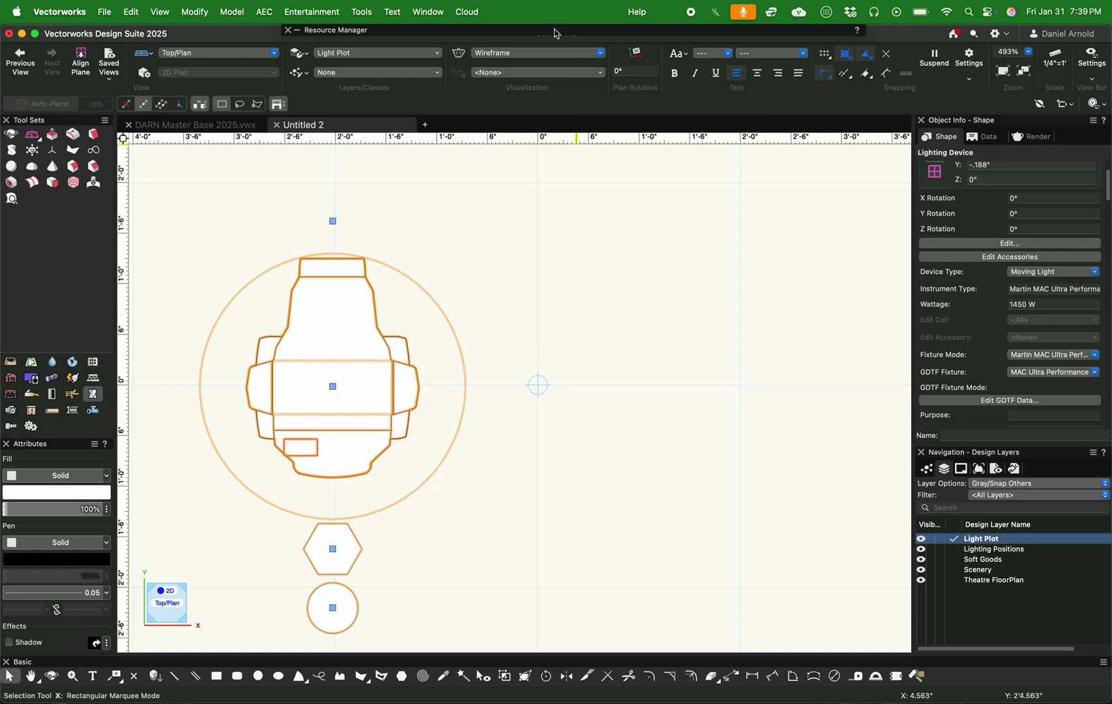
mouse_move(556, 34)
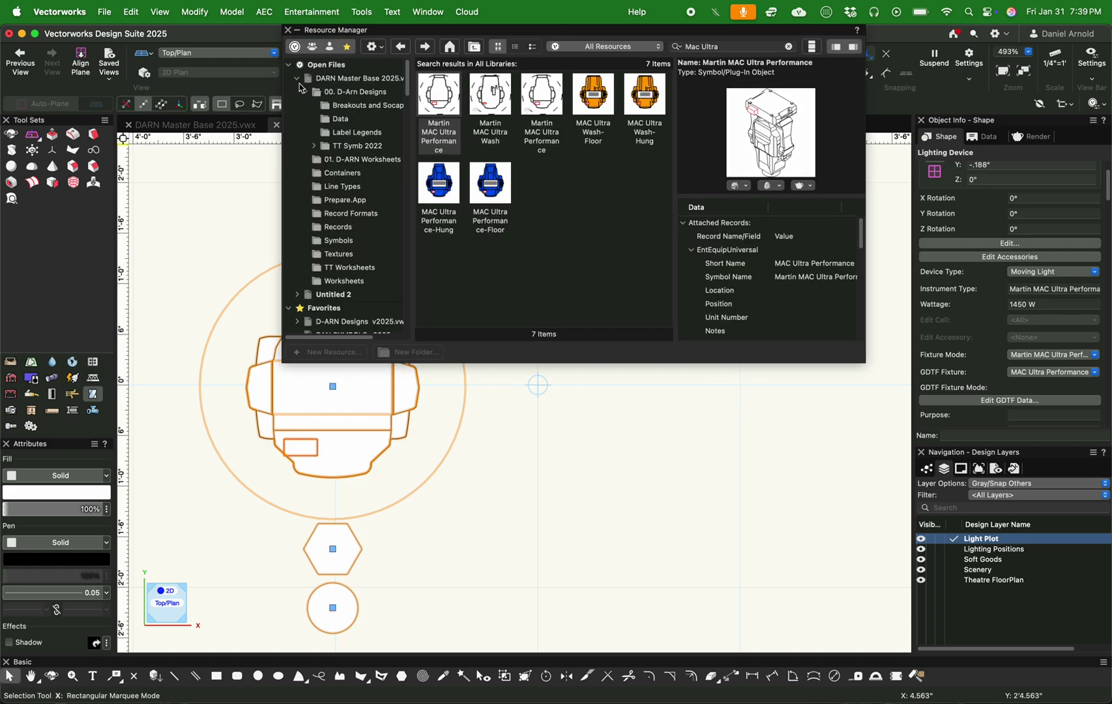
click(297, 79)
click(314, 93)
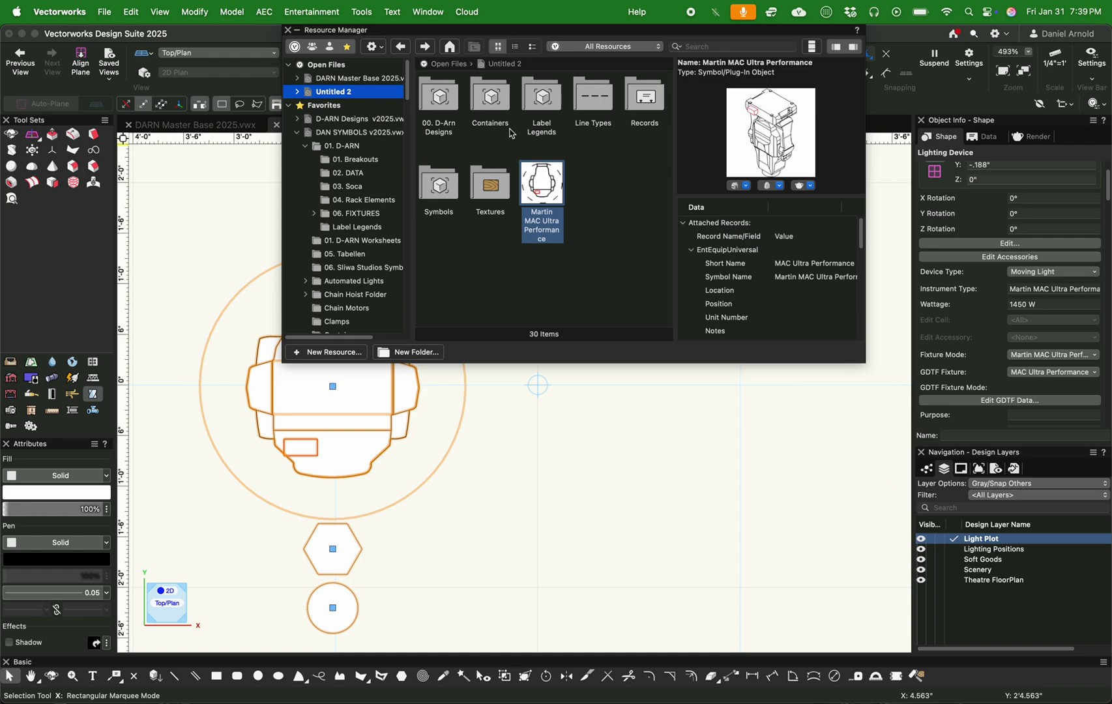
Place a second MAC Ultra to the right, then delete that extra copy
double_click(541, 184)
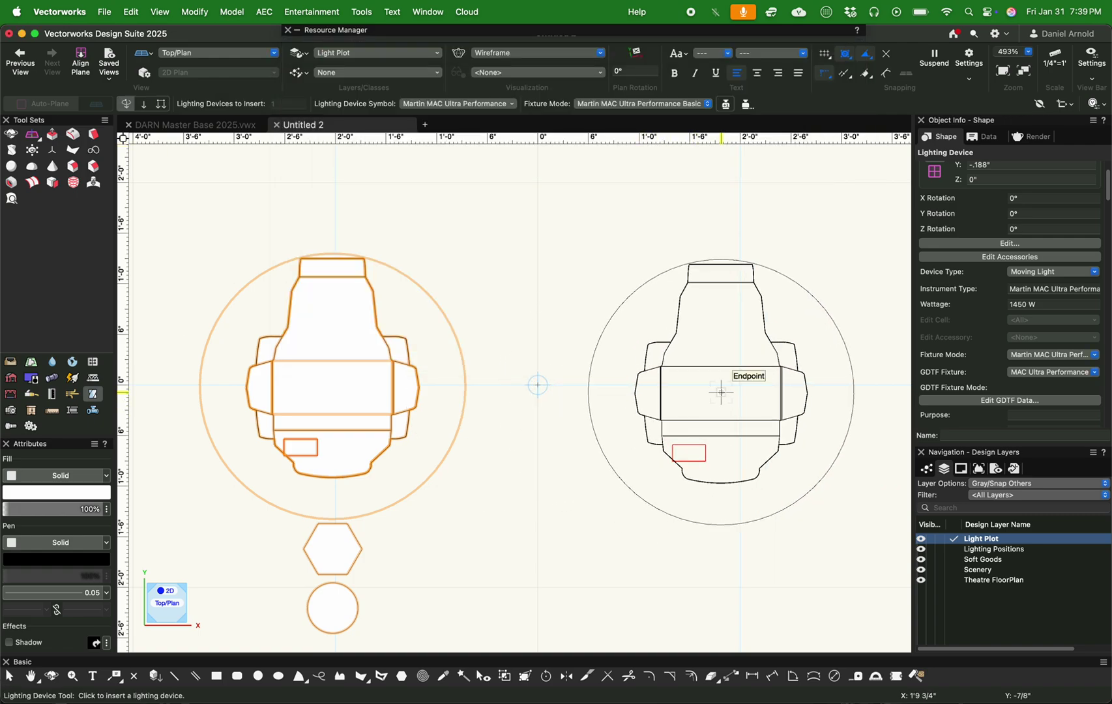
click(722, 393)
key(x)
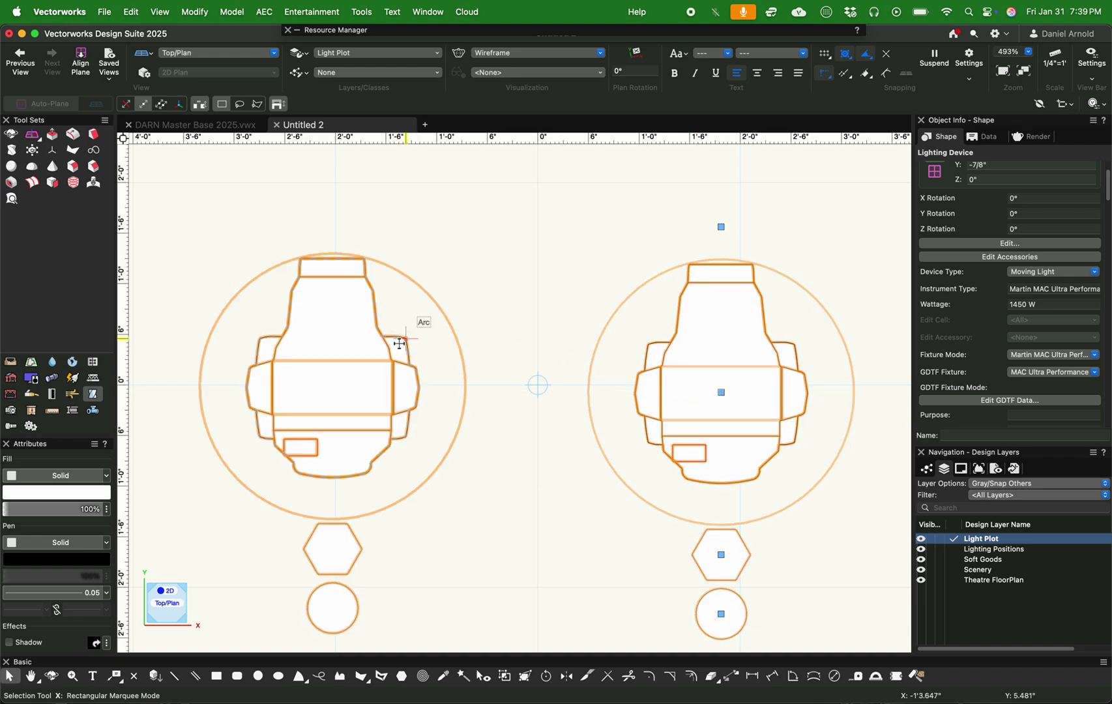
scroll(194, 358, down, 1)
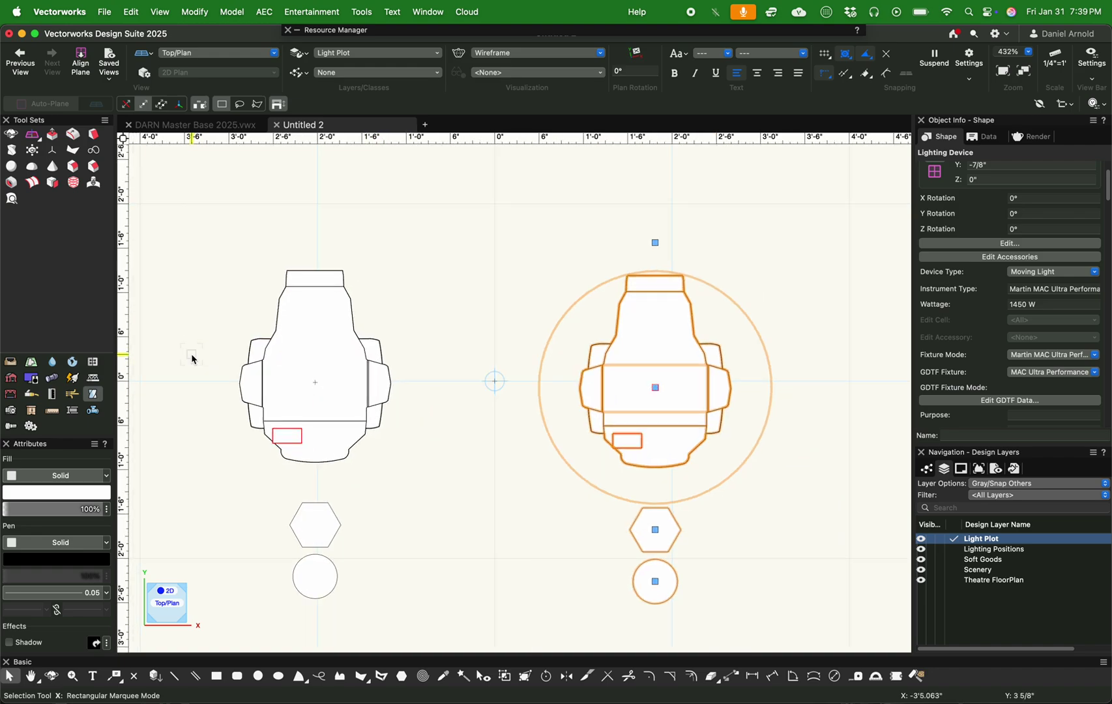
key(Delete)
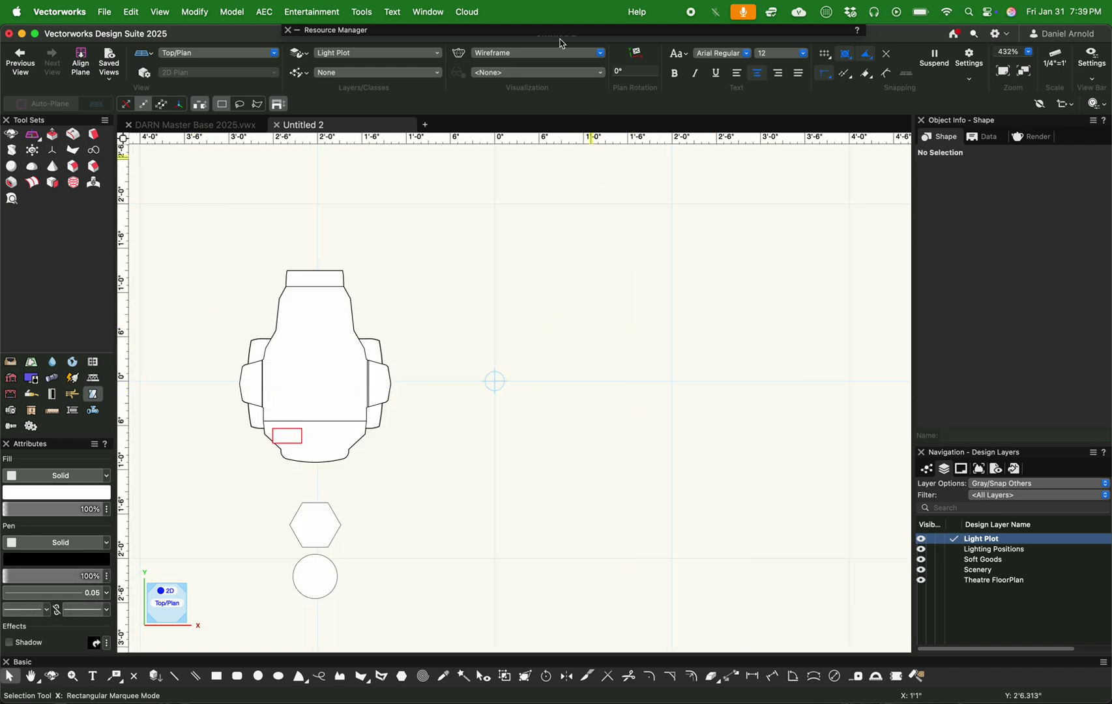
click(559, 31)
From Untitled 2's Breakouts and Socapex folder, place Tru1 Breakout(10') beside the MAC Ultra
double_click(441, 98)
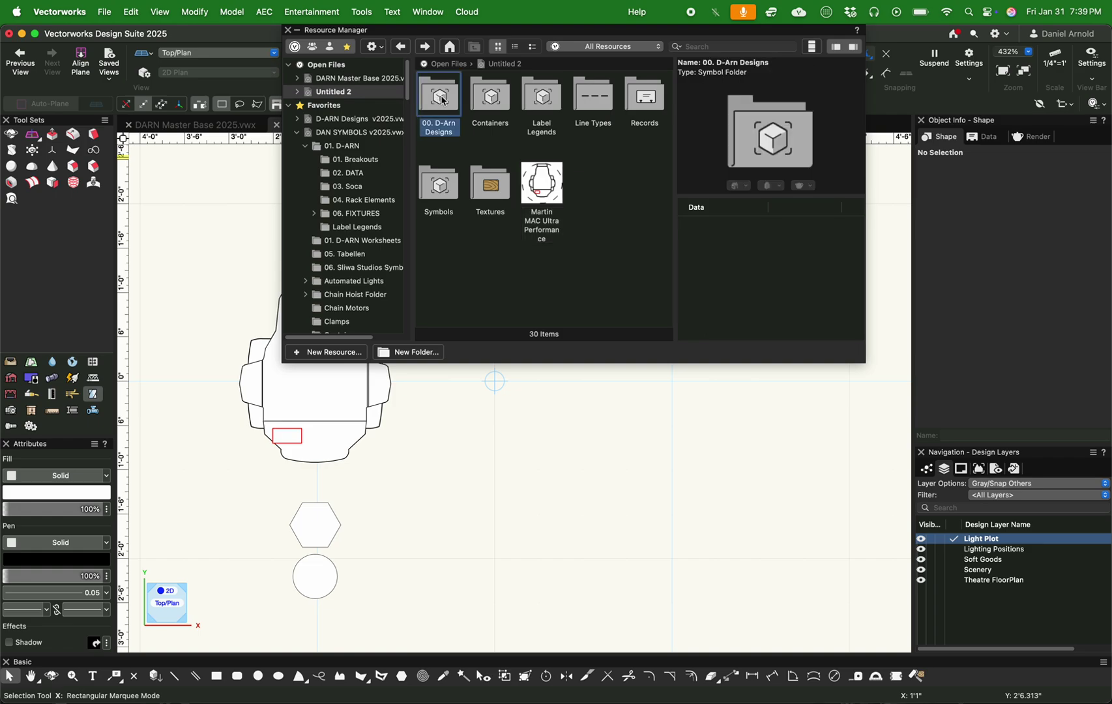
double_click(442, 99)
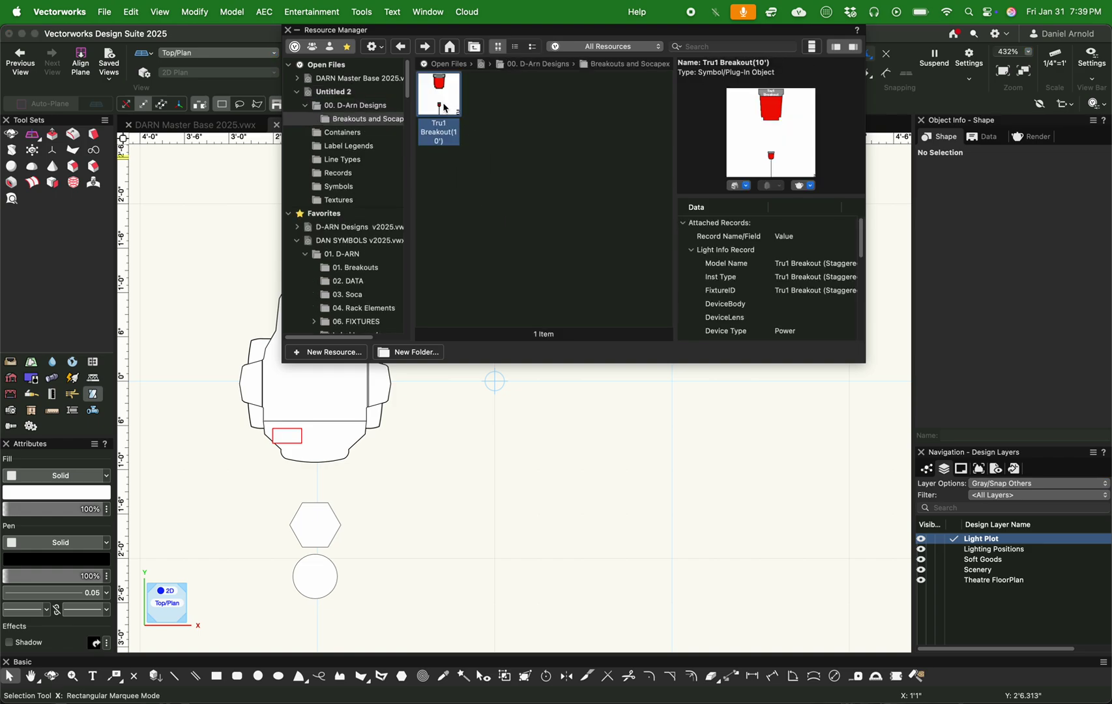
right_click(442, 106)
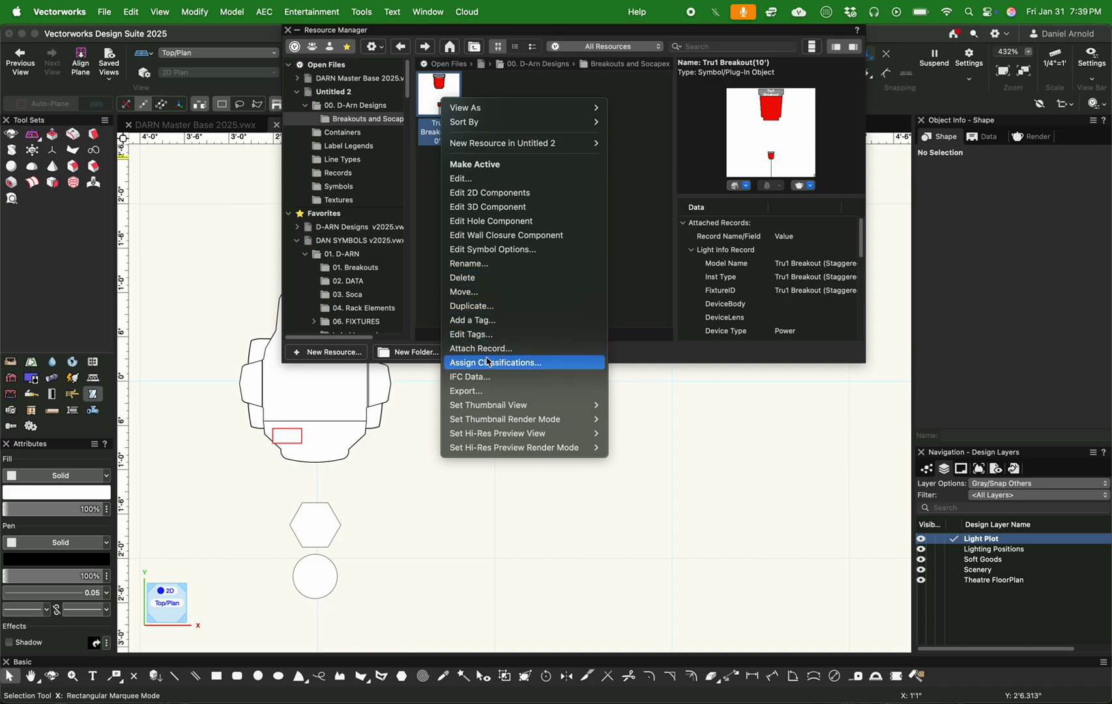
click(494, 381)
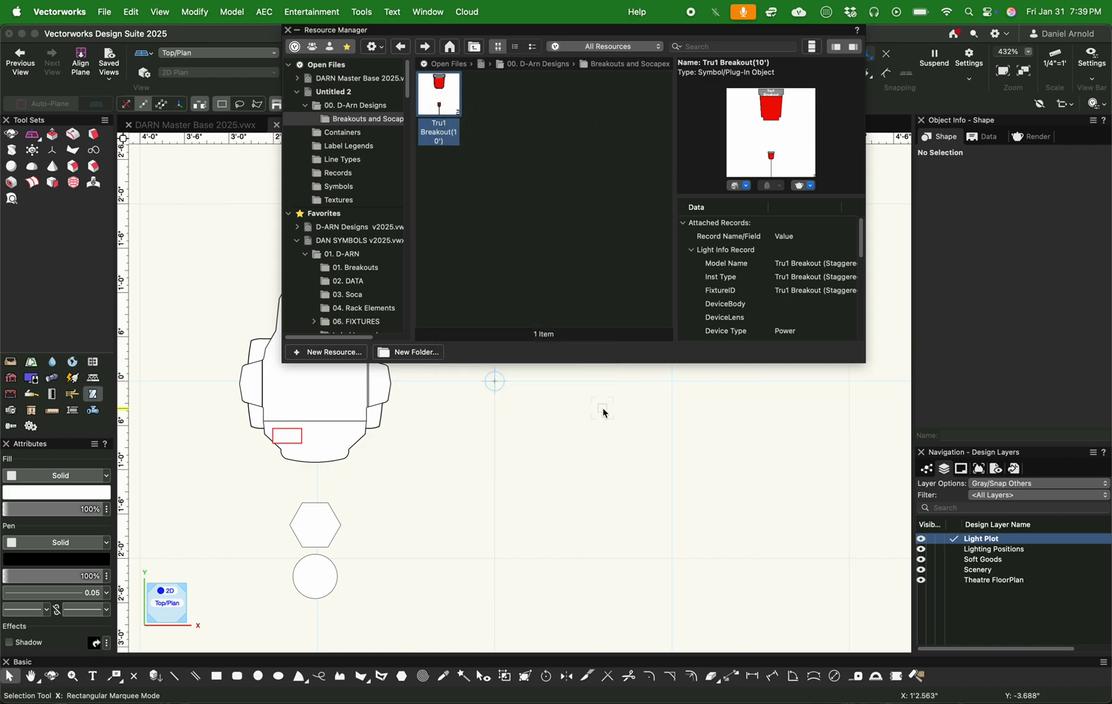
click(605, 413)
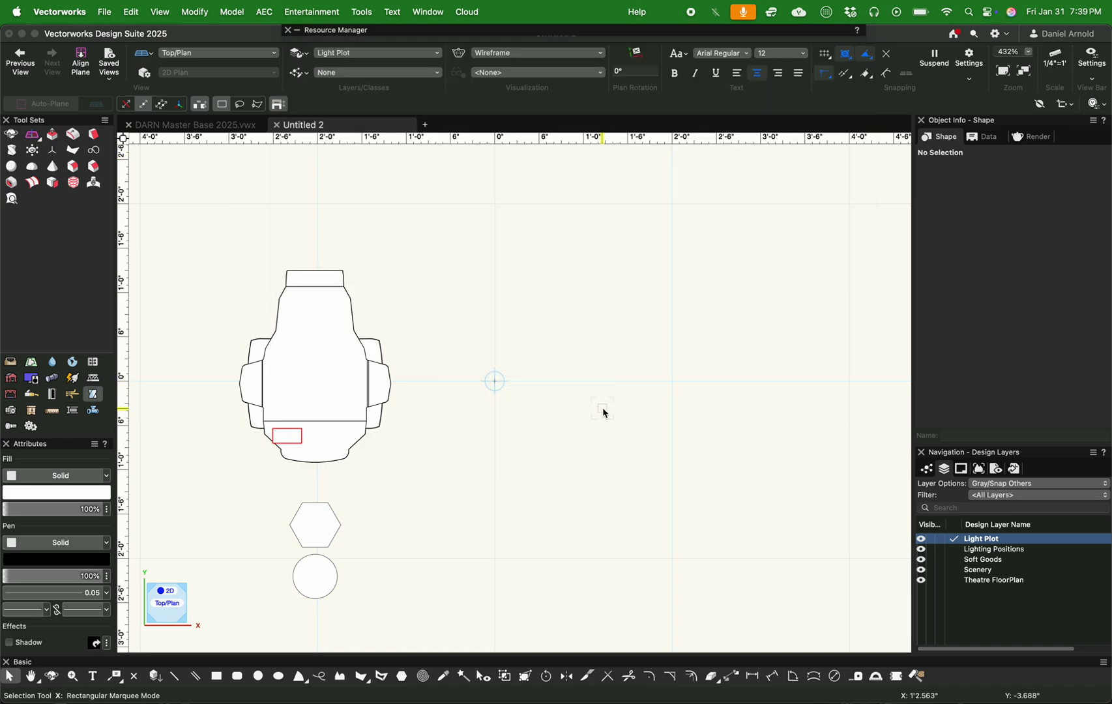
click(509, 30)
double_click(452, 98)
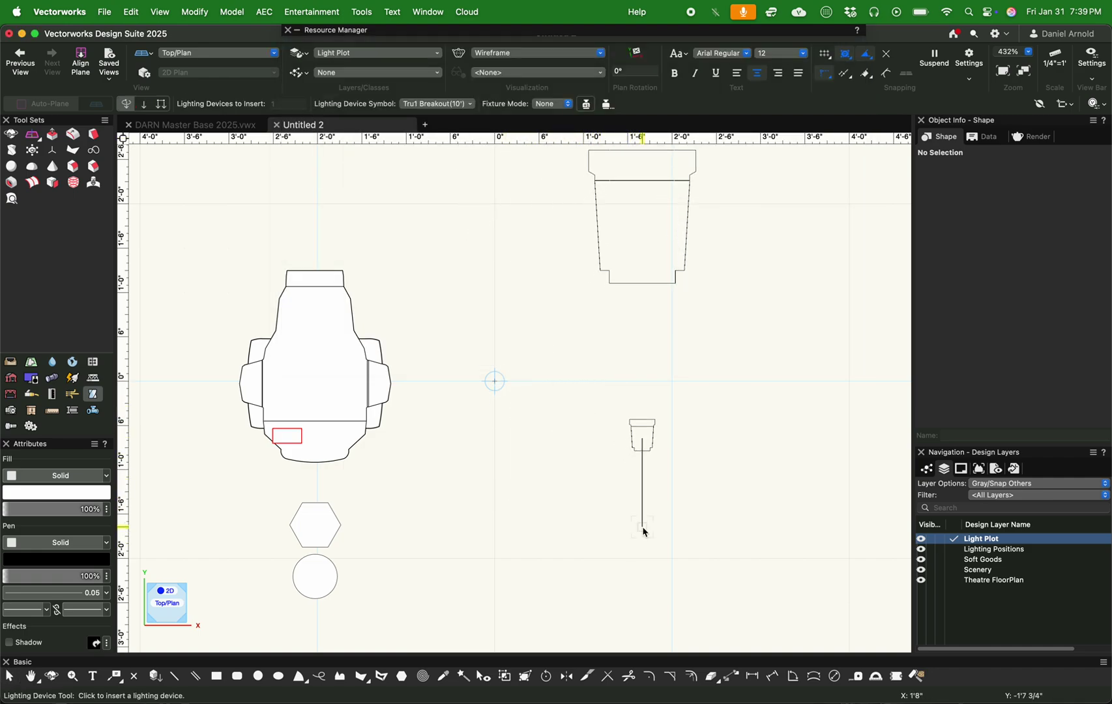
click(644, 532)
key(x)
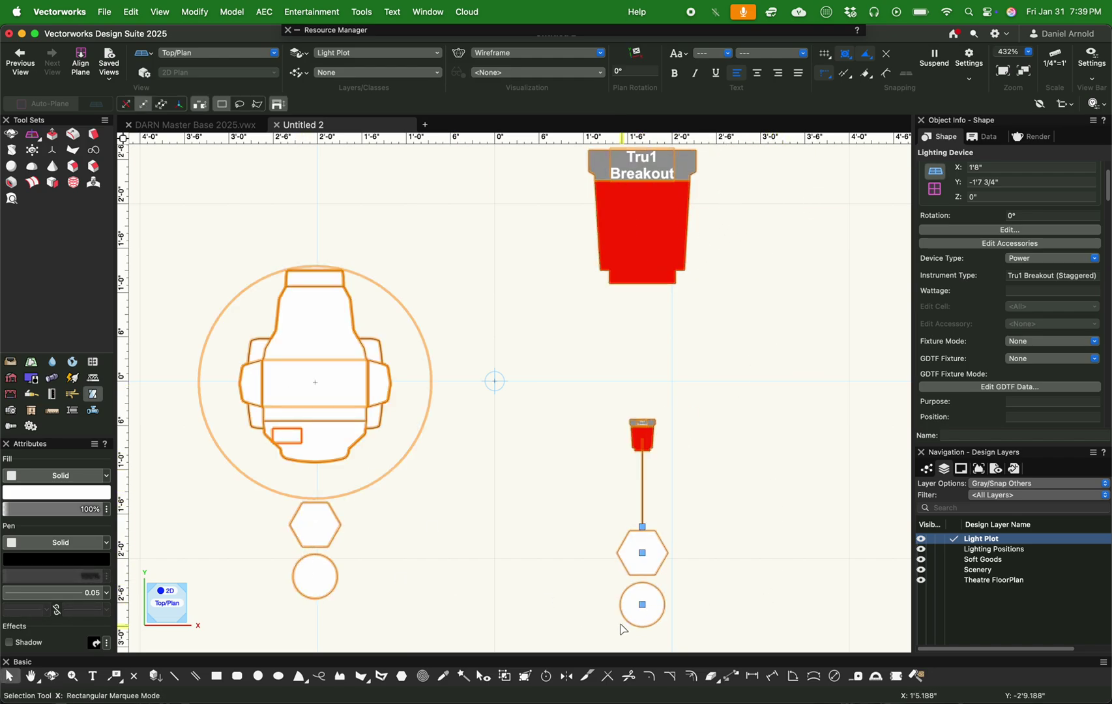
Give the MAC Ultra unit number 1, circuit name 11 and circuit number 1
click(323, 447)
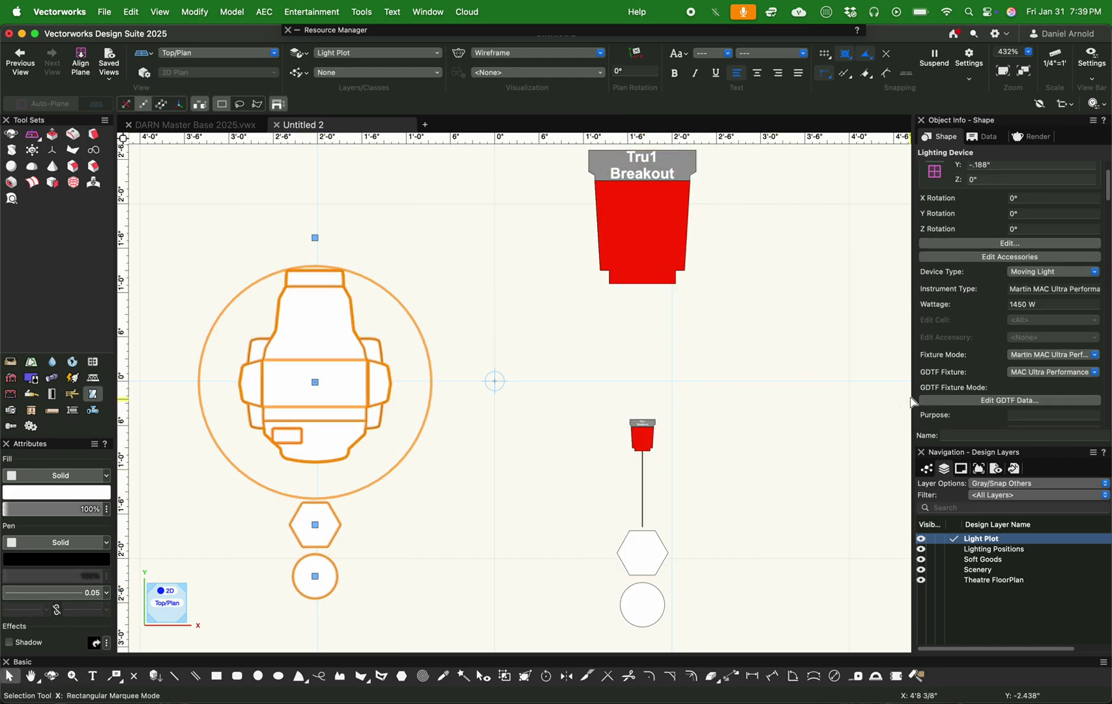
scroll(995, 340, down, 5)
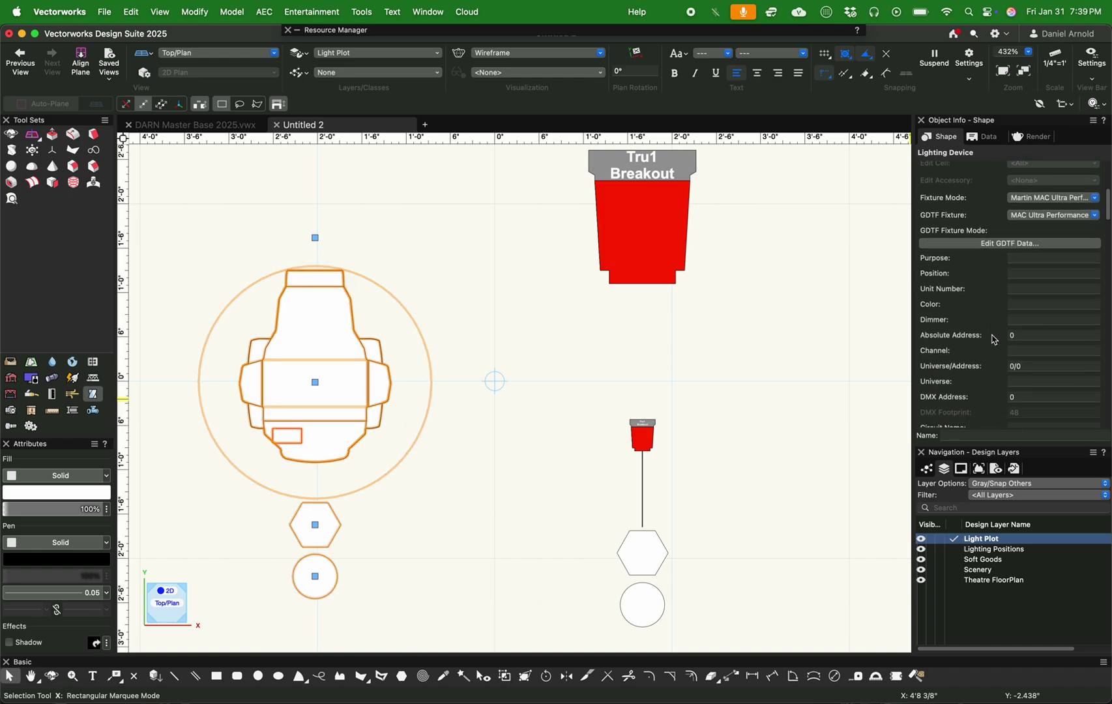
click(1026, 292)
text(1)
key(Return)
key(Return)
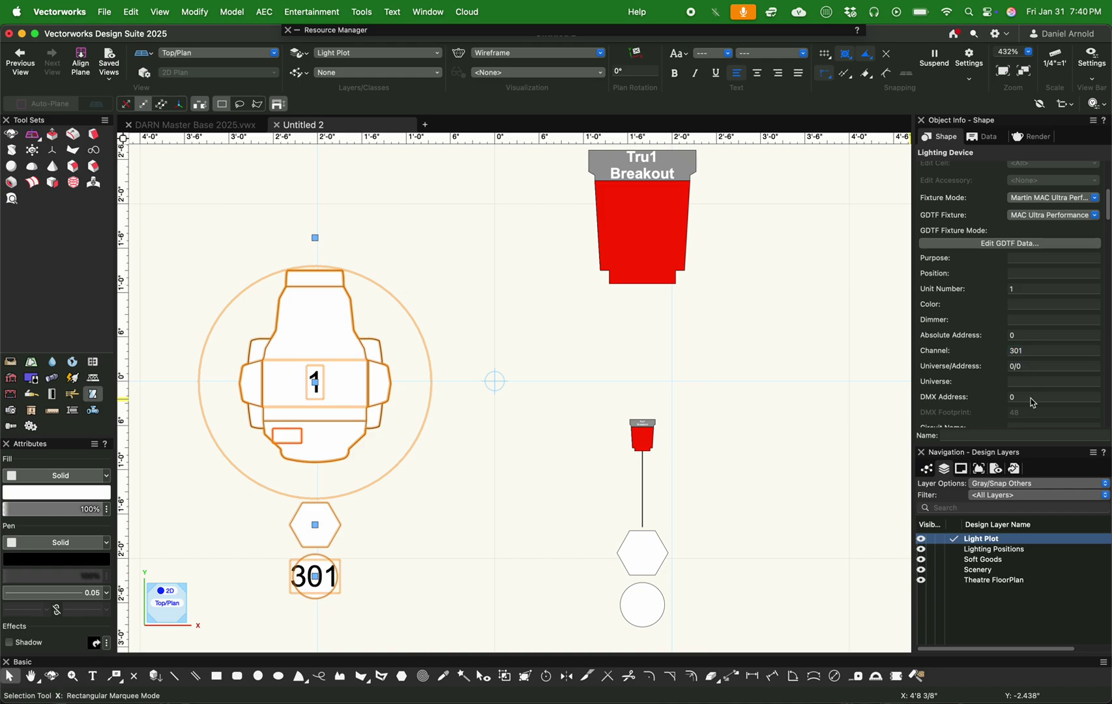
scroll(1035, 385, down, 5)
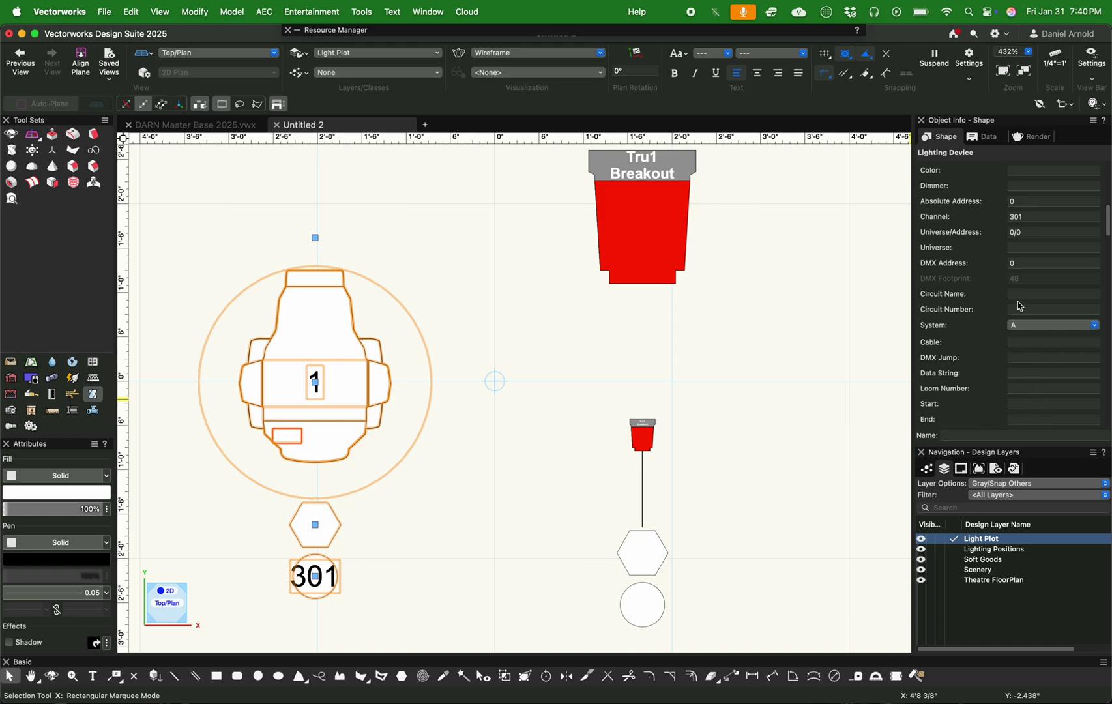
click(1020, 298)
key(Tab)
text(1)
key(Tab)
Set the fixture's Purpose to 'Purpose' and Gobo 1 to 'Gobo'
scroll(1035, 347, up, 3)
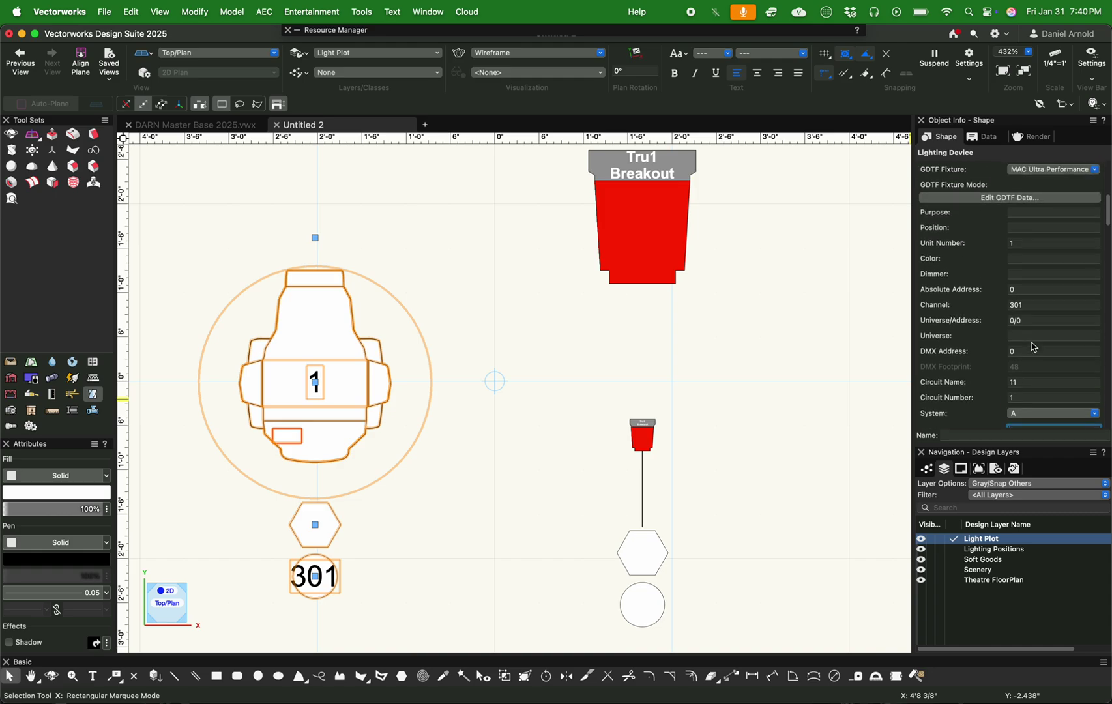
click(1017, 214)
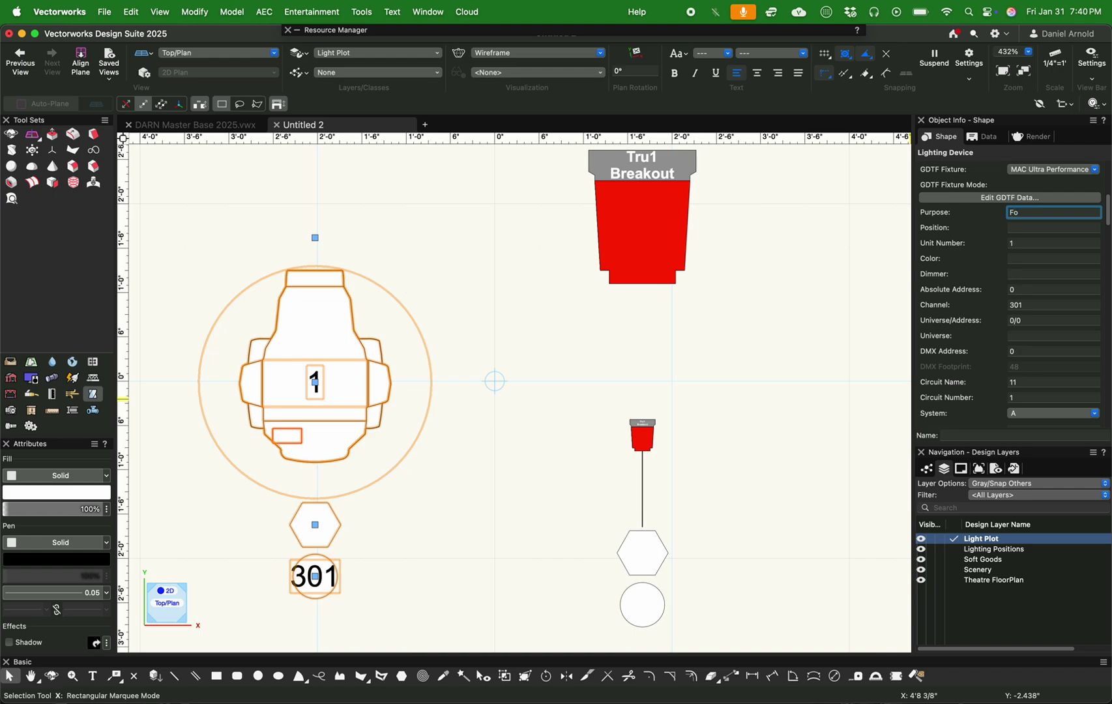
key(Return)
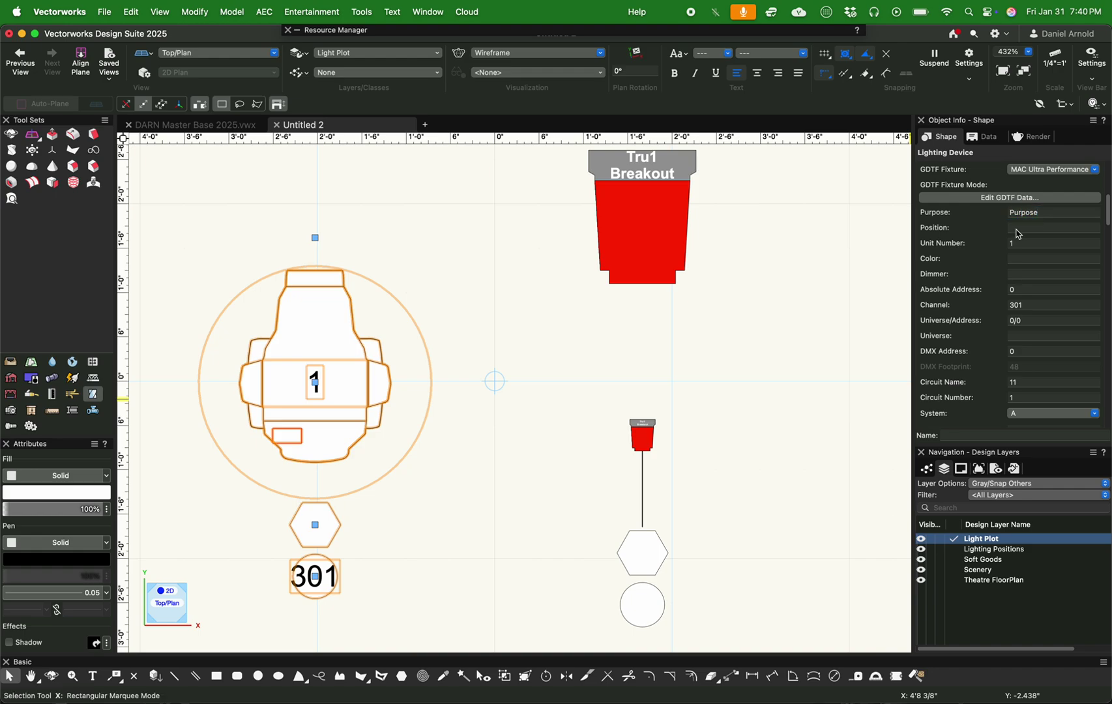
scroll(1050, 261, down, 8)
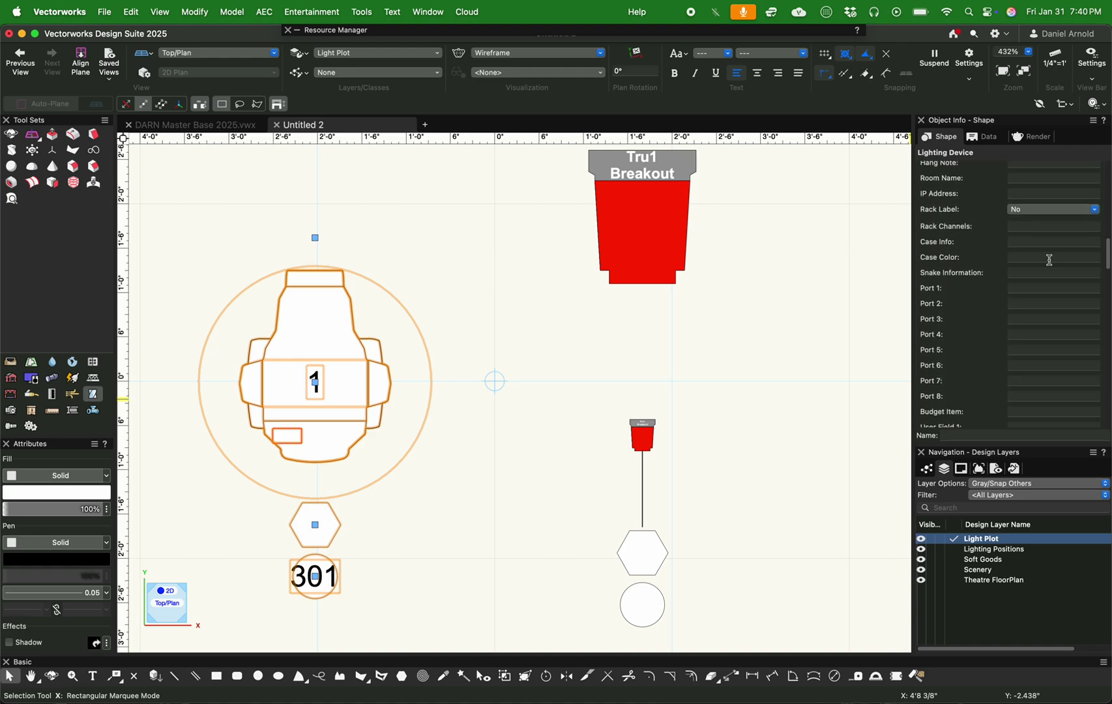
scroll(1049, 260, down, 6)
click(1050, 260)
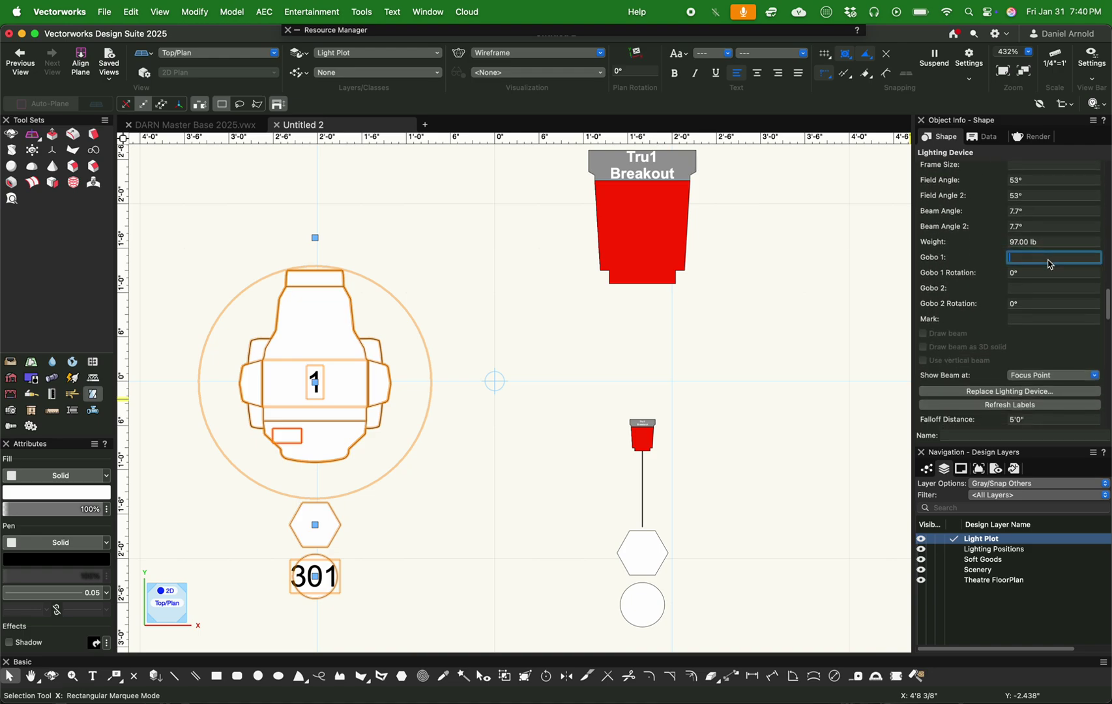
text(Gobo)
key(Return)
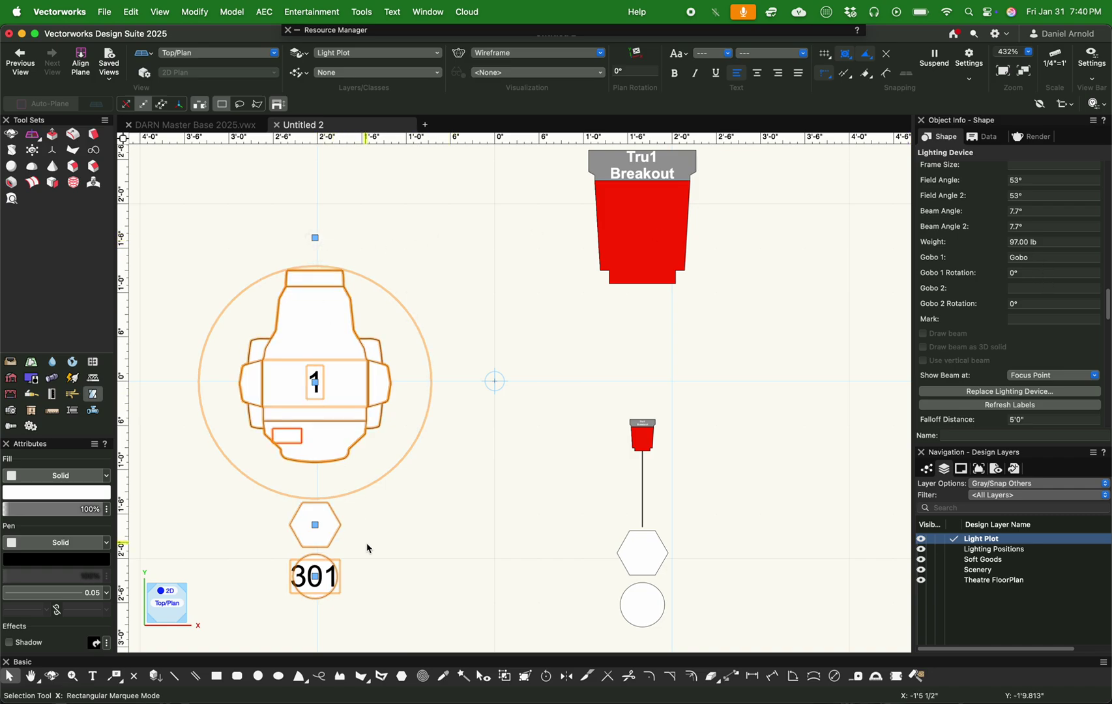
click(483, 677)
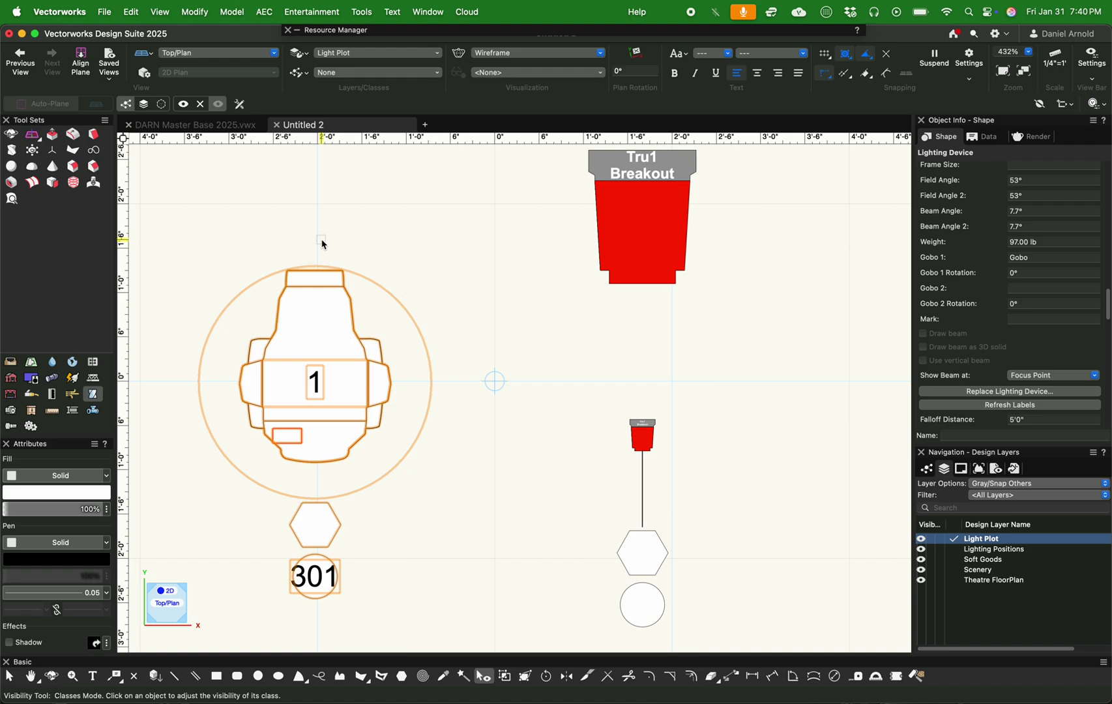
key(x)
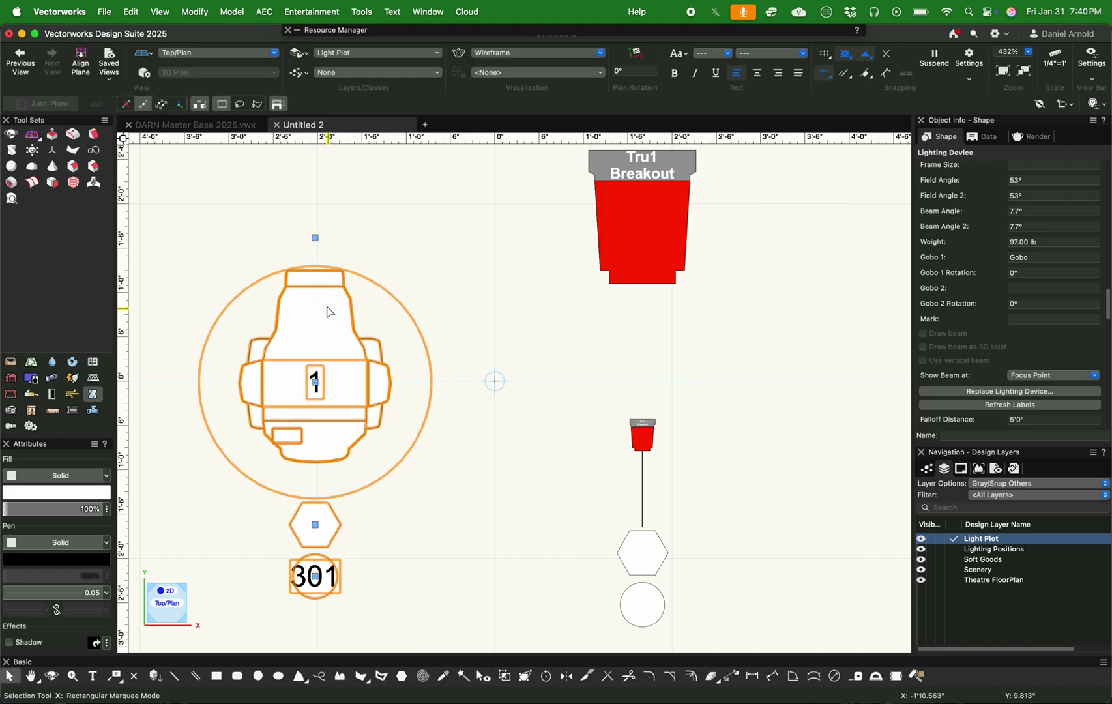
right_click(316, 237)
click(373, 249)
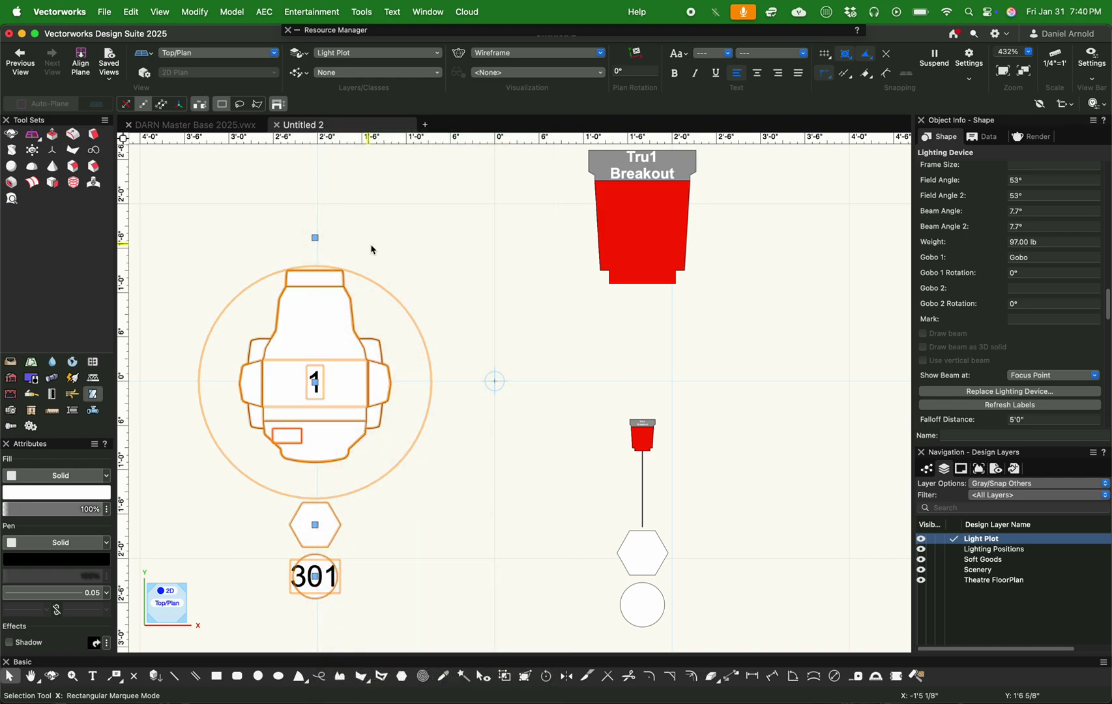
click(312, 12)
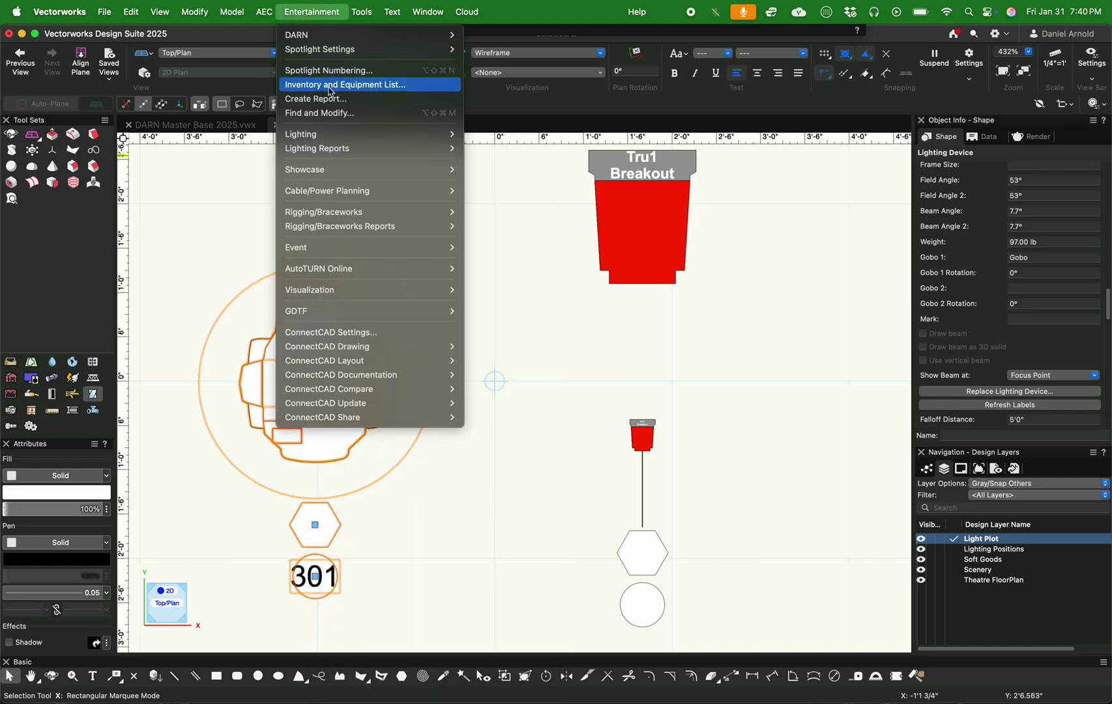
mouse_move(367, 134)
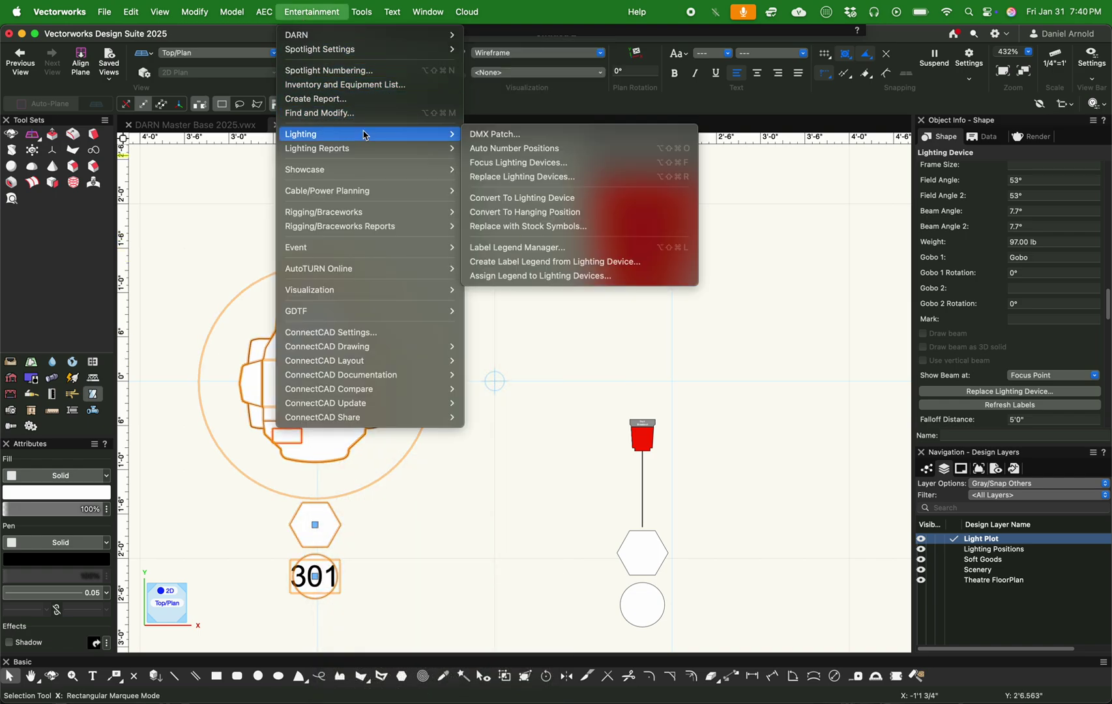
click(547, 248)
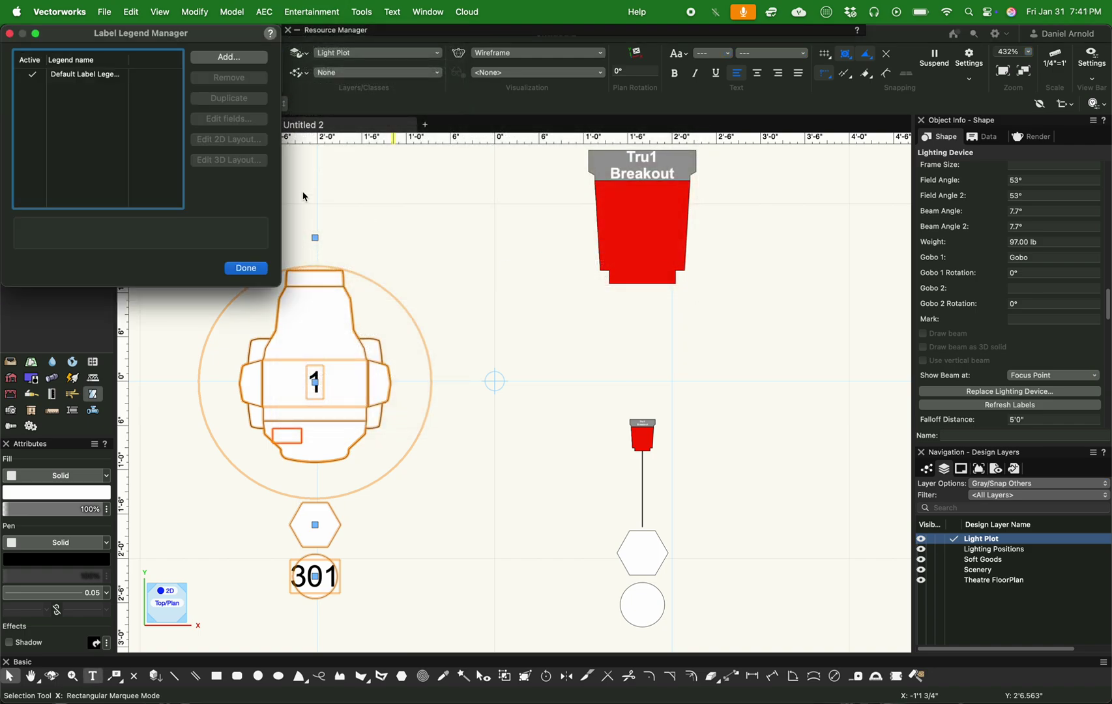
click(103, 76)
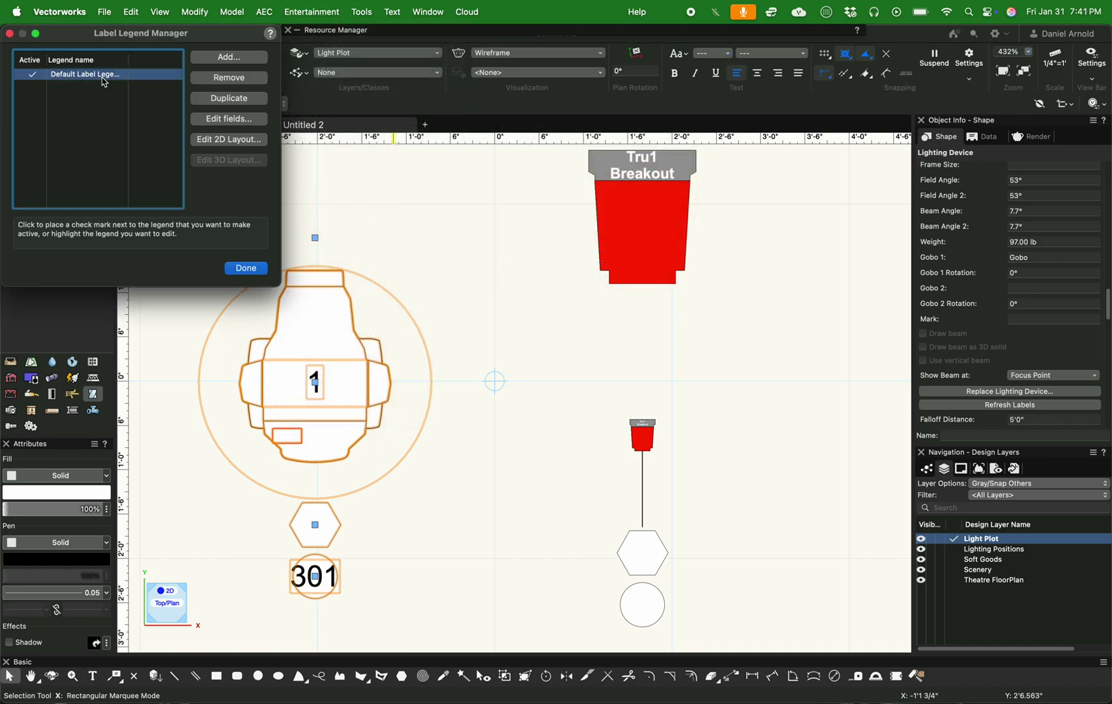
click(244, 140)
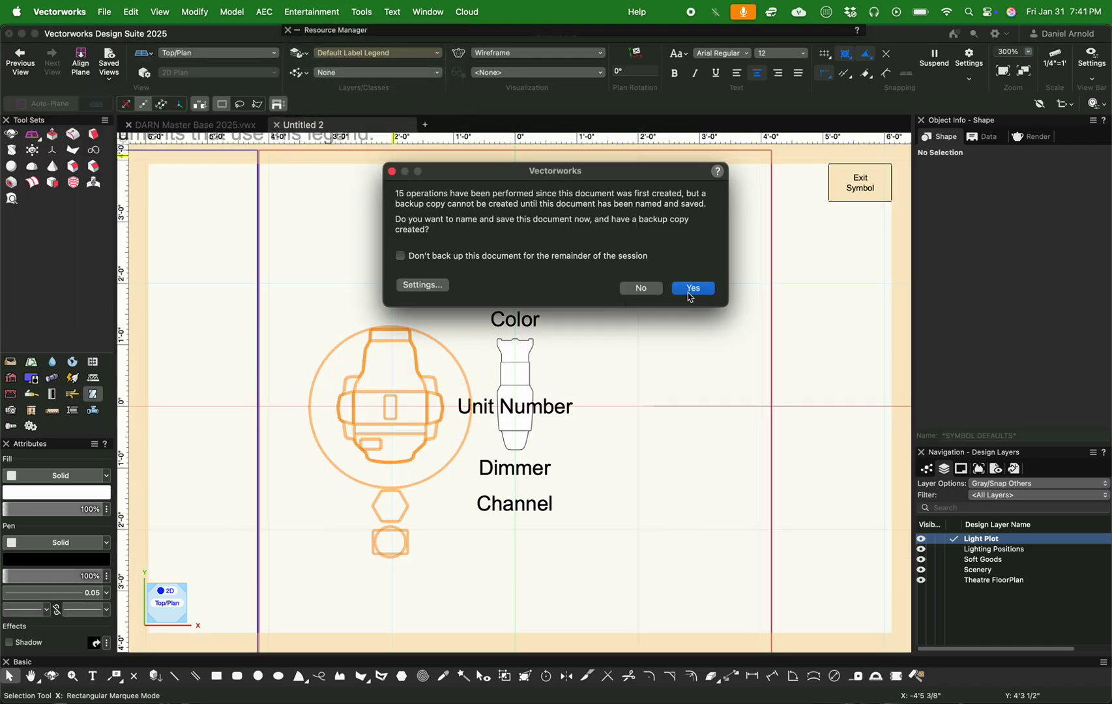
click(642, 289)
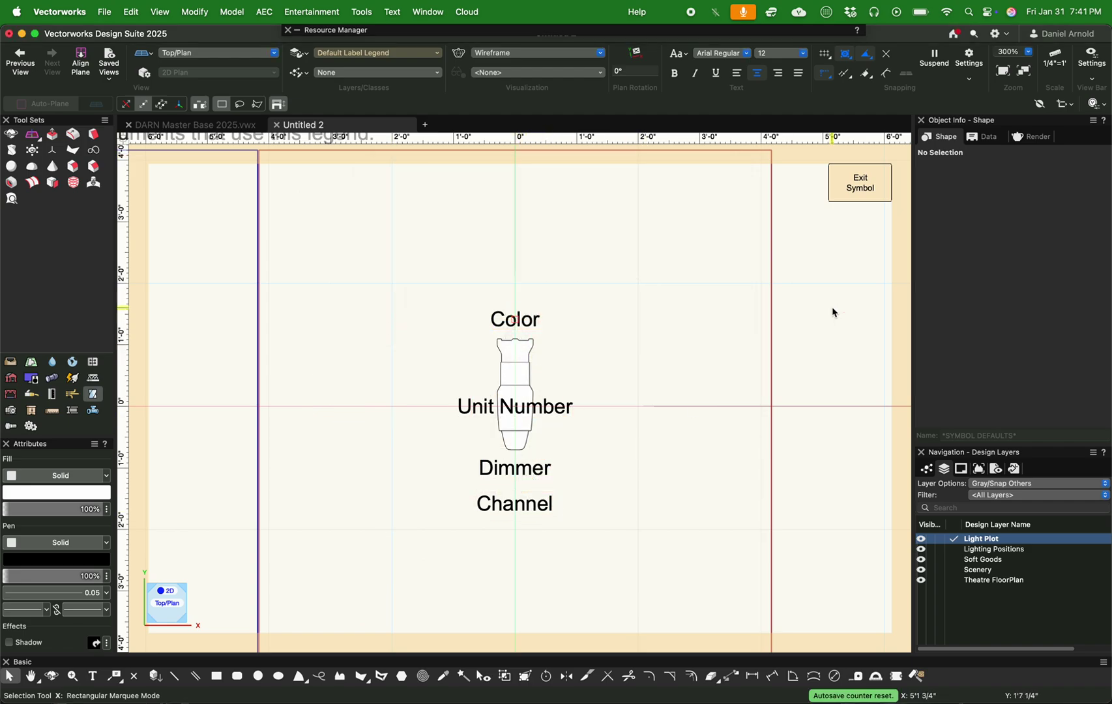
click(870, 198)
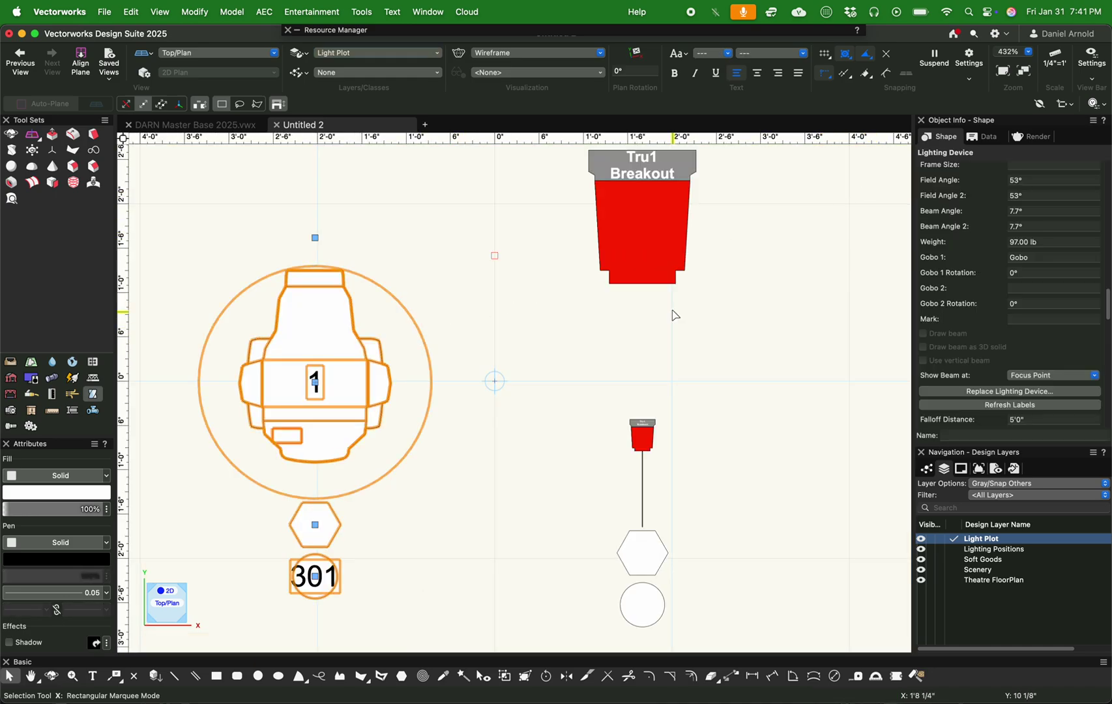
scroll(1036, 259, up, 4)
scroll(1037, 259, up, 20)
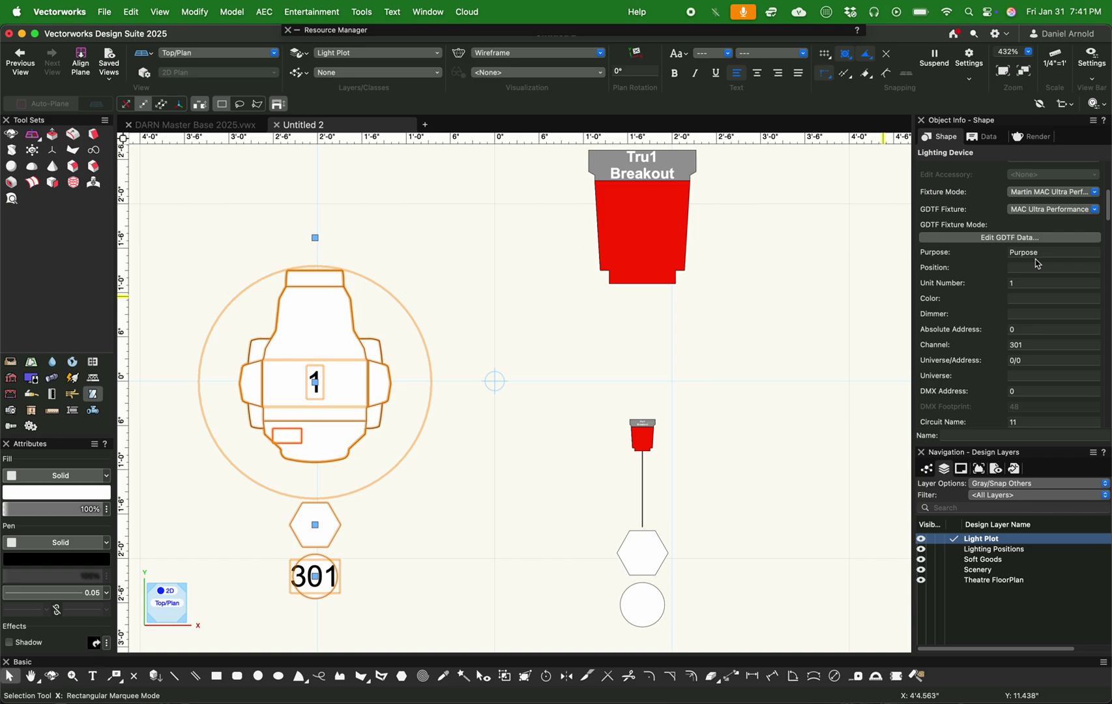
click(1027, 316)
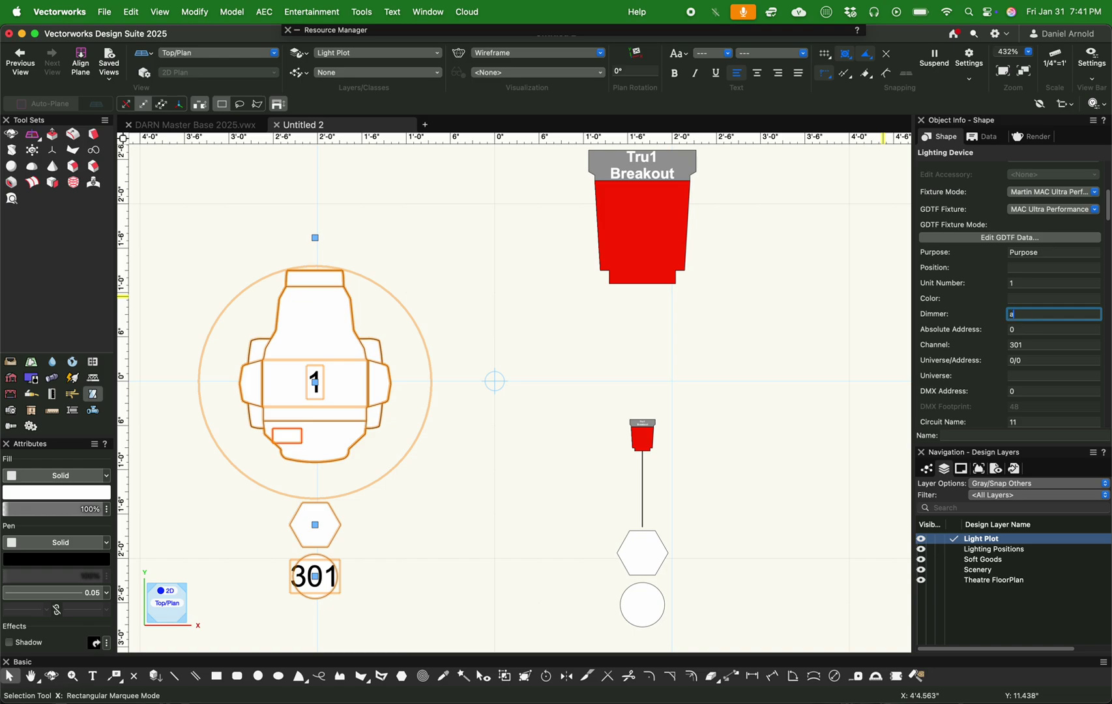
Commit Dimmer a1 and set the fixture's Circuit Name and Circuit Number to 1
key(Return)
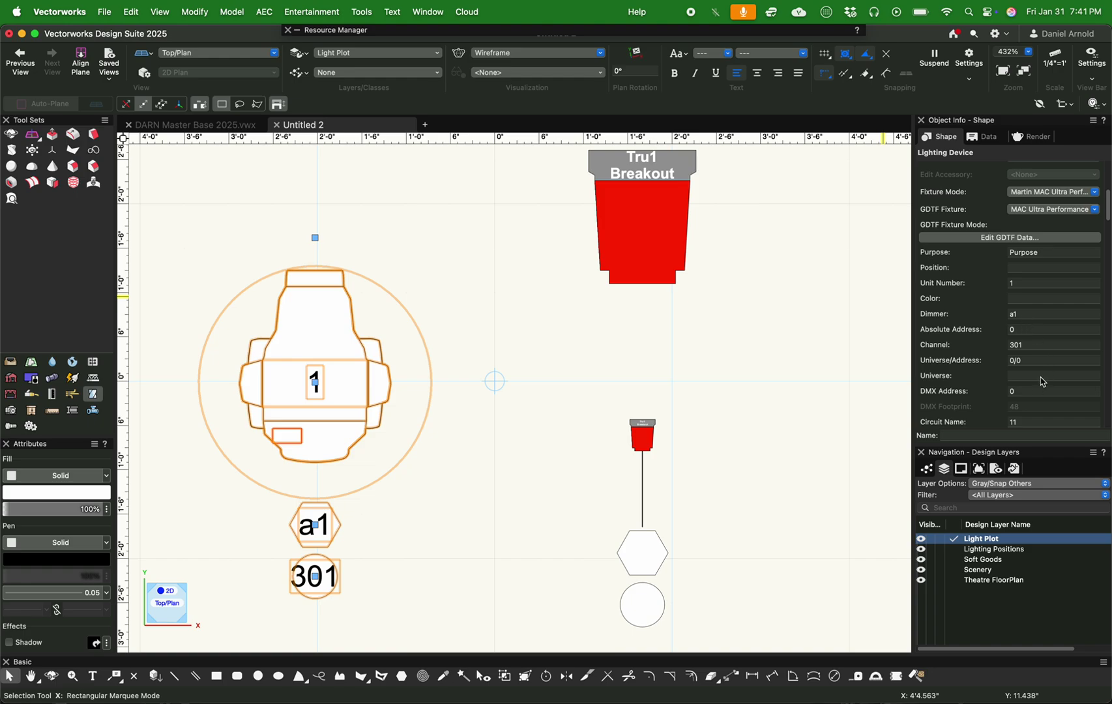
click(1043, 422)
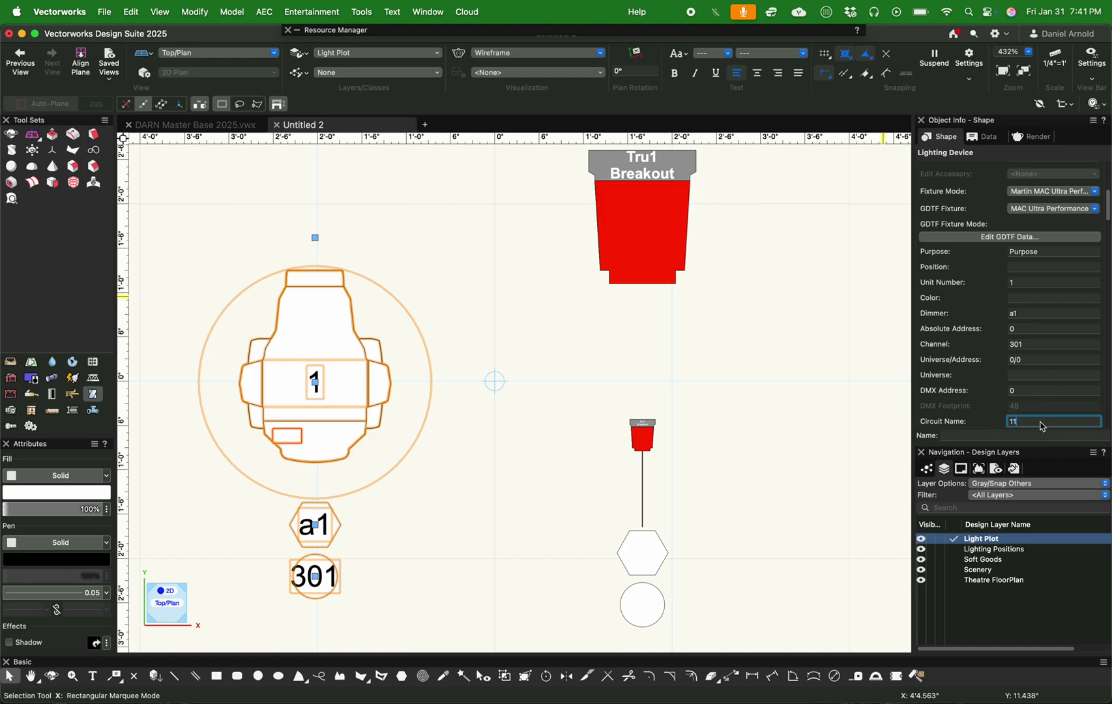
scroll(1058, 367, down, 2)
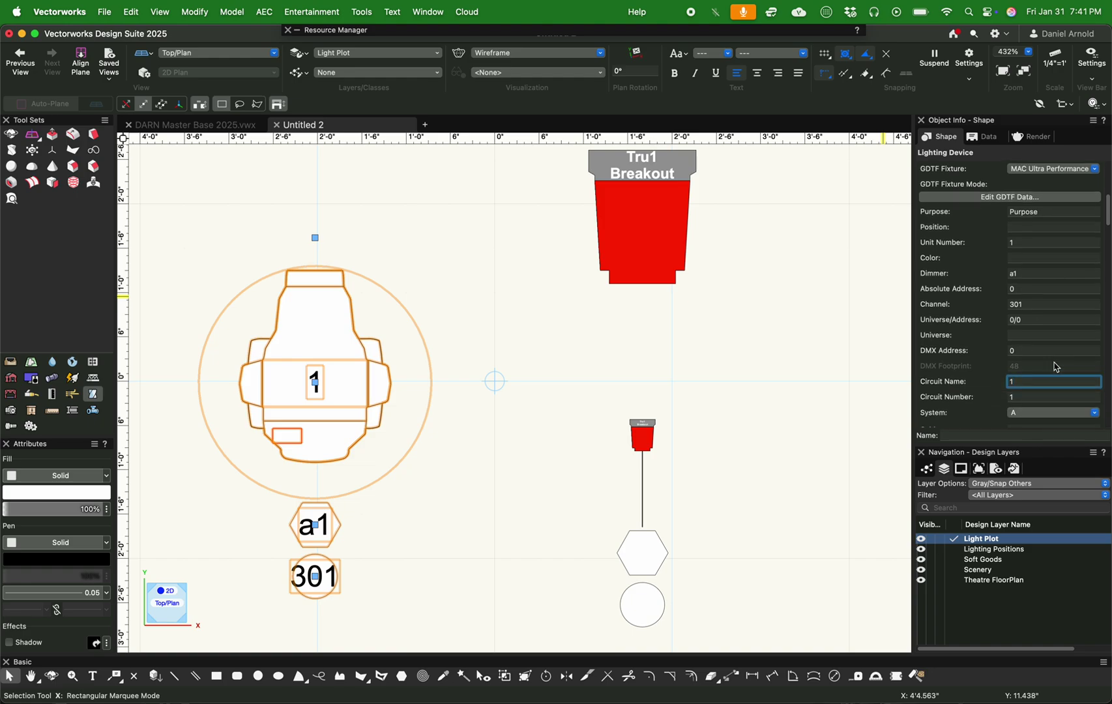
text(1)
click(1043, 399)
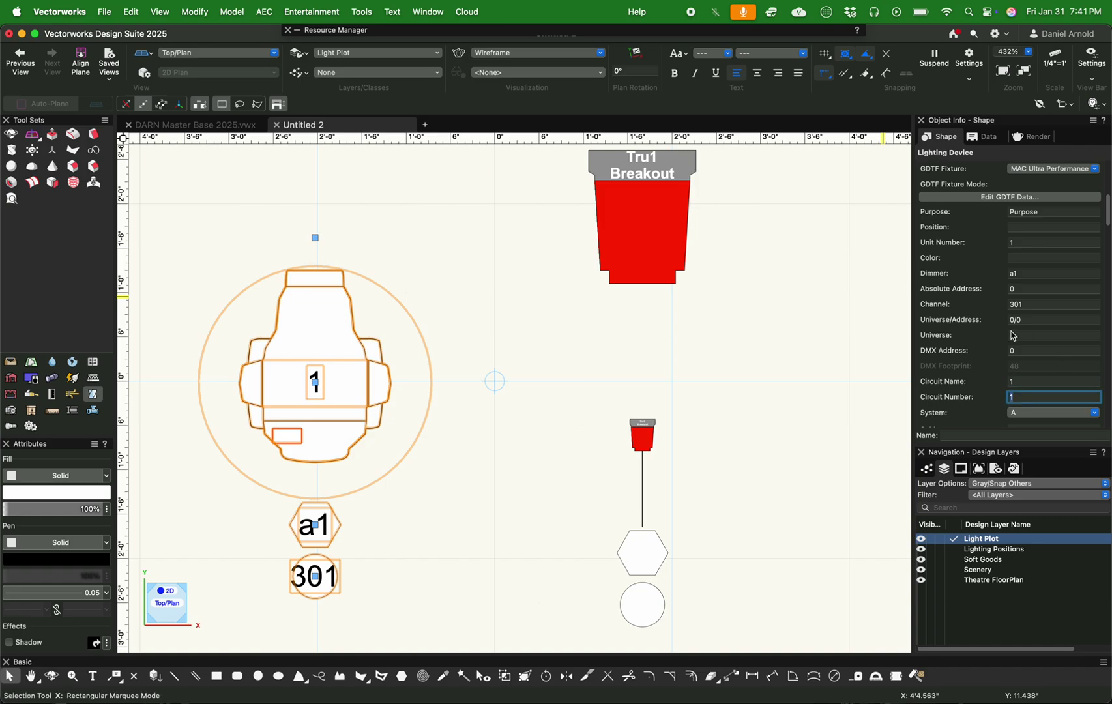
scroll(1018, 328, up, 2)
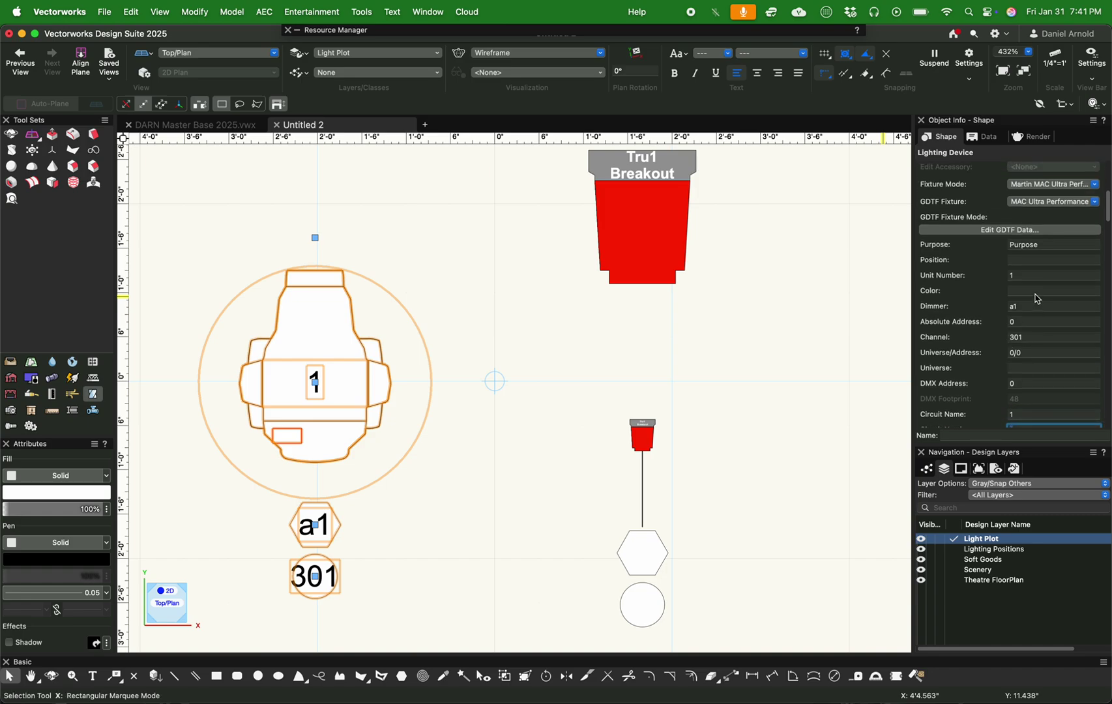
Set the fixture's Color value to 'color'
click(1038, 295)
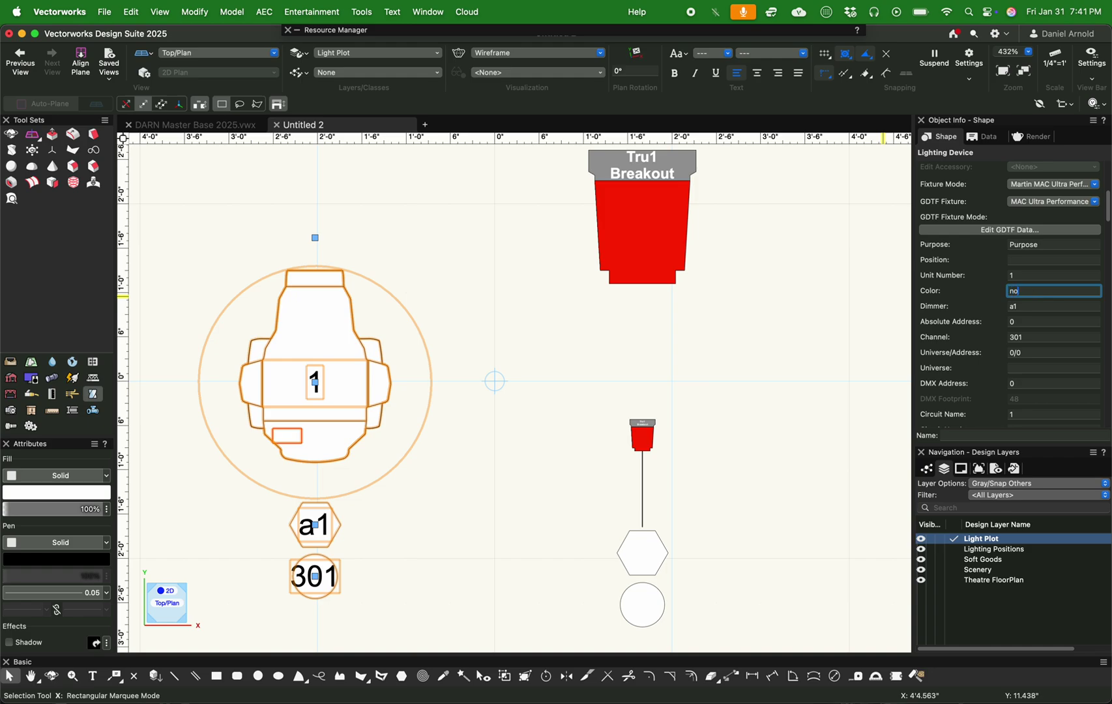
text(no color)
key(Return)
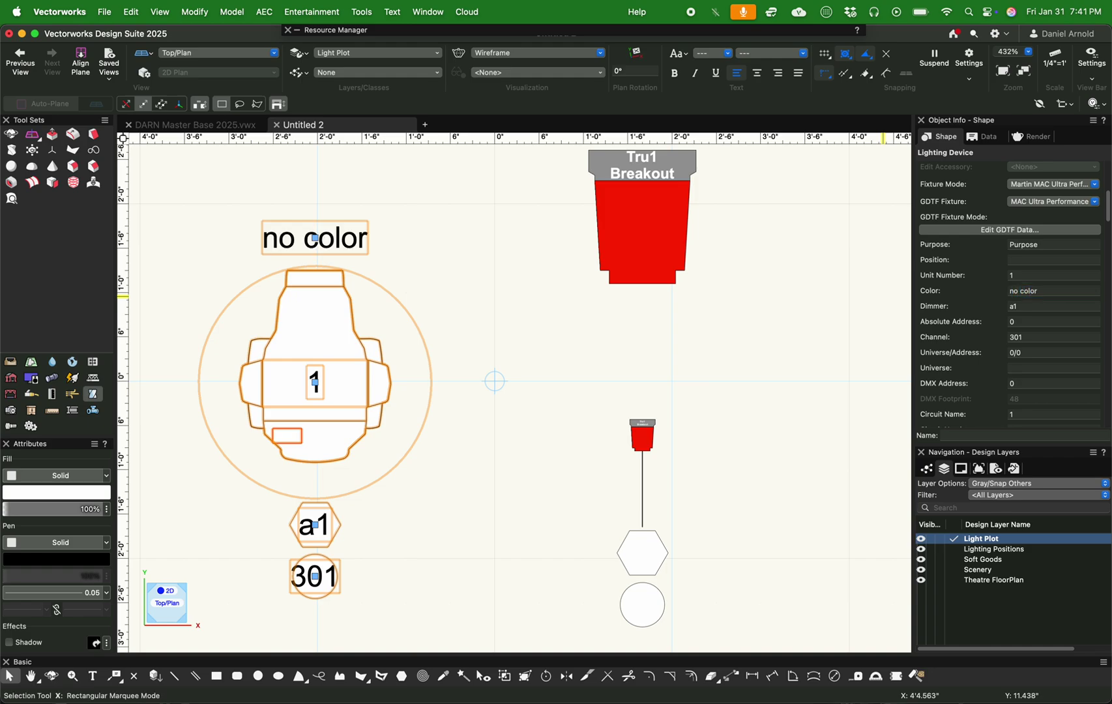
click(1018, 294)
key(BackSpace)
key(BackSpace)
key(BackSpace)
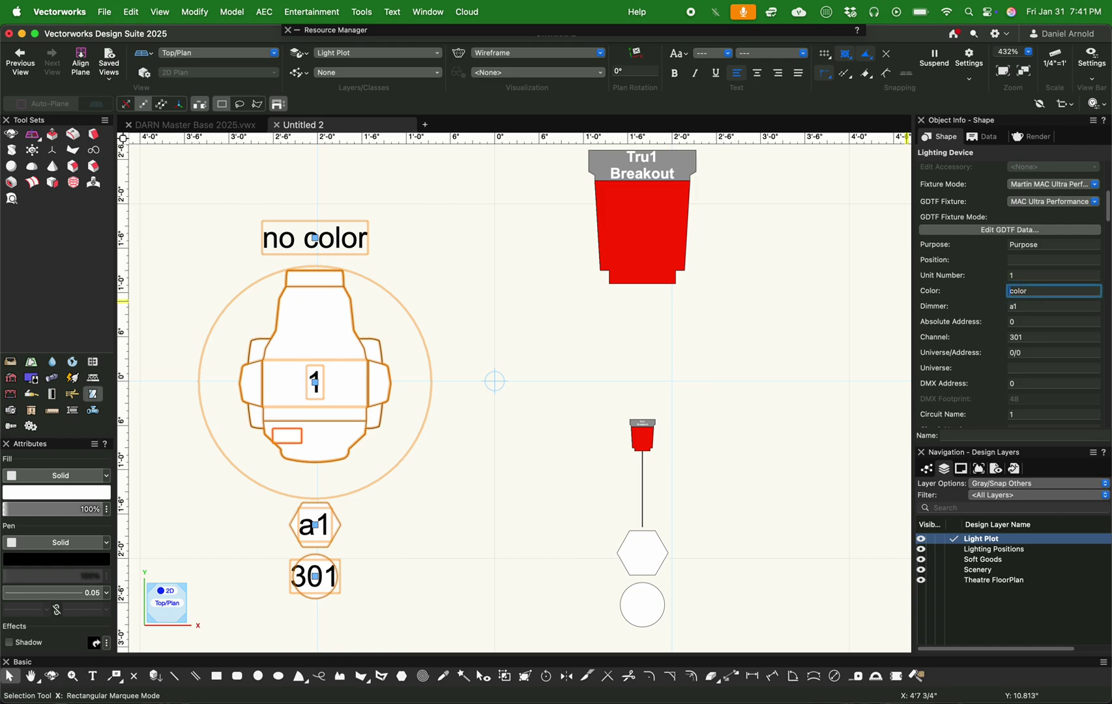
key(Return)
Give the Tru1 Breakout Circuit Name 1 and Cable Soca 25', then deselect it
click(636, 228)
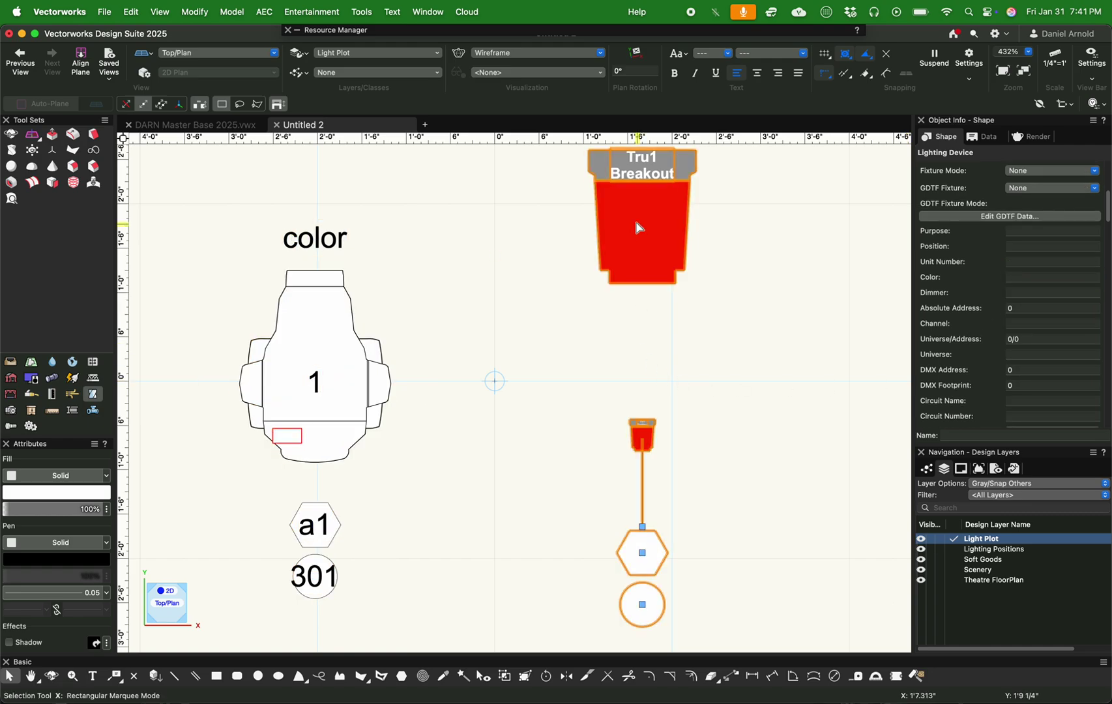
scroll(1029, 380, down, 2)
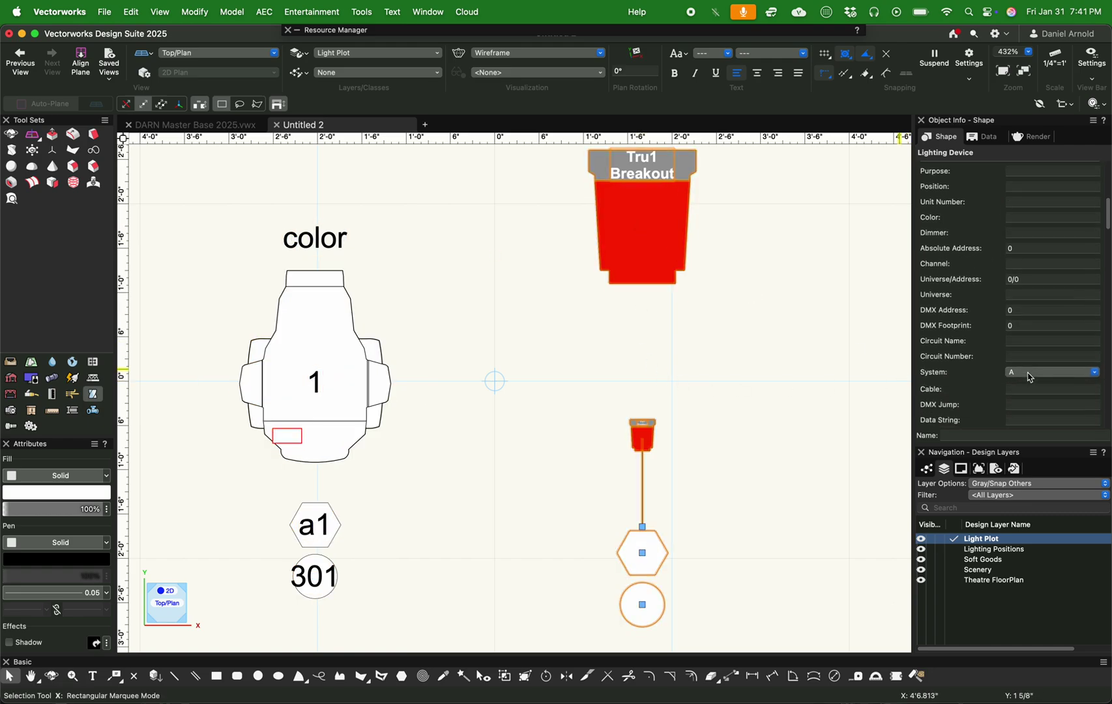
click(1030, 337)
text(1)
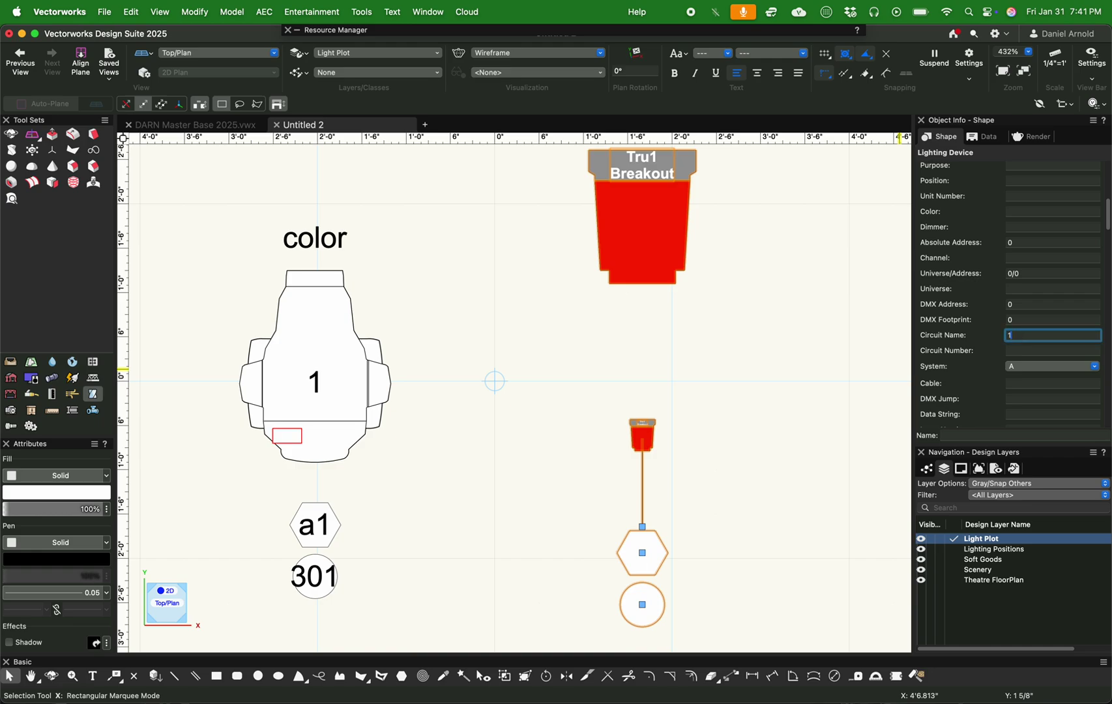
key(Return)
click(1019, 388)
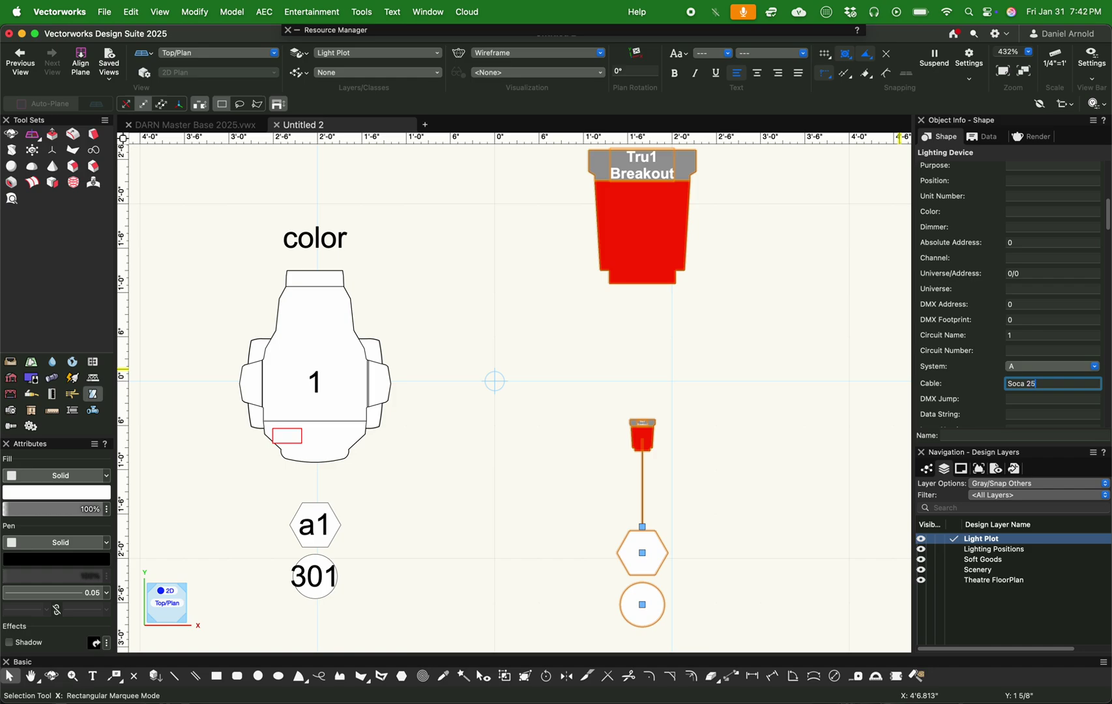
key(Return)
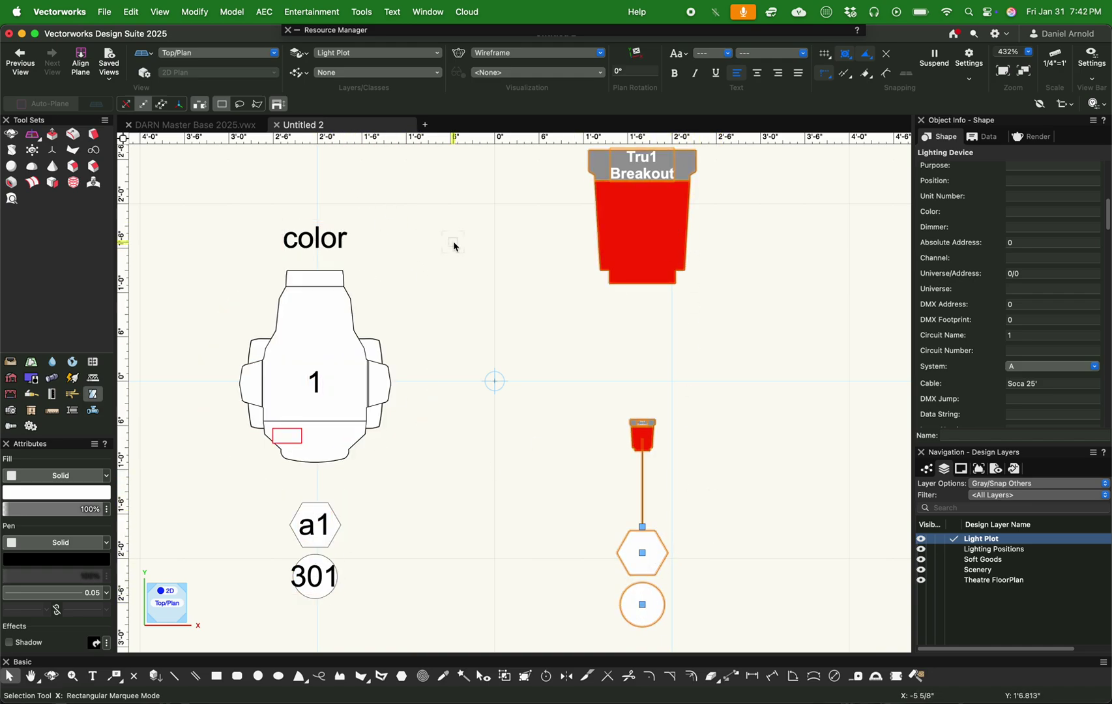
click(619, 331)
Select the MAC Ultra fixture and review its Use Legend choices in Object Info
click(324, 363)
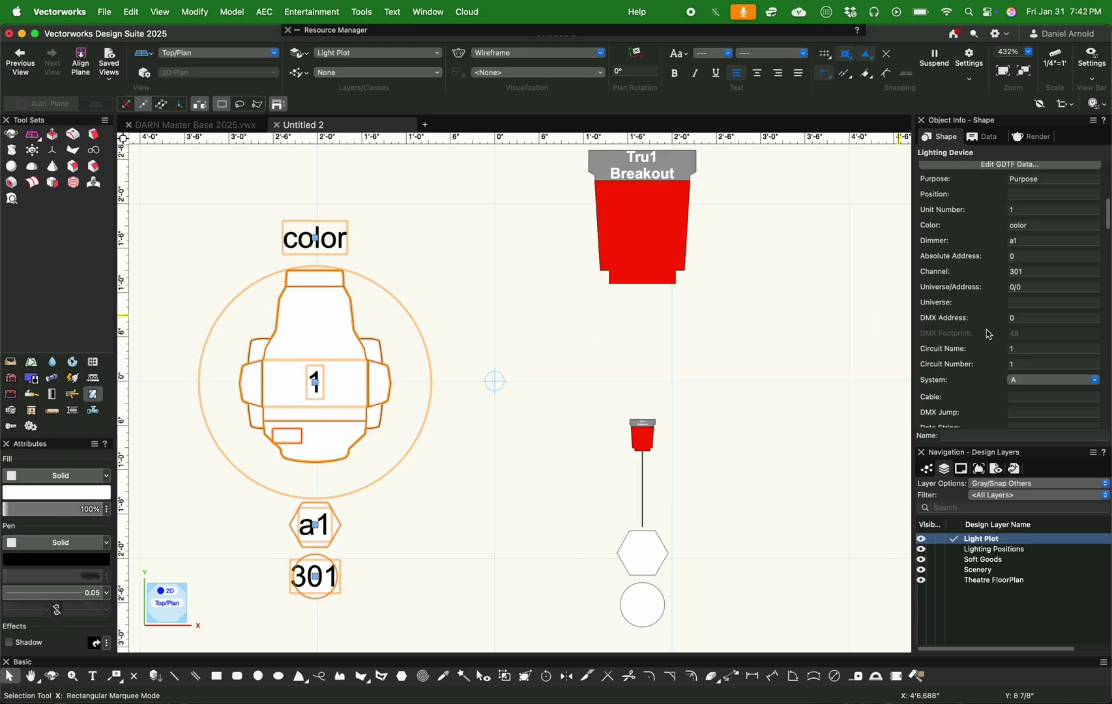
scroll(989, 335, down, 10)
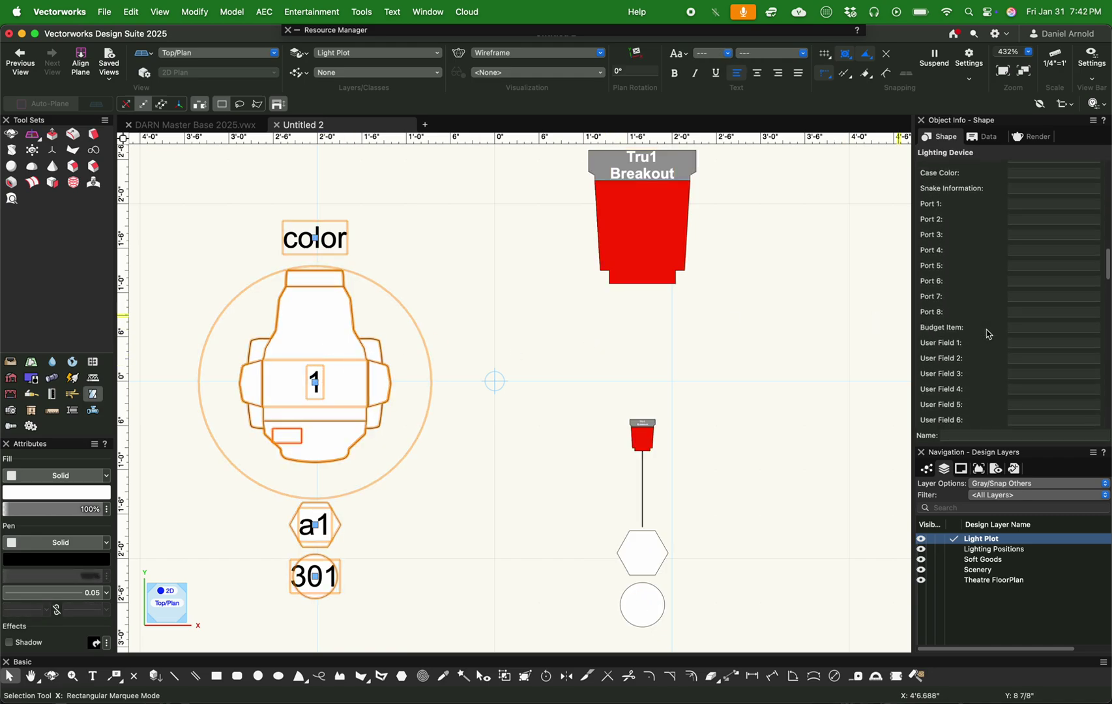
scroll(989, 335, down, 15)
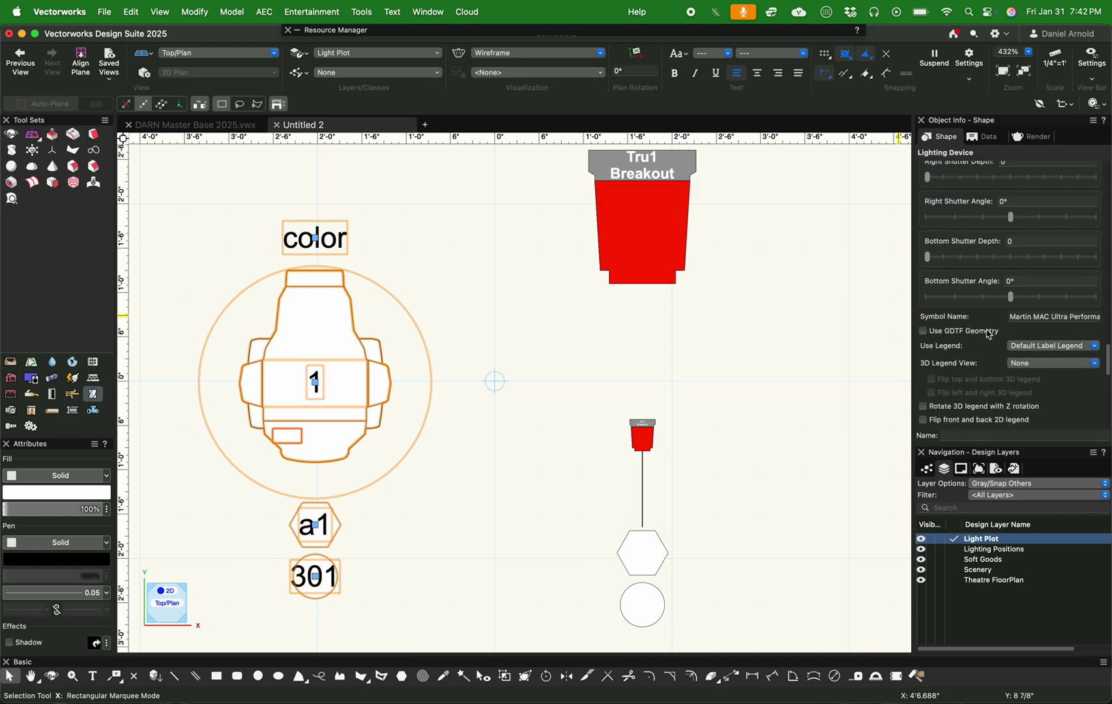
scroll(989, 334, down, 3)
click(1043, 323)
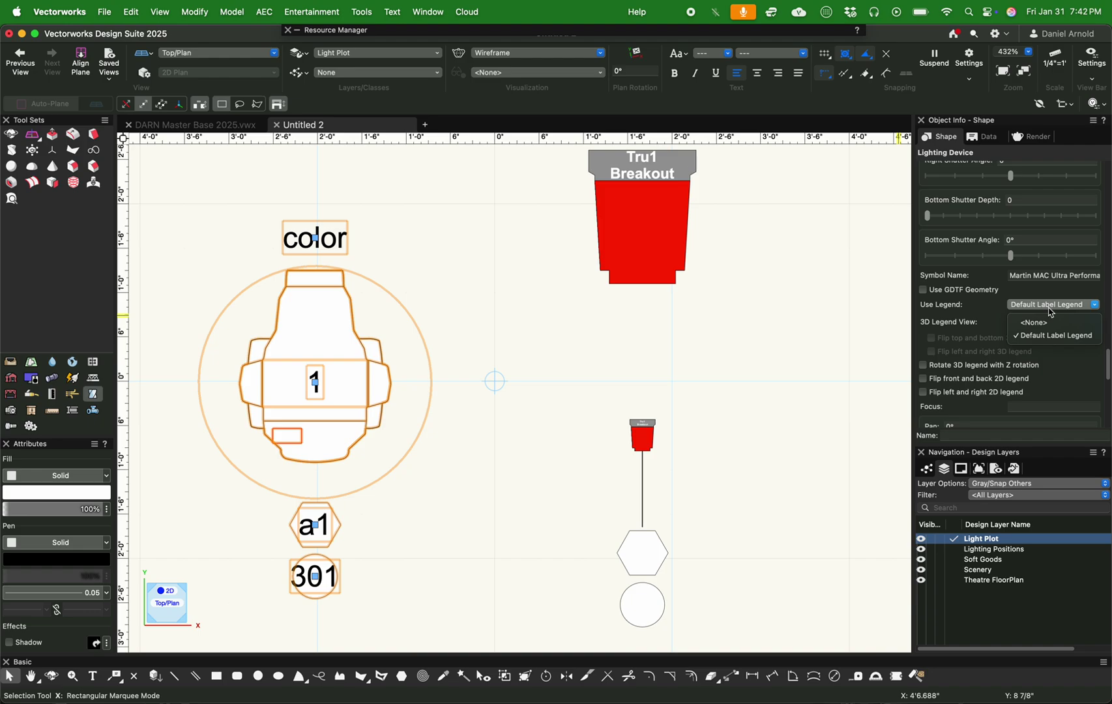
click(1051, 313)
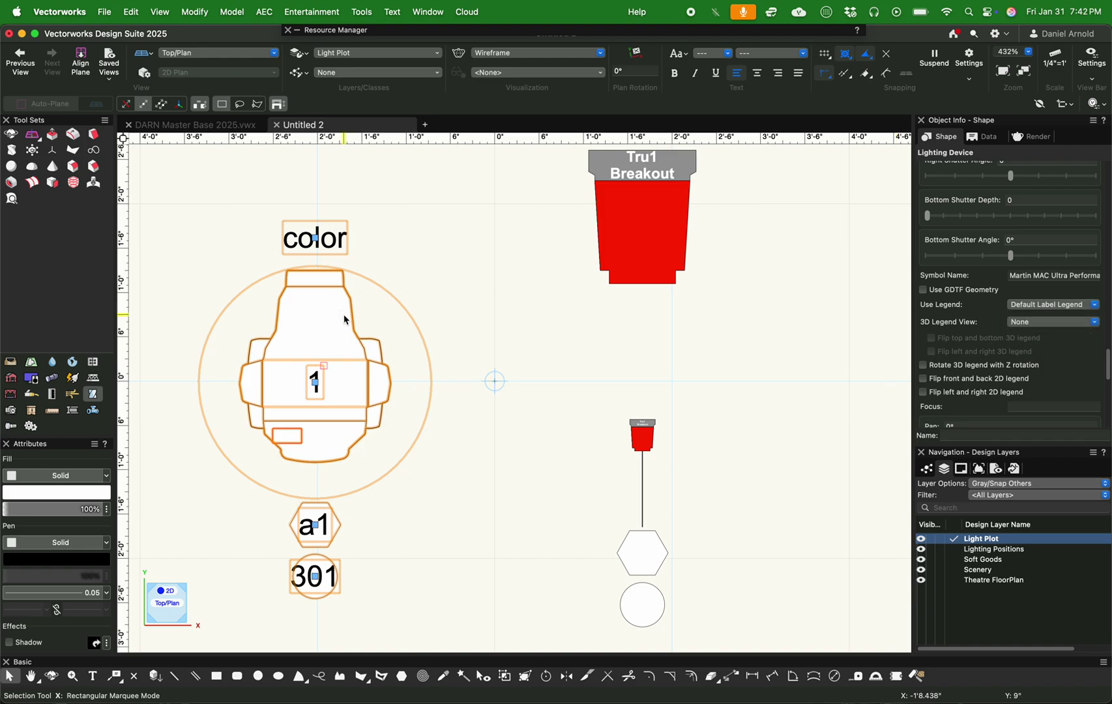
Run Entertainment > Lighting > Create Label Legend from Lighting Device
click(310, 13)
mouse_move(352, 134)
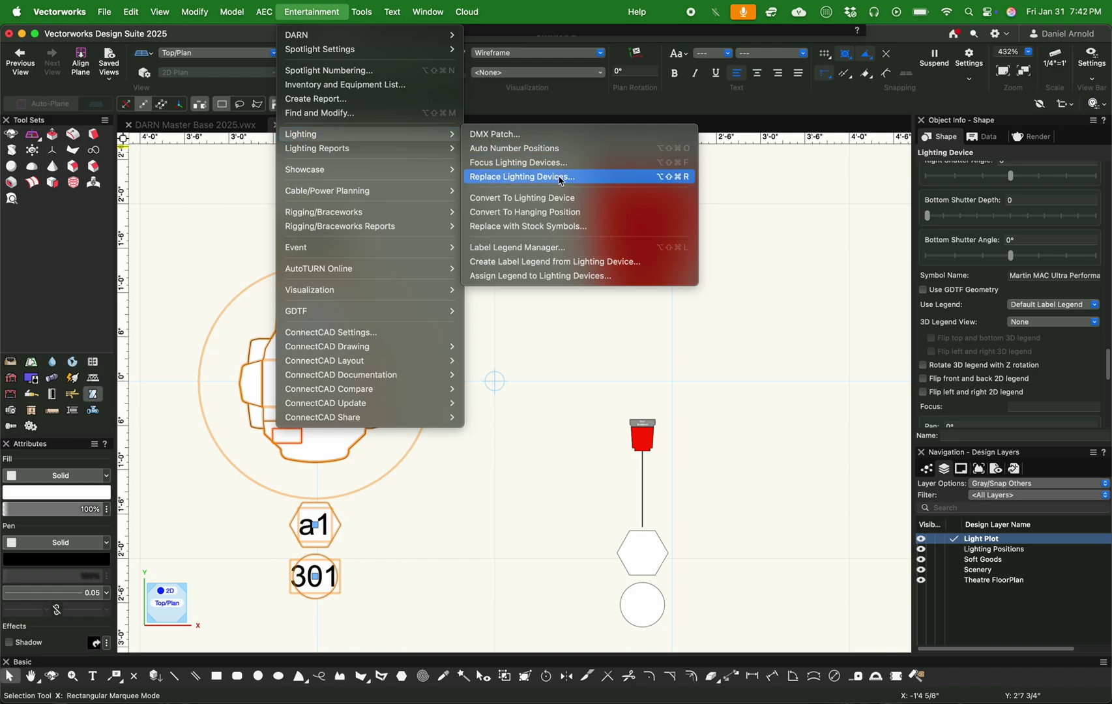
click(558, 262)
Name the new label legend 'Moving Light (Basic)' and confirm it
text(Moving Light (Basic)
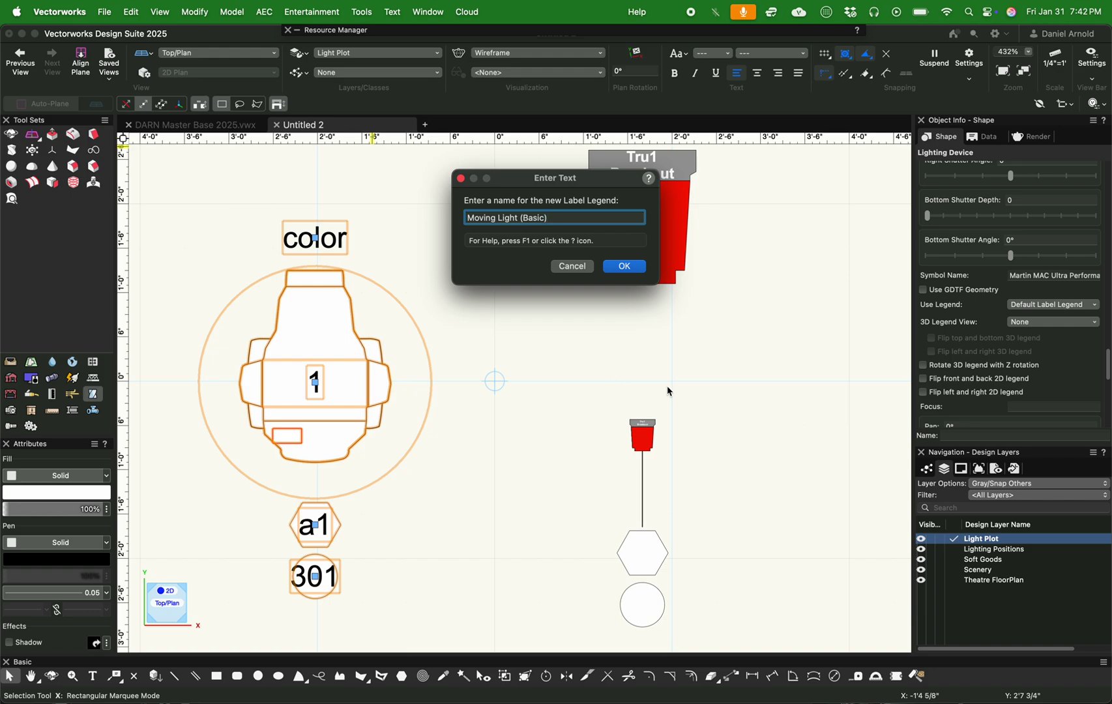
click(621, 266)
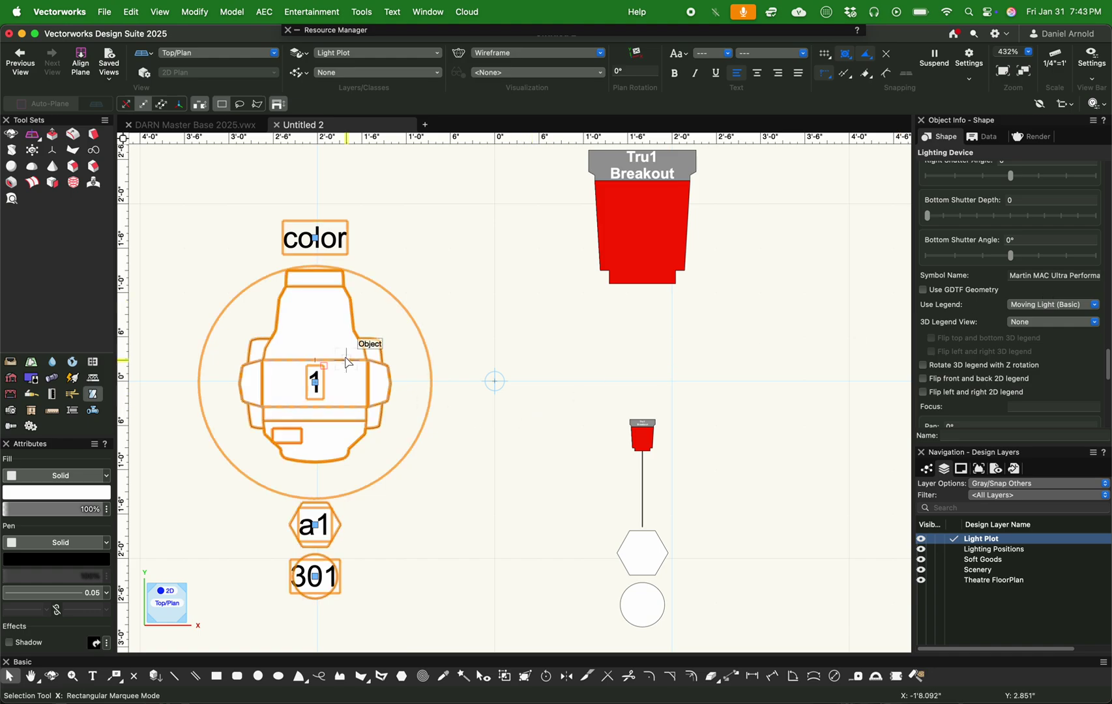
click(301, 13)
mouse_move(354, 132)
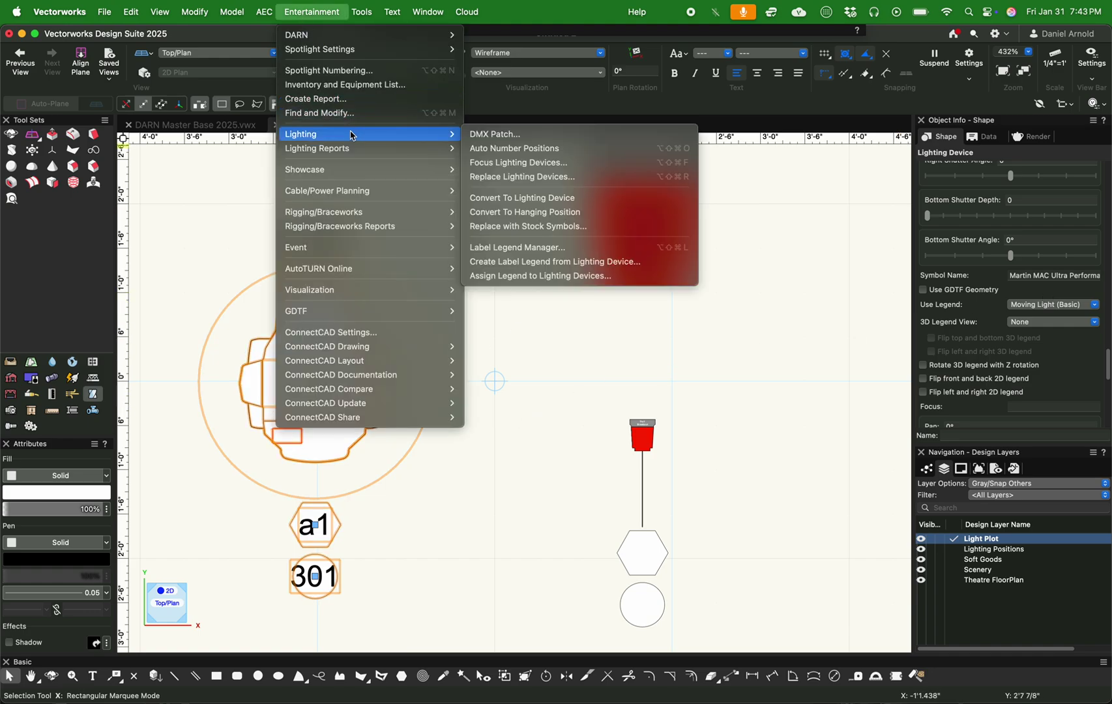
Edit Moving Light (Basic)'s fields in Label Legend Manager, removing Color from 2D
click(519, 249)
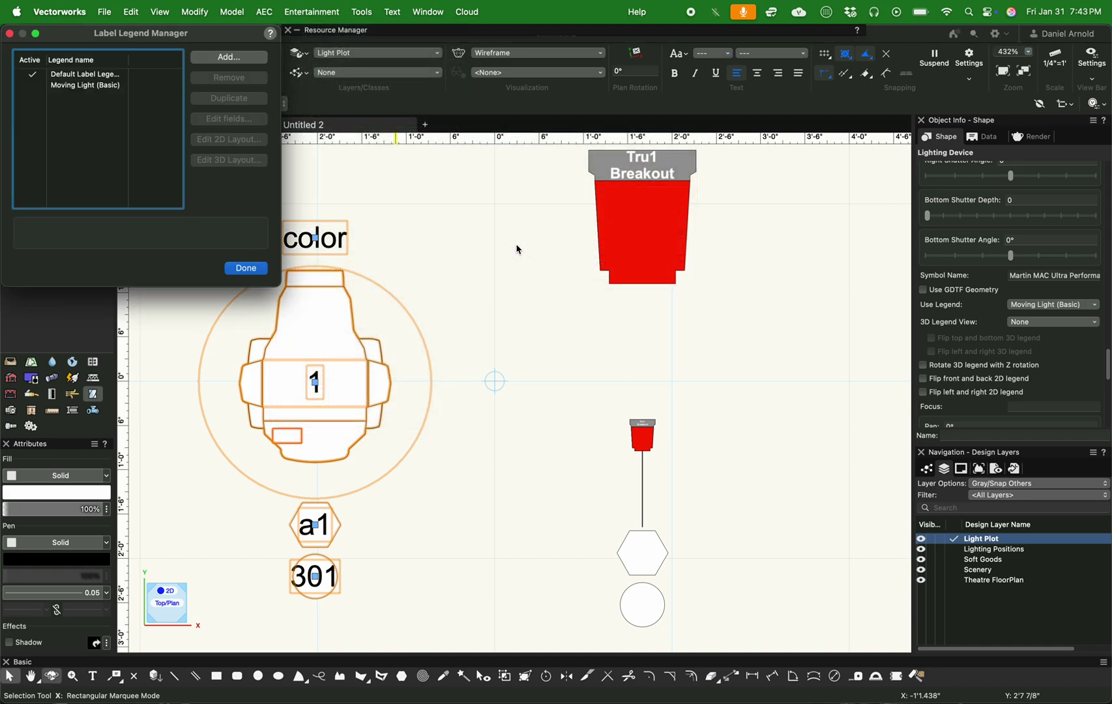
click(91, 89)
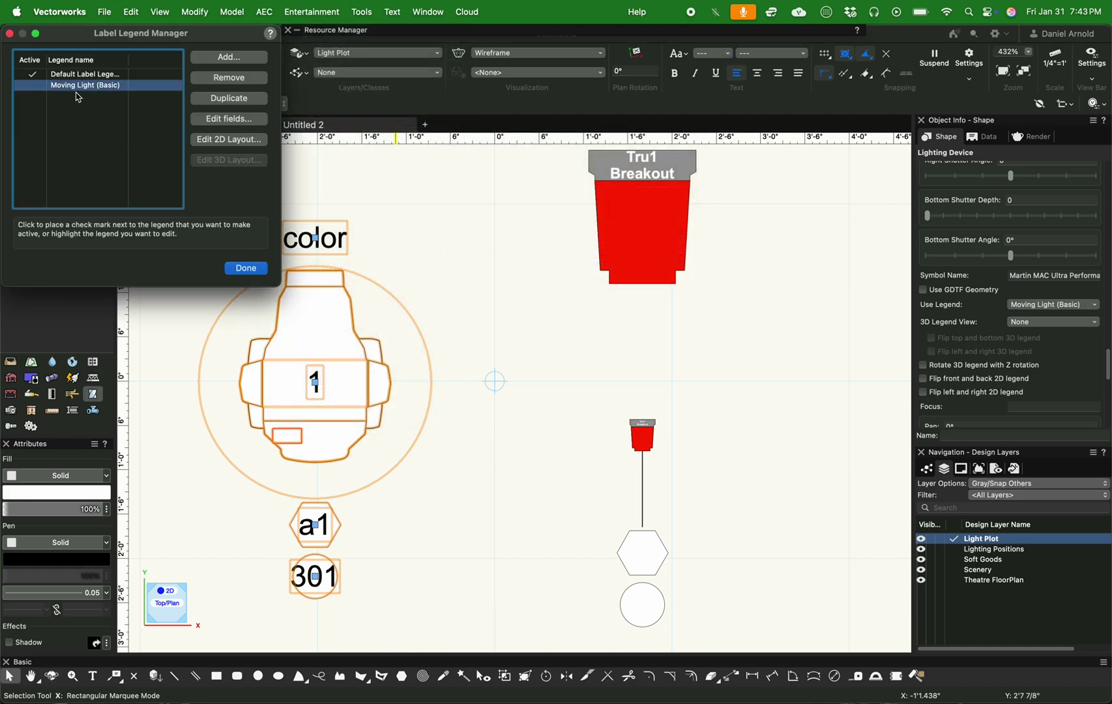
click(229, 118)
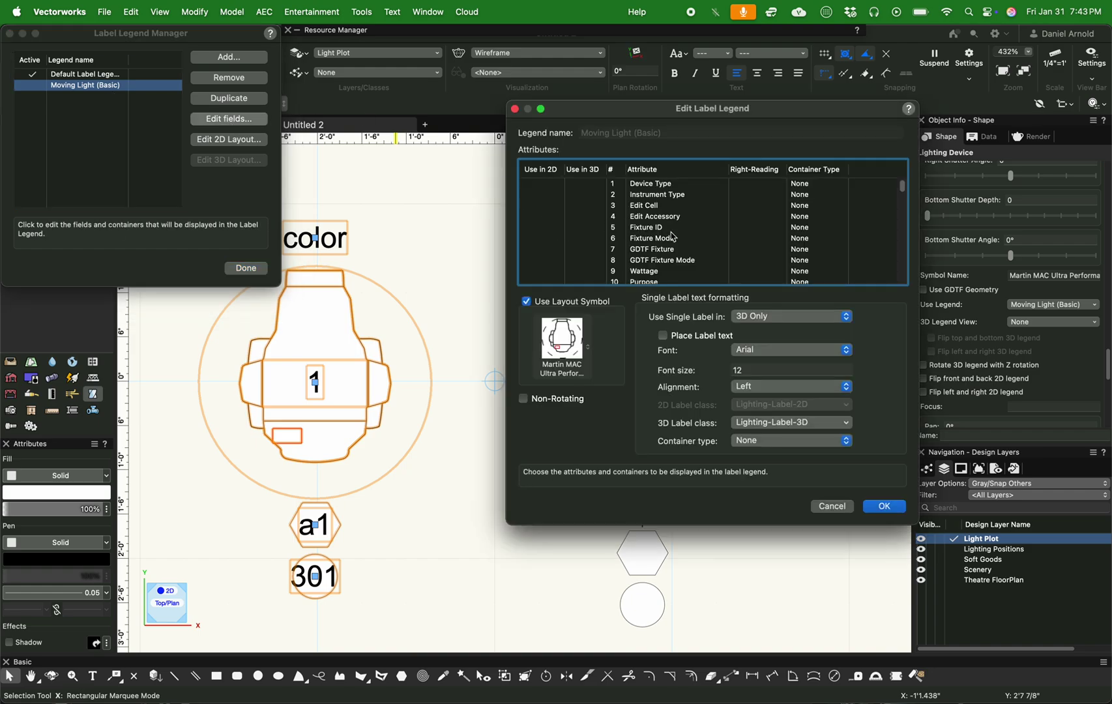
scroll(679, 230, down, 3)
scroll(681, 235, down, 4)
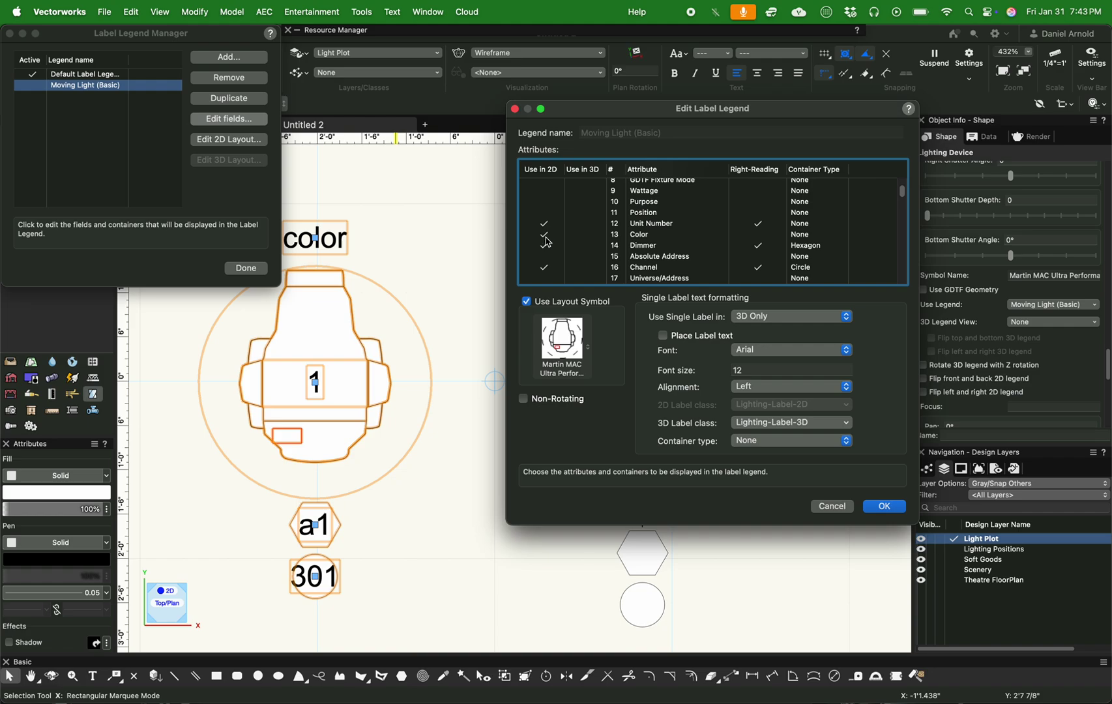
click(546, 237)
click(546, 246)
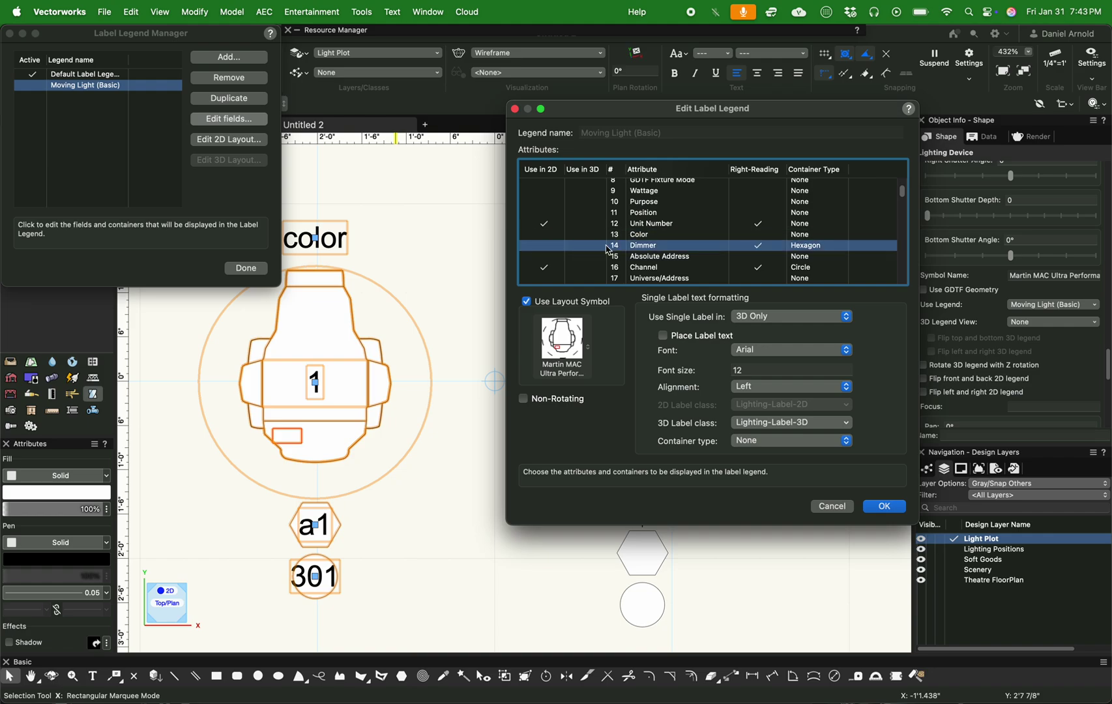
Try Triangle and Rectangle for the Channel container, leaving it as Circle
scroll(708, 255, down, 5)
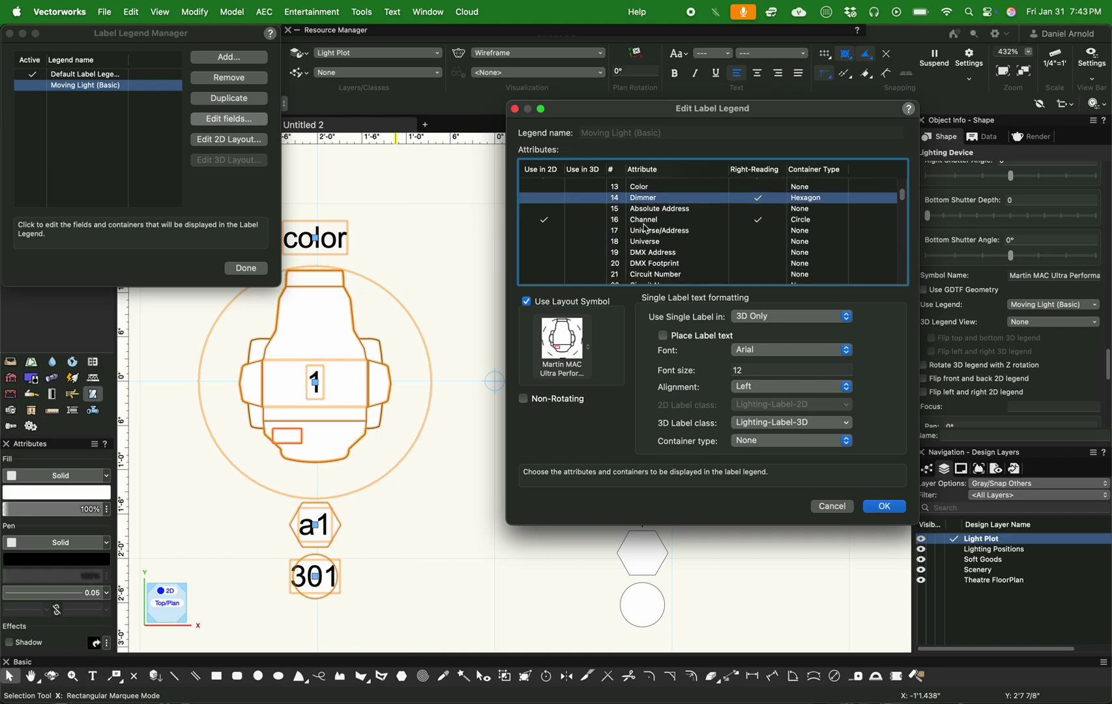
click(809, 221)
click(807, 222)
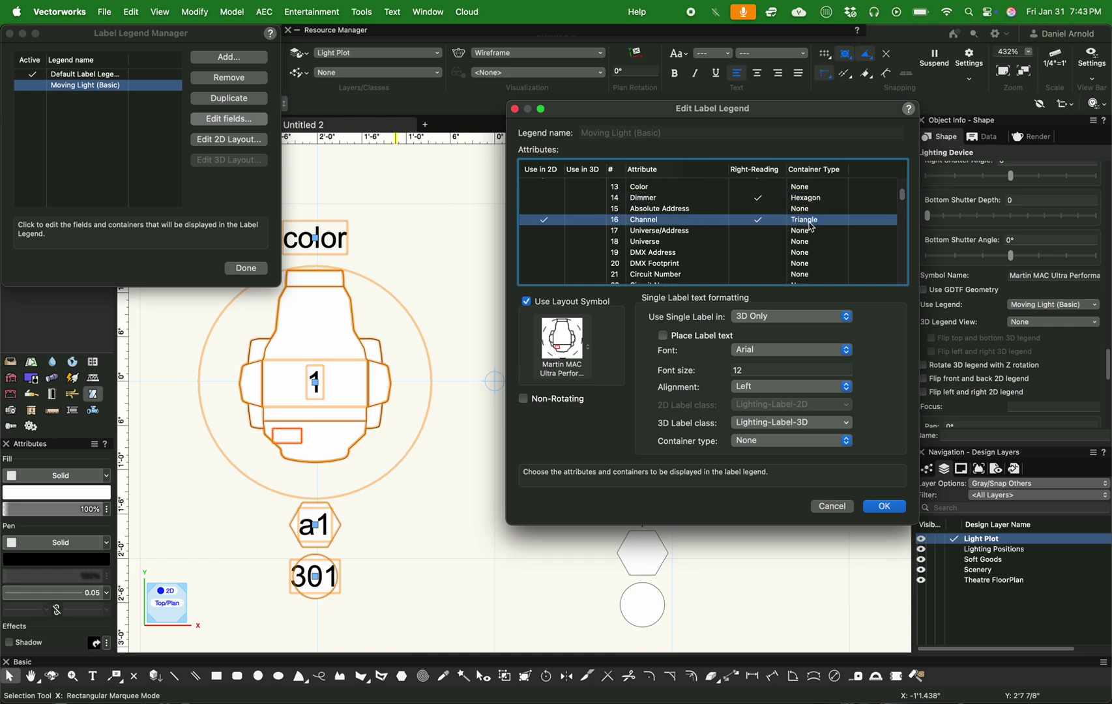
click(815, 222)
click(816, 225)
Add Universe/Address and Gobo 1 to the 2D label
click(547, 231)
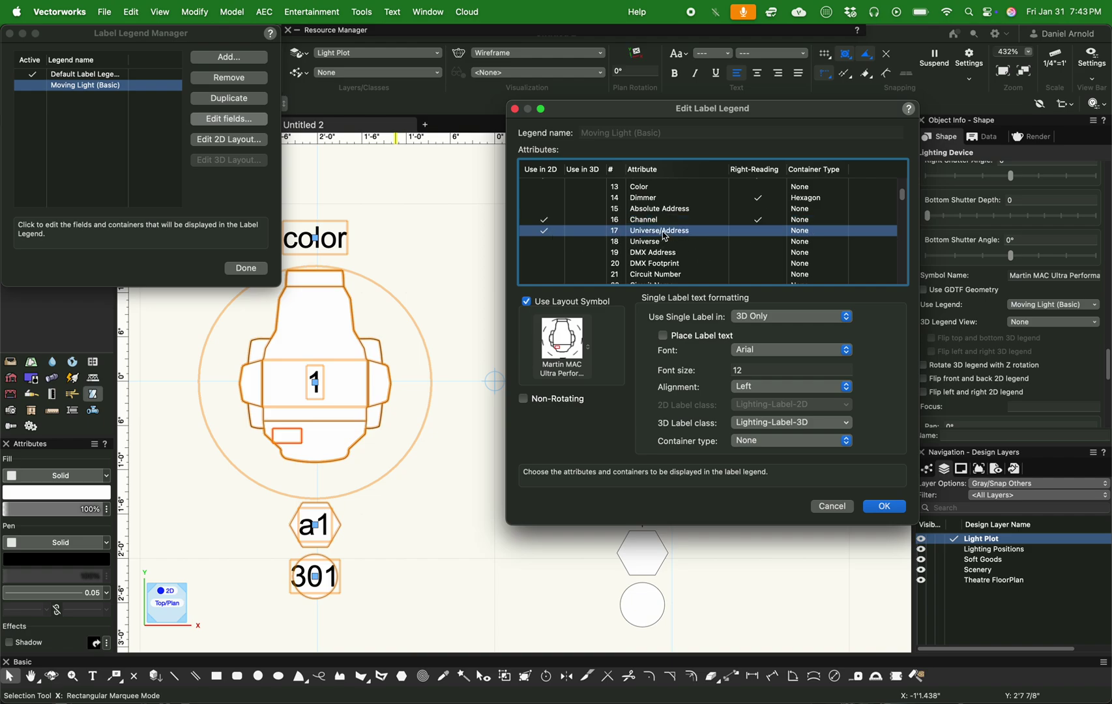
scroll(698, 251, down, 2)
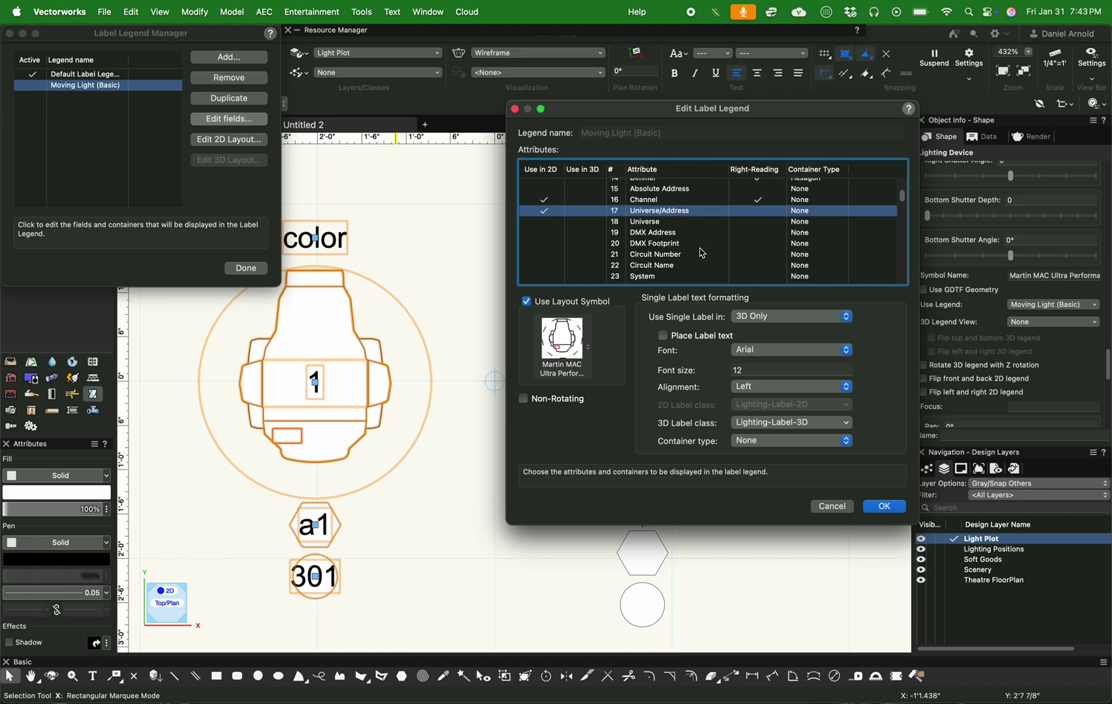
scroll(703, 253, down, 4)
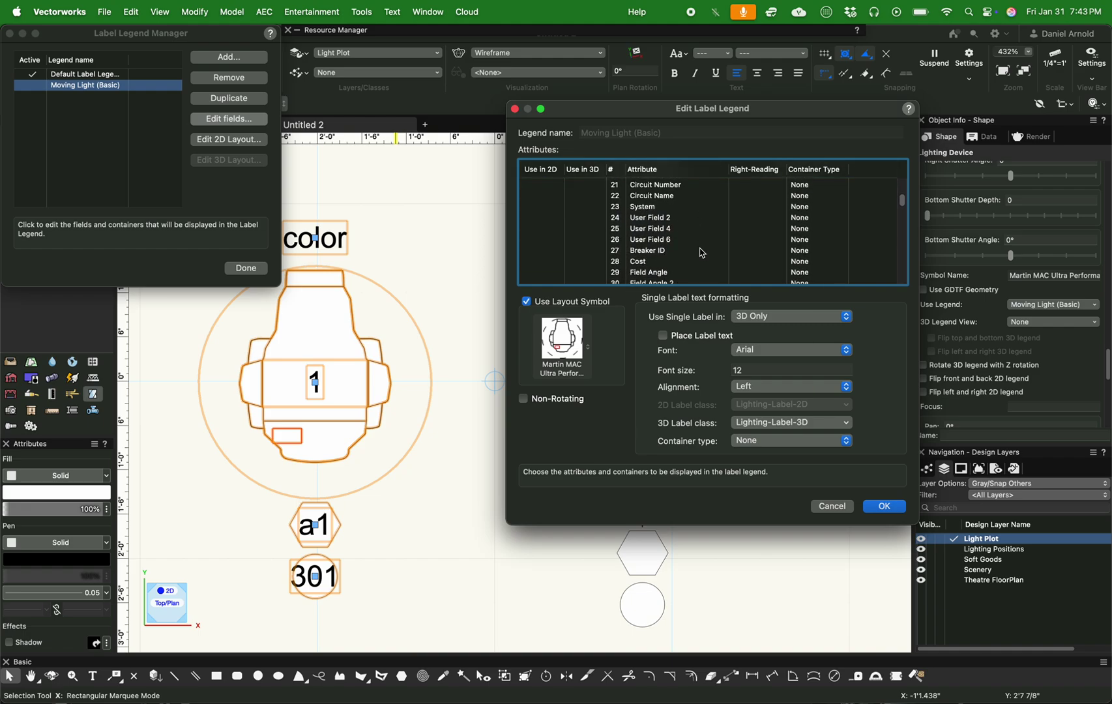
scroll(701, 252, down, 5)
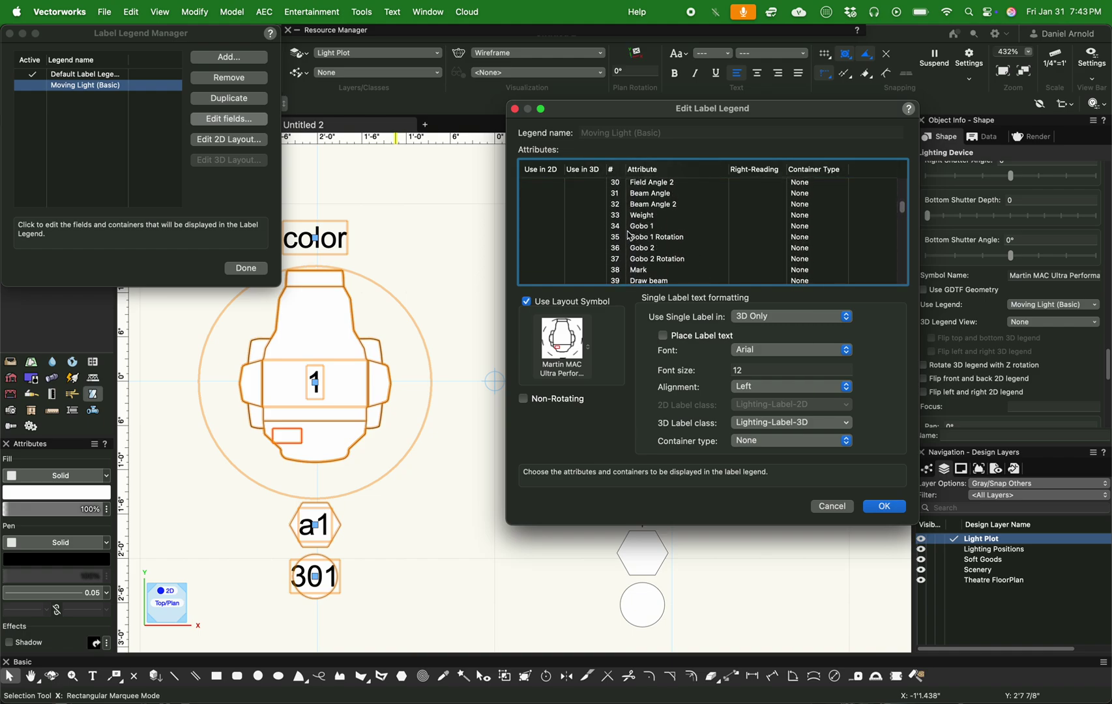
click(545, 226)
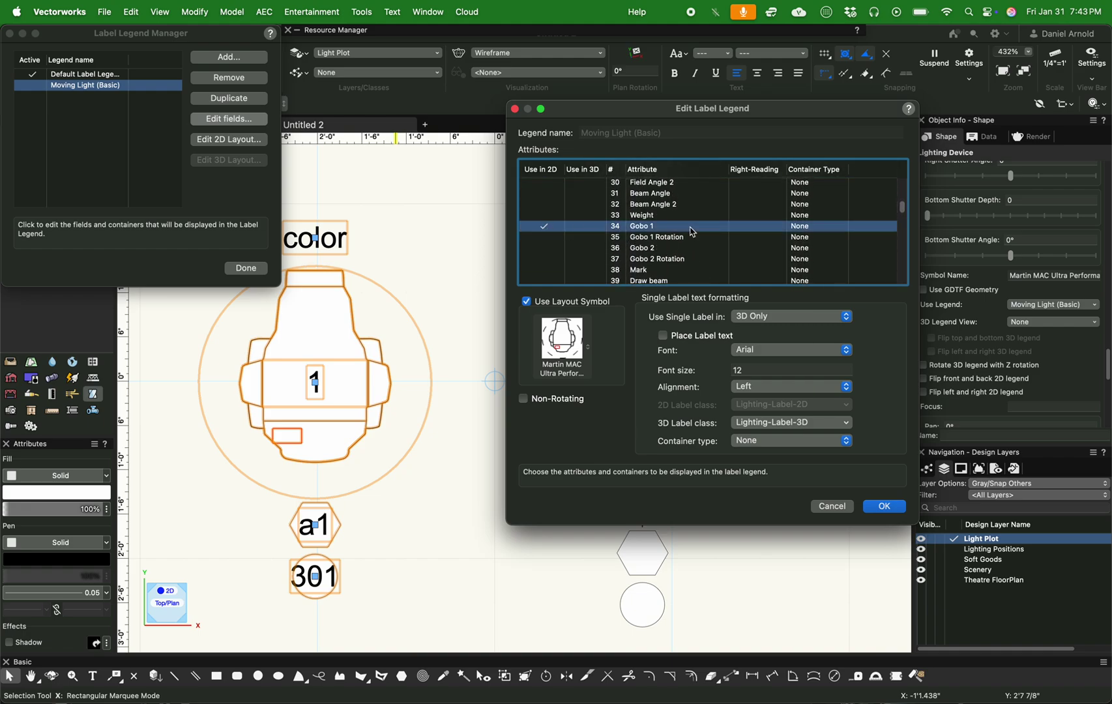
scroll(693, 232, up, 3)
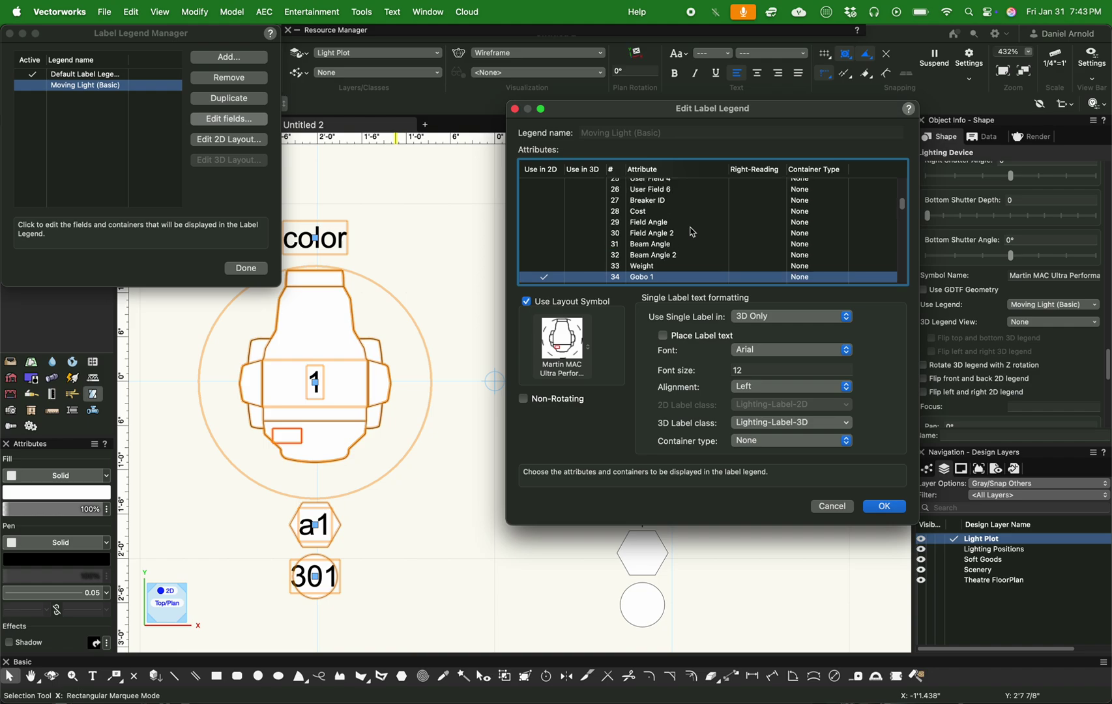
scroll(694, 232, up, 5)
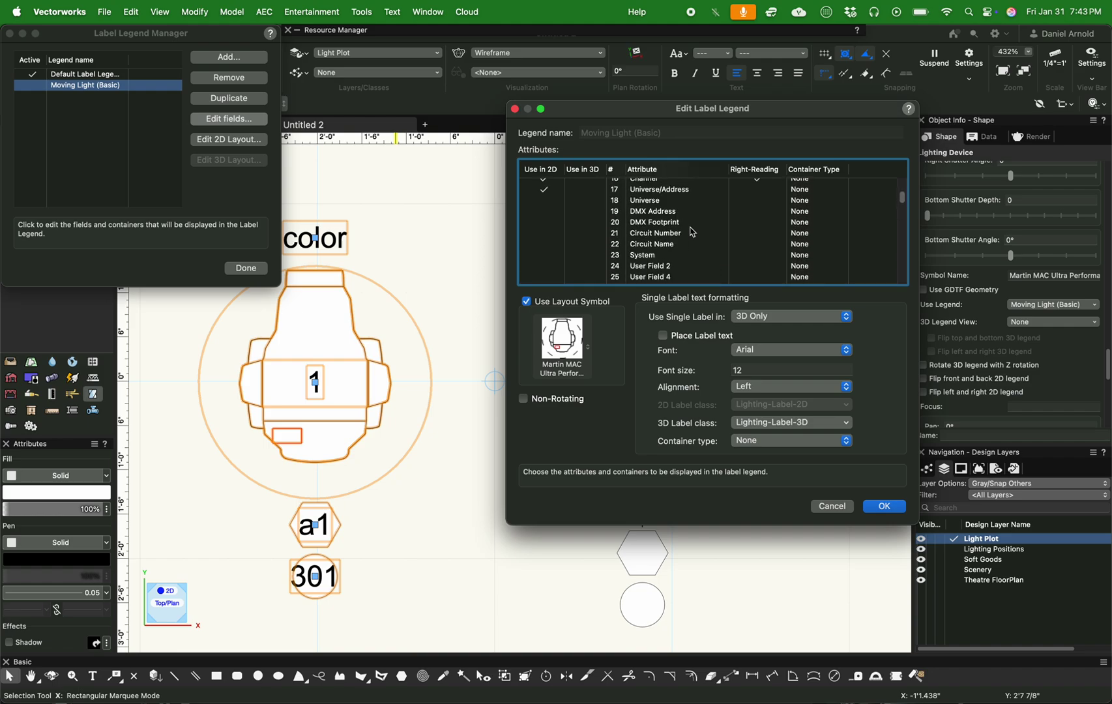
scroll(693, 232, up, 5)
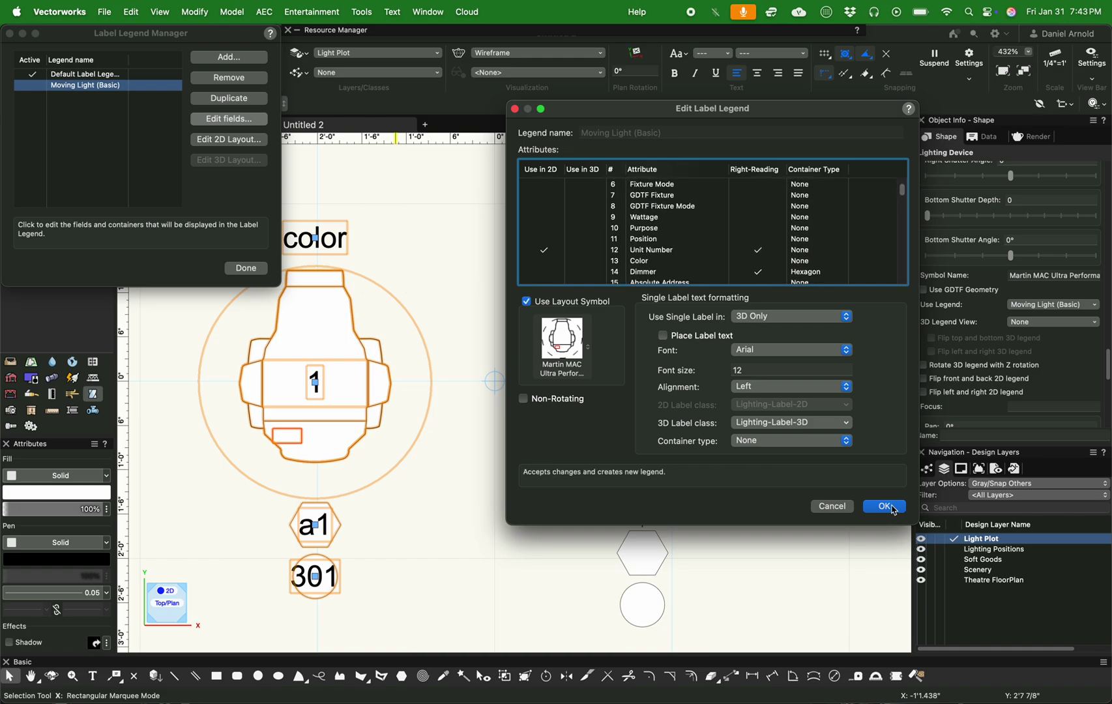
Make the Universe/Address and Gobo 1 label text right-reading
scroll(787, 254, down, 4)
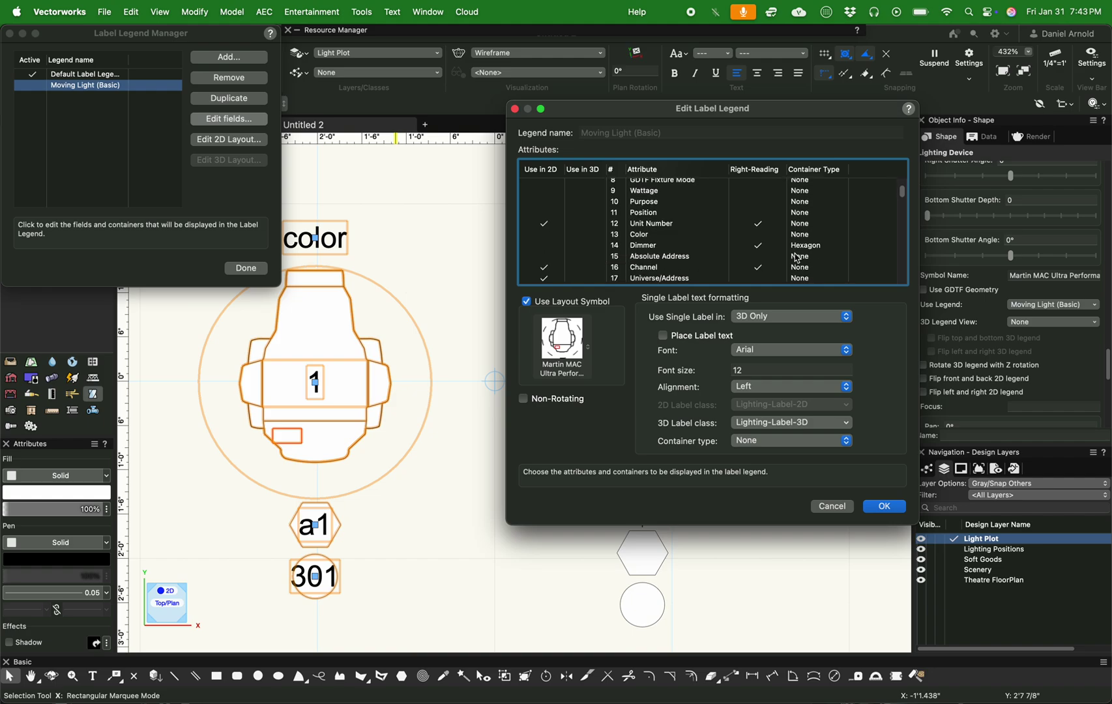
click(753, 226)
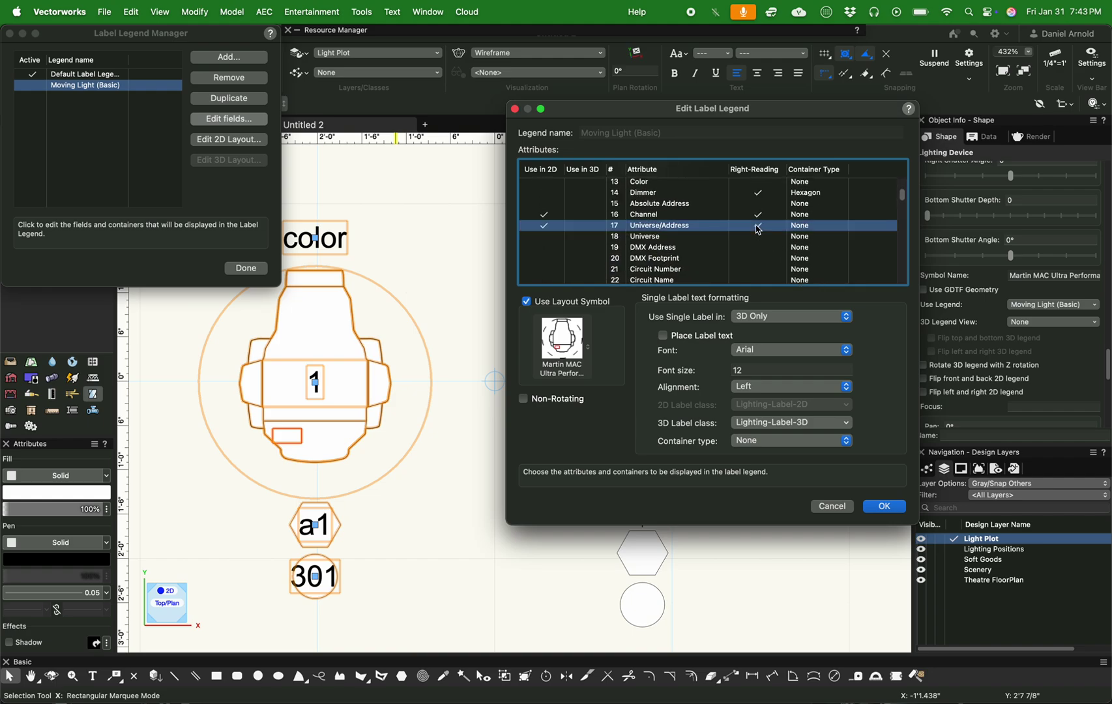
scroll(763, 254, down, 6)
scroll(765, 255, down, 3)
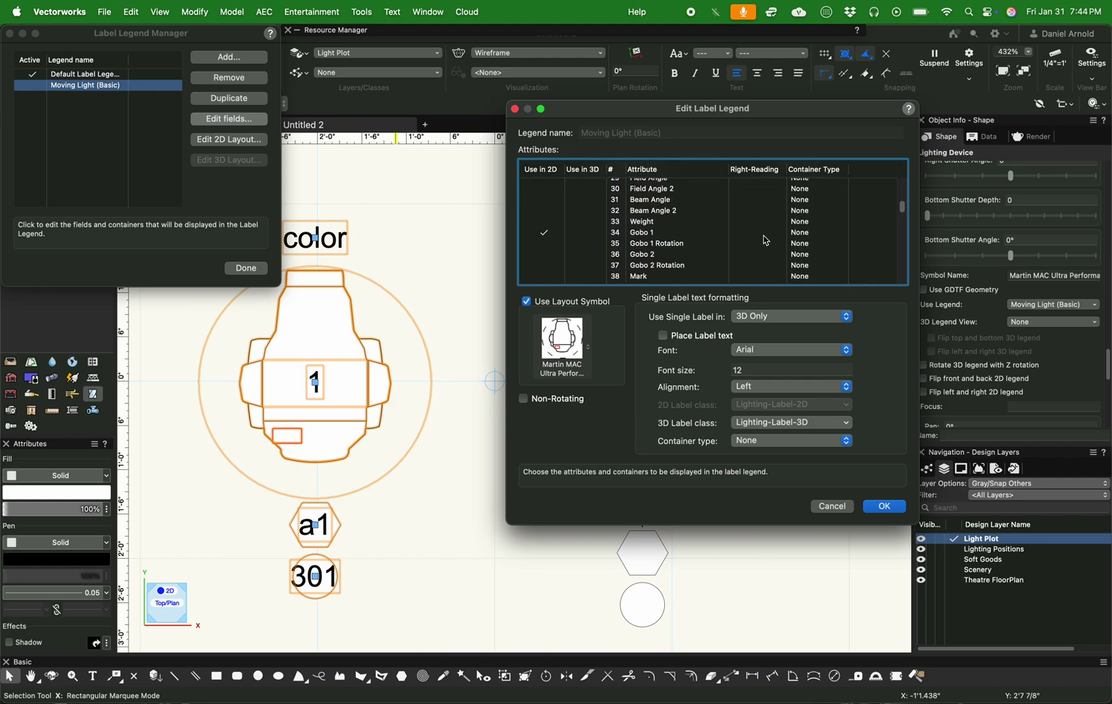
click(767, 233)
scroll(761, 256, up, 6)
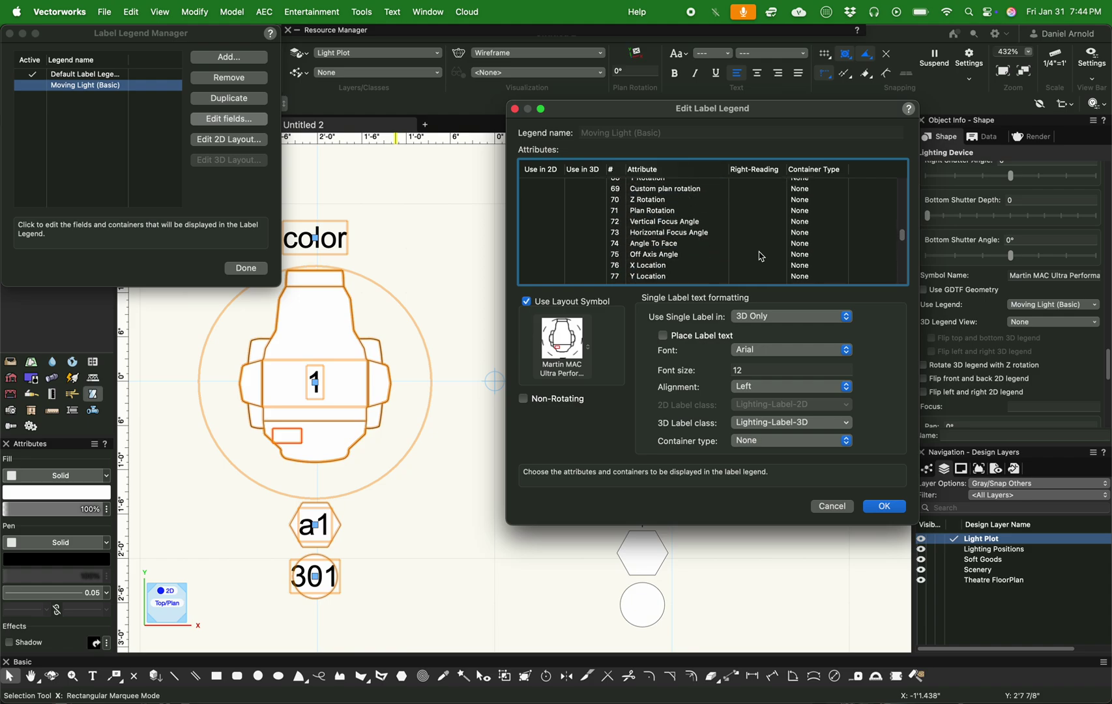
scroll(762, 257, up, 9)
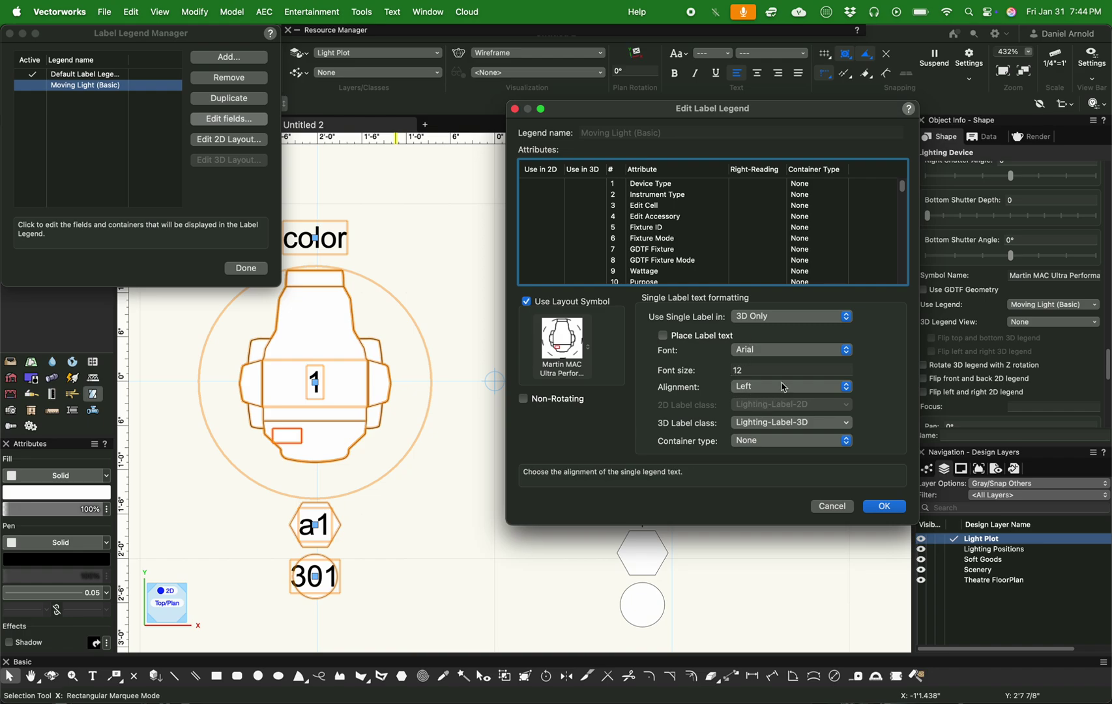
Select Universe/Address and center-align the single label text
scroll(737, 212, down, 5)
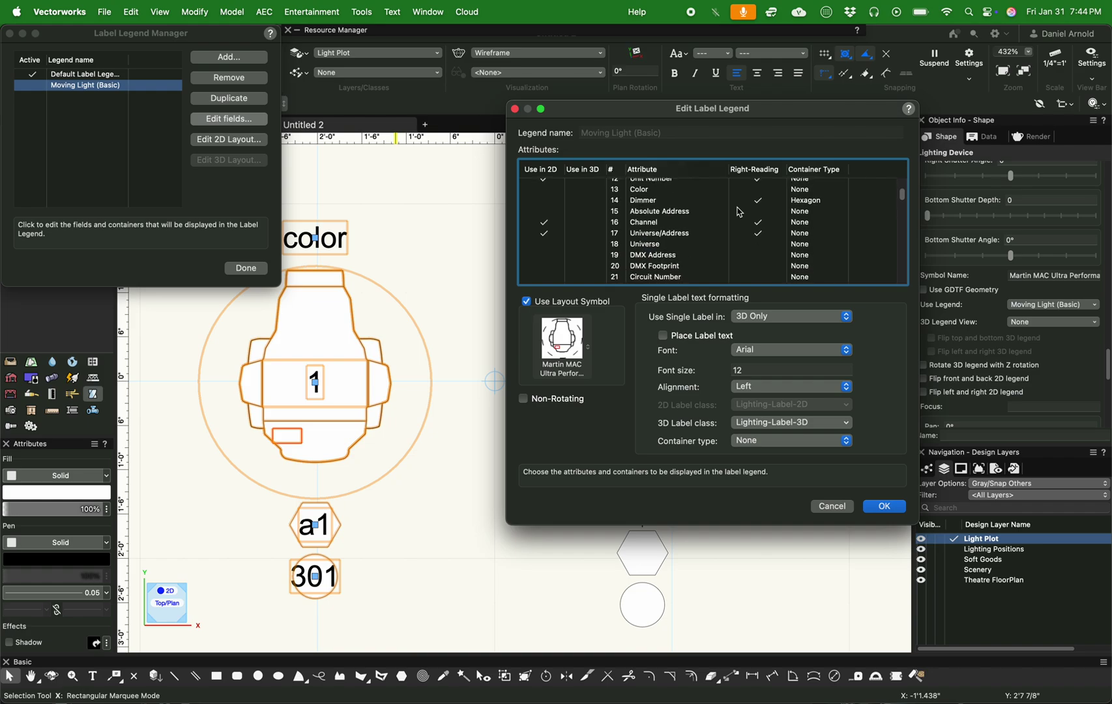
click(671, 233)
click(758, 387)
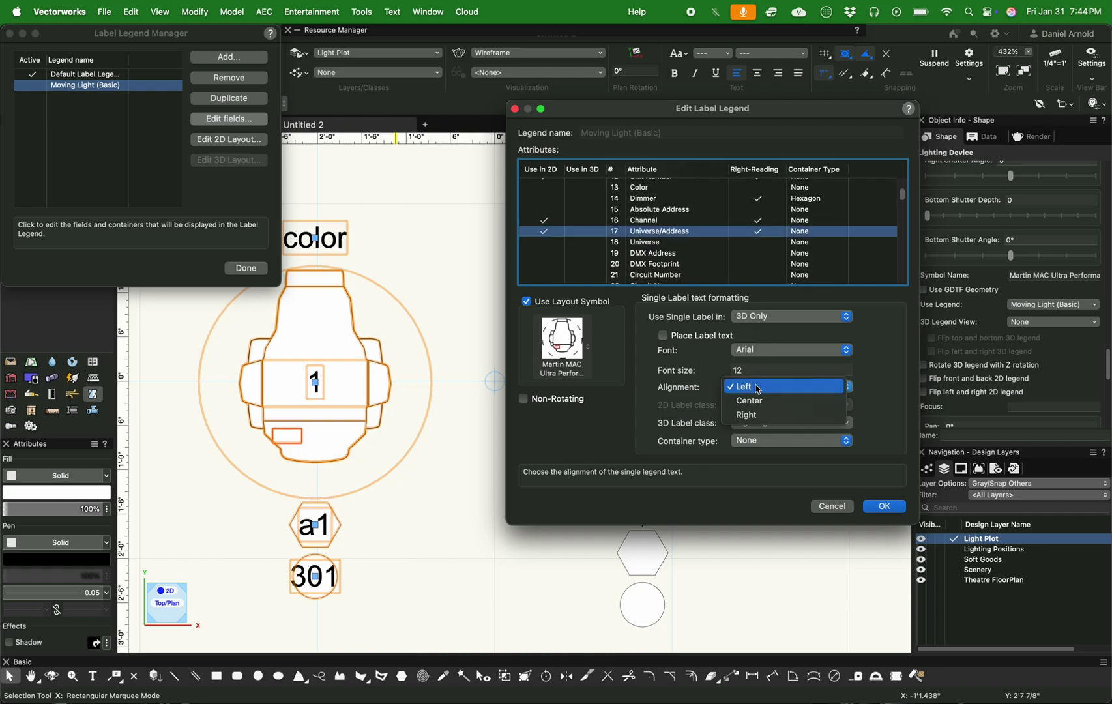
click(750, 400)
key(Up)
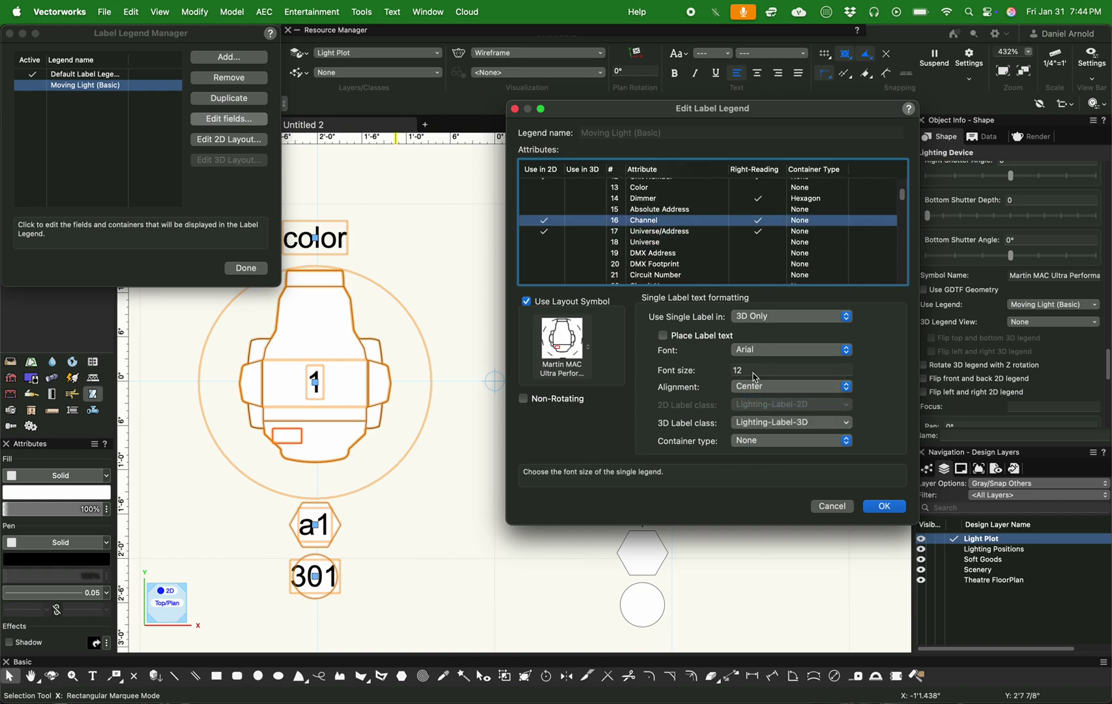
Review the Gobo 1 and Unit Number attribute settings in the list
scroll(649, 228, down, 3)
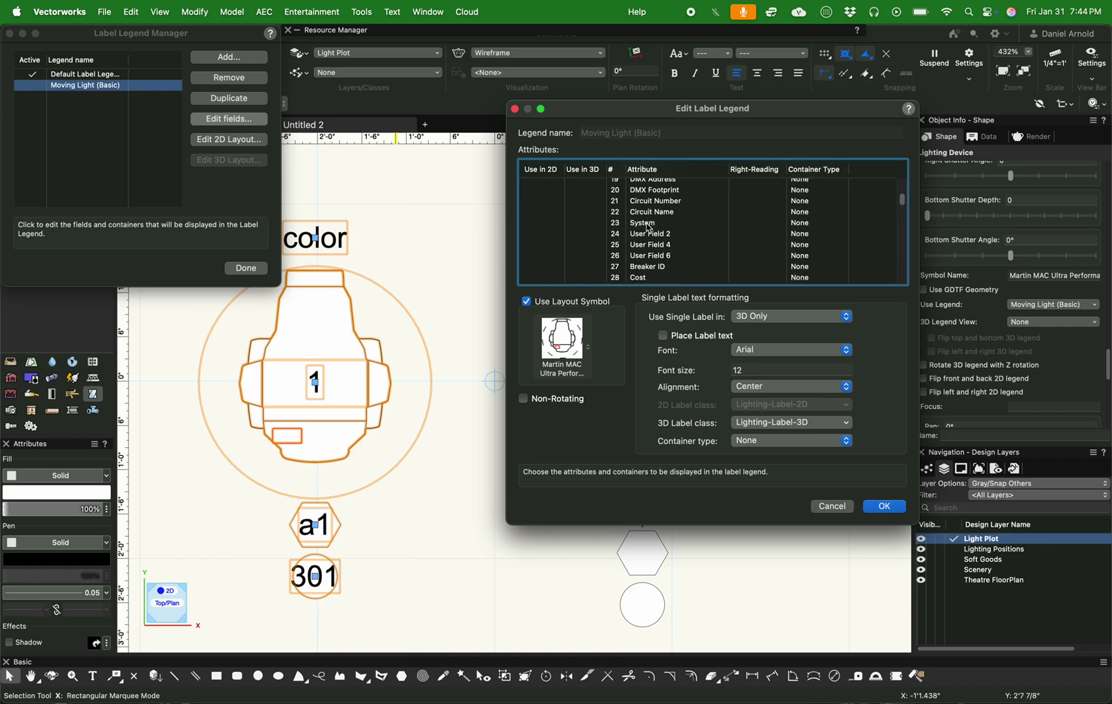
scroll(649, 227, down, 5)
click(649, 236)
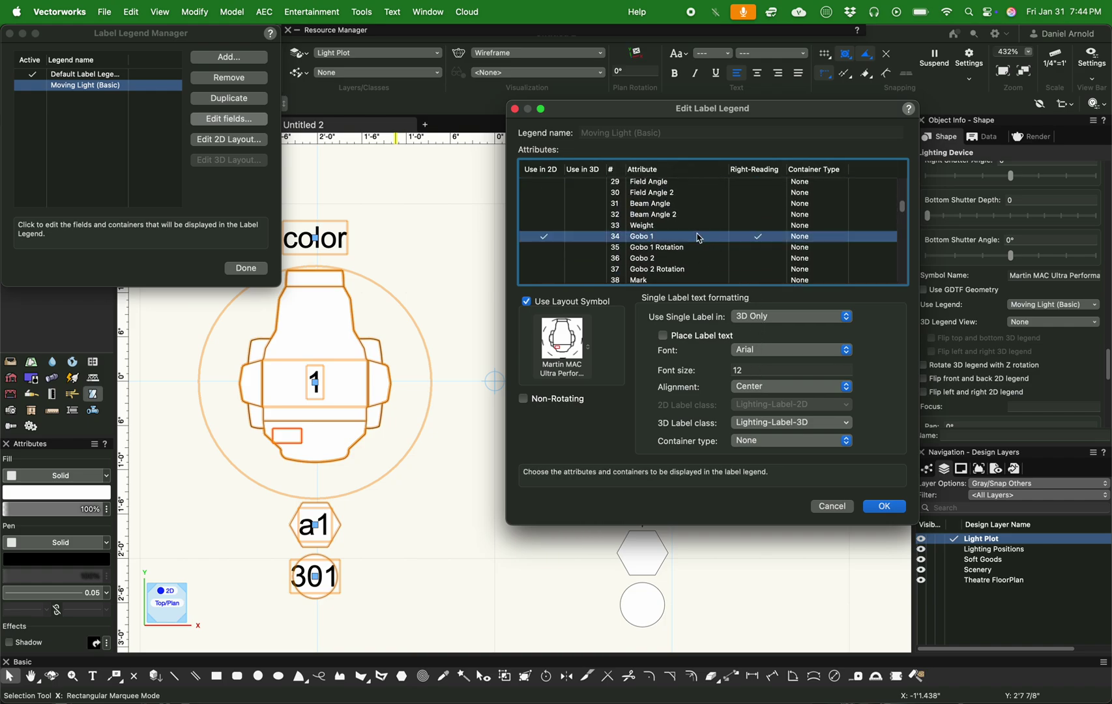
scroll(699, 239, up, 8)
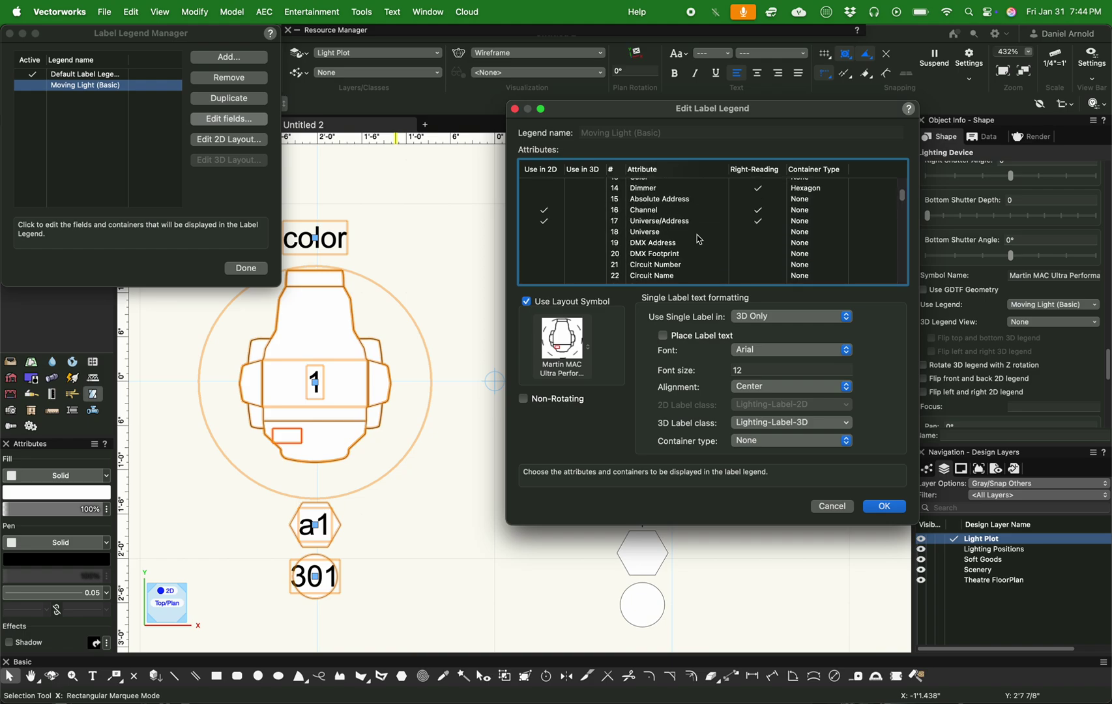
scroll(664, 213, up, 4)
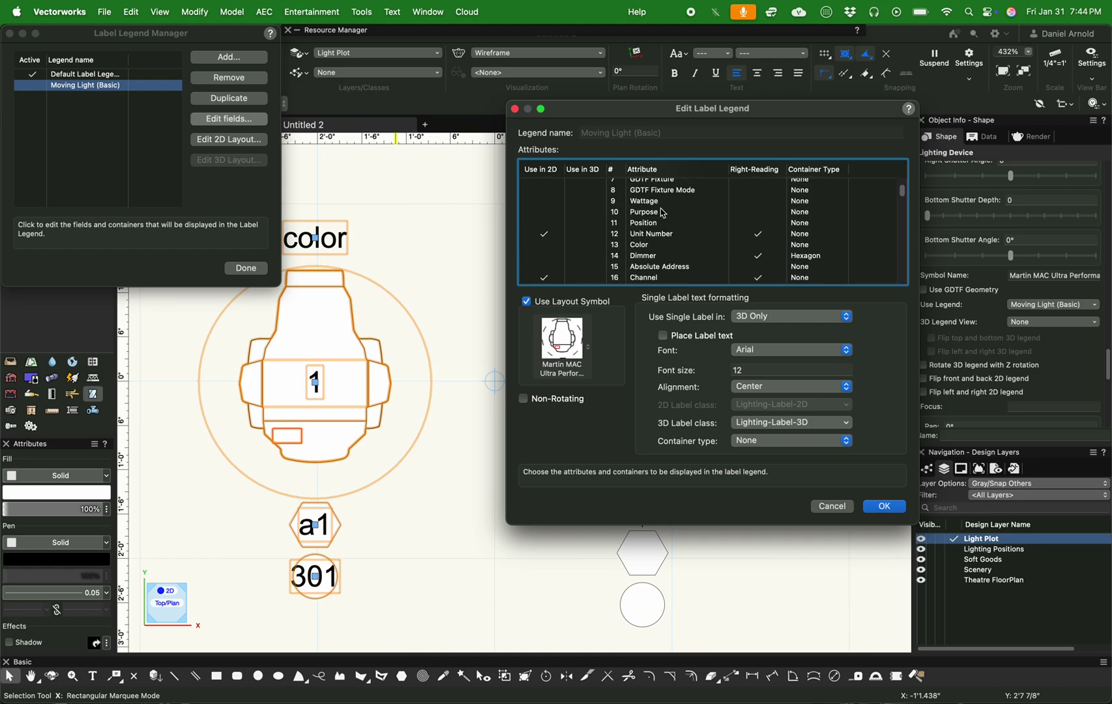
click(655, 237)
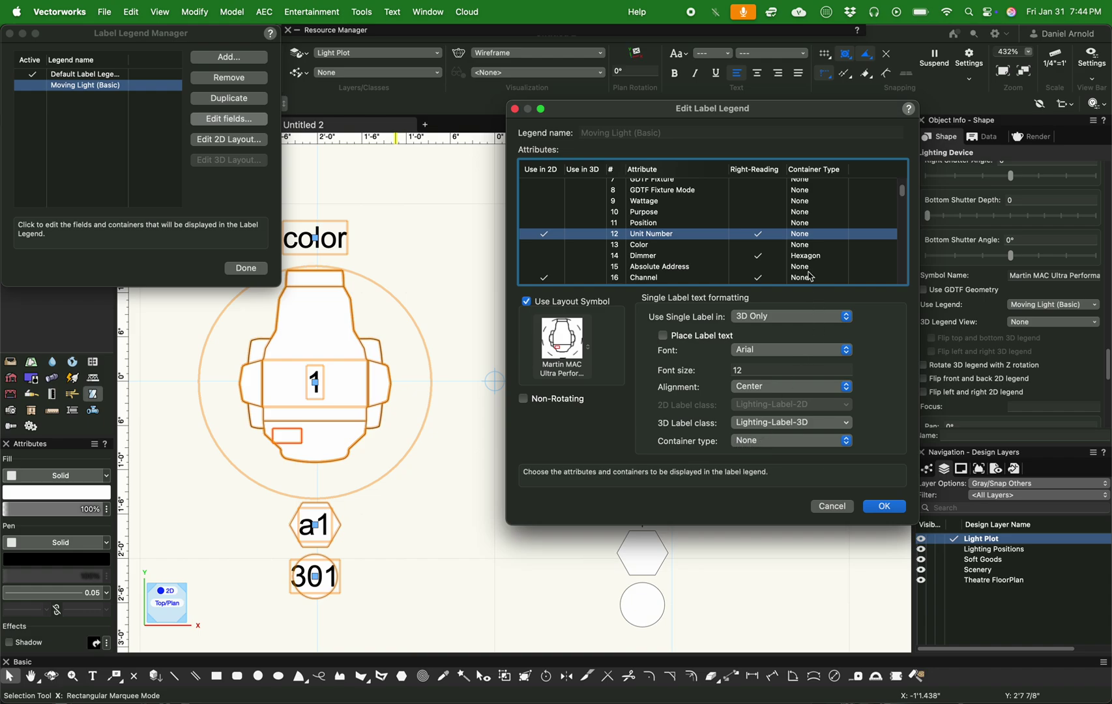
Accept the edited legend and close the Label Legend Manager
click(884, 507)
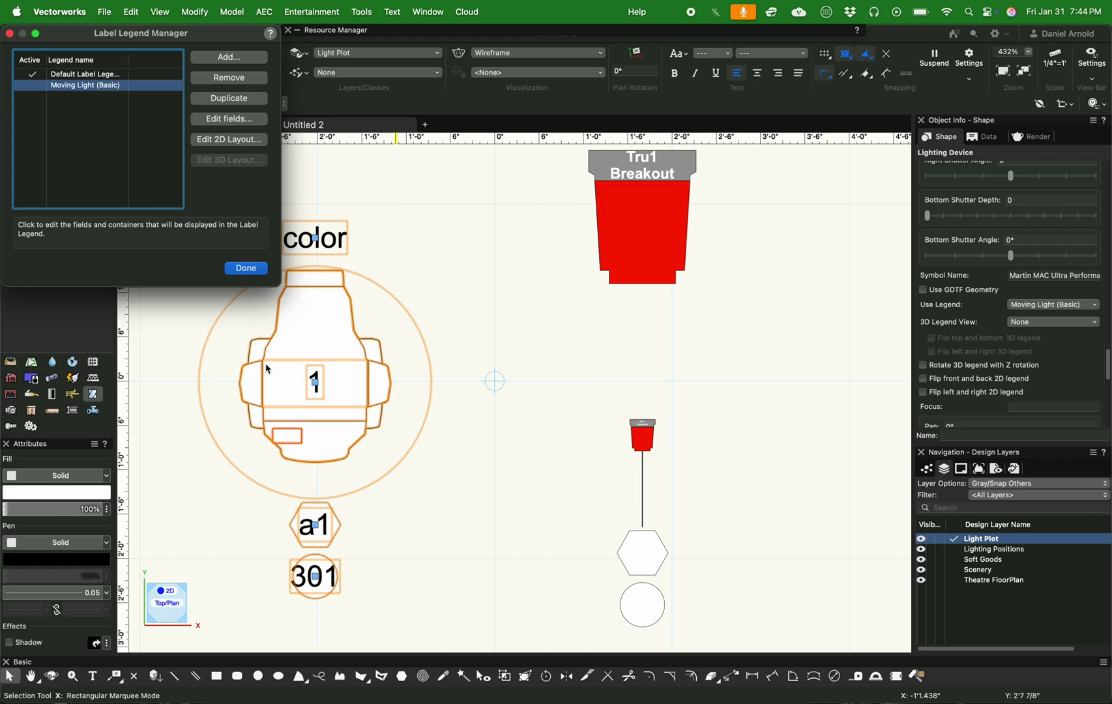
click(245, 268)
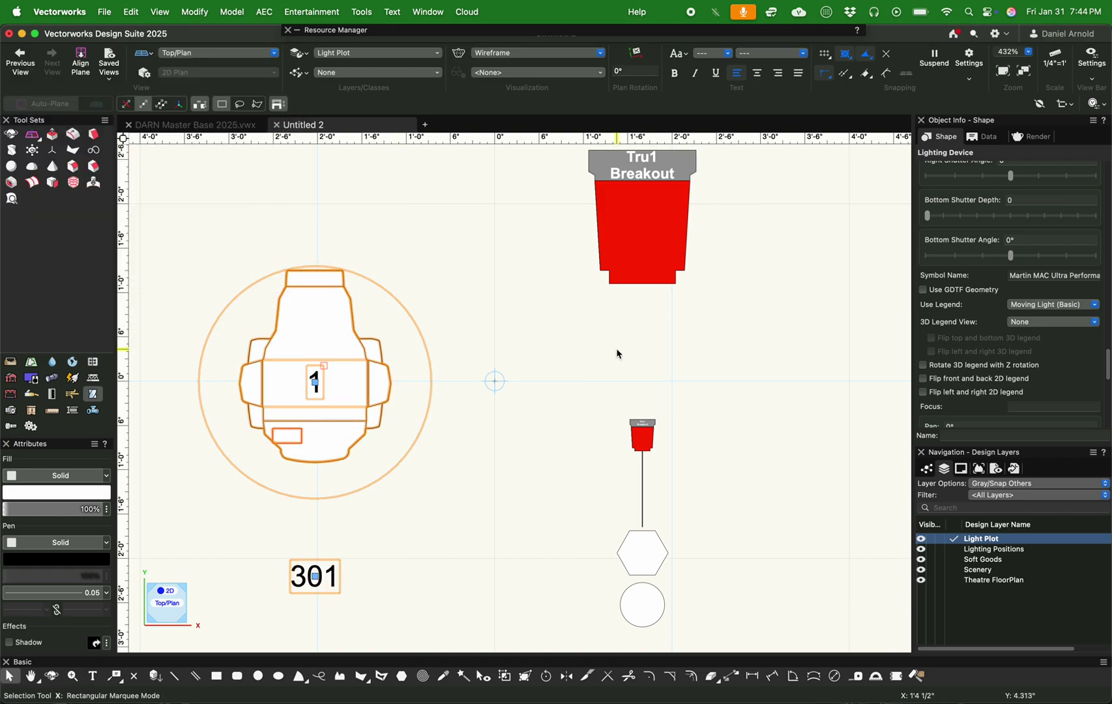
scroll(794, 379, down, 3)
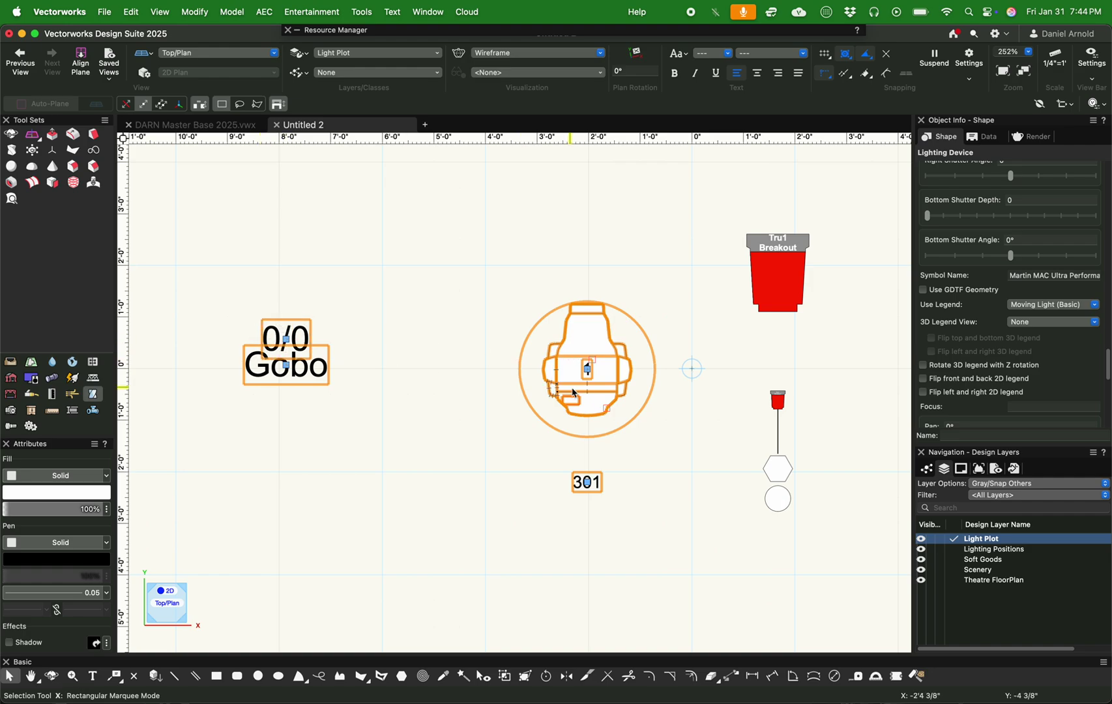
Reopen the Label Legend Manager from the Entertainment menu and select Moving Light (Basic)
click(311, 12)
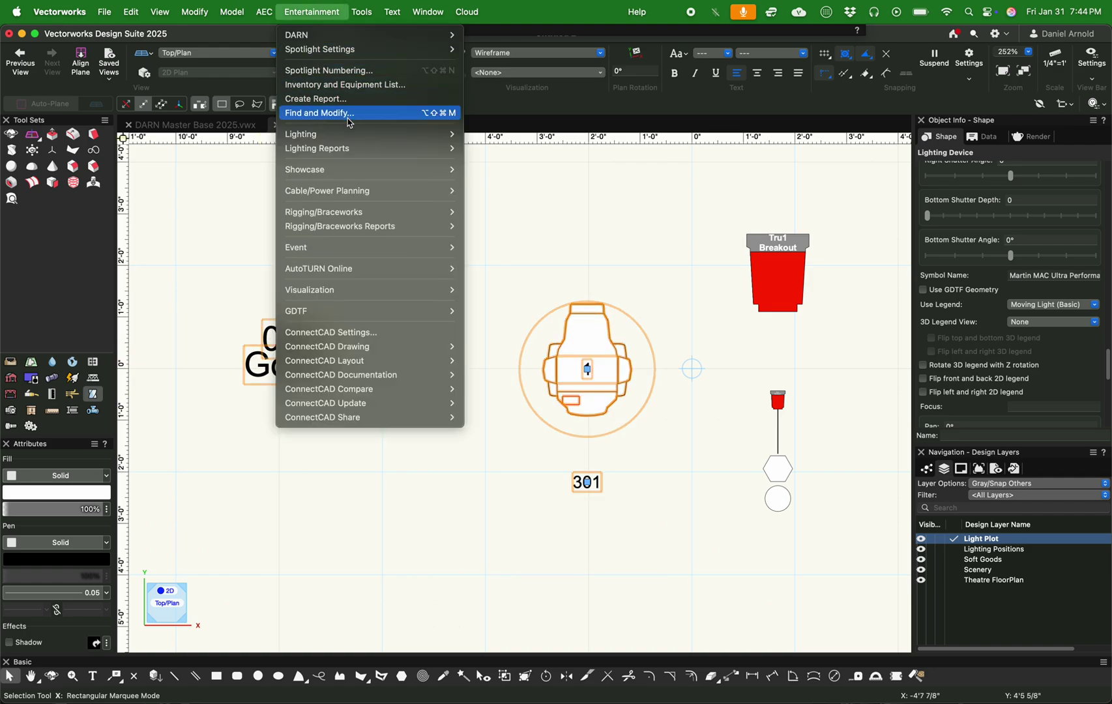
mouse_move(346, 135)
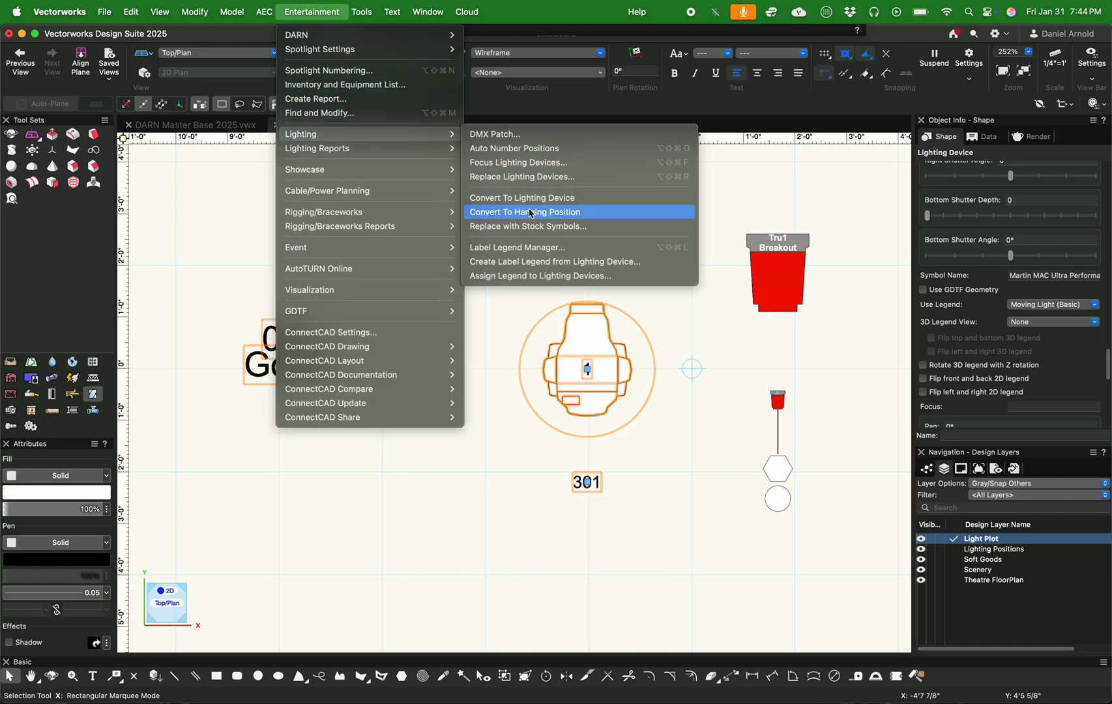
click(590, 248)
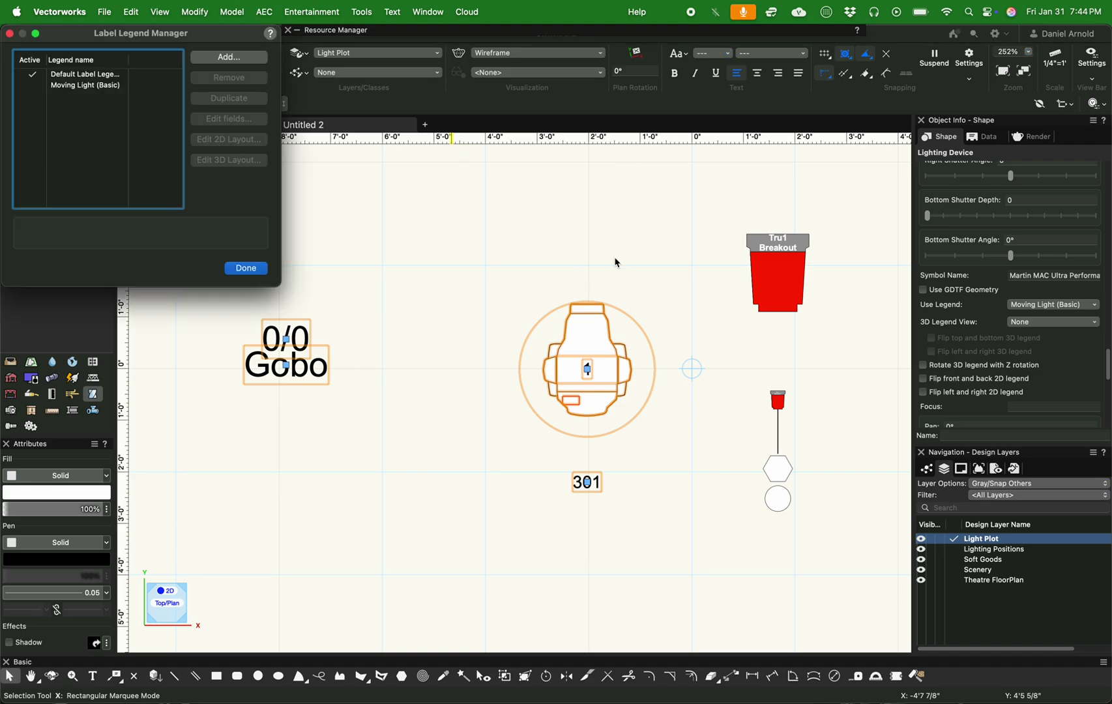
click(91, 85)
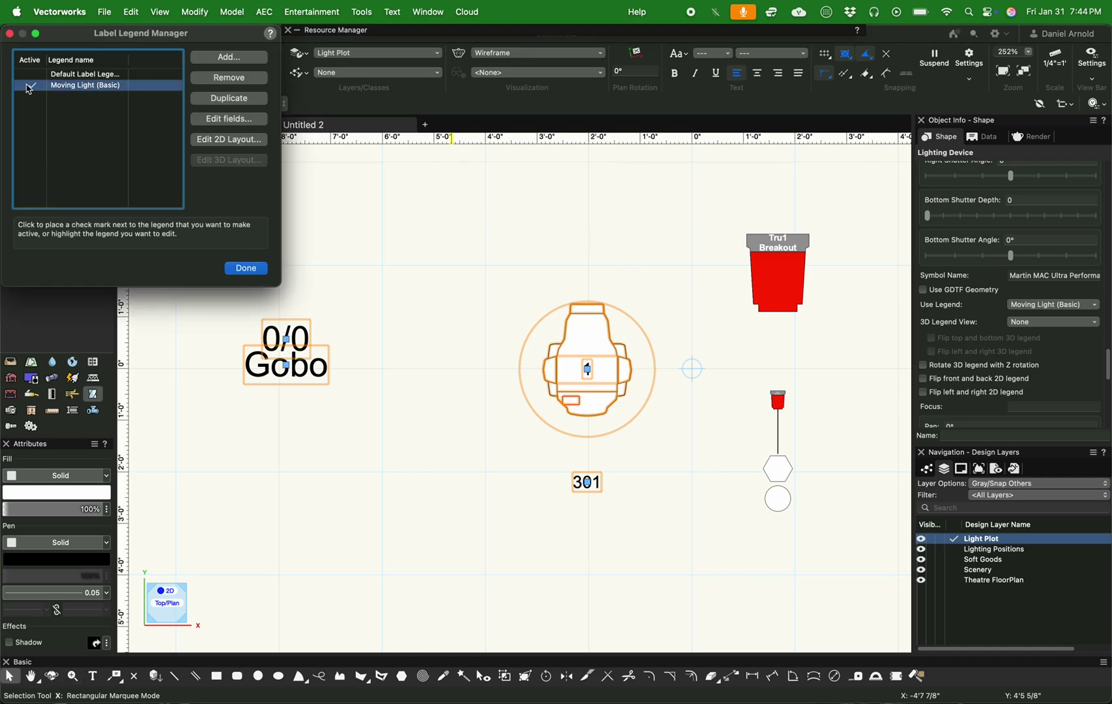
In the 2D layout, place the Gobo 1 field above the fixture at 4 pt
click(229, 139)
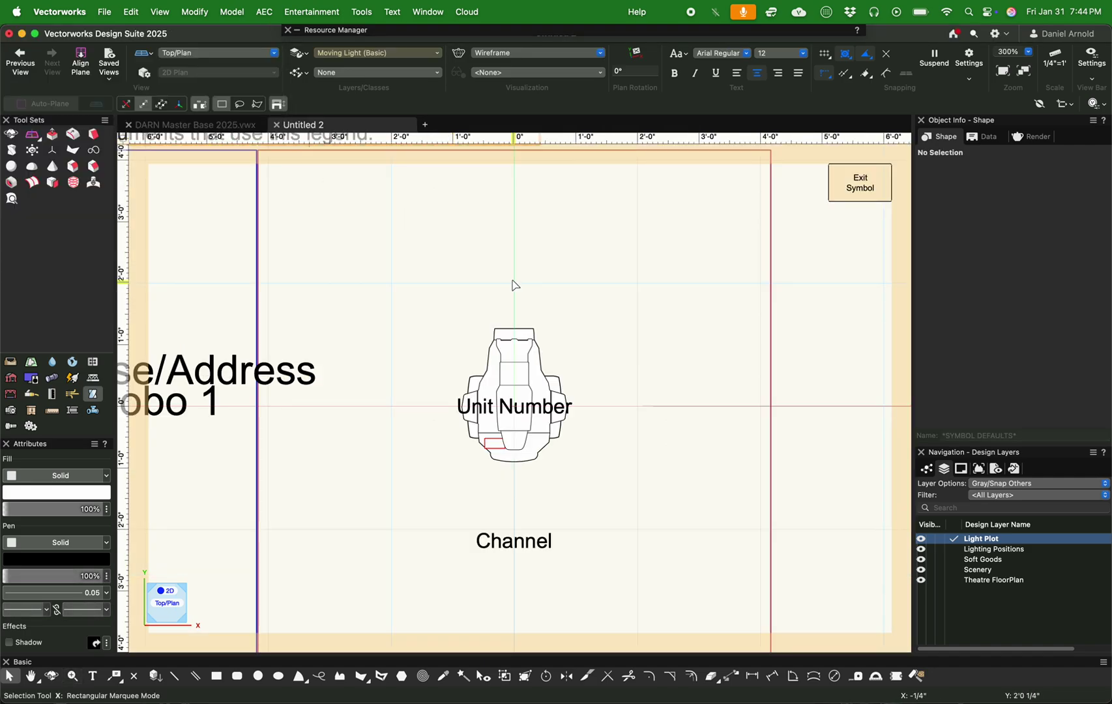
scroll(704, 319, down, 2)
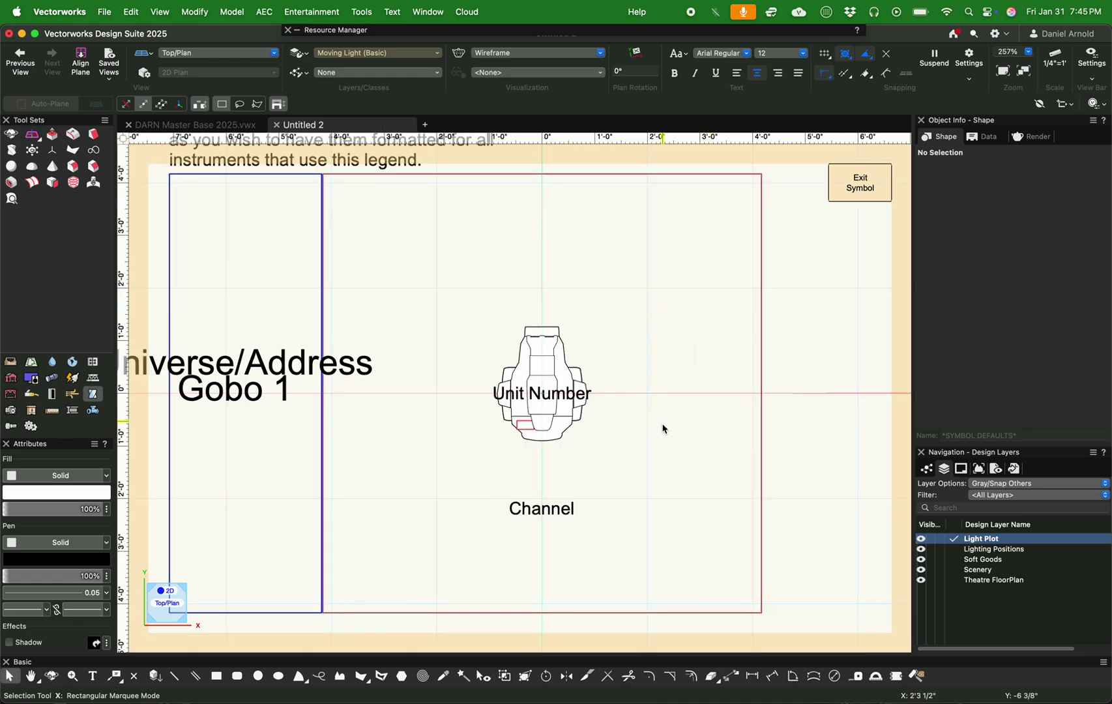
scroll(662, 433, up, 1)
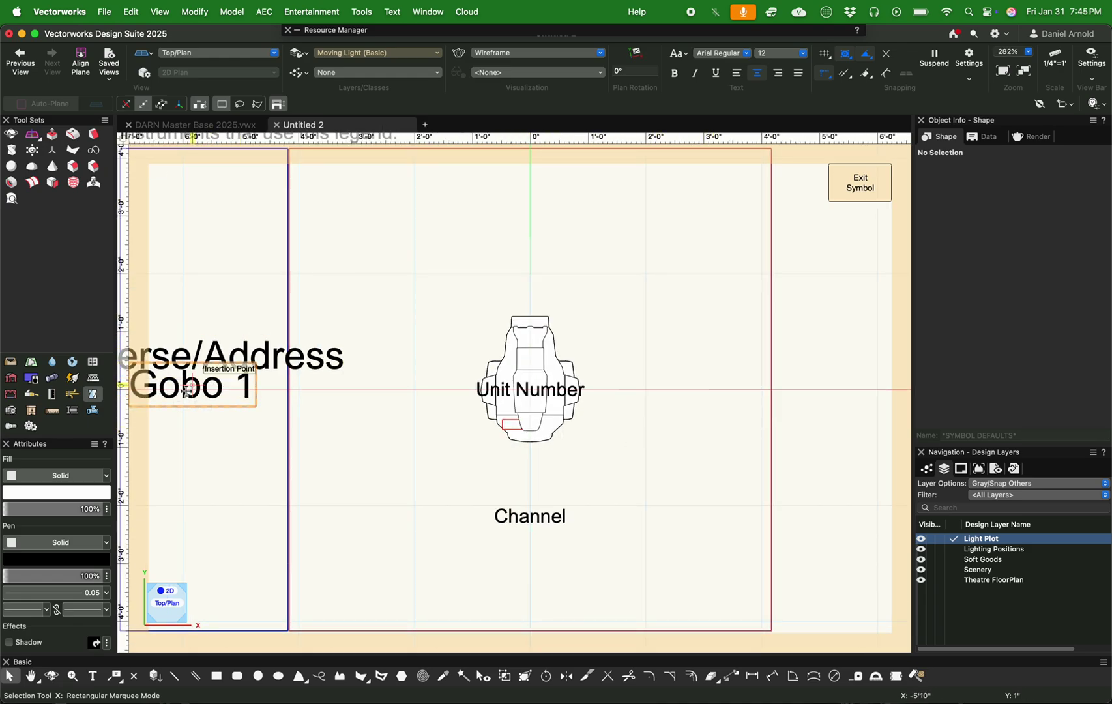
drag(192, 385, 530, 305)
click(1021, 355)
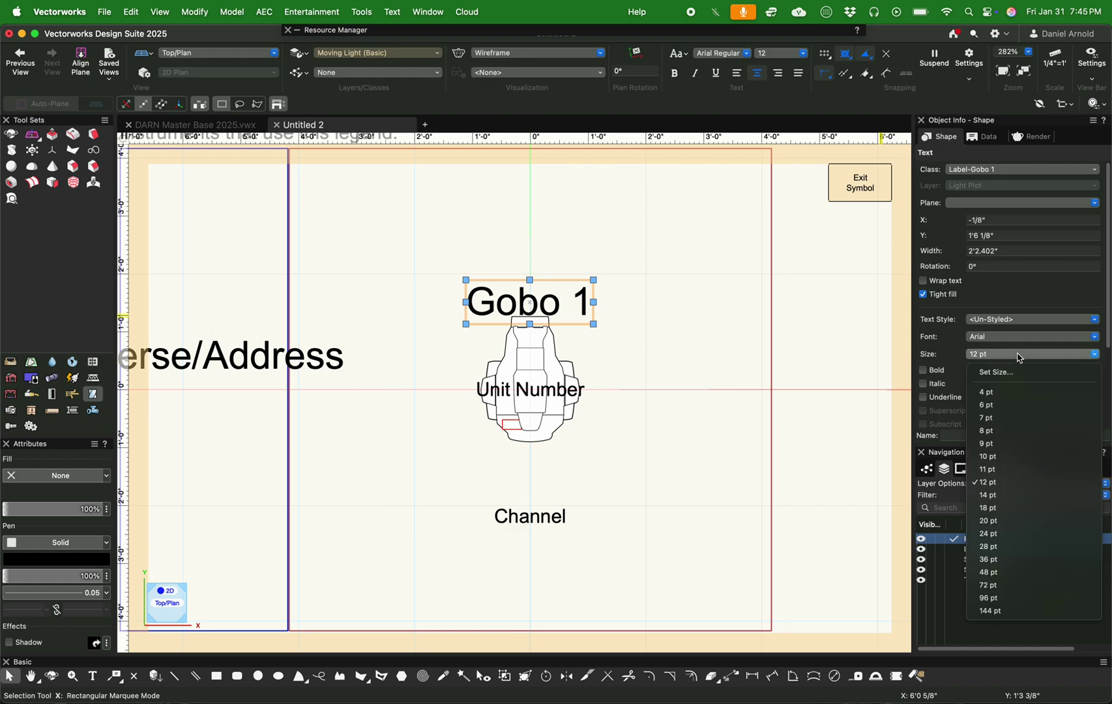
click(1001, 392)
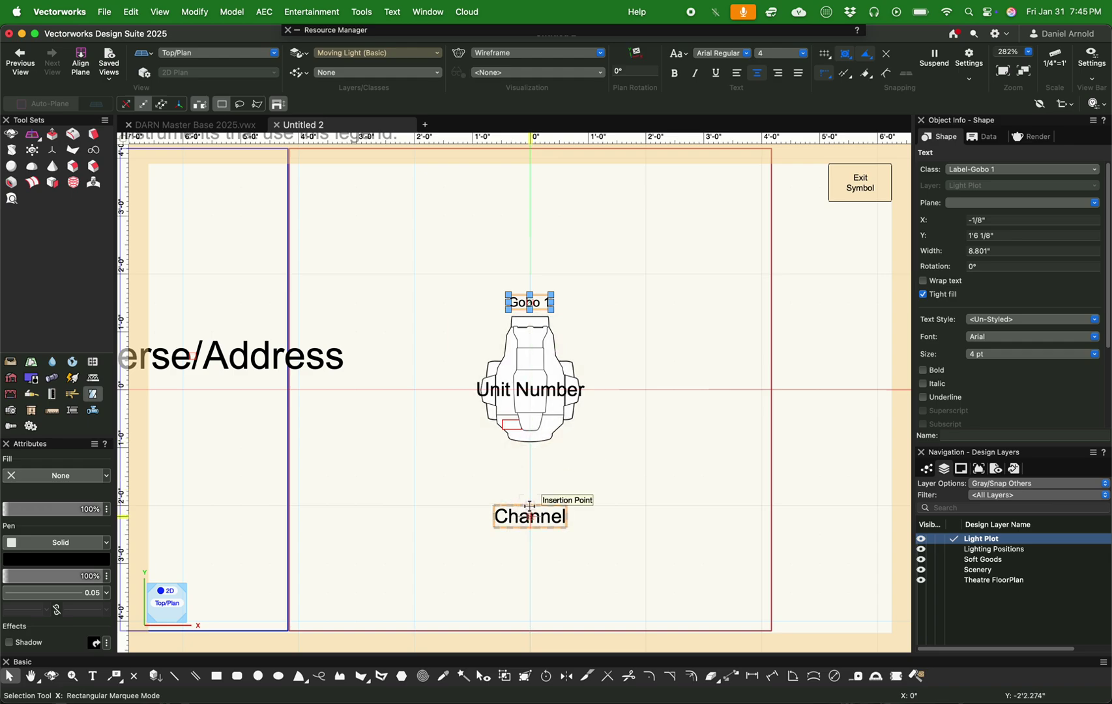
Raise the Channel field toward the fixture and give Channel and Gobo 1 solid white fills
drag(529, 507, 530, 480)
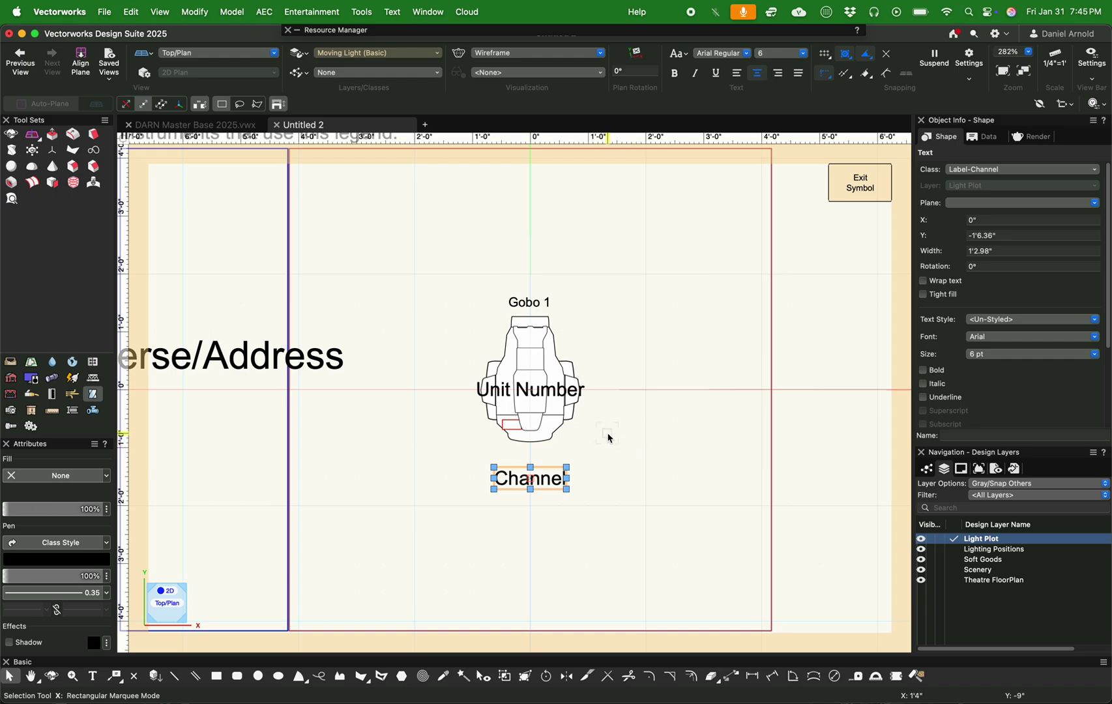
scroll(610, 439, up, 1)
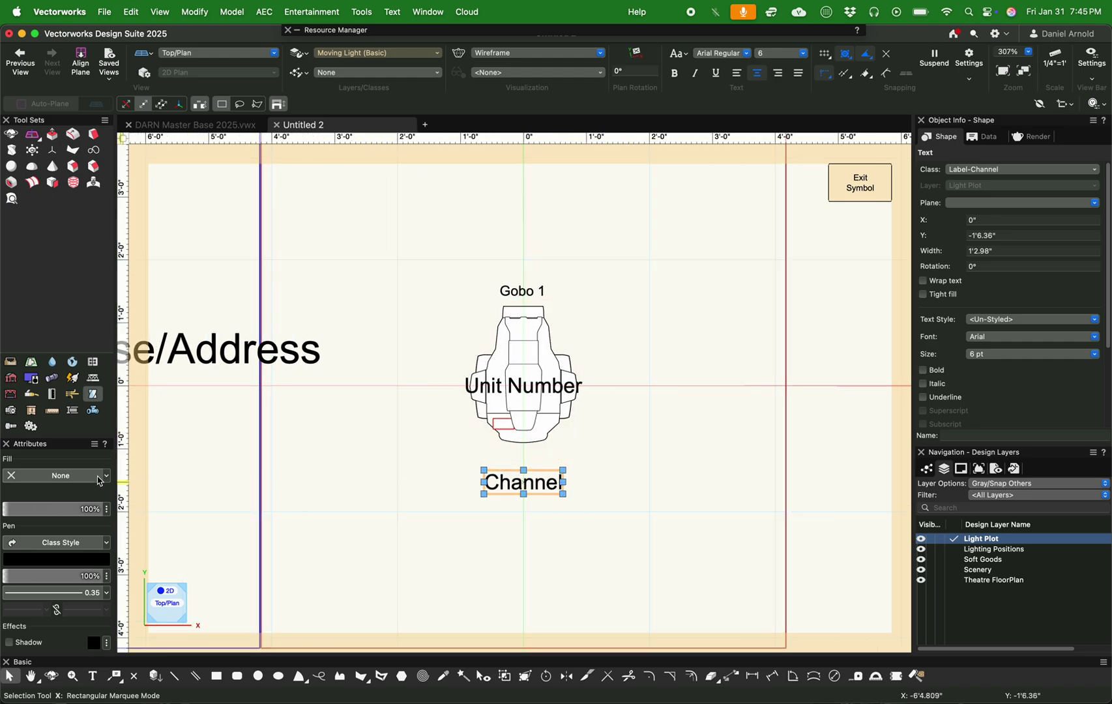
click(99, 481)
click(65, 494)
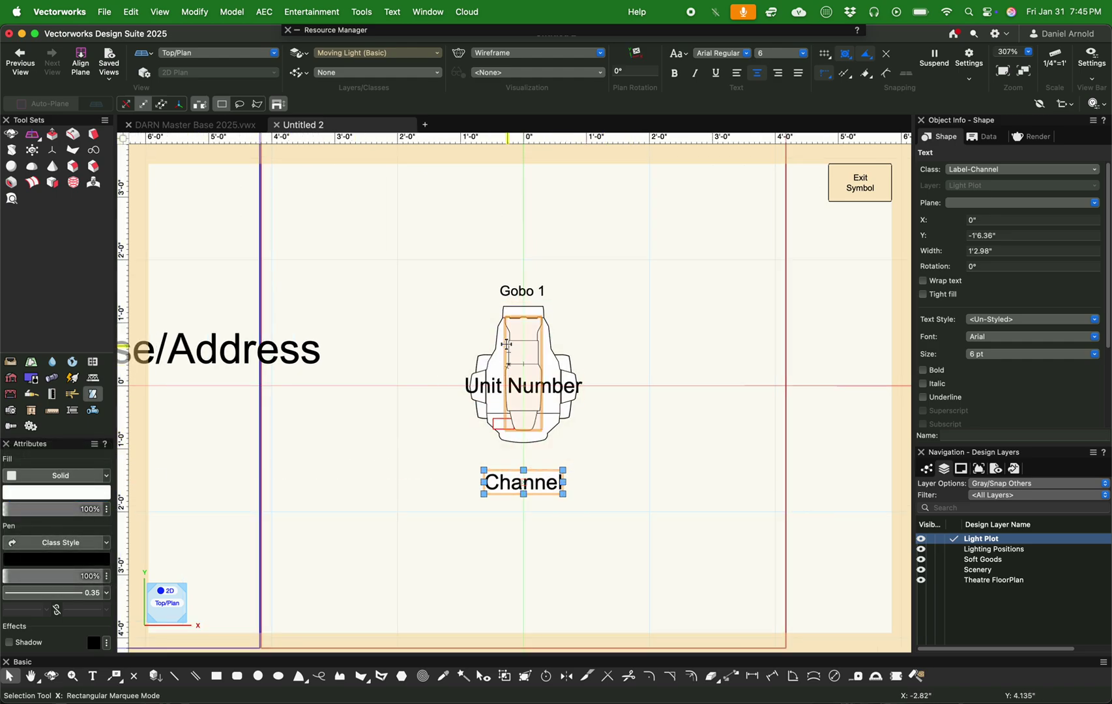
click(523, 291)
click(81, 483)
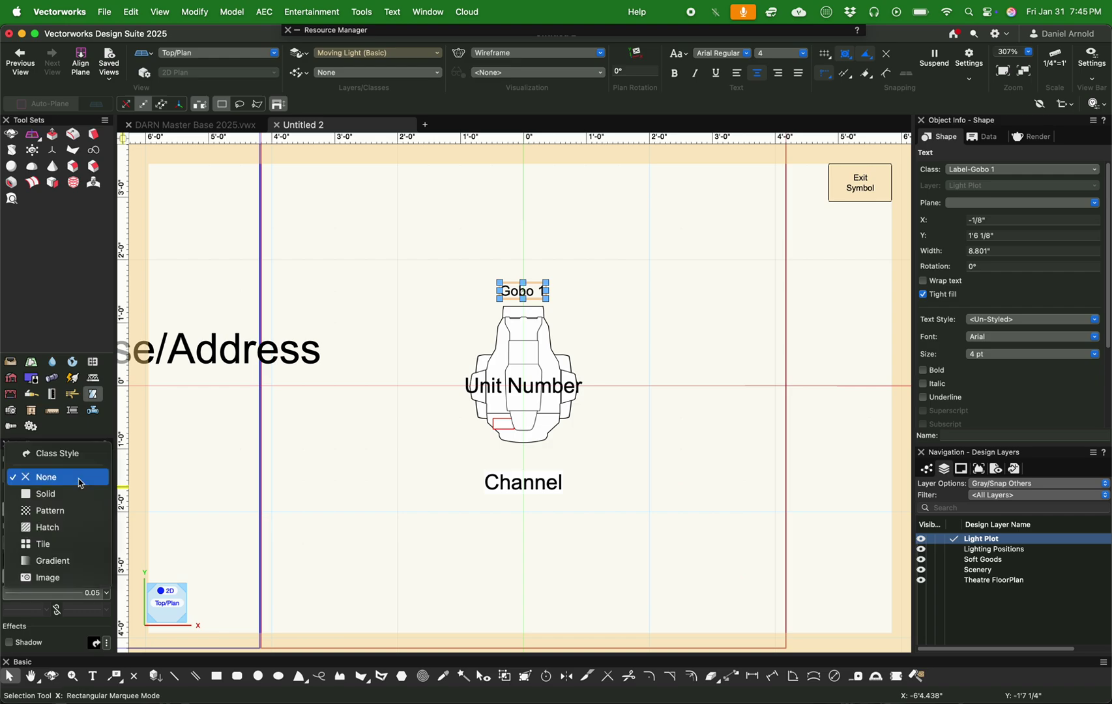
click(68, 493)
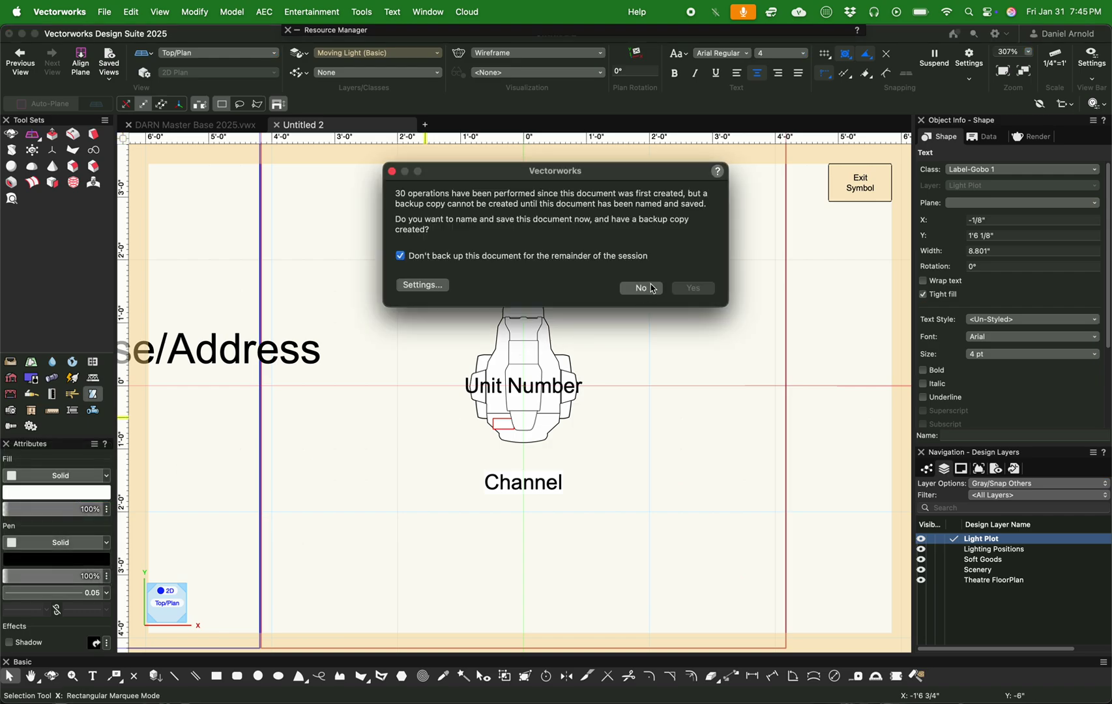
Decline the backup, then place Universe/Address at 6 pt directly under Channel
click(643, 288)
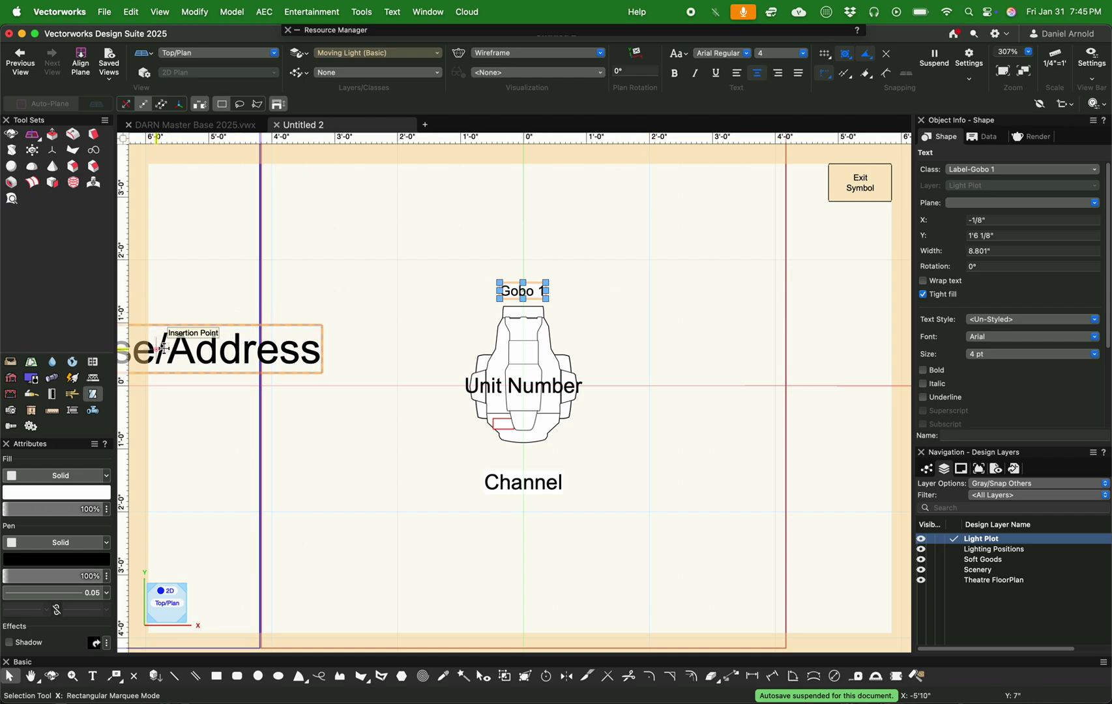
drag(158, 350, 529, 541)
scroll(528, 522, up, 2)
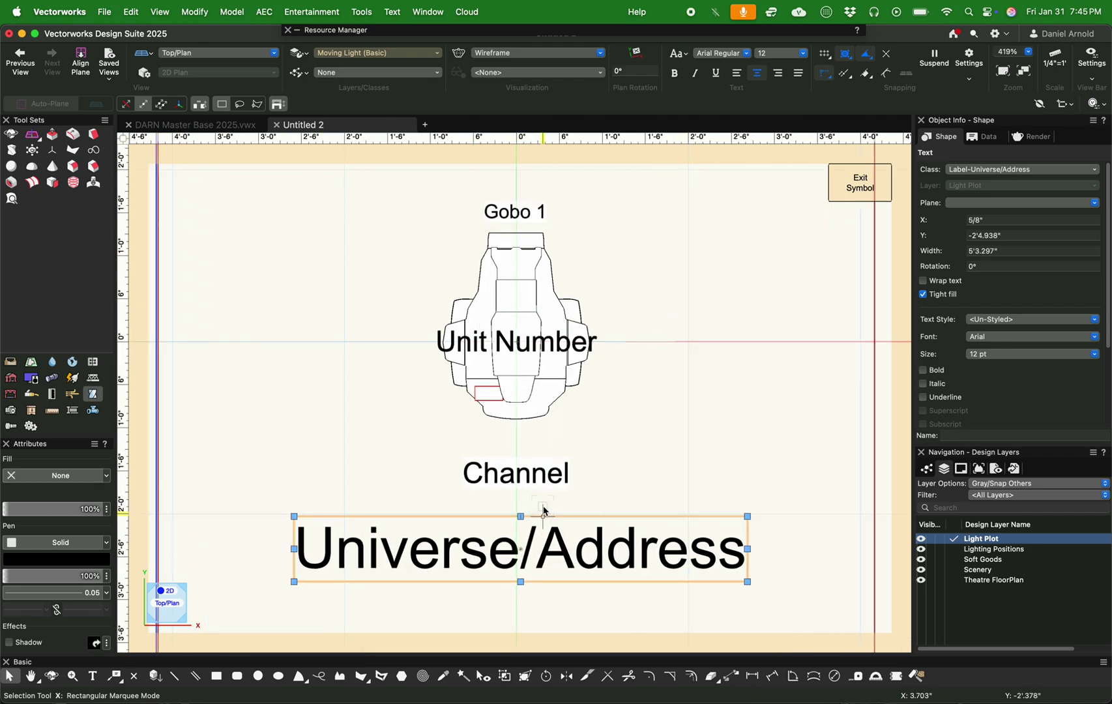
drag(528, 516, 519, 499)
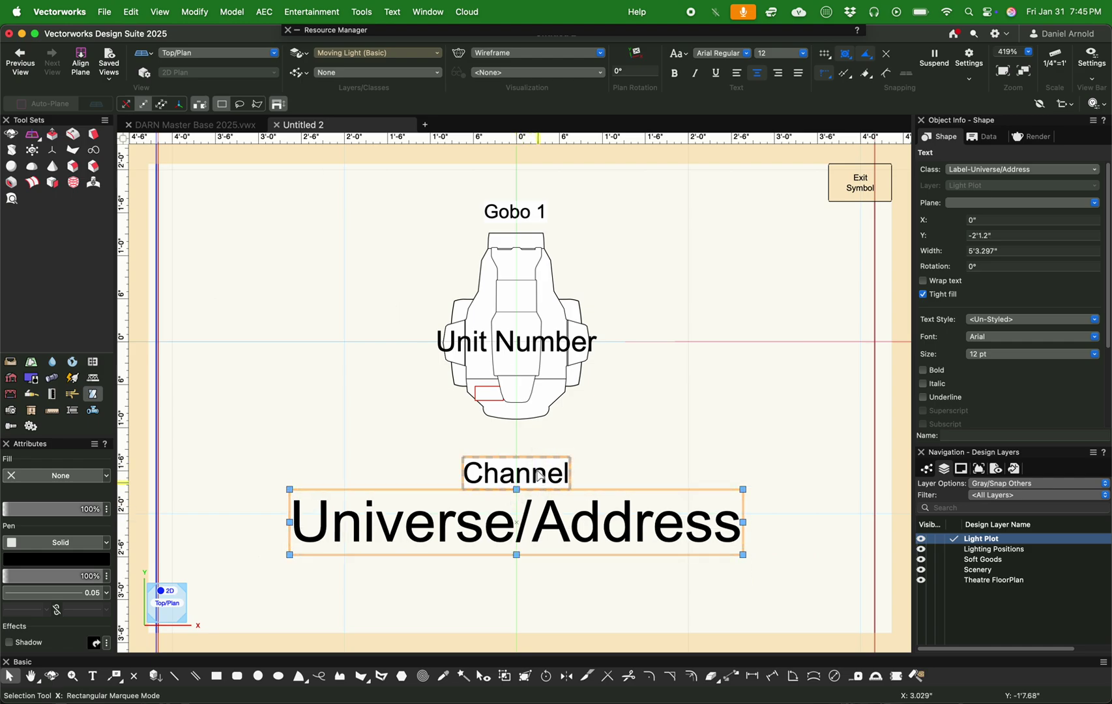
click(551, 470)
click(560, 518)
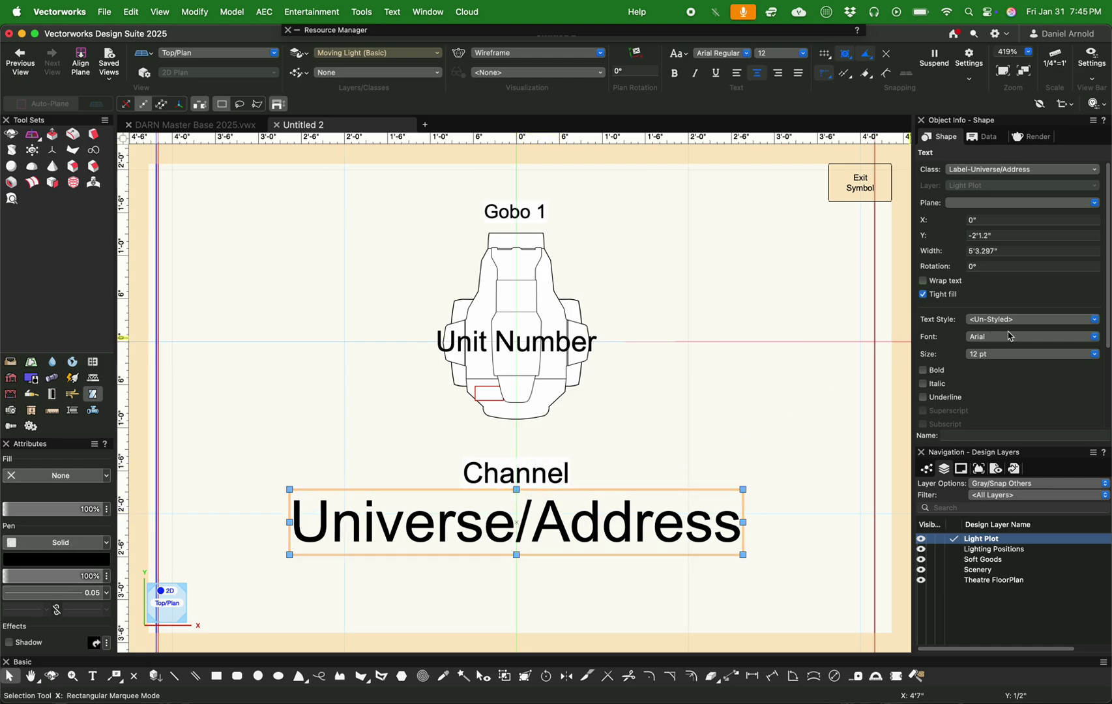
click(1021, 356)
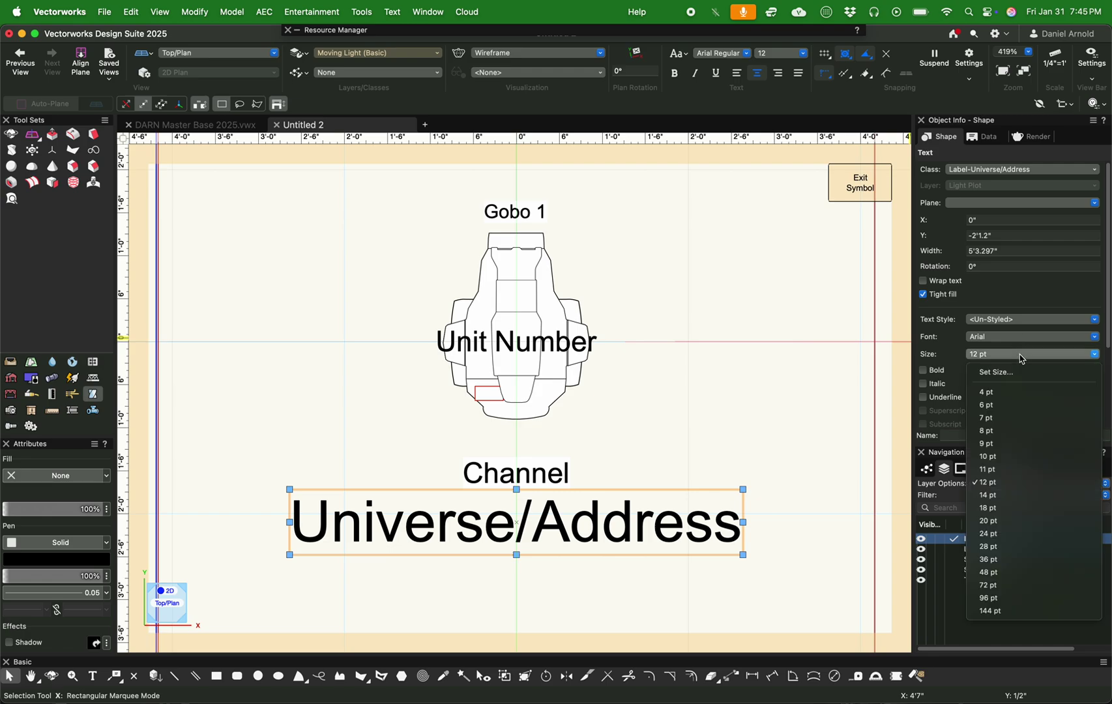
click(1013, 406)
scroll(533, 516, up, 3)
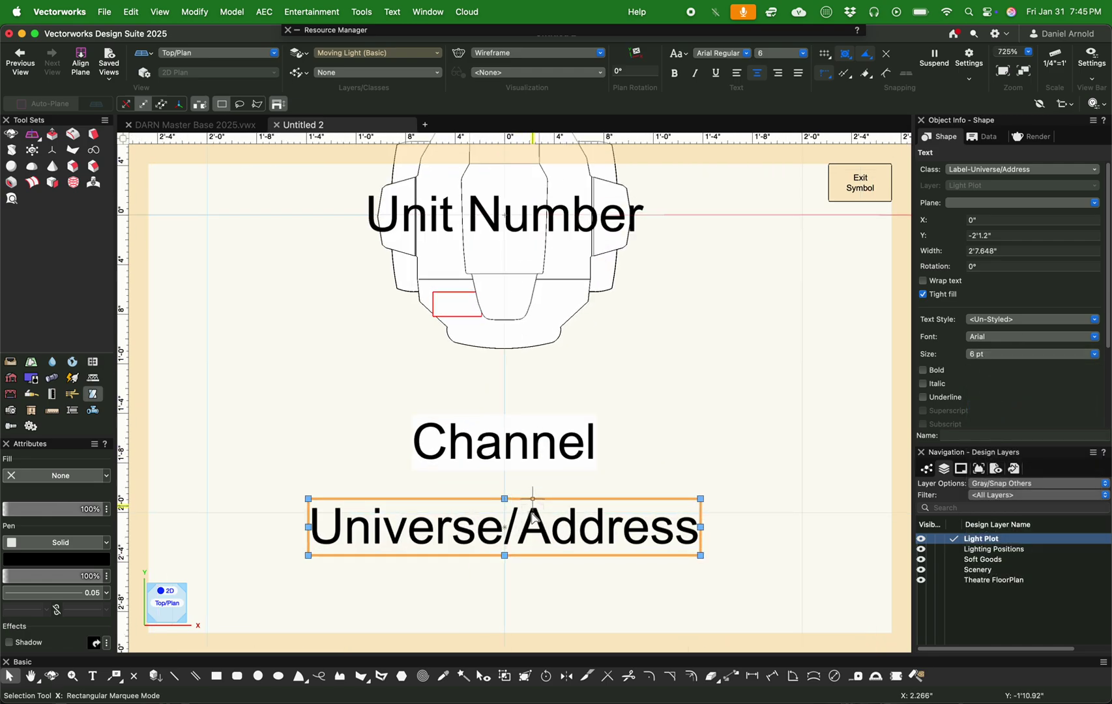
drag(513, 502, 511, 474)
Give the Universe/Address label a solid white fill and green text
click(65, 477)
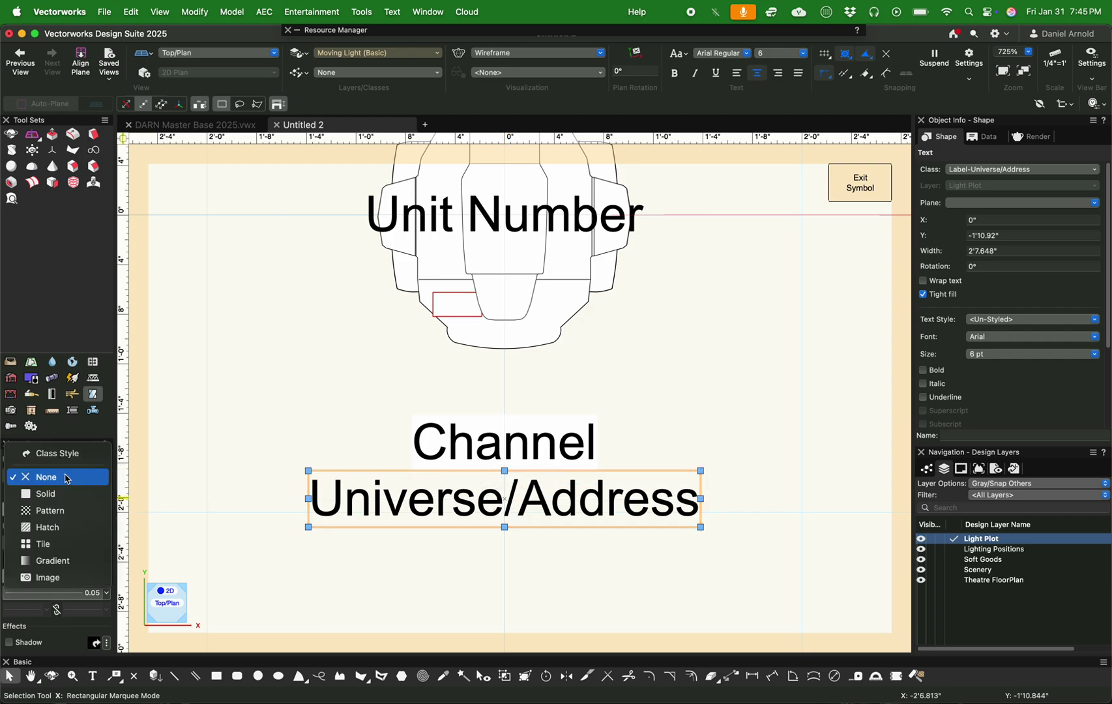
click(58, 496)
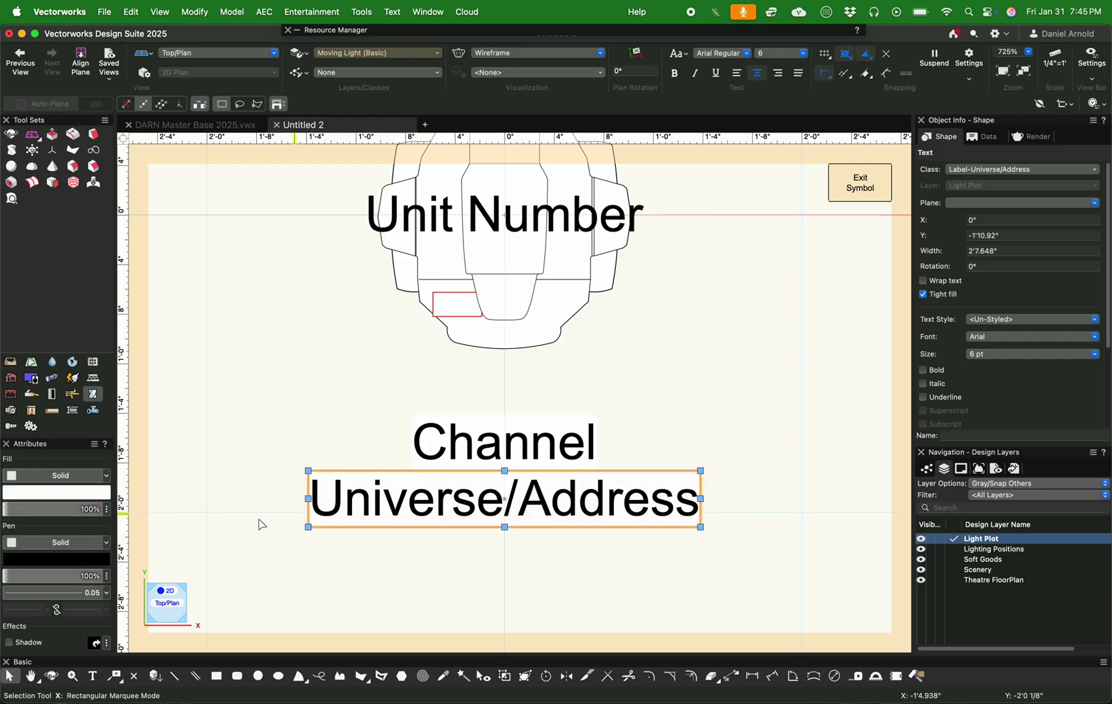
click(98, 559)
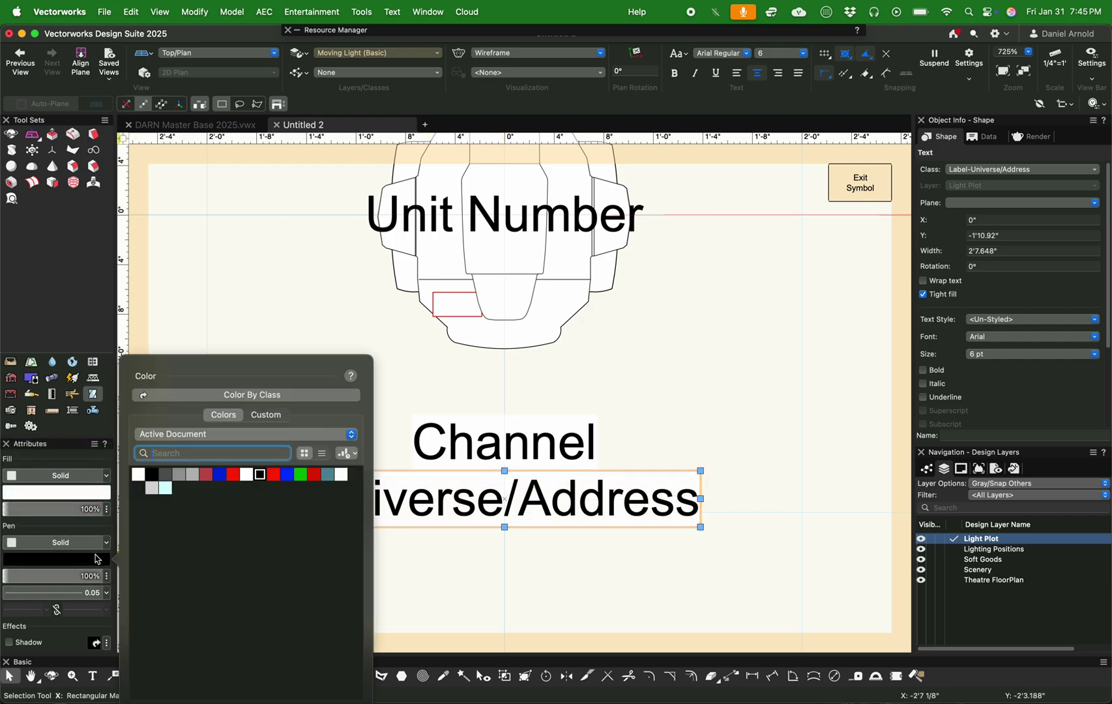
click(300, 474)
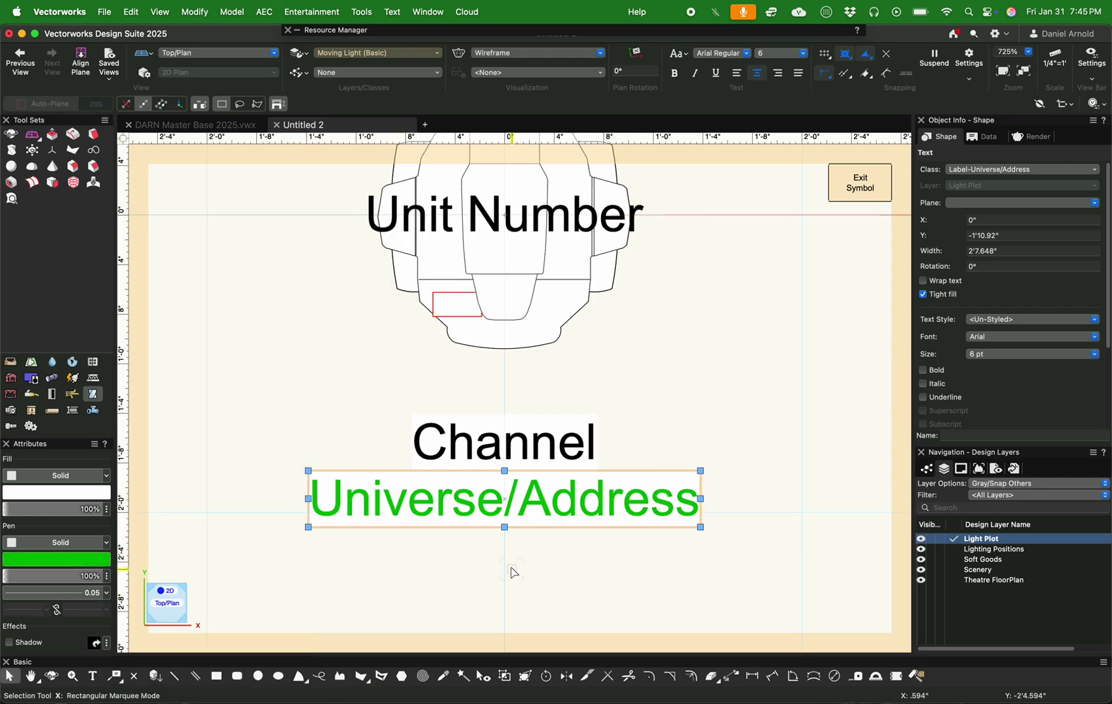
scroll(614, 572, down, 5)
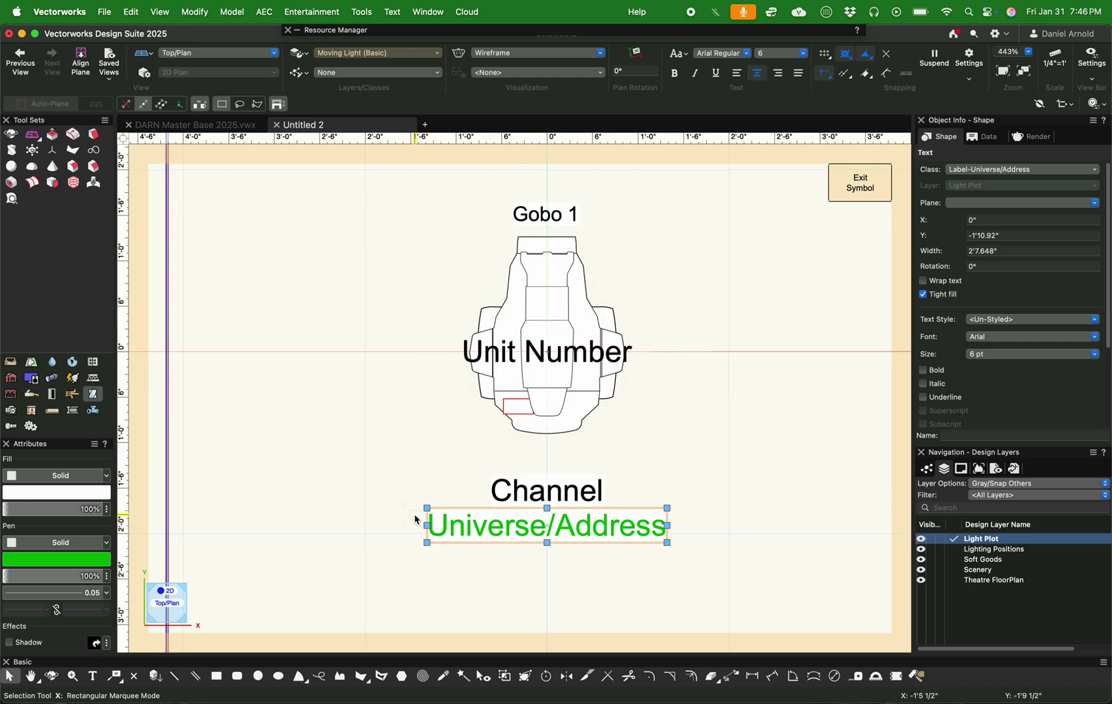
scroll(326, 523, down, 2)
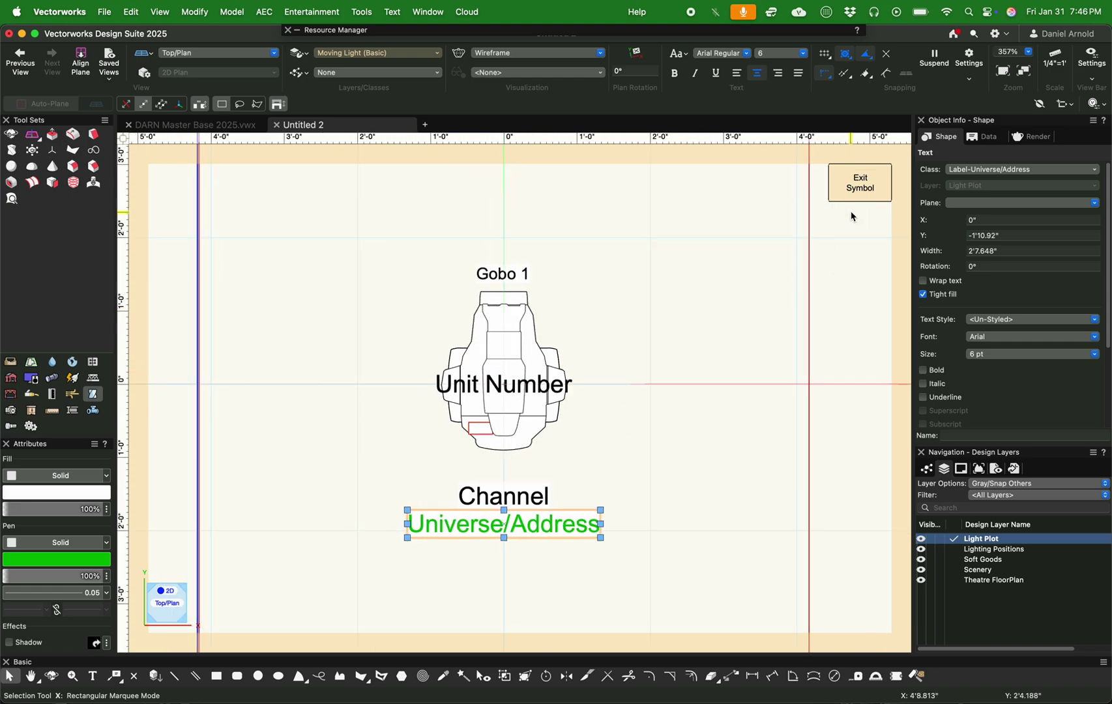
Exit the legend layout and select the MAC Ultra moving light on the plot
click(864, 191)
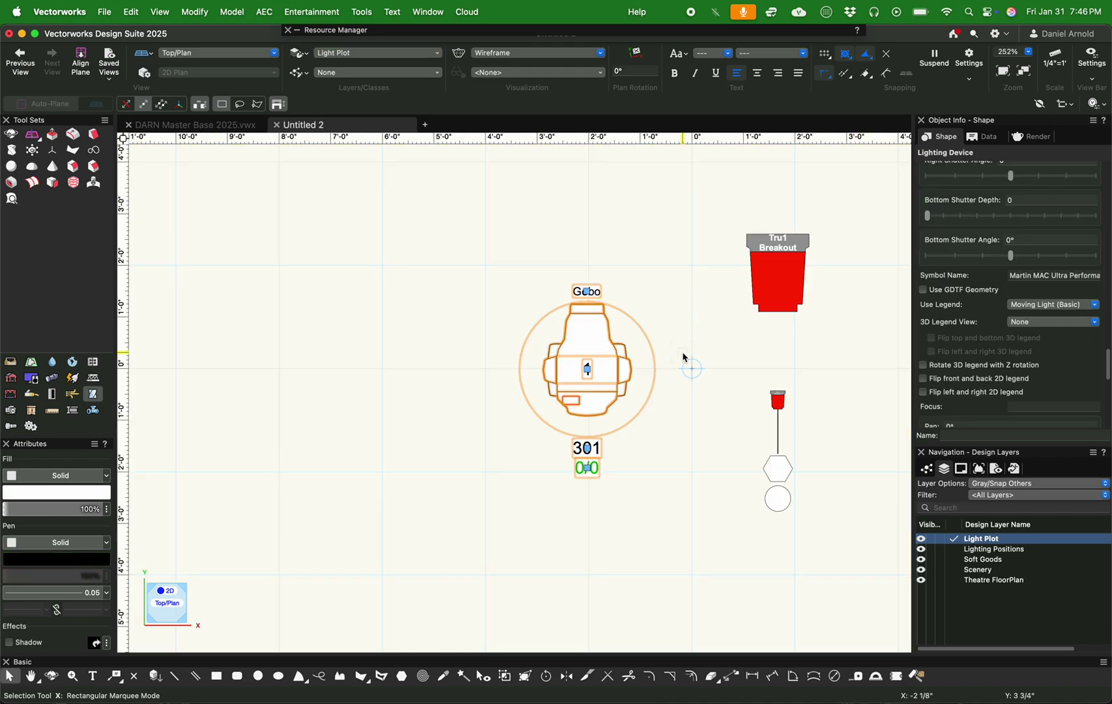
scroll(651, 379, up, 2)
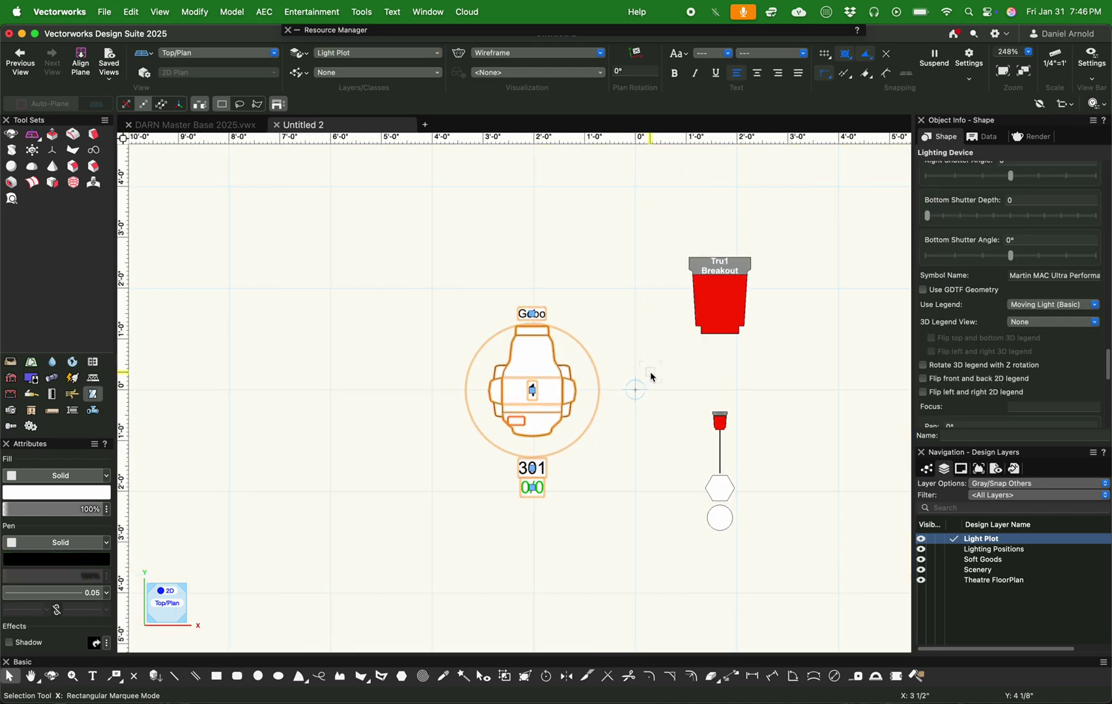
click(603, 467)
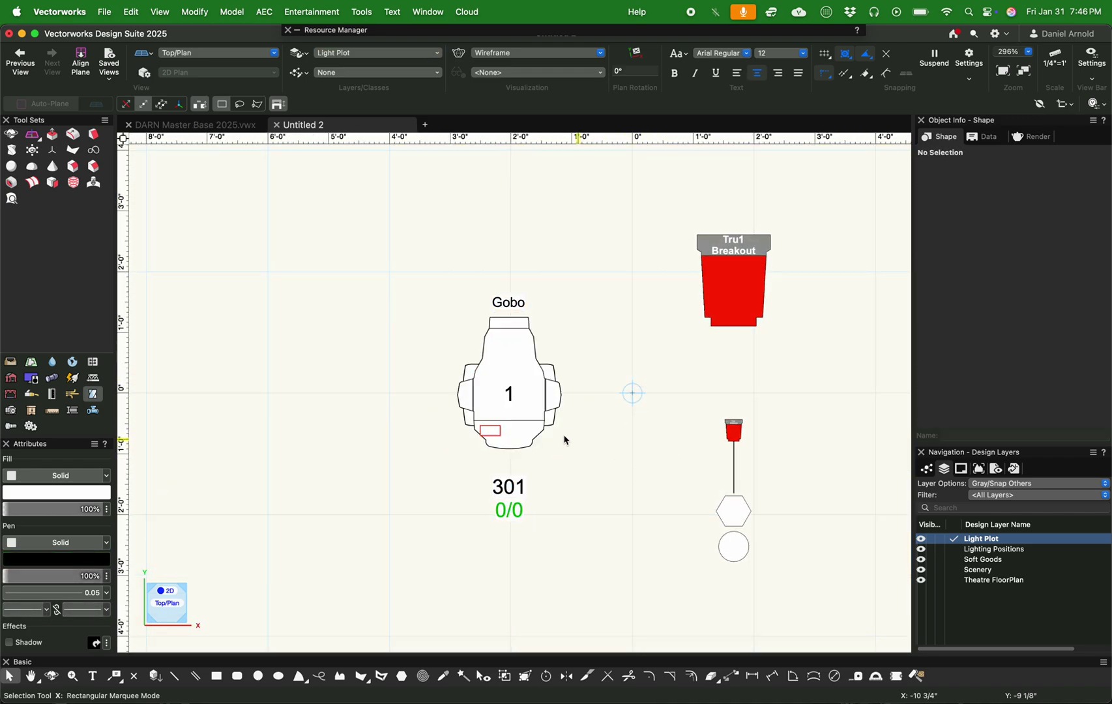
click(512, 412)
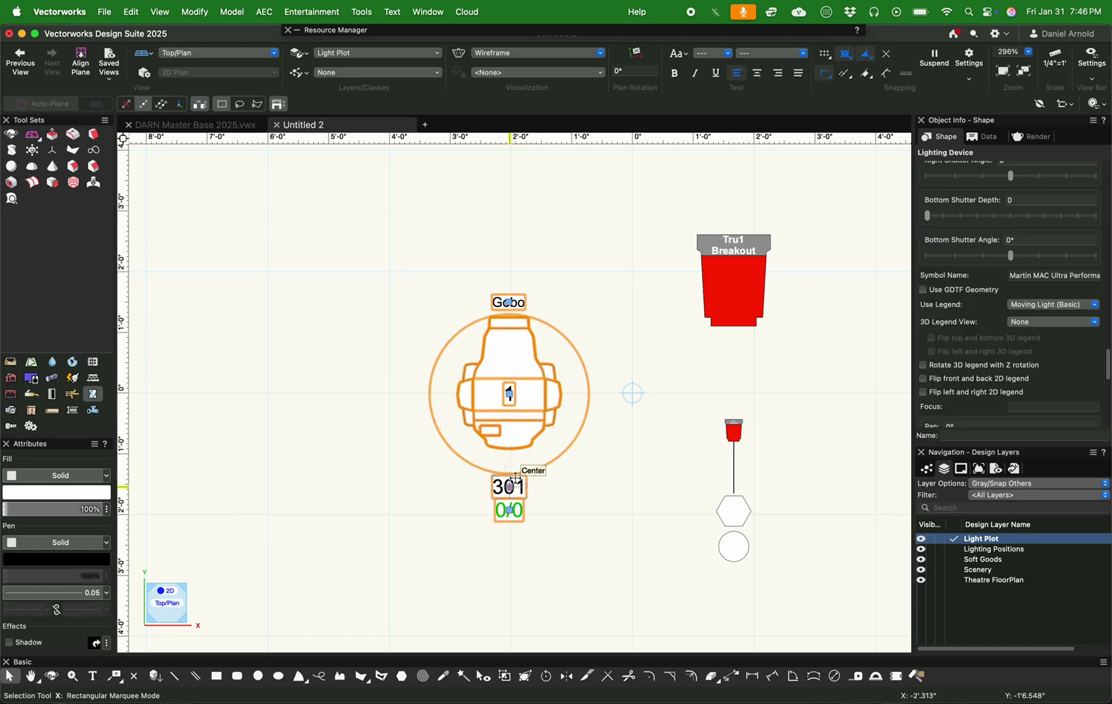
Set the fixture's Universe to 1 in Object Info so its label reads 1/1
scroll(989, 300, down, 10)
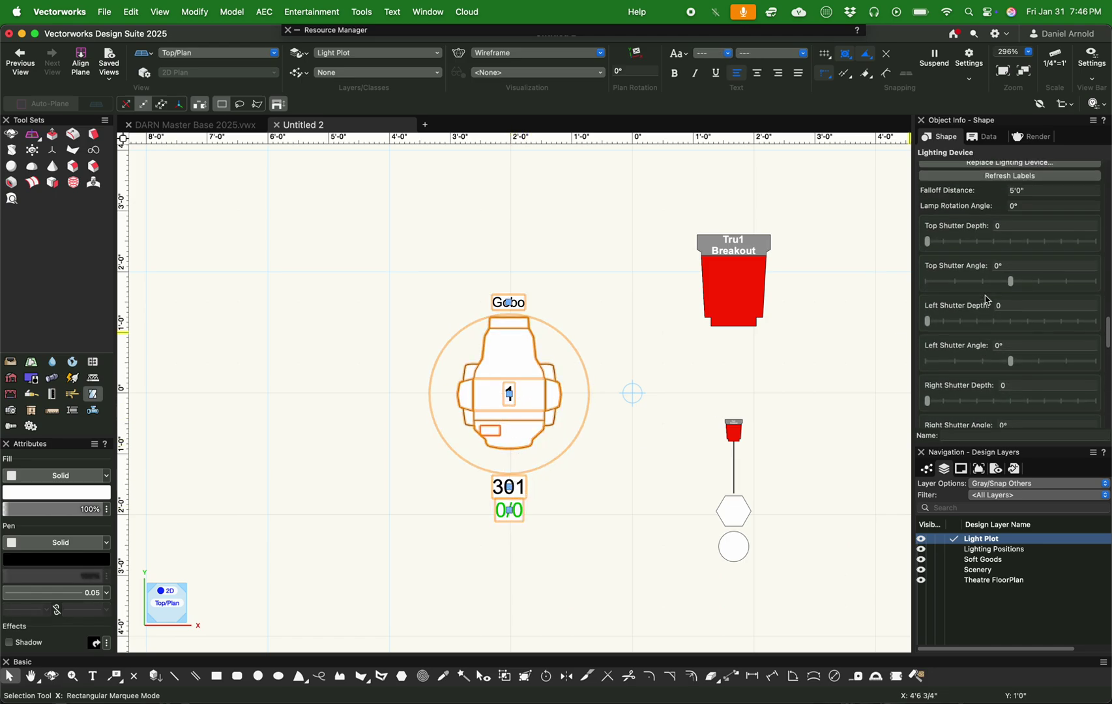
scroll(989, 300, up, 8)
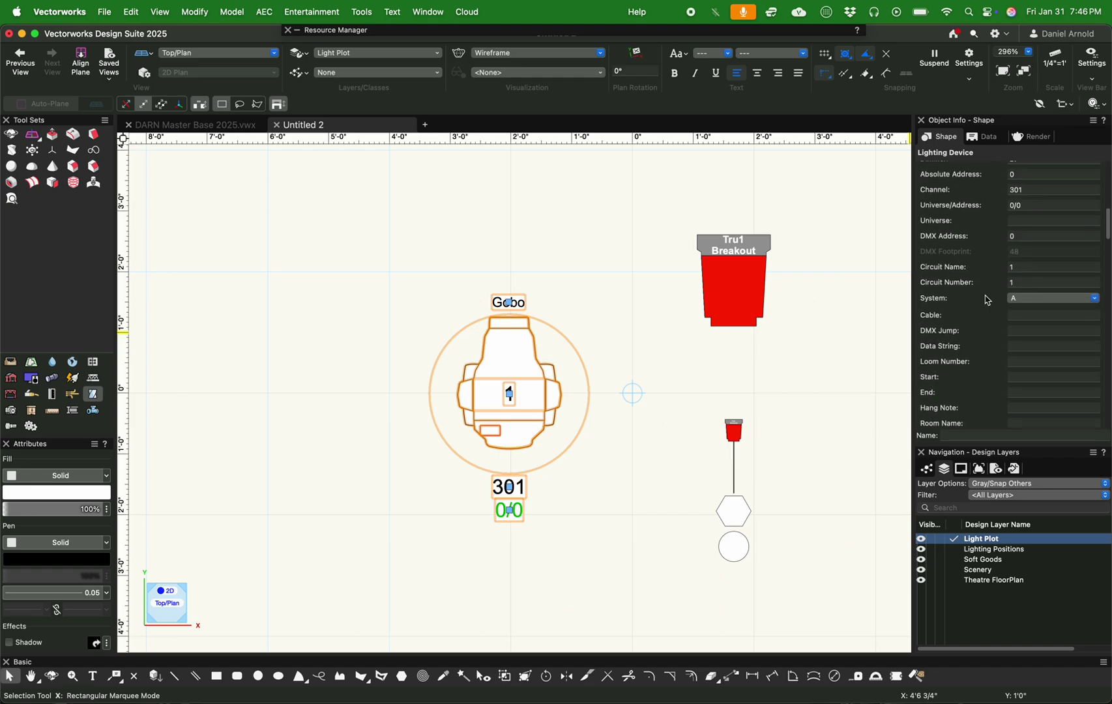
scroll(988, 300, up, 2)
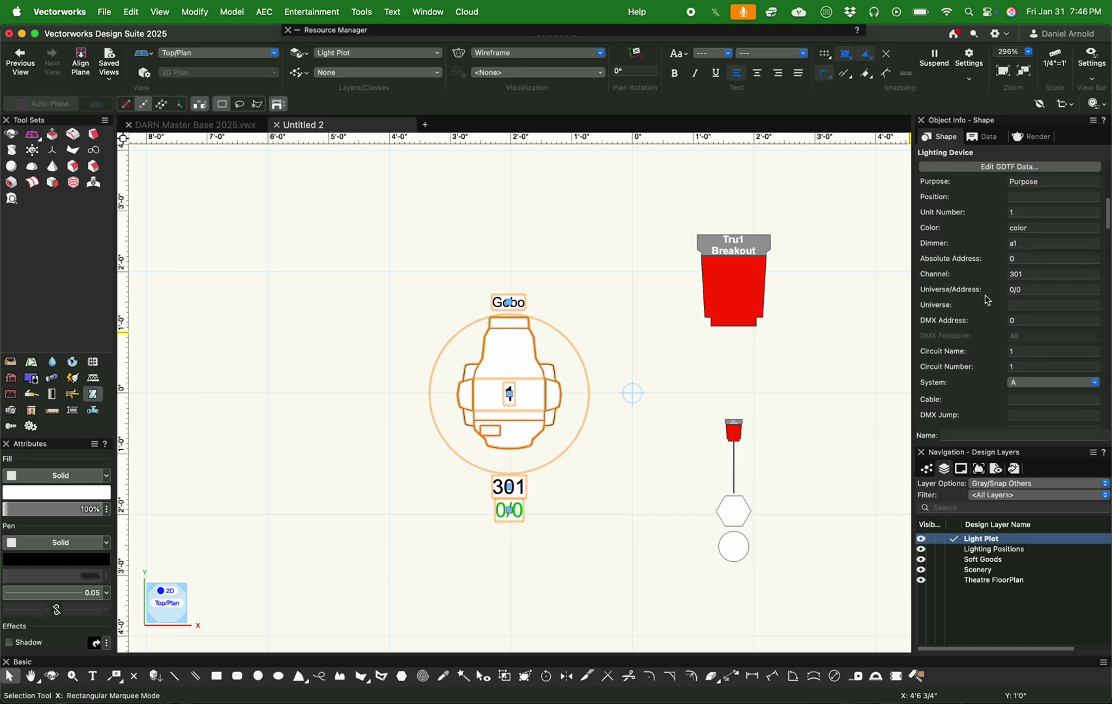
click(1041, 289)
click(1038, 306)
text(1)
key(Return)
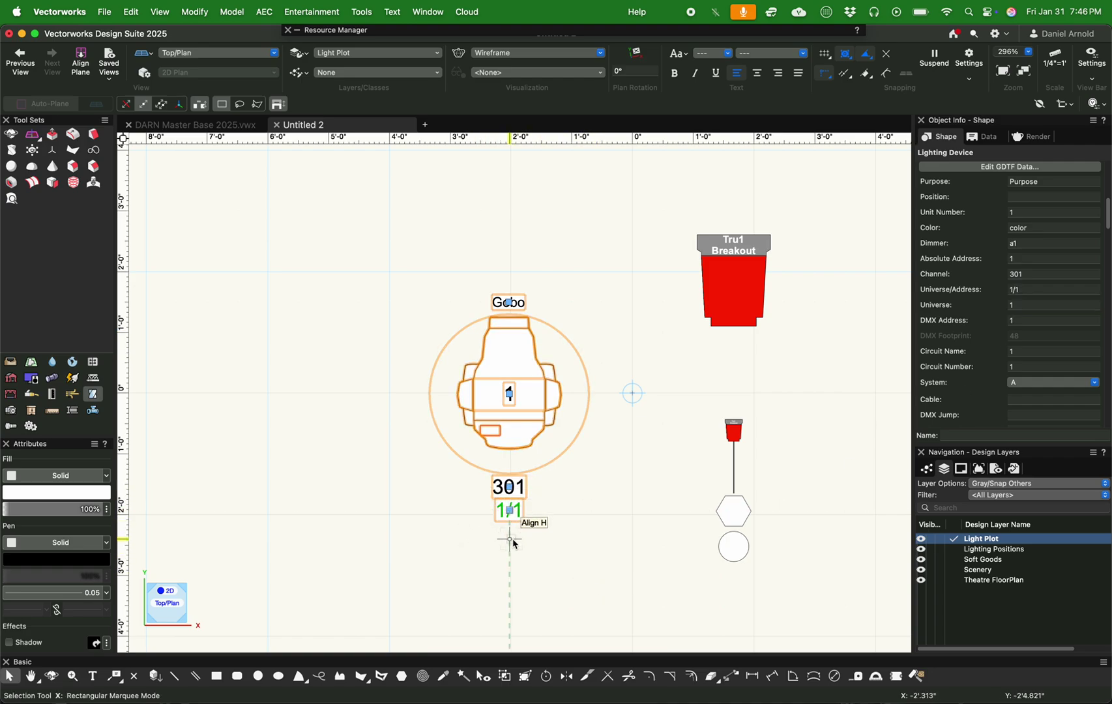
click(580, 538)
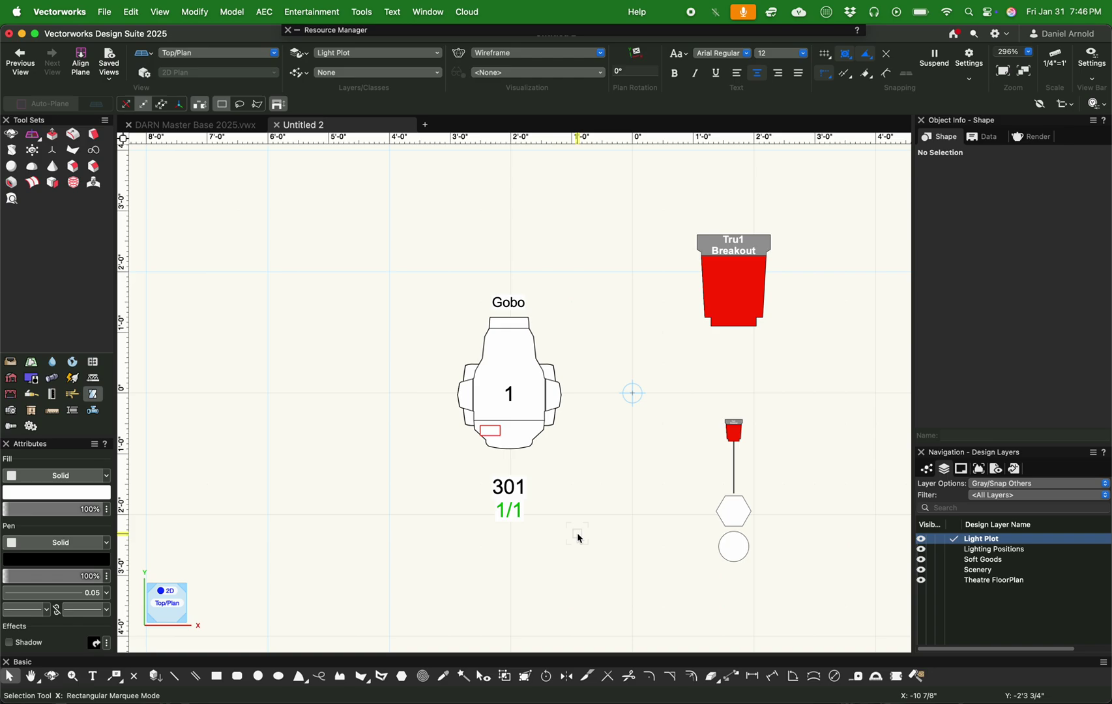
scroll(390, 513, down, 3)
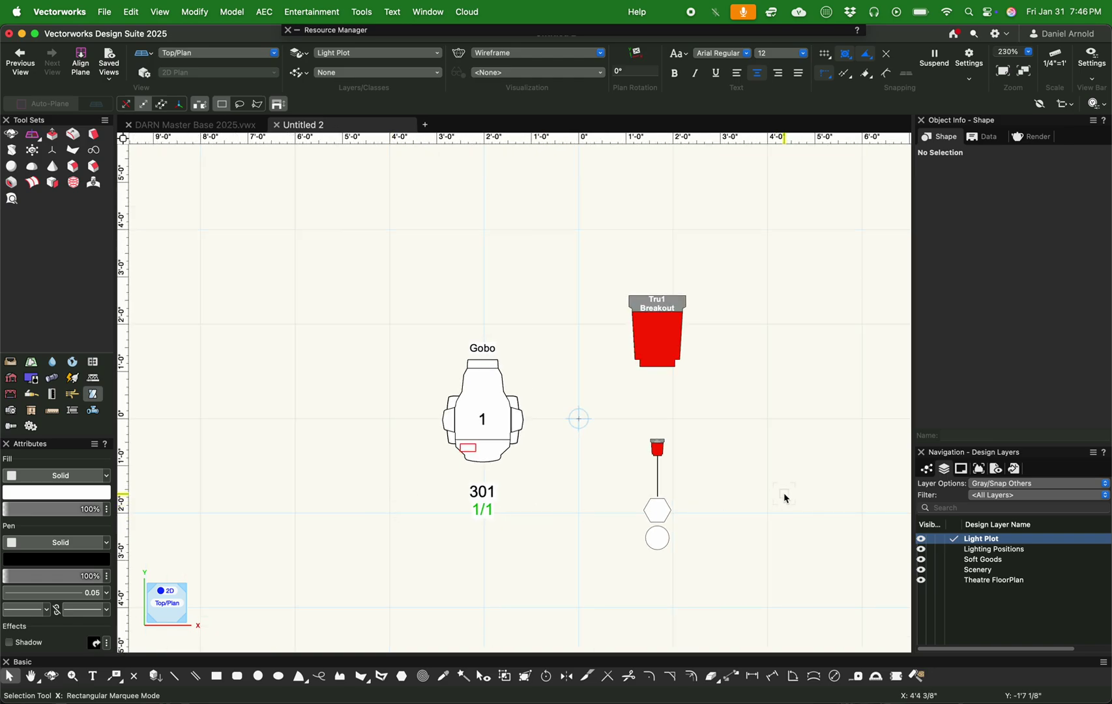
scroll(787, 499, up, 3)
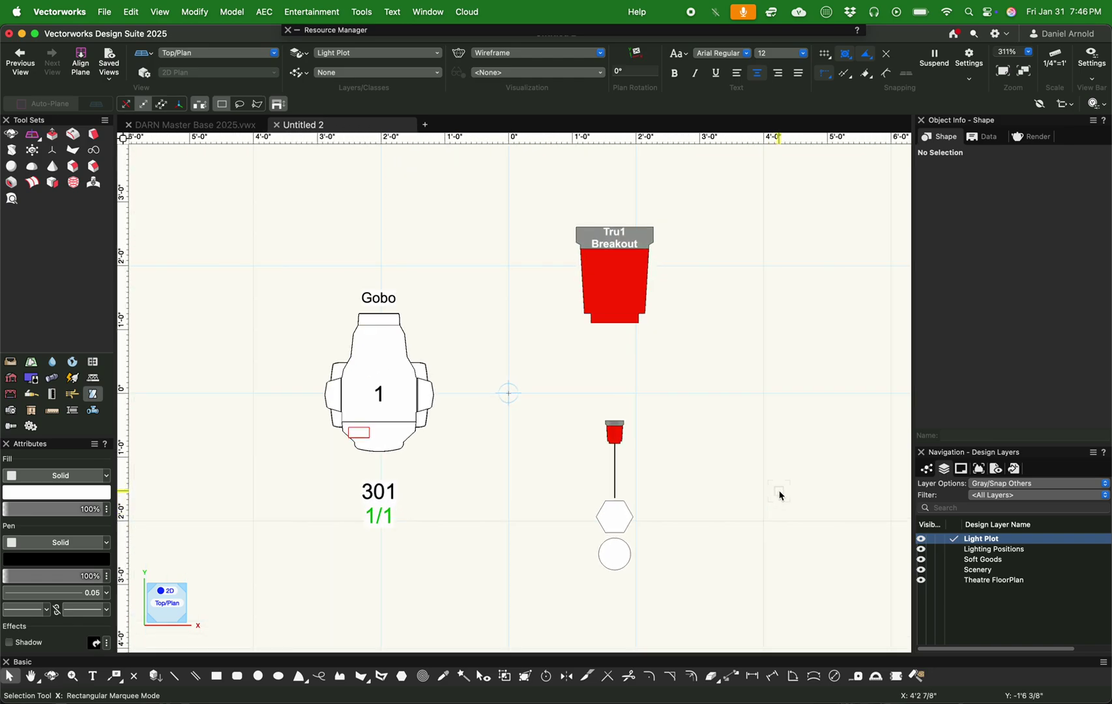
Select the red Tru1 Breakout device and scroll through its lighting-device parameters in Object Info
click(619, 439)
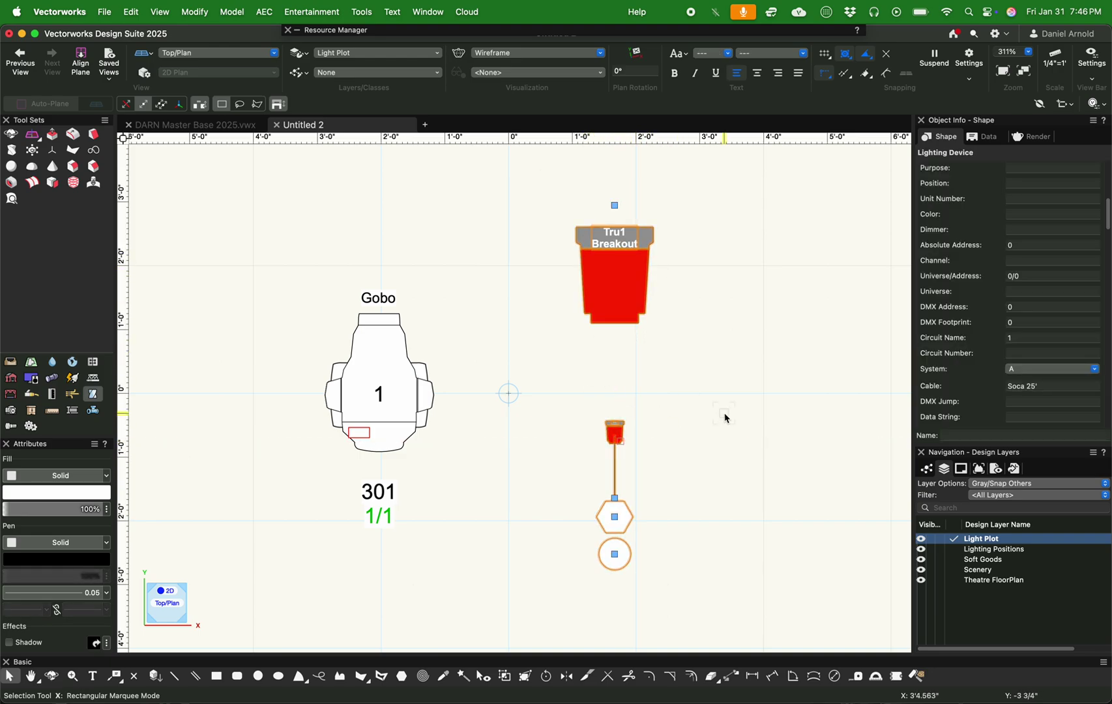
scroll(999, 384, down, 20)
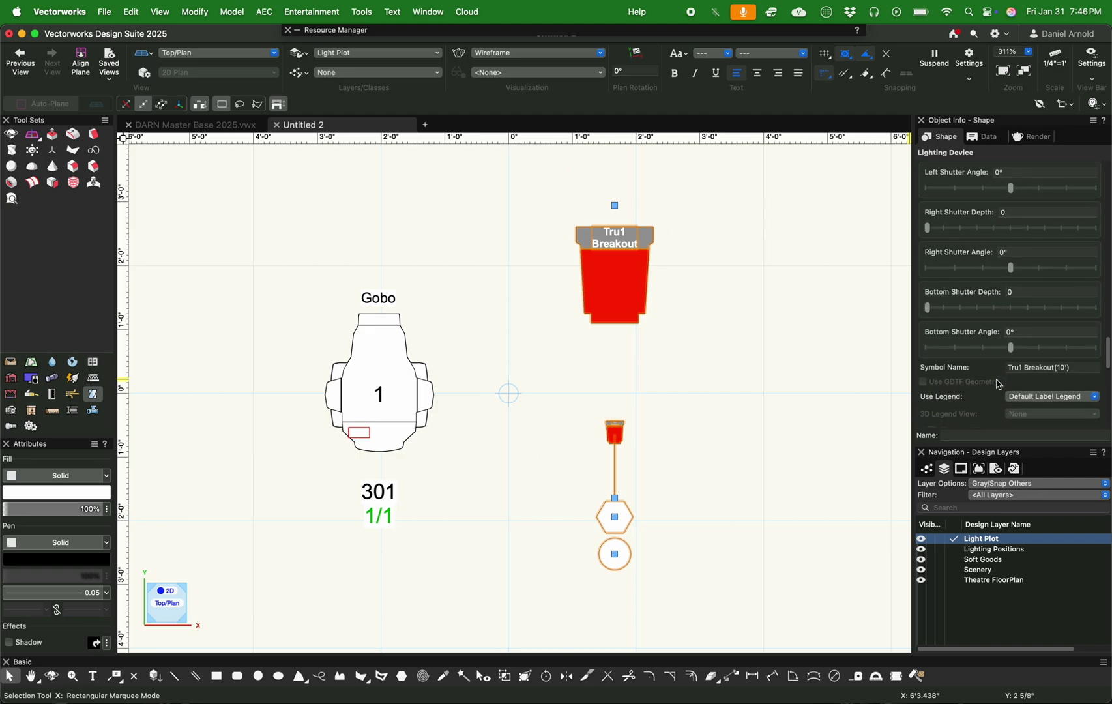
scroll(999, 385, down, 5)
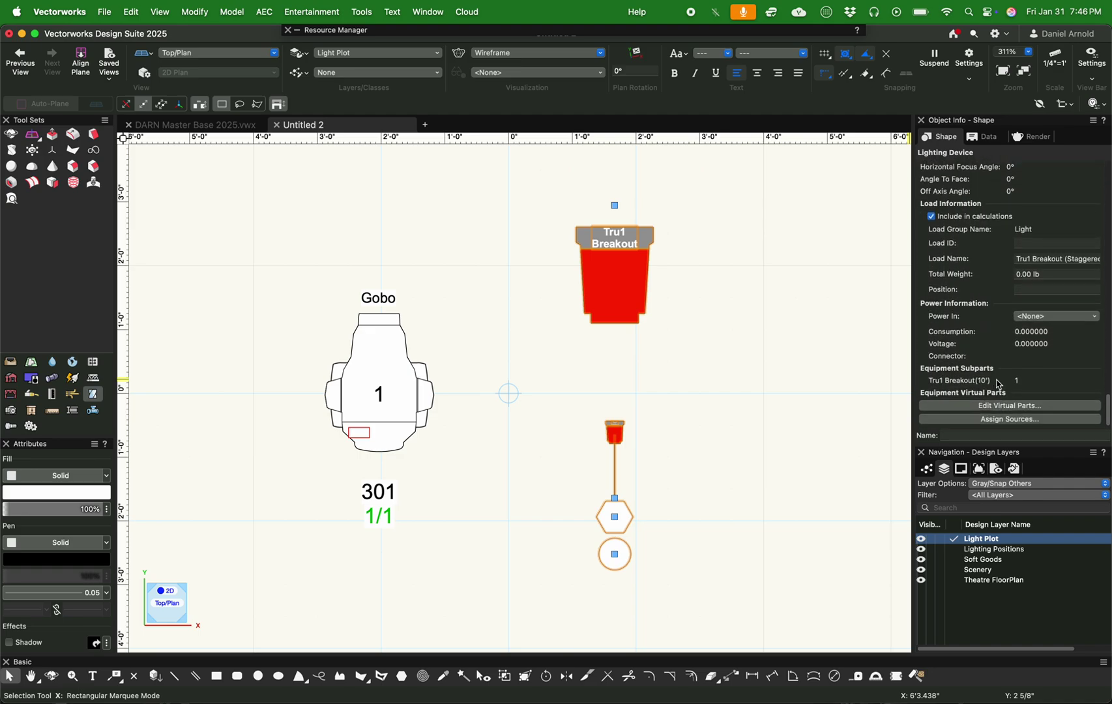
click(790, 385)
click(640, 304)
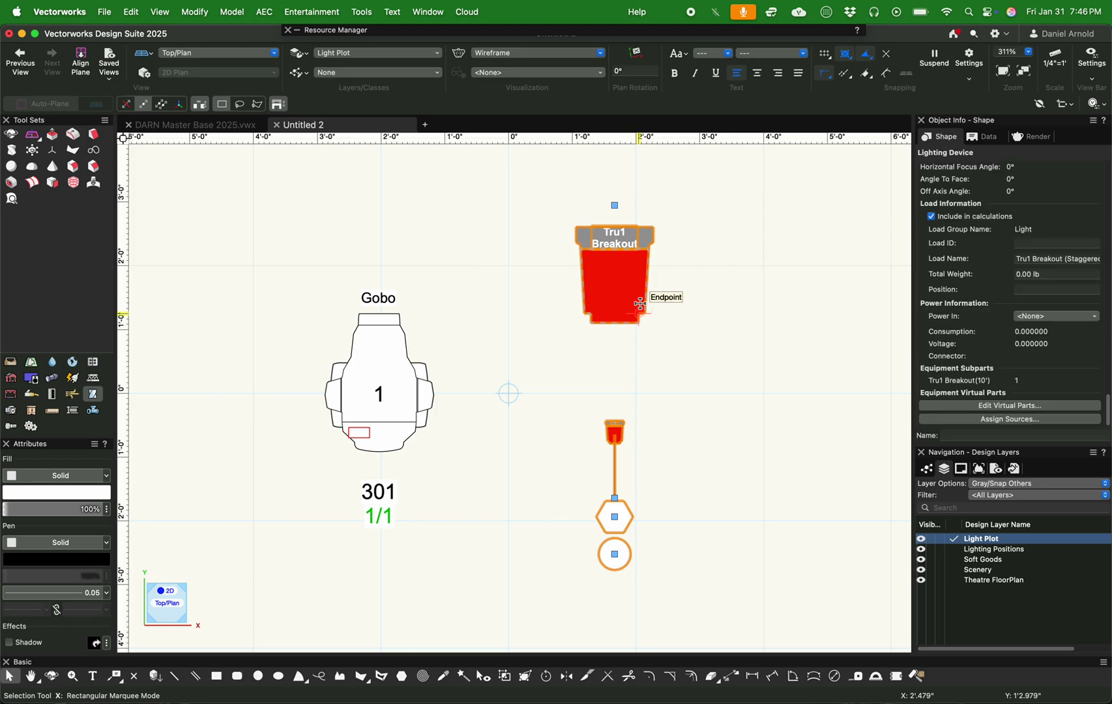
click(306, 32)
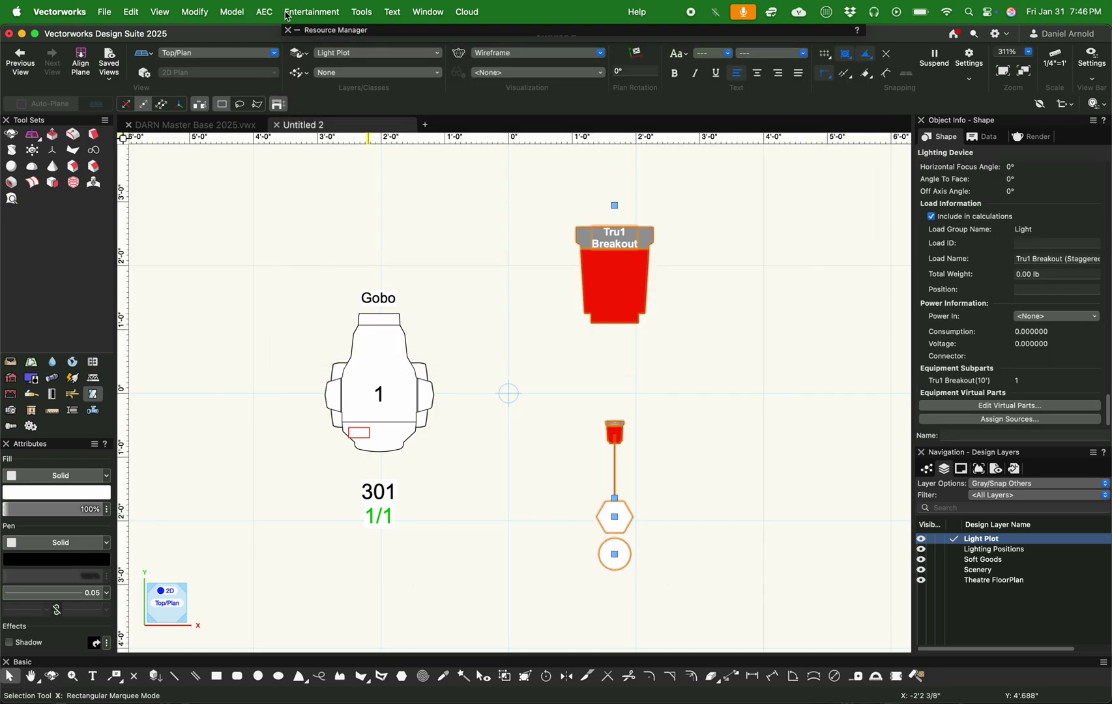
Open Entertainment > Lighting > Label Legend Manager and add a new legend
click(291, 13)
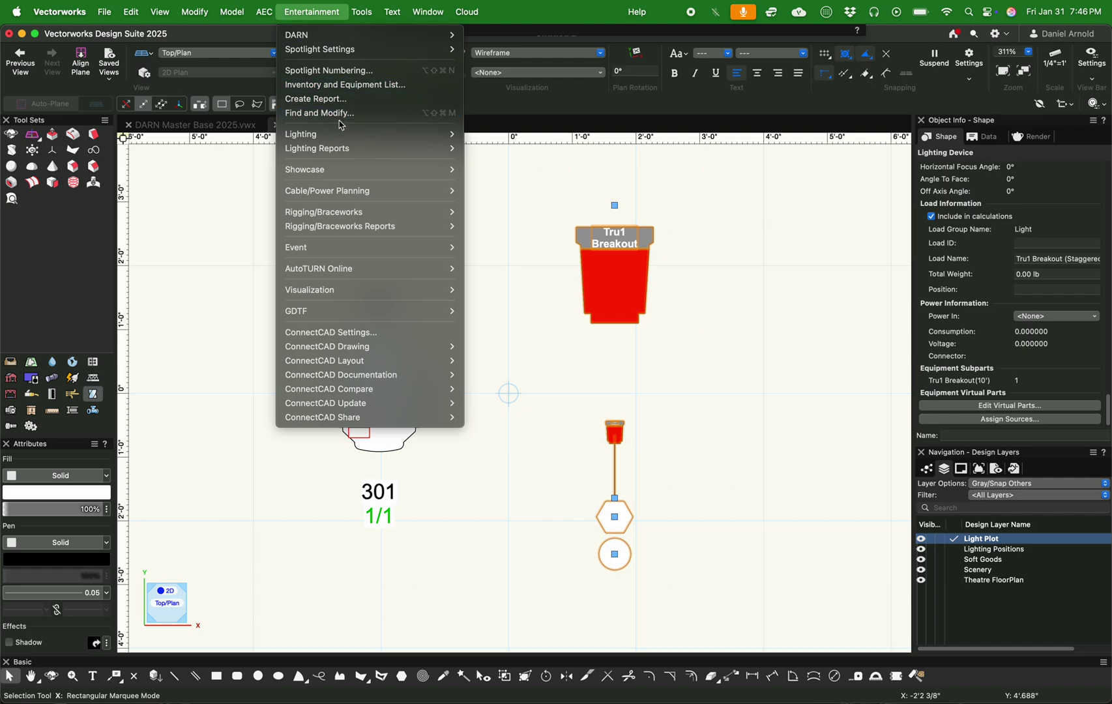
mouse_move(340, 133)
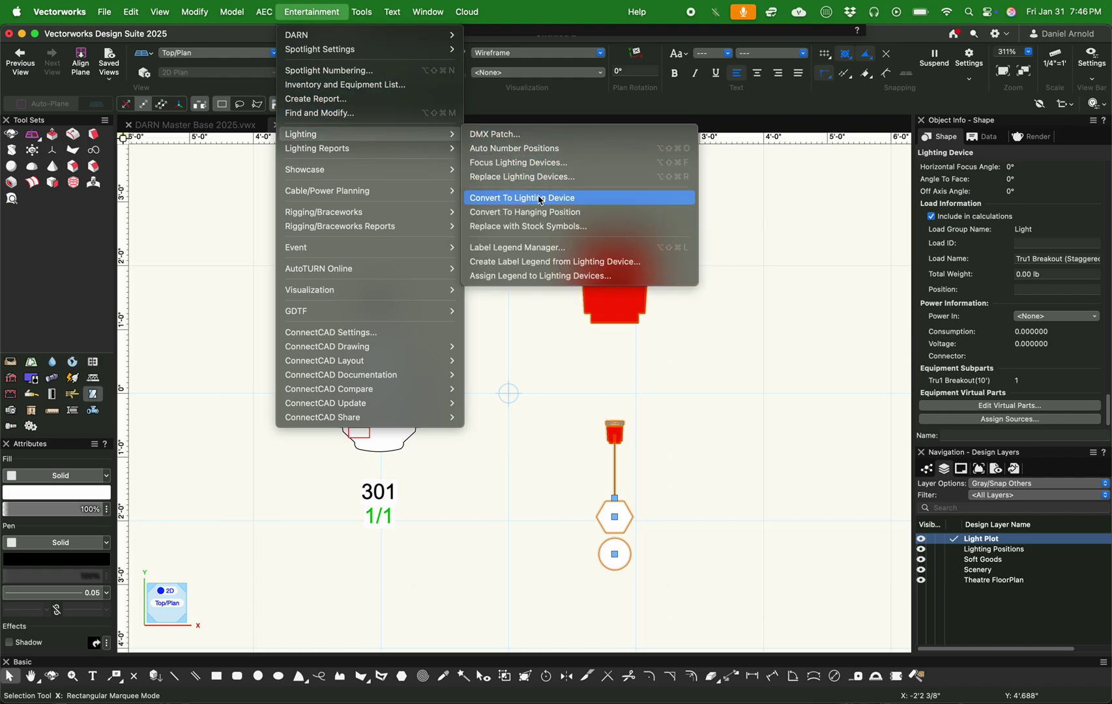
click(539, 249)
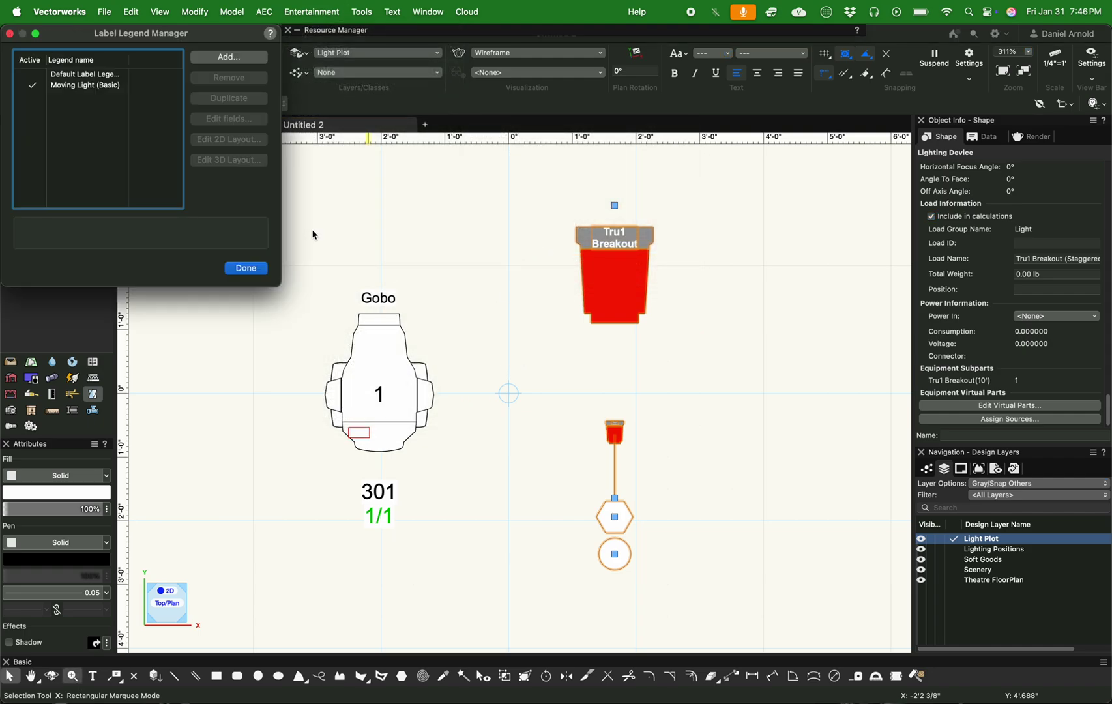
click(229, 58)
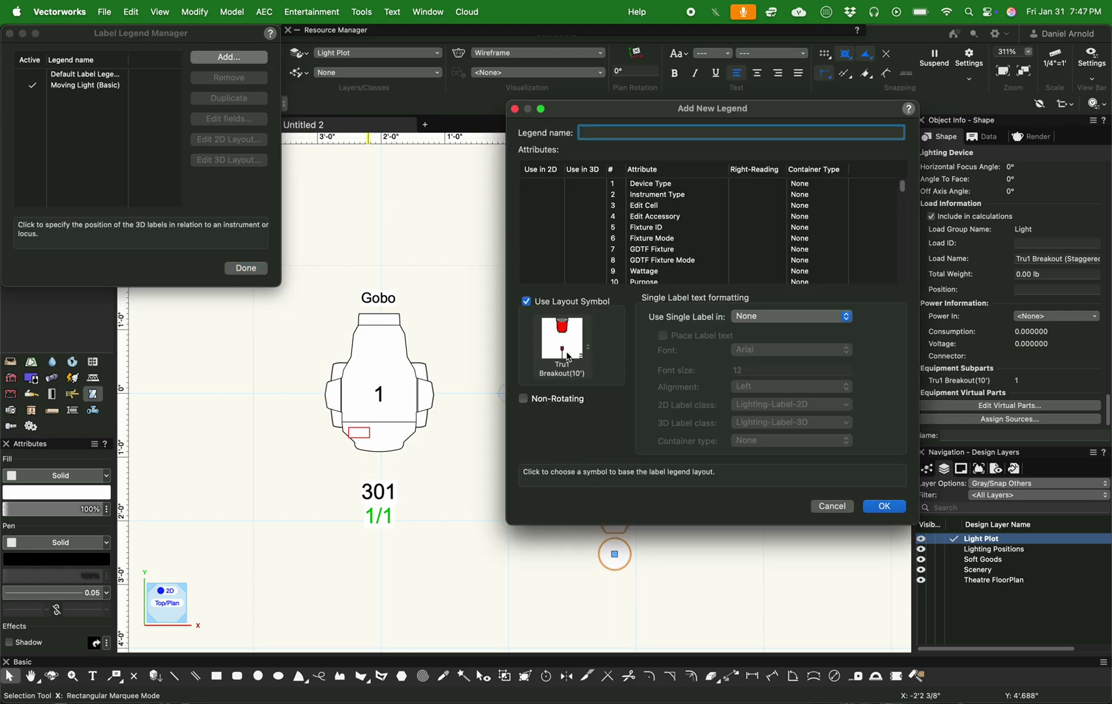
Use Tru1 Breakout(10') as the layout symbol and show Instrument Type in 2D
click(563, 346)
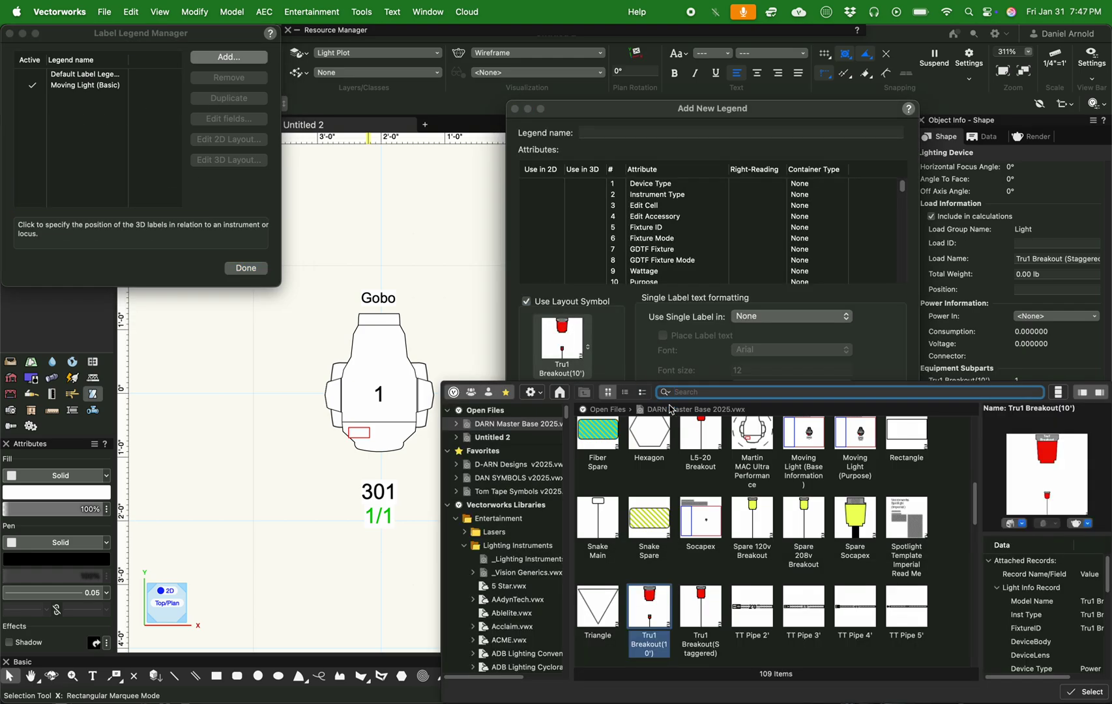
click(660, 618)
double_click(660, 618)
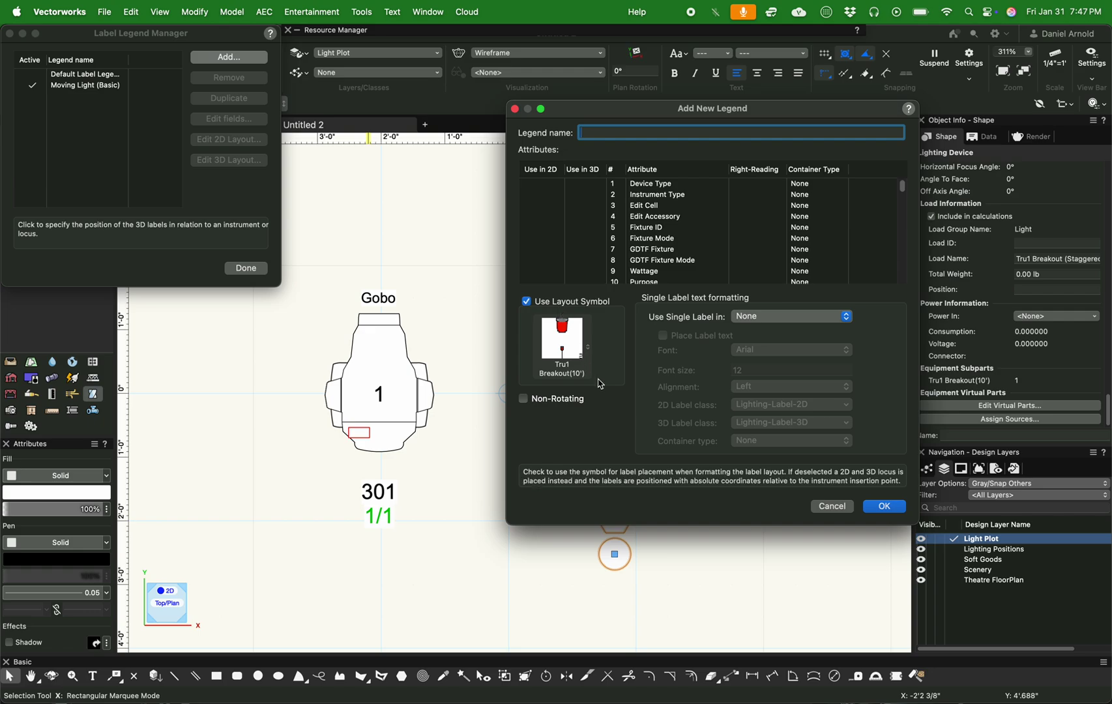
click(547, 197)
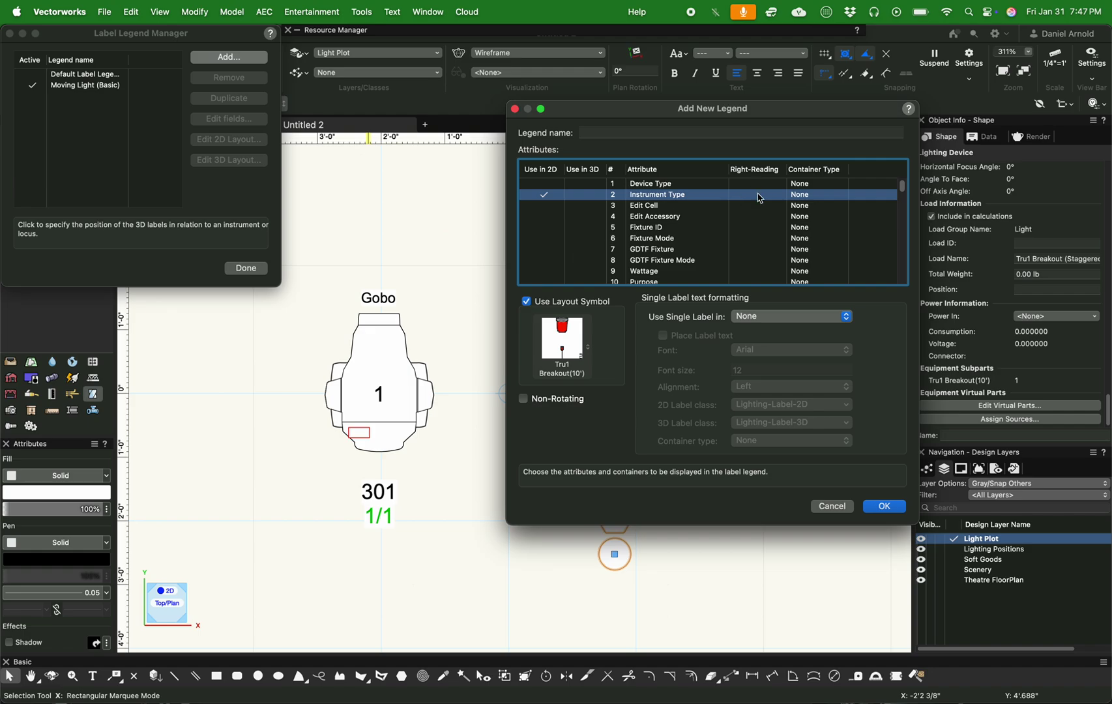
Include Circuit Name and Cable in the 2D label
scroll(564, 248, down, 3)
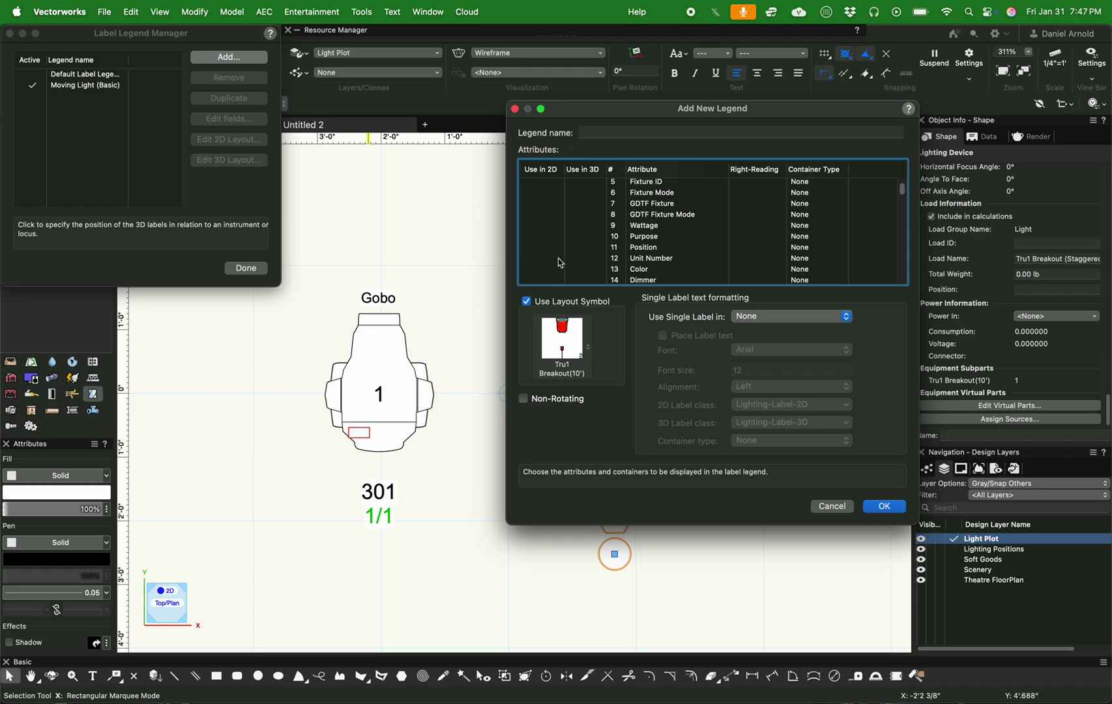
scroll(552, 266, down, 6)
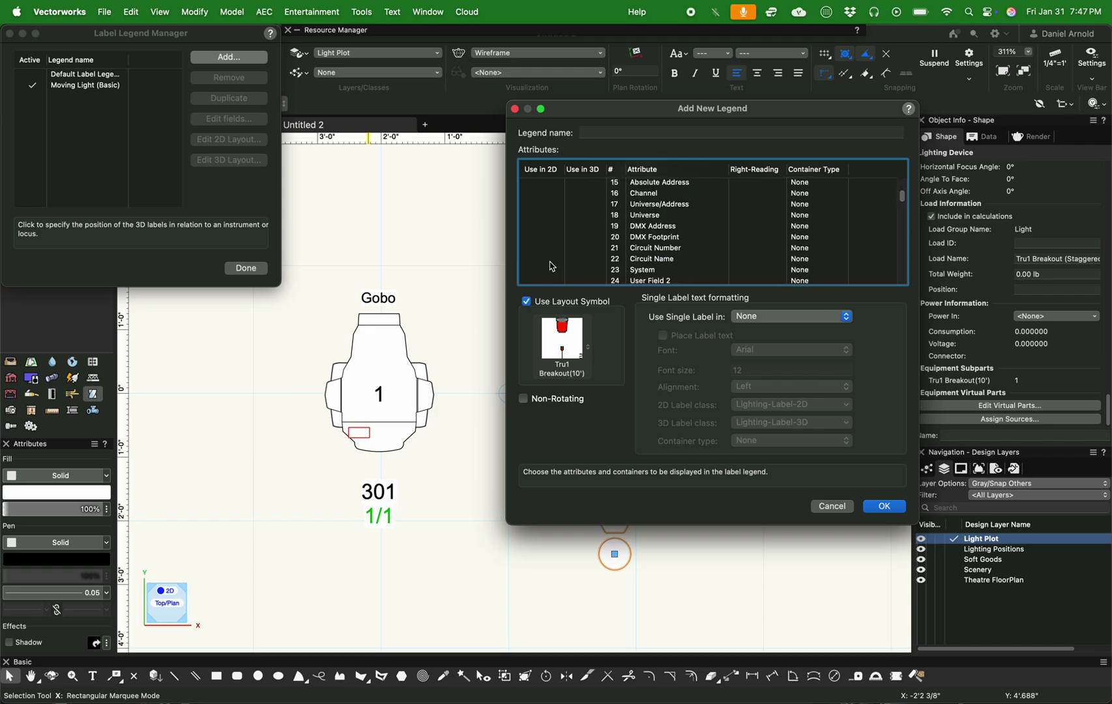
click(539, 253)
scroll(562, 268, down, 10)
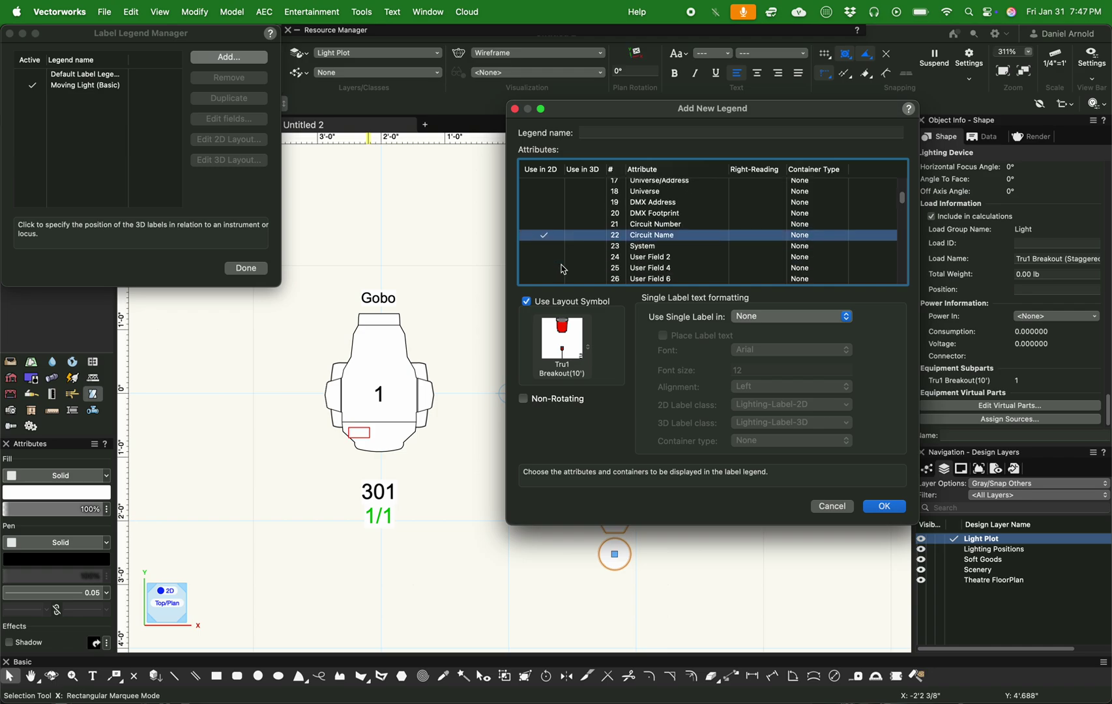
scroll(564, 269, down, 10)
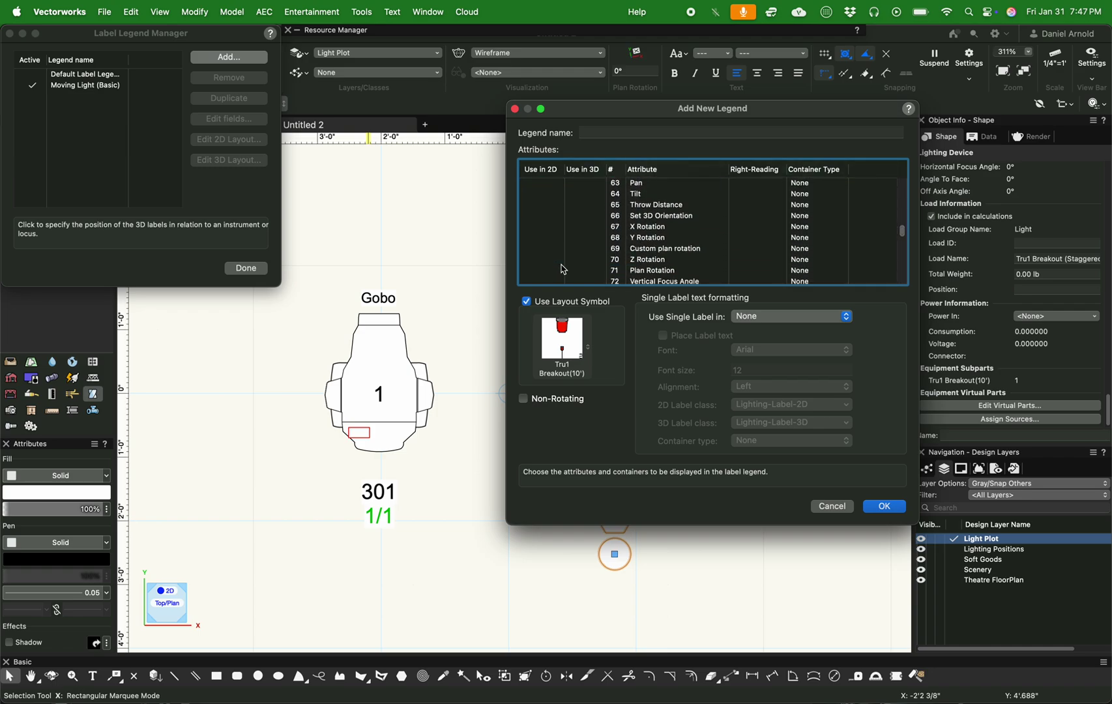
scroll(564, 269, down, 6)
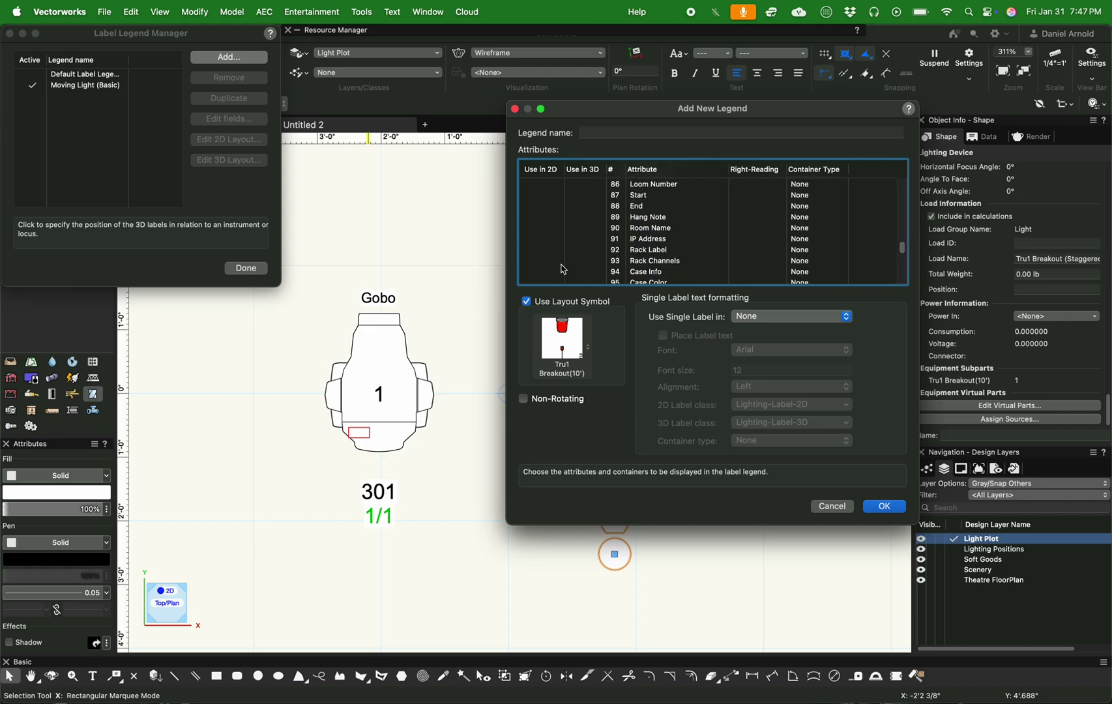
scroll(565, 269, up, 3)
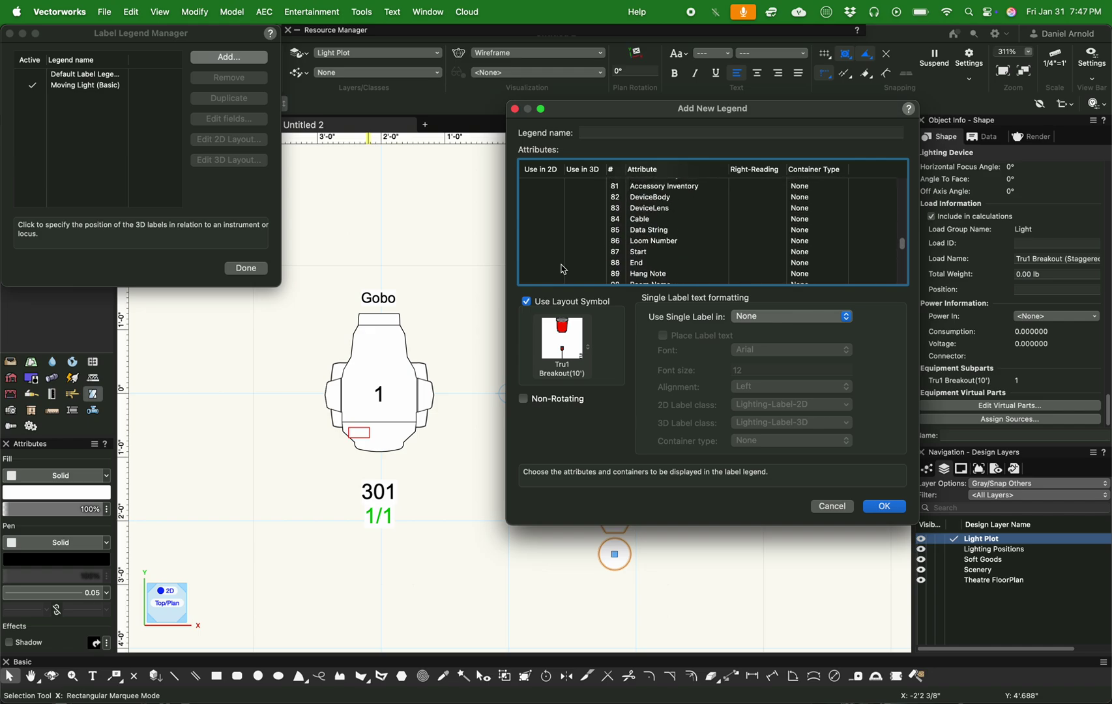
click(547, 220)
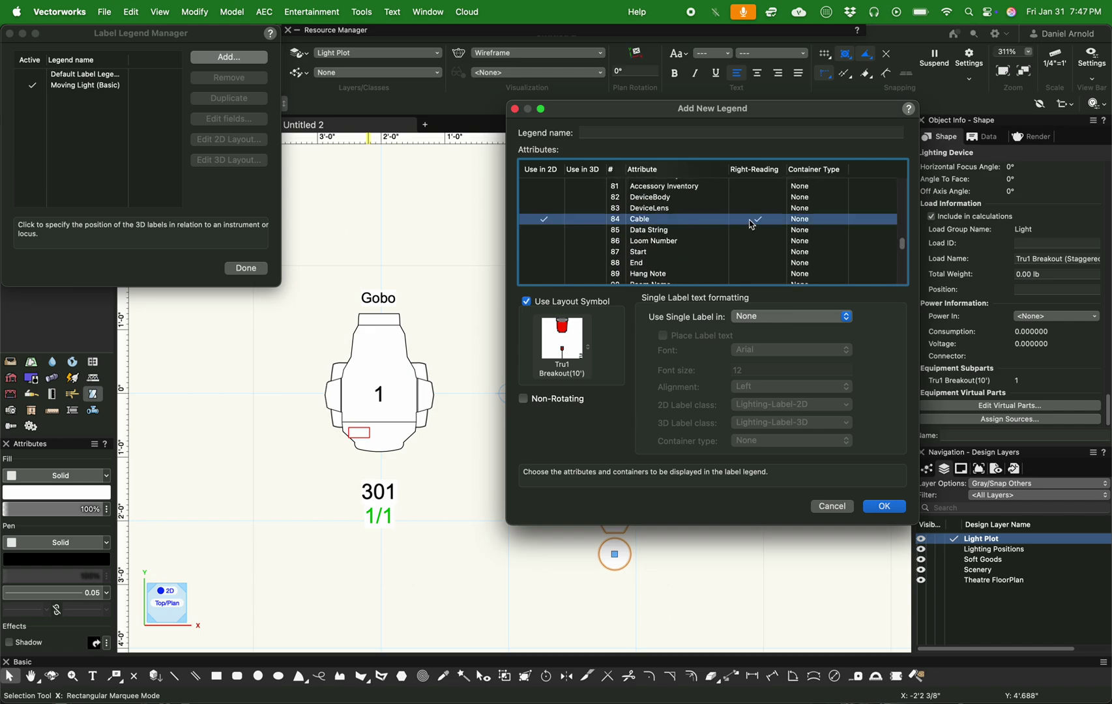
Select Circuit Name, then set Use Single Label in to 3D Only
scroll(783, 227, up, 12)
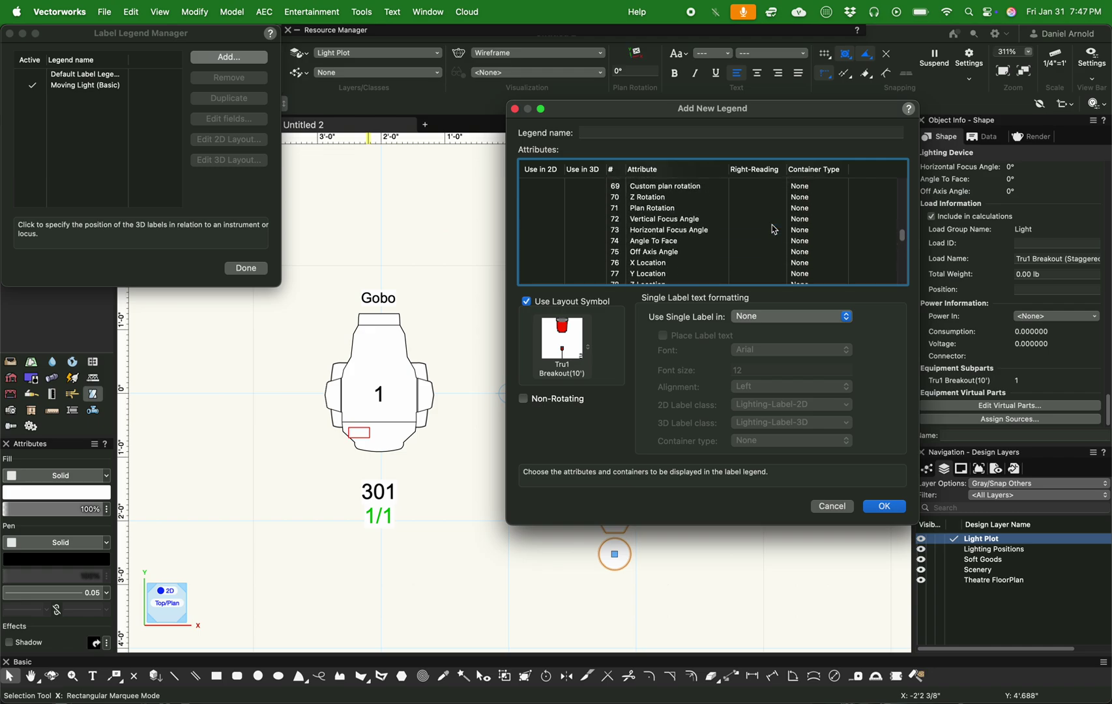
scroll(774, 229, up, 12)
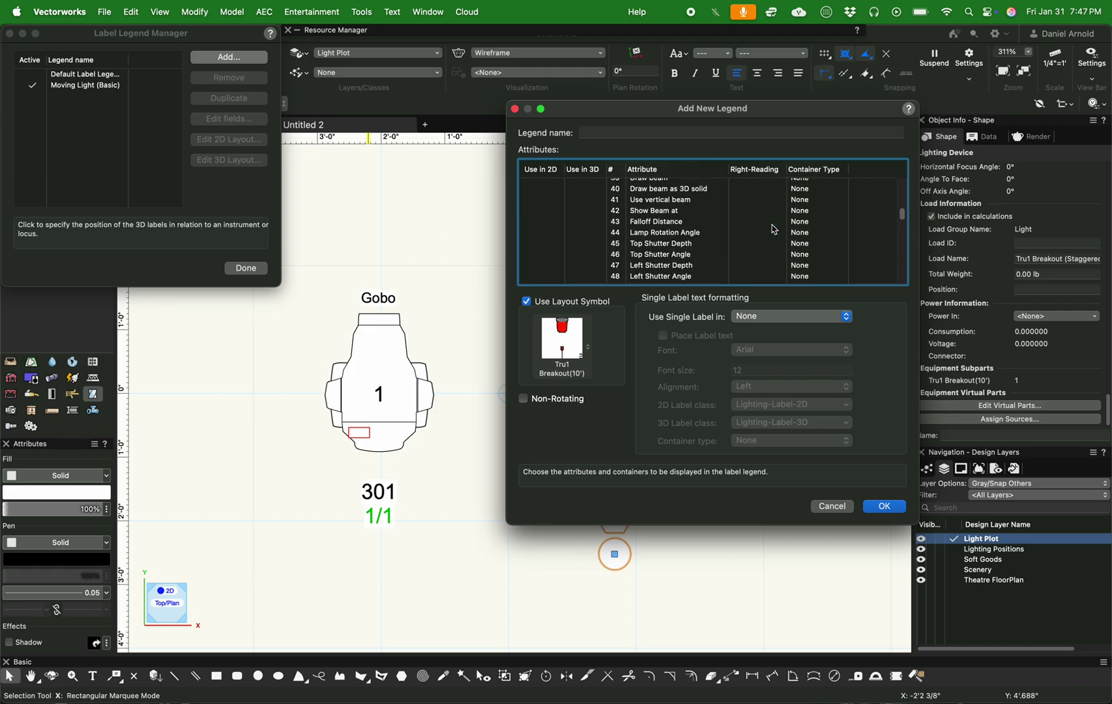
scroll(775, 229, up, 3)
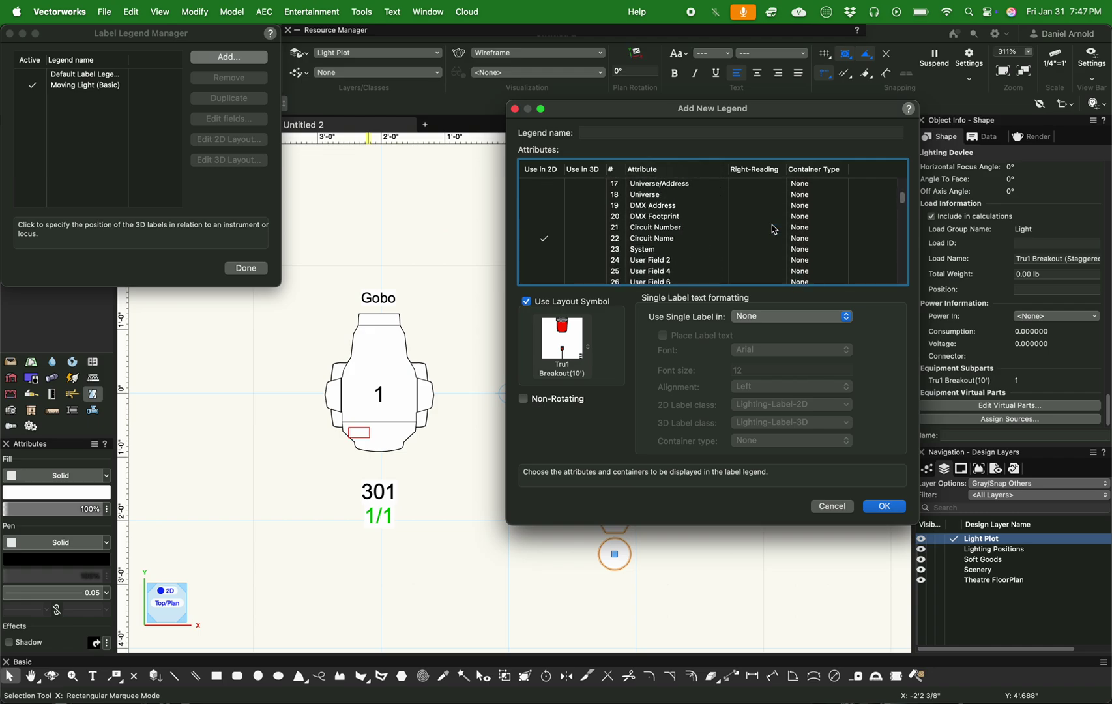
click(758, 239)
scroll(758, 240, up, 8)
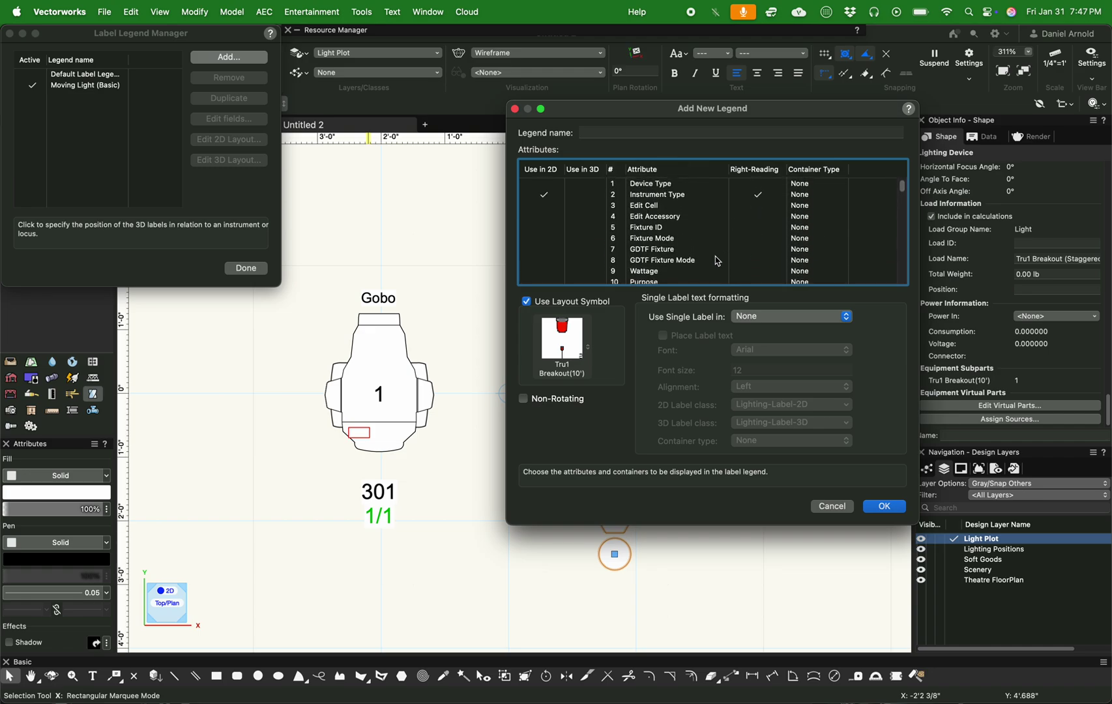
click(774, 317)
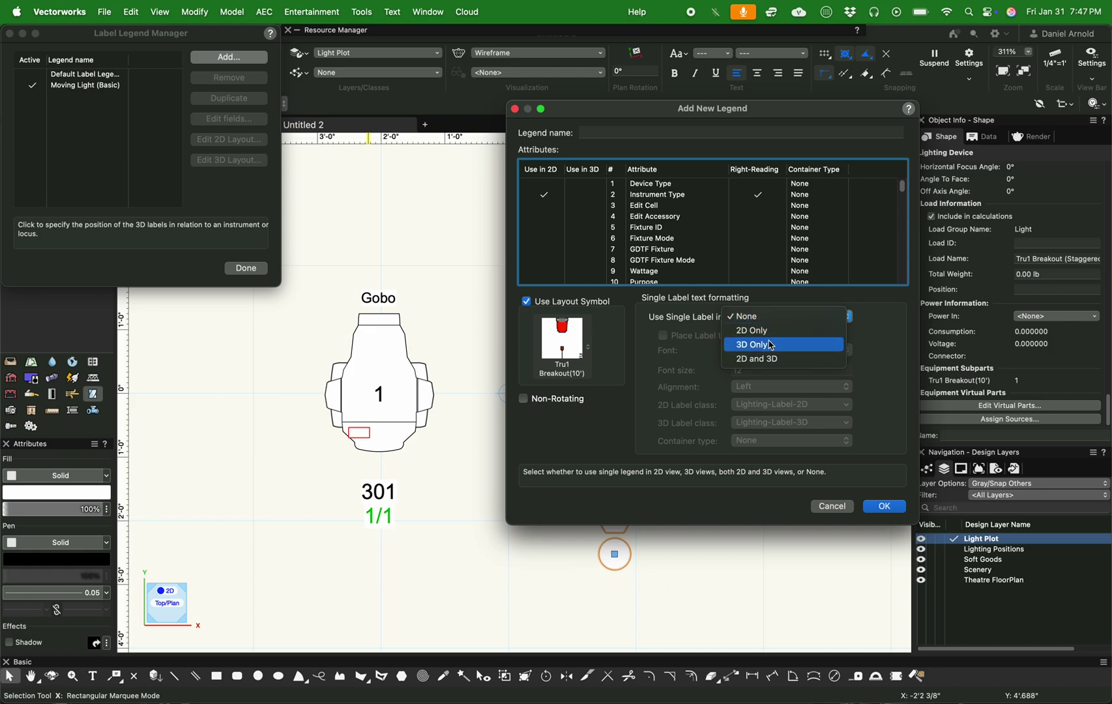
click(771, 346)
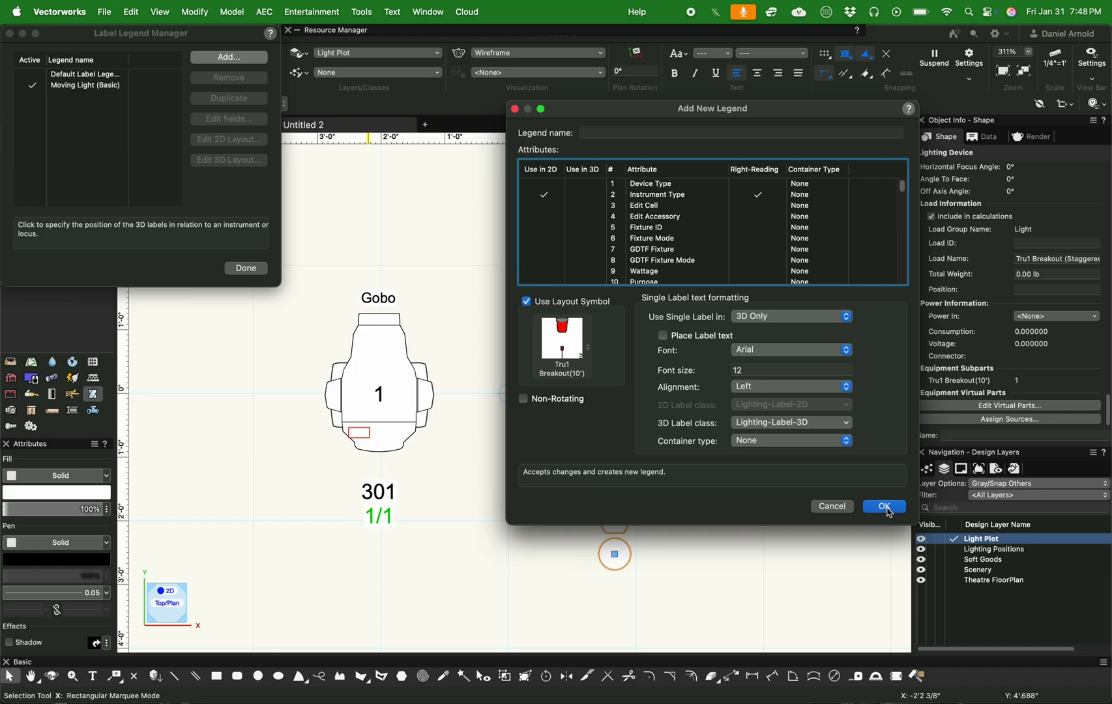
Name the legend 'Breakout (DARN)', create it, and select it in the list
click(890, 512)
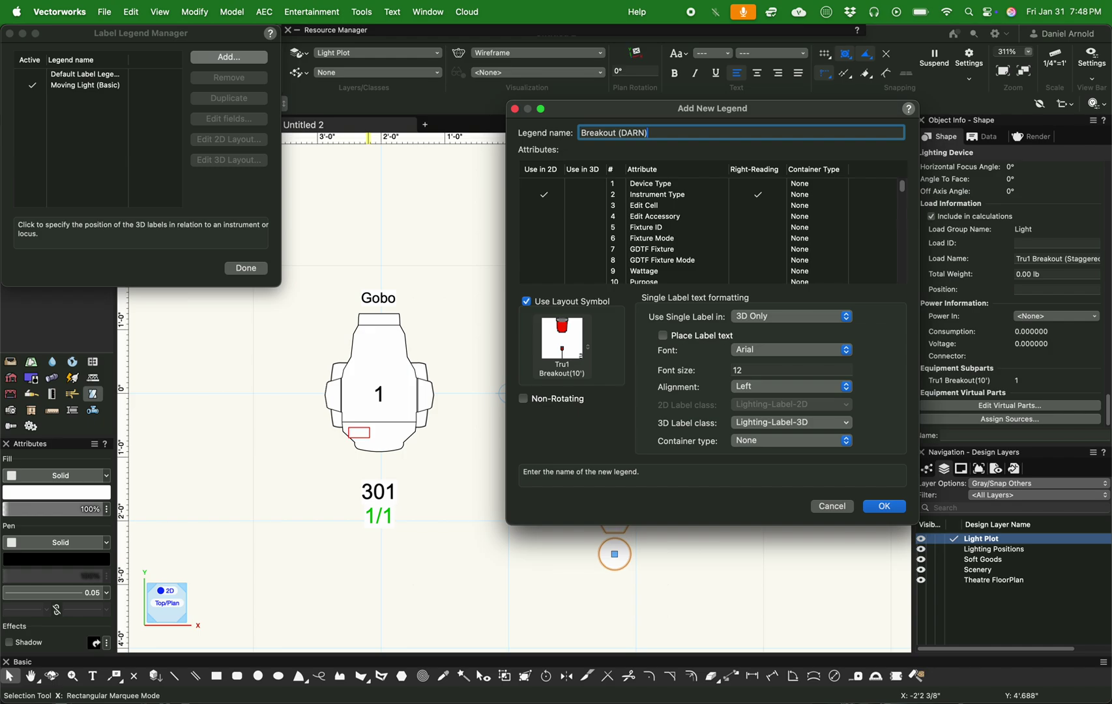
click(884, 507)
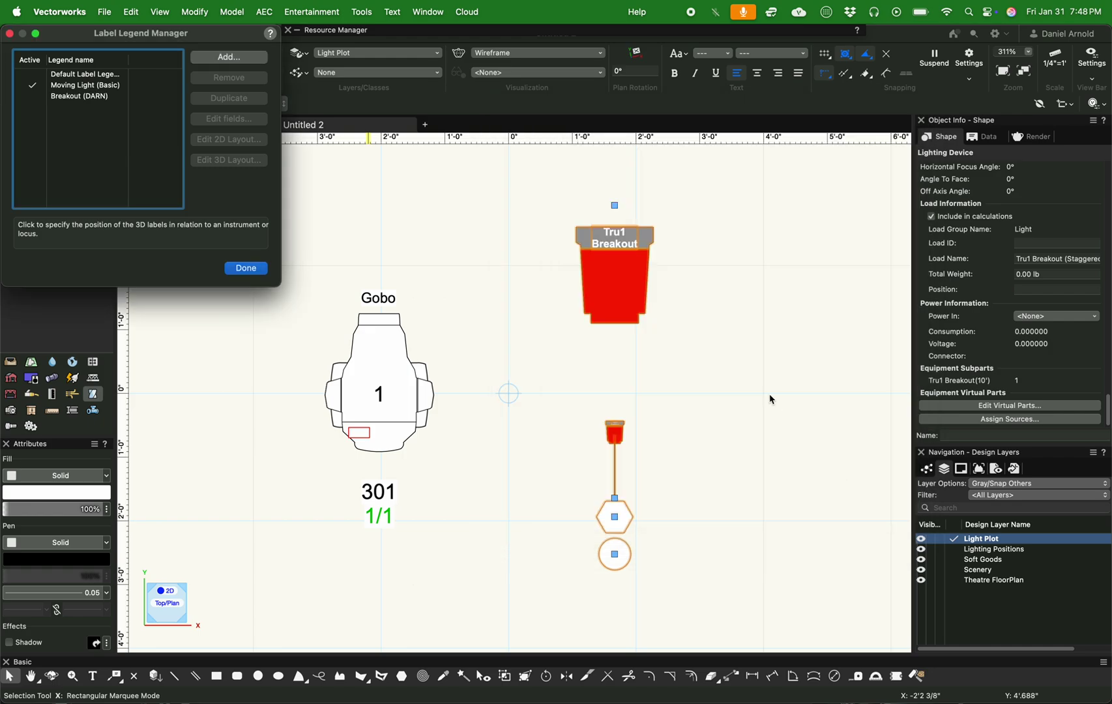
click(104, 96)
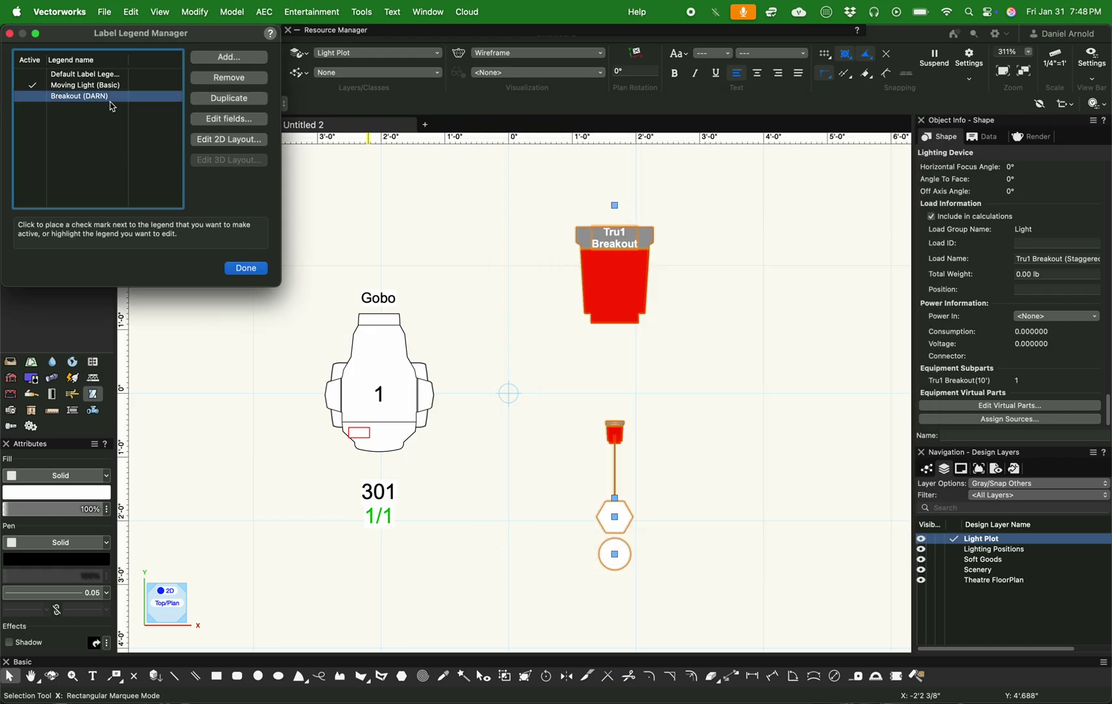
In the Breakout (DARN) 2D layout, set Instrument Type to 90° rotation and right alignment
click(216, 141)
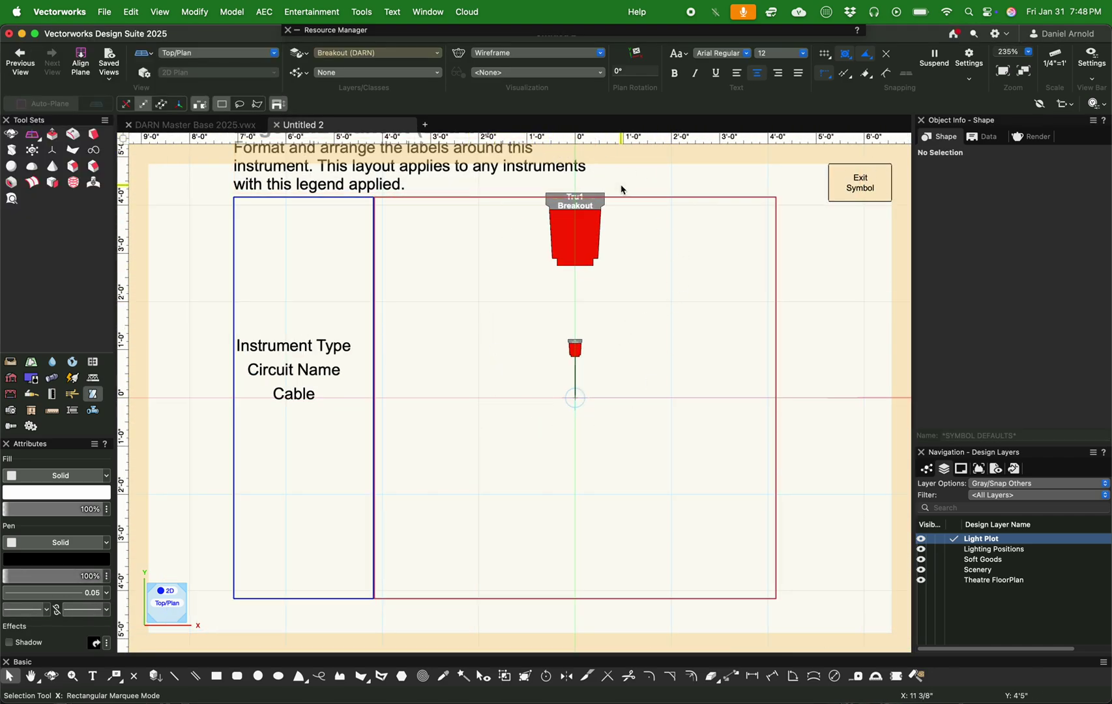
click(294, 345)
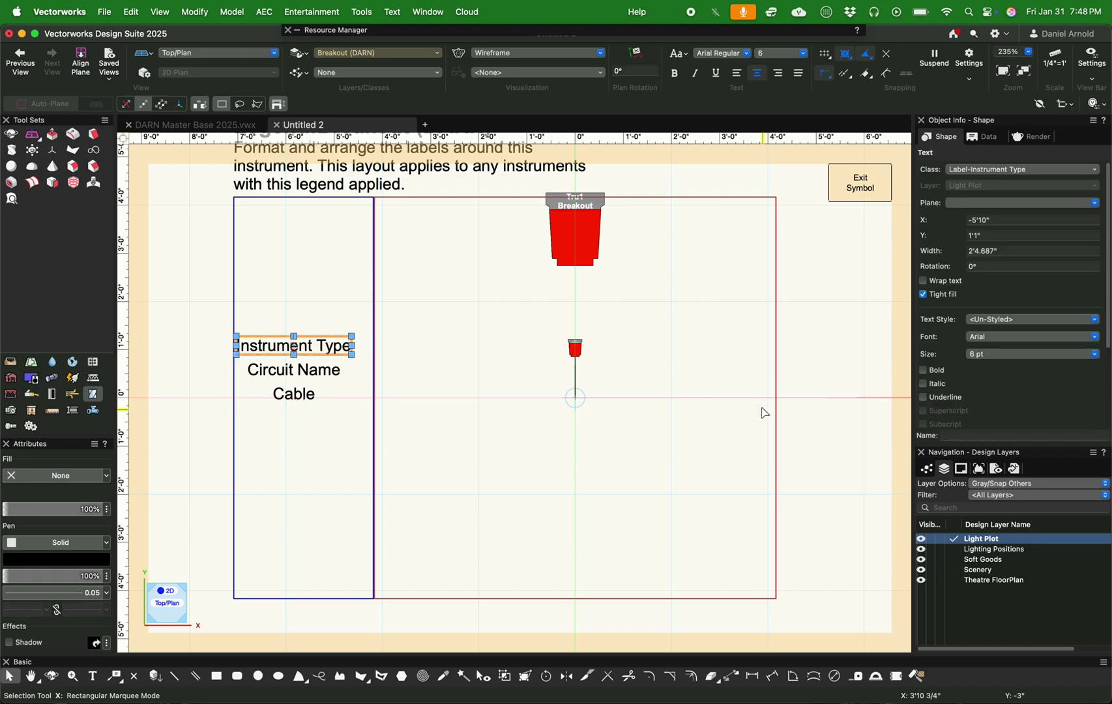
scroll(982, 381, down, 4)
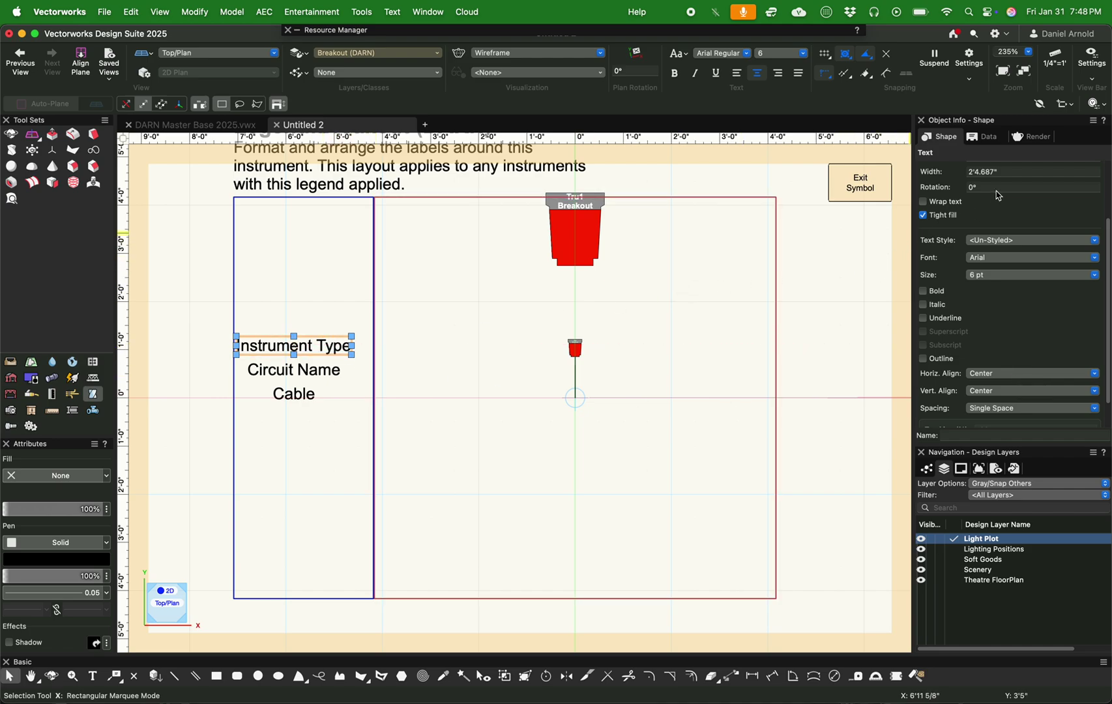
click(998, 192)
text(90)
key(Return)
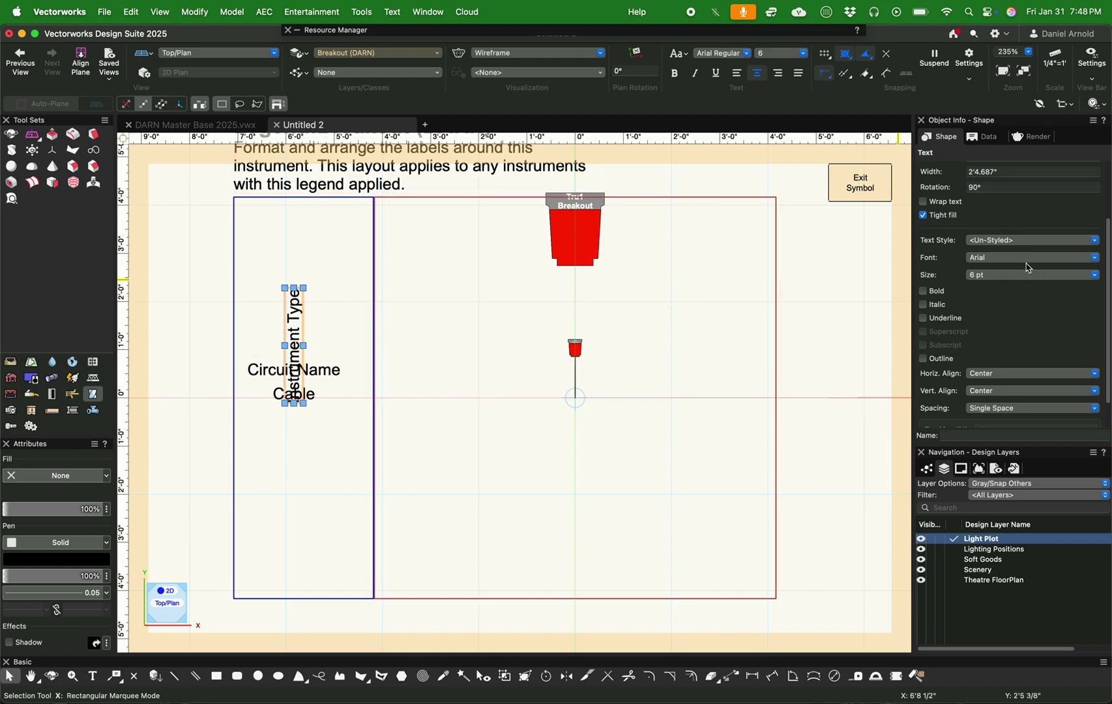
click(1027, 373)
click(1024, 417)
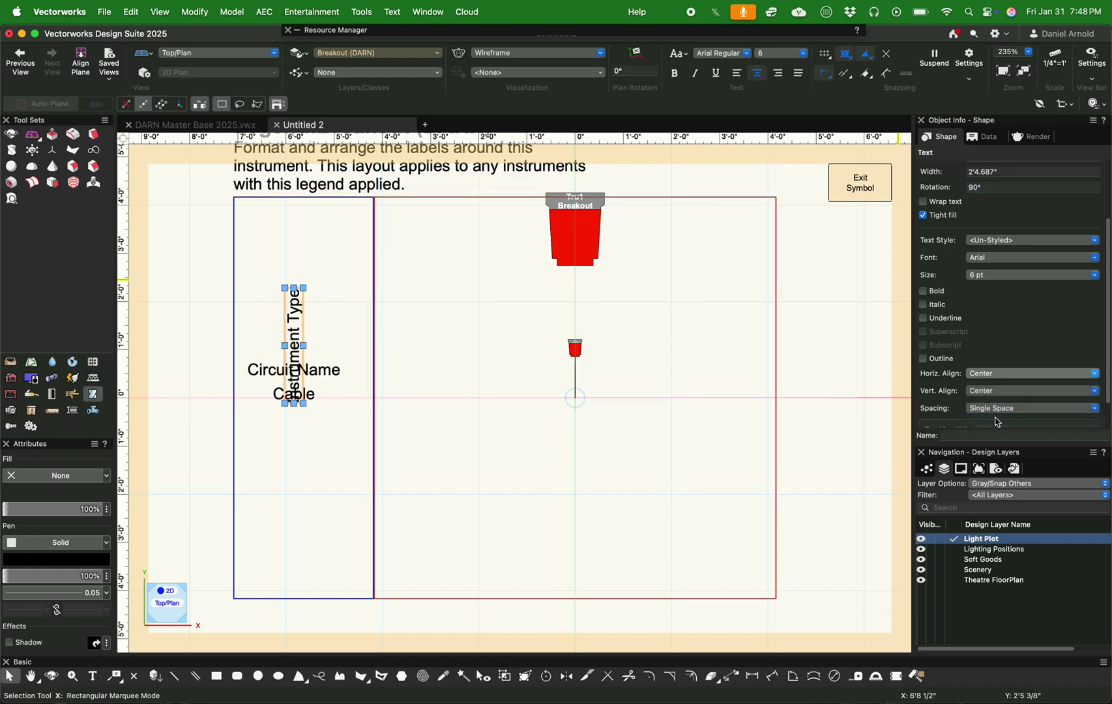
Move Instrument Type beneath and just left of the instrument, and Cable beside it
drag(297, 287, 571, 357)
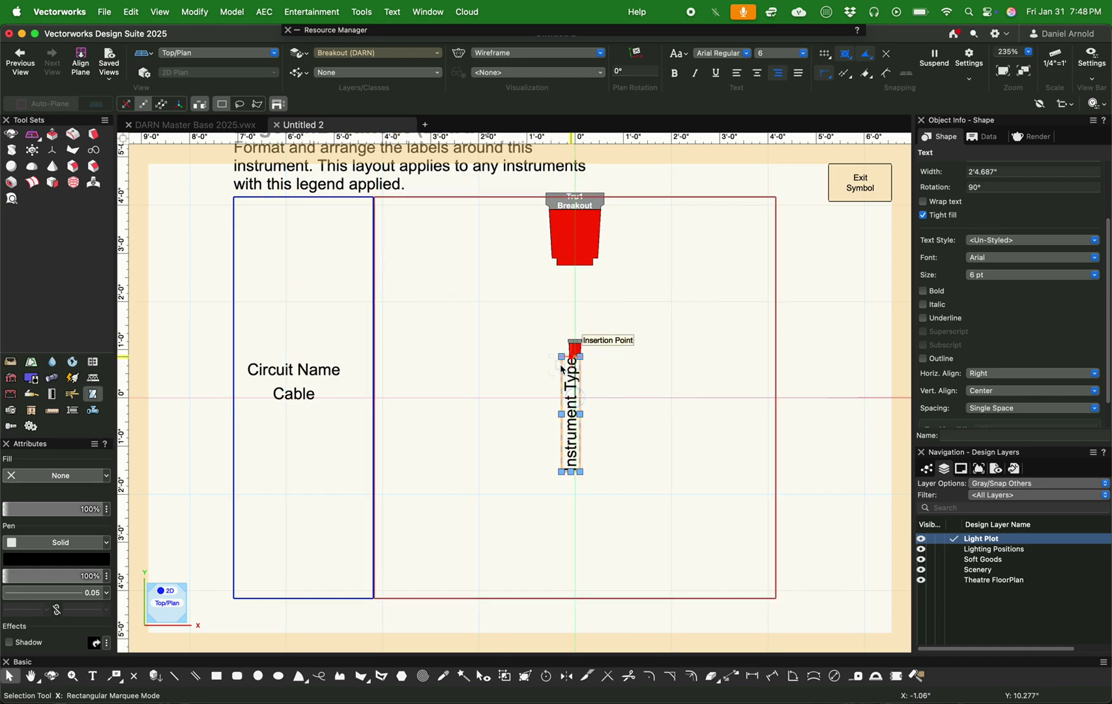
scroll(635, 340, up, 3)
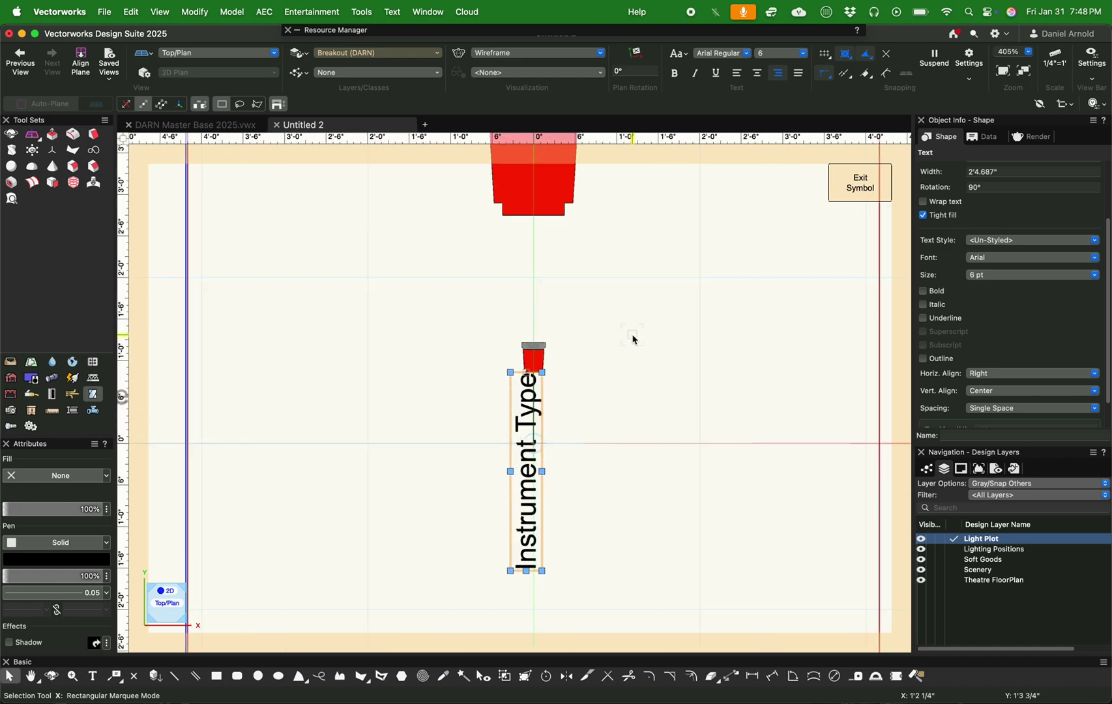
drag(533, 399, 496, 399)
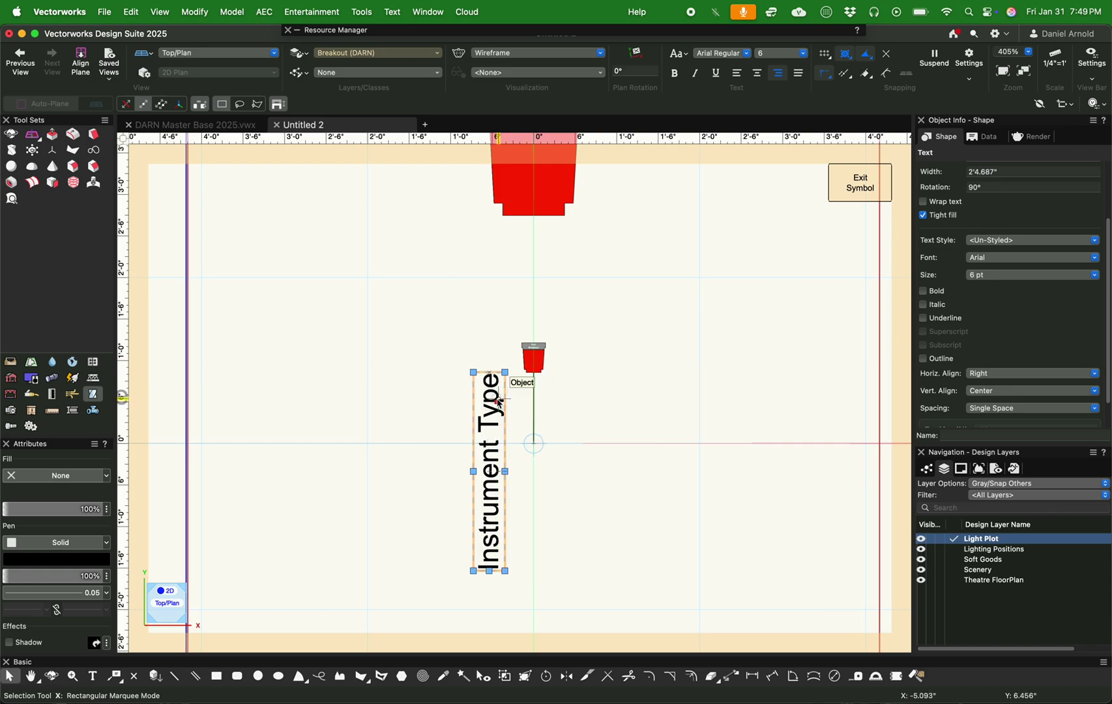
scroll(725, 403, down, 1)
drag(184, 428, 613, 416)
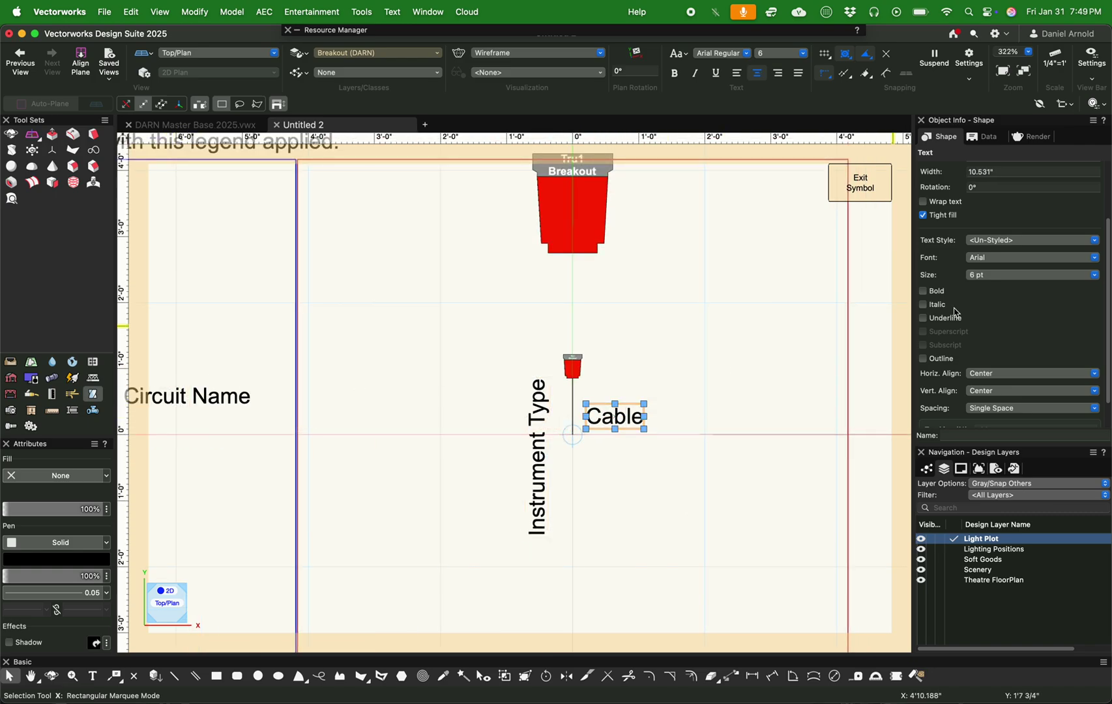
Rotate the Cable label to 90° and set its horizontal alignment to Right
double_click(1000, 191)
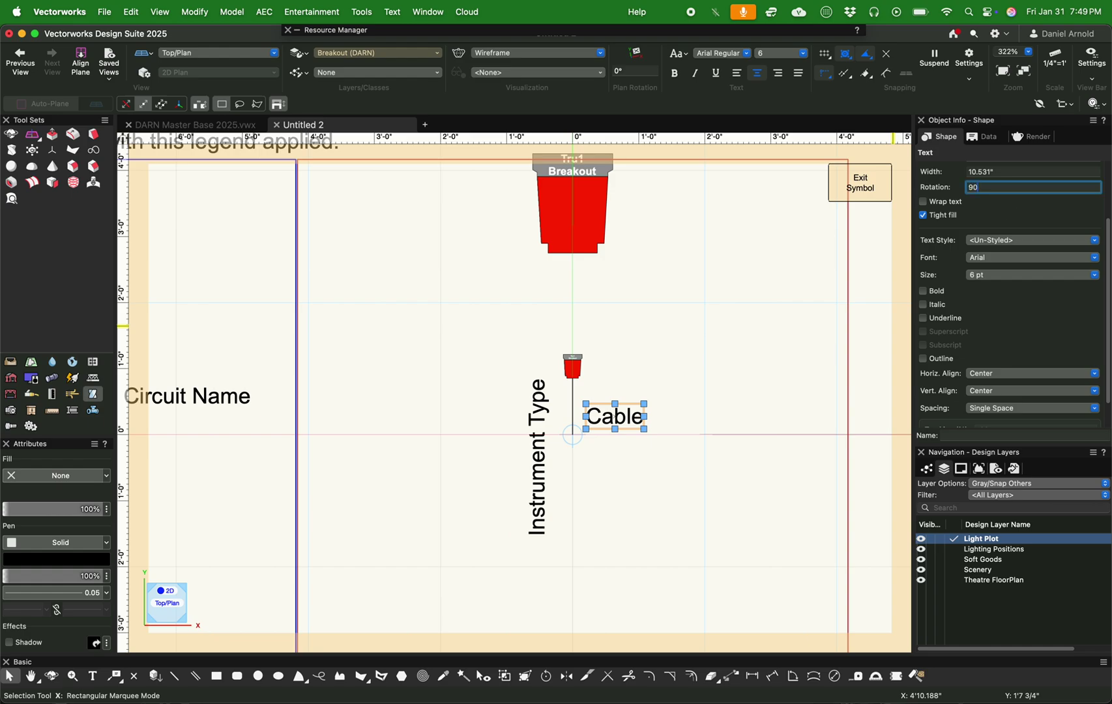
key(Return)
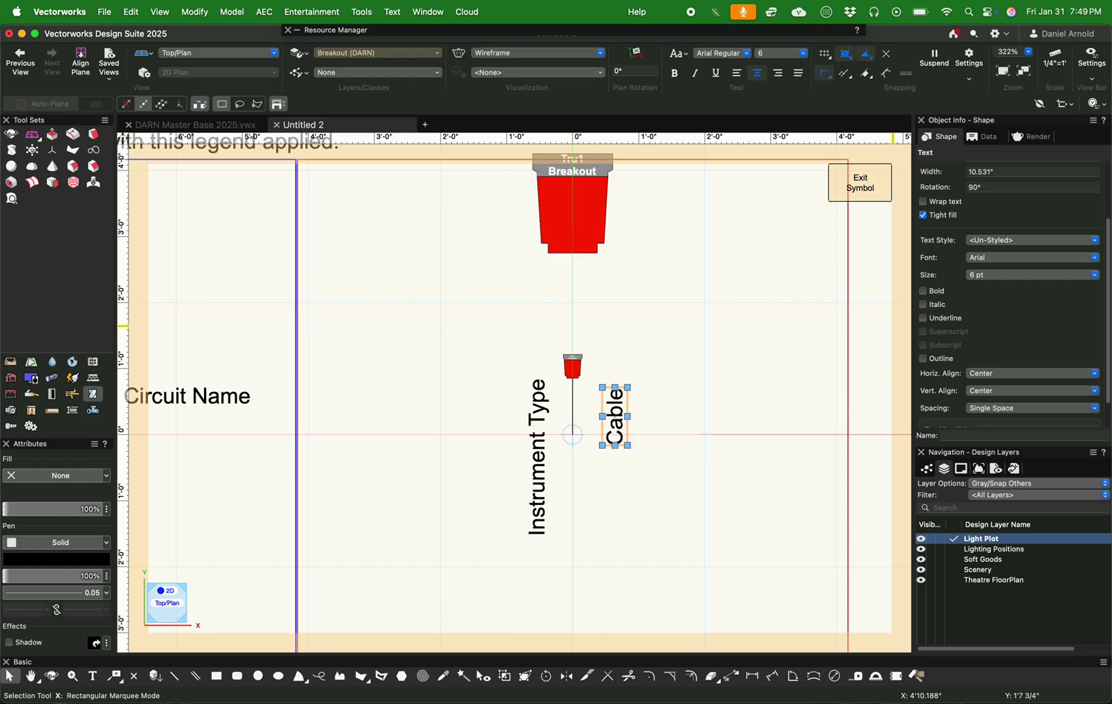
click(971, 189)
text(270)
key(Return)
double_click(1009, 188)
text(9)
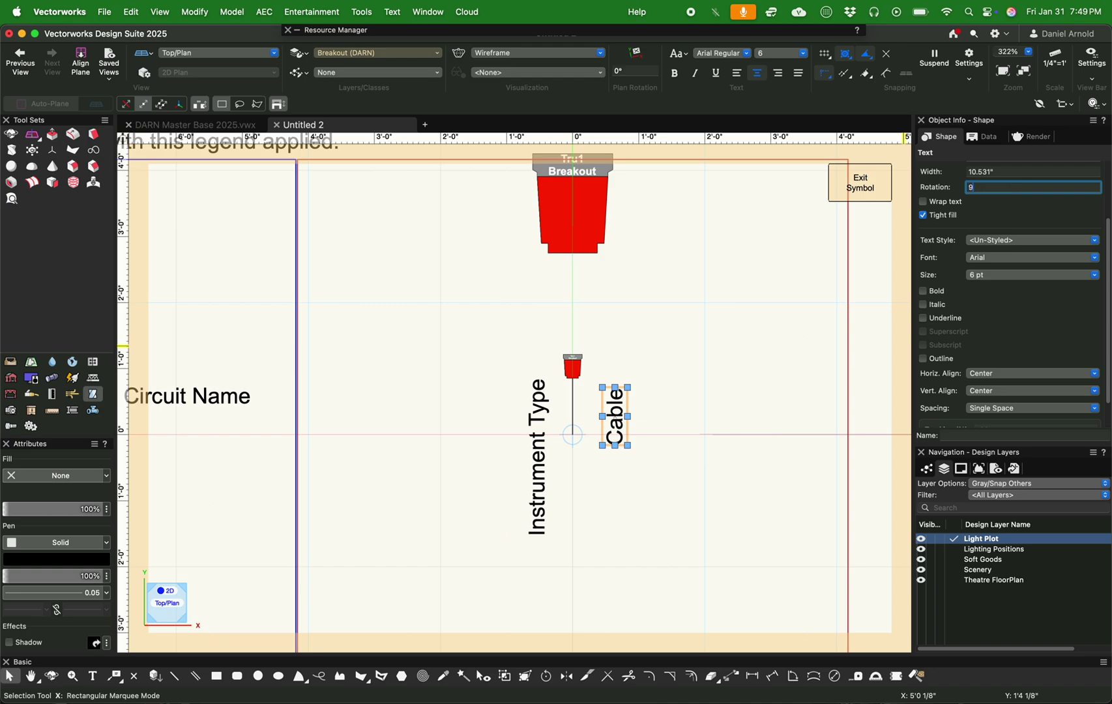
text(0)
key(Return)
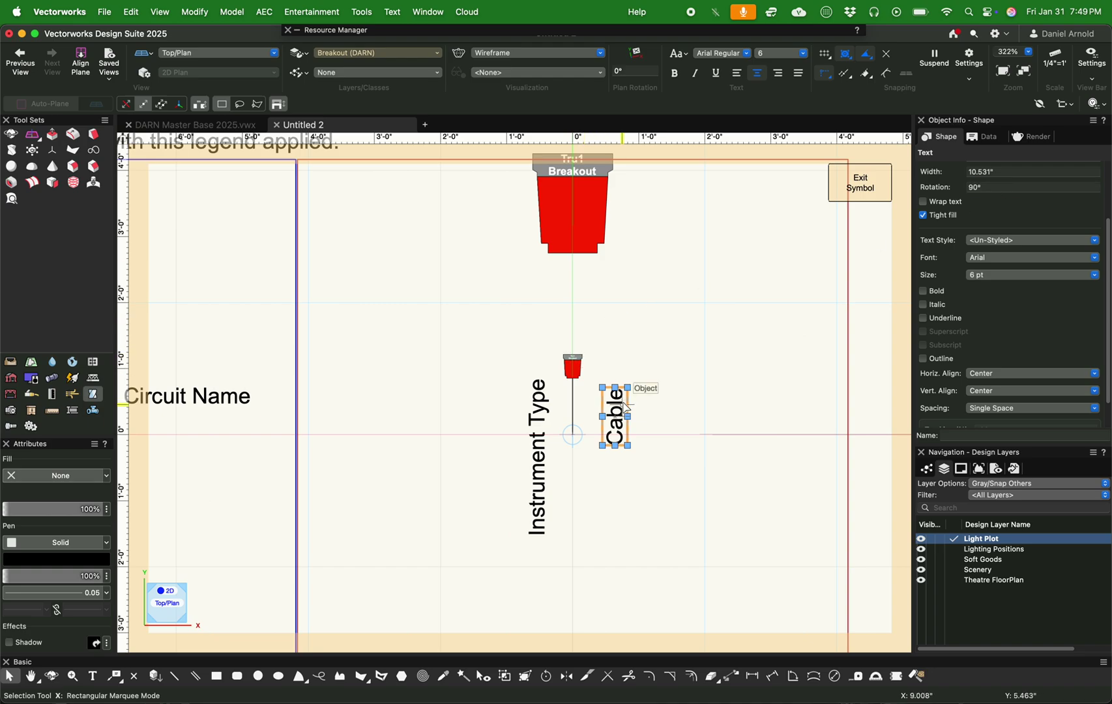
click(1012, 375)
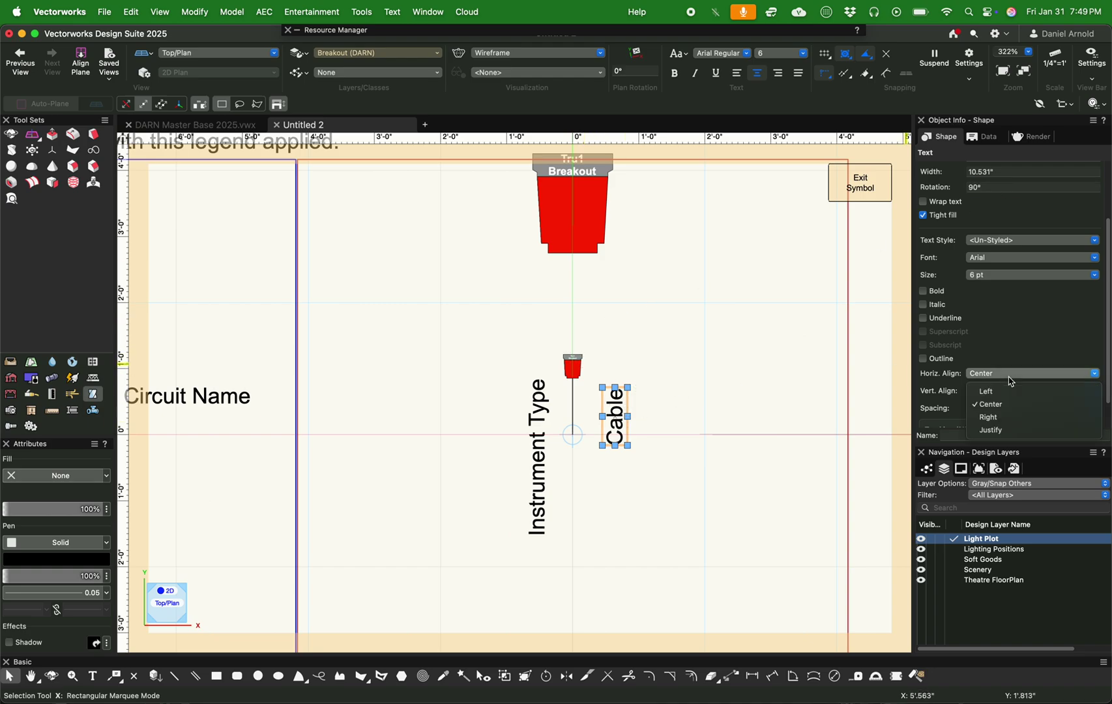
click(1005, 418)
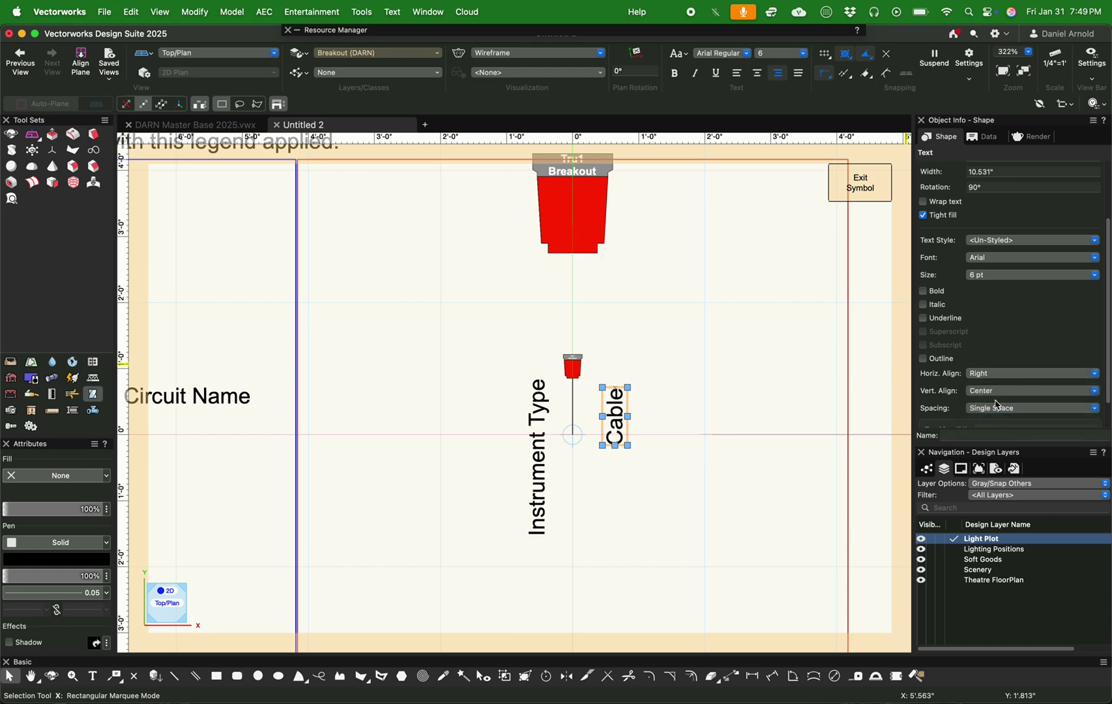
scroll(997, 405, down, 2)
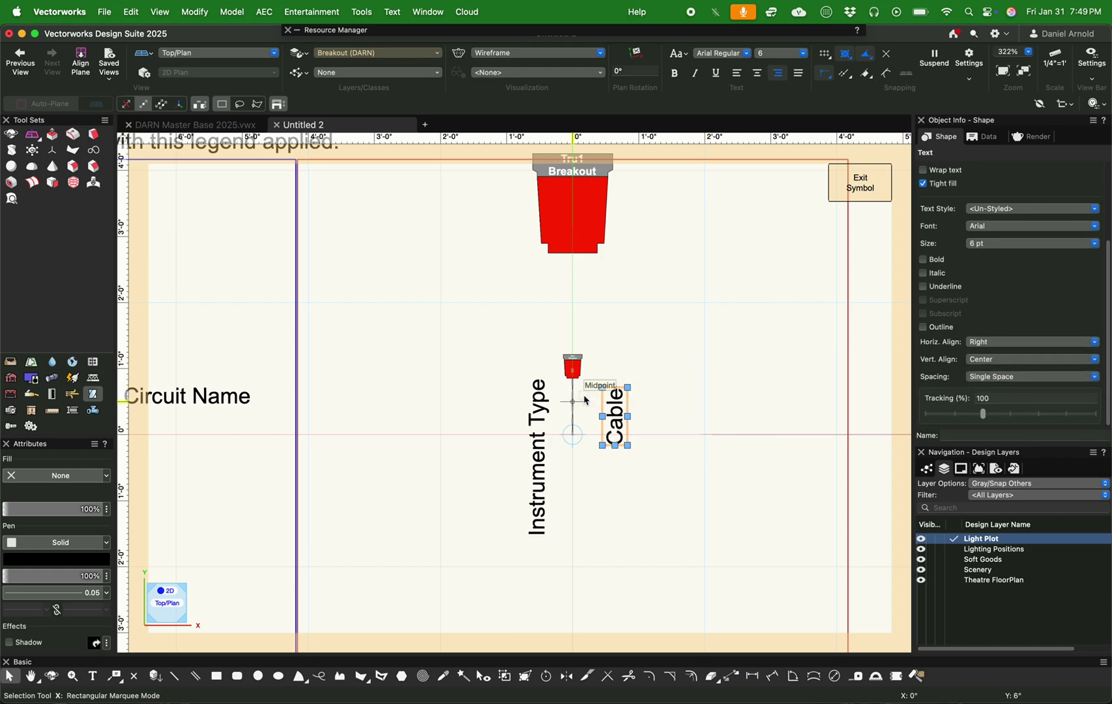
Add Instrument Type to the Cable selection and set both labels to 4 pt
shift+click(541, 397)
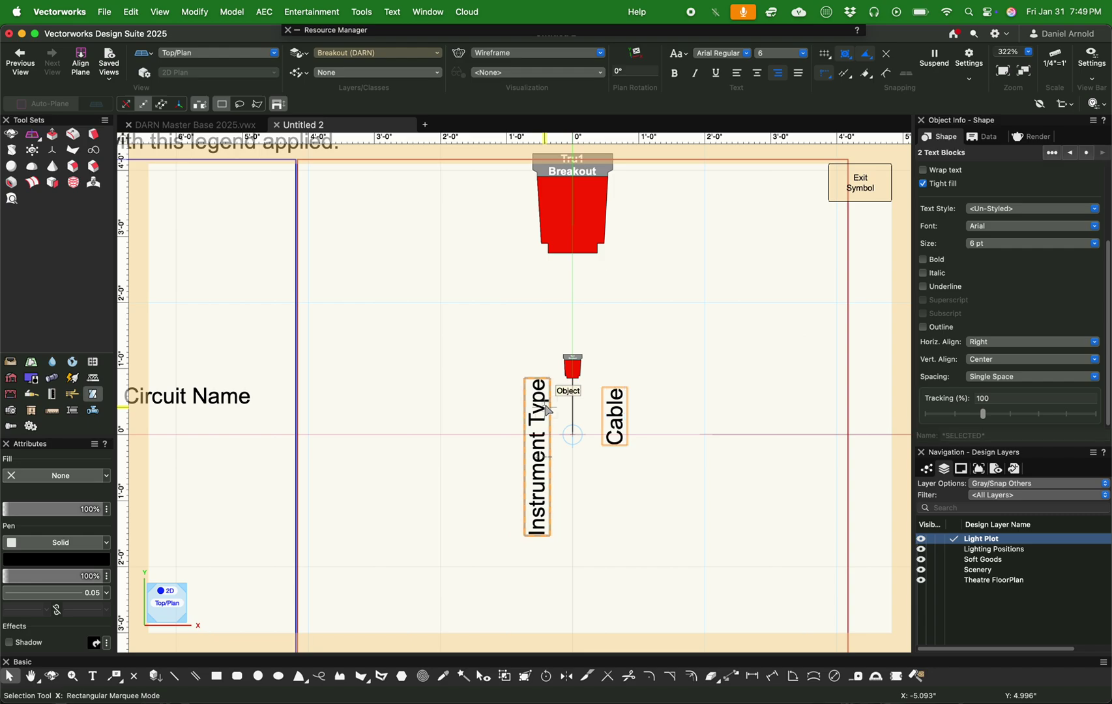
click(1007, 244)
click(1005, 281)
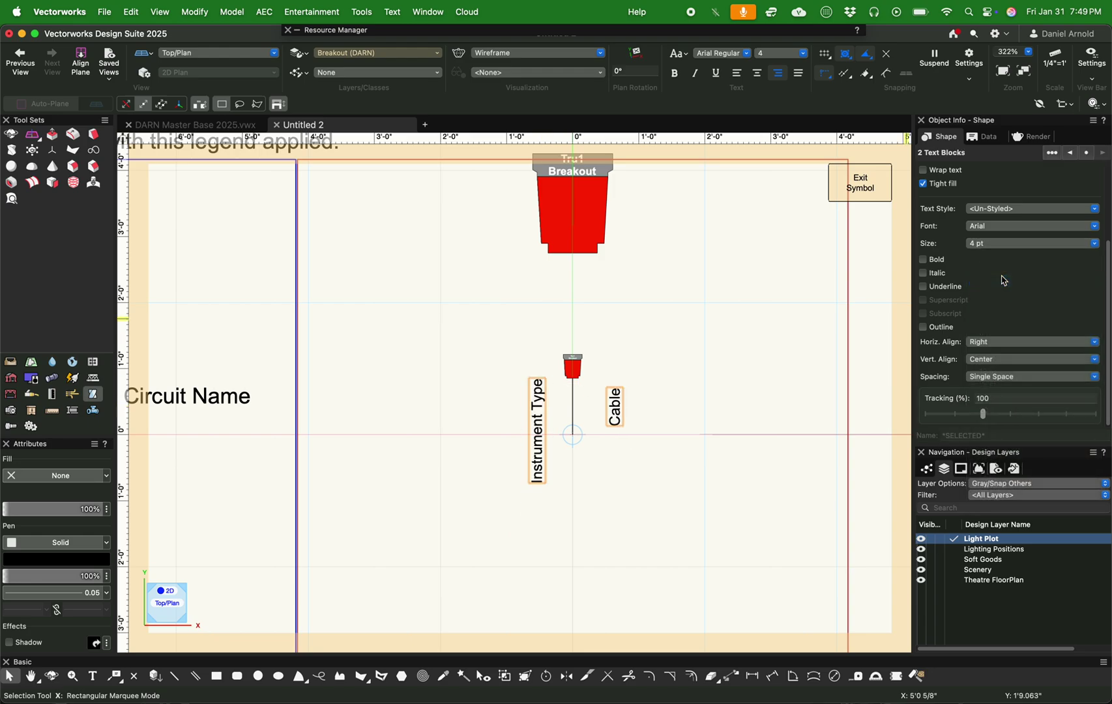
Set a custom 2 pt text size for both labels, trying 1 pt first, then deselect
click(1017, 245)
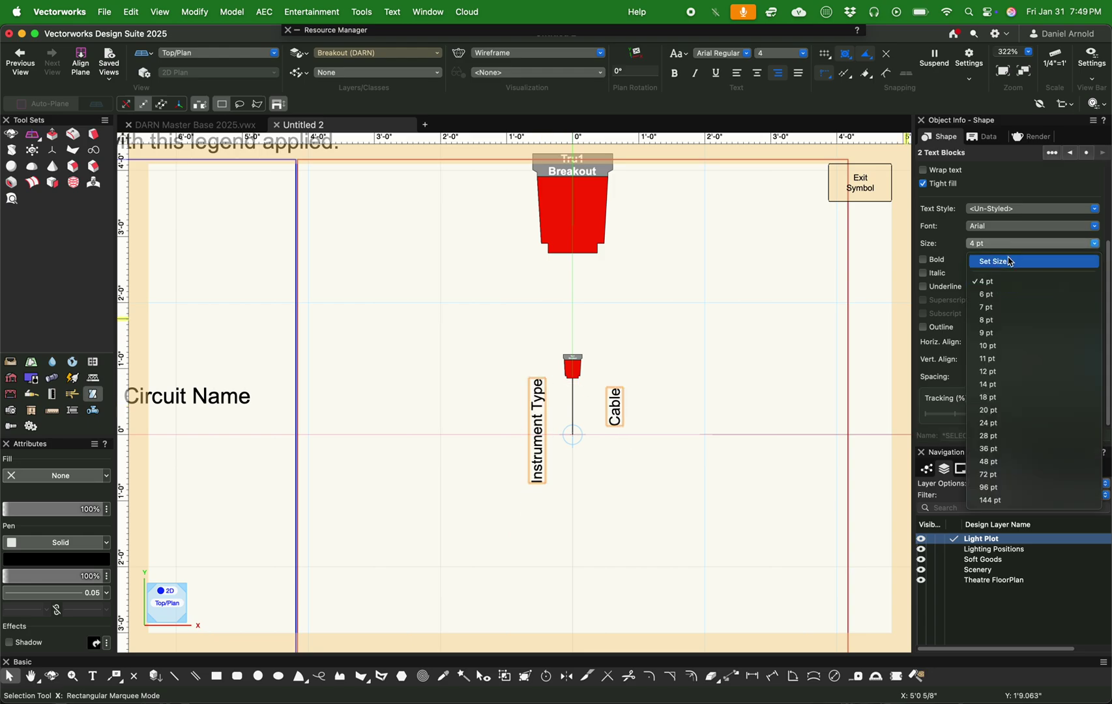
click(1018, 259)
text(1)
key(Return)
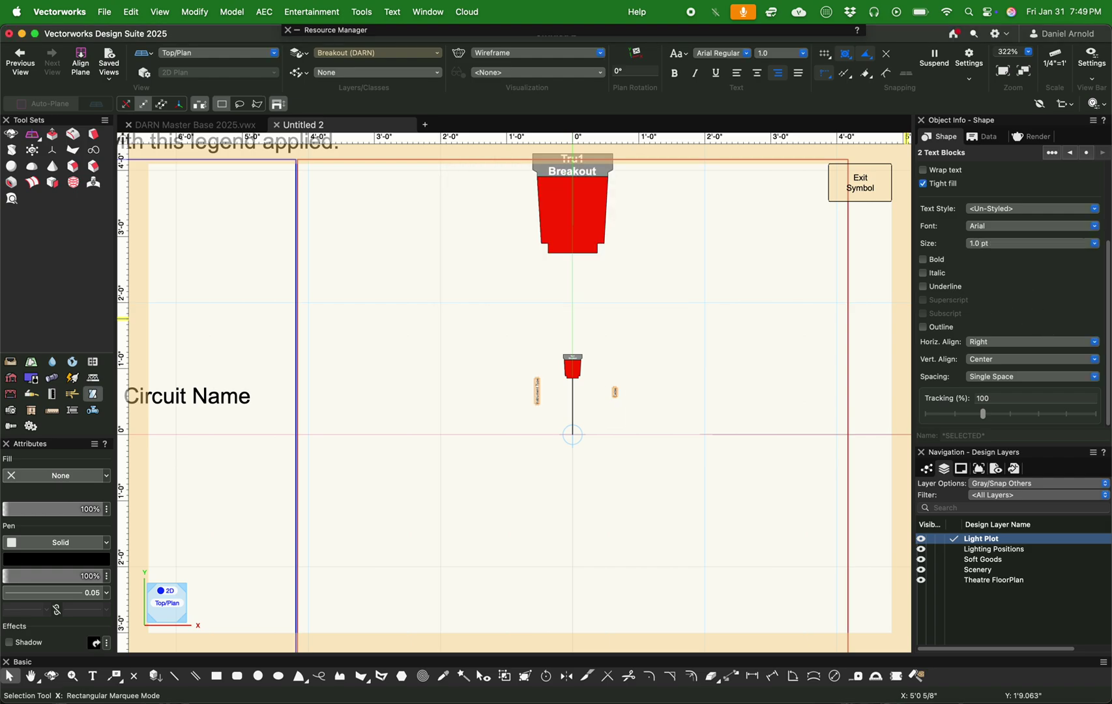
click(993, 245)
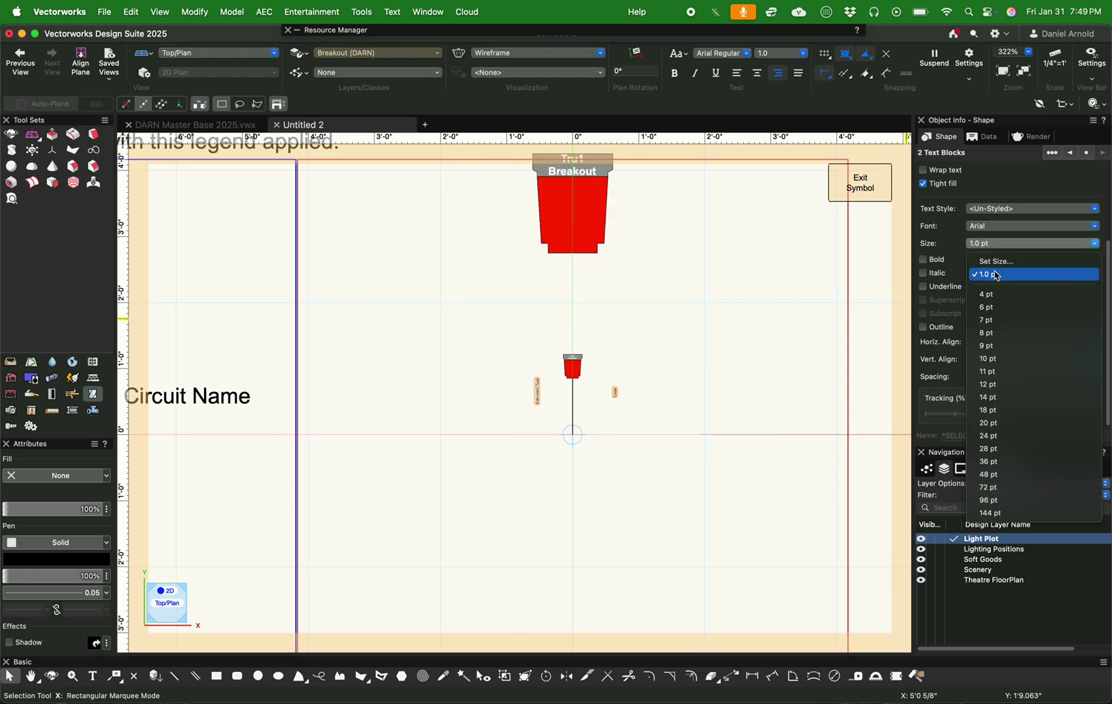
click(1004, 266)
text(2)
key(Return)
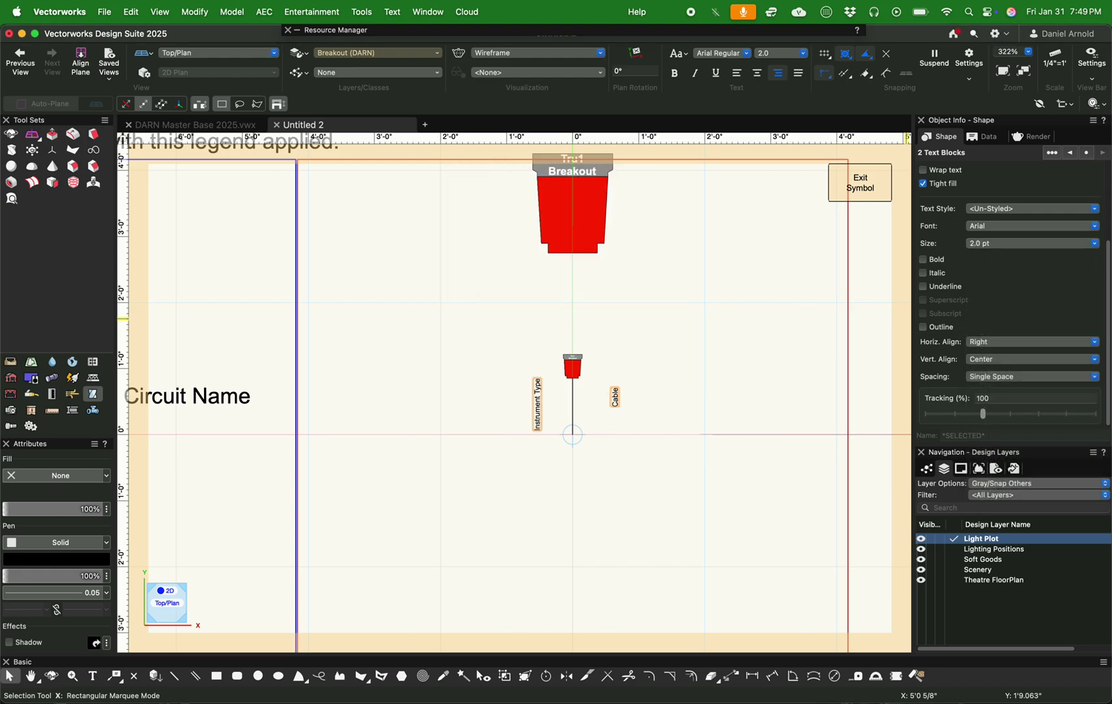
scroll(572, 404, up, 2)
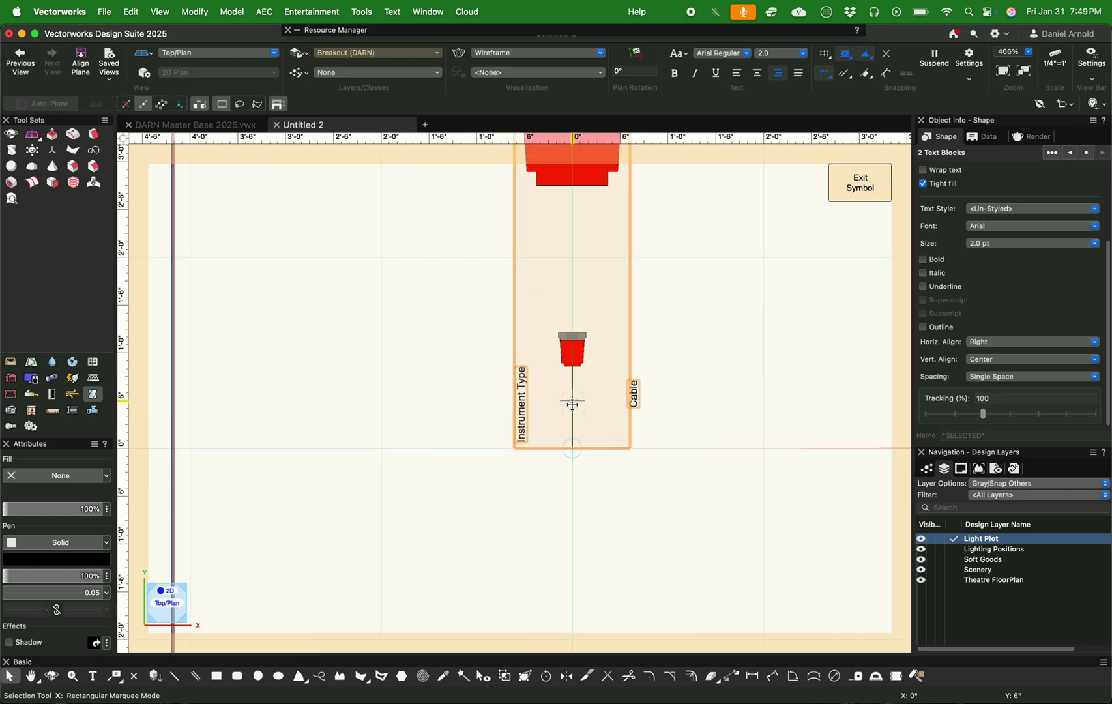
scroll(572, 405, up, 3)
click(713, 442)
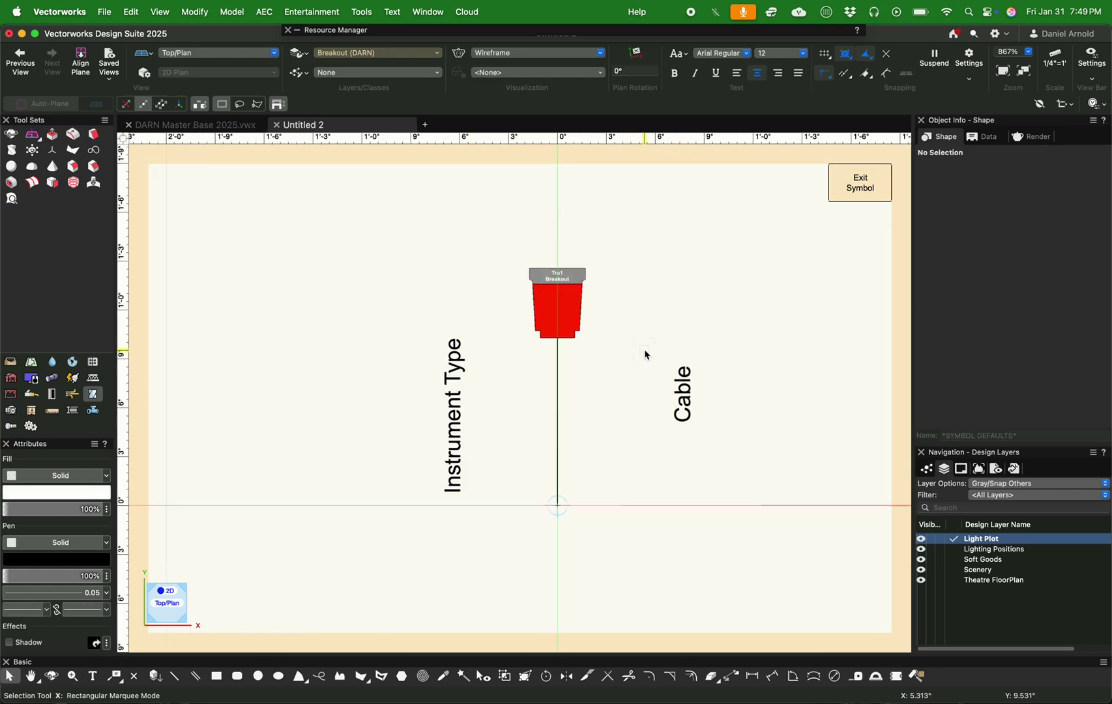
Drag the Instrument Type label next to the centerline, just under the breakout head
scroll(644, 348, up, 2)
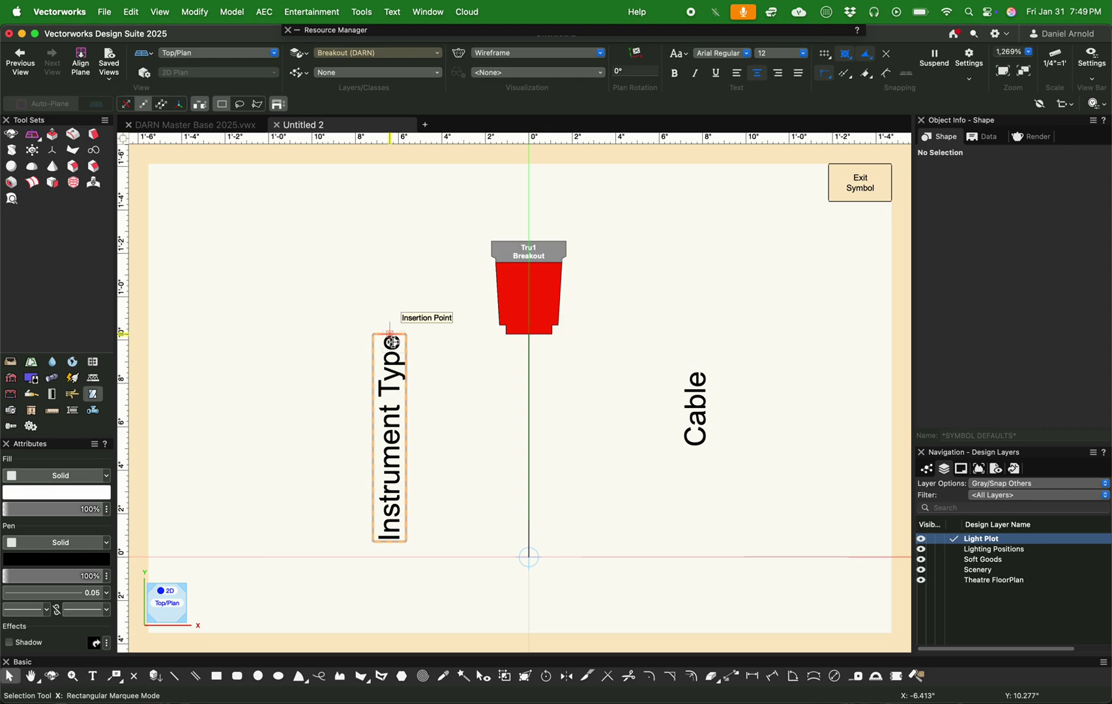
drag(391, 342, 486, 359)
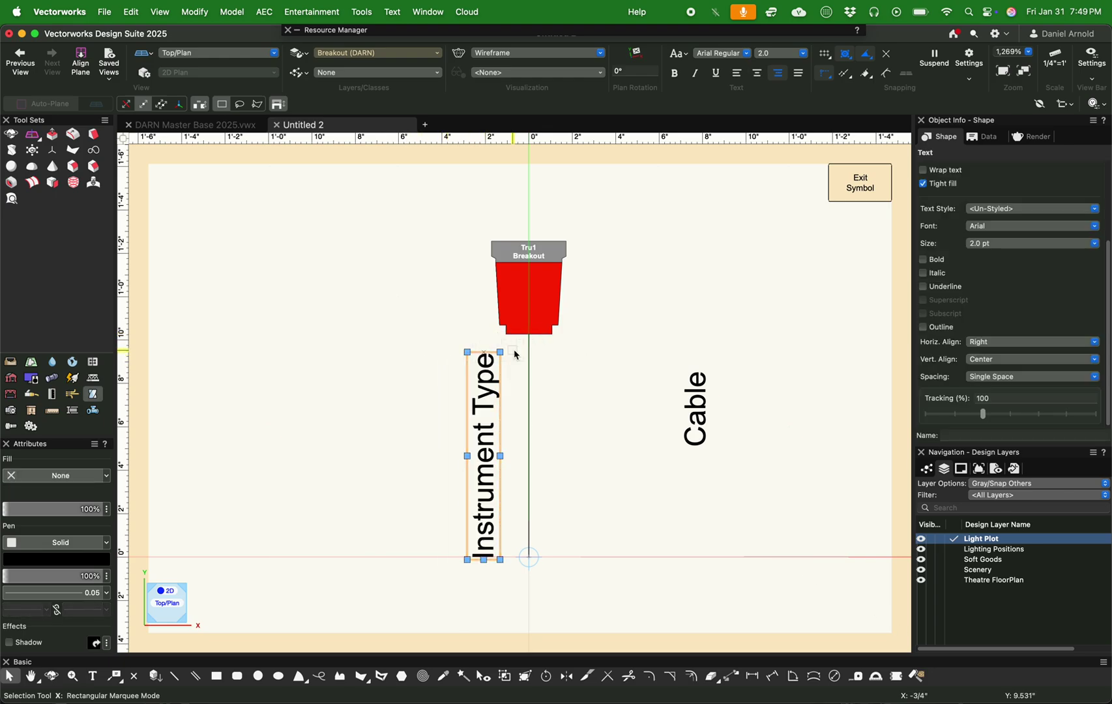
scroll(516, 356, up, 2)
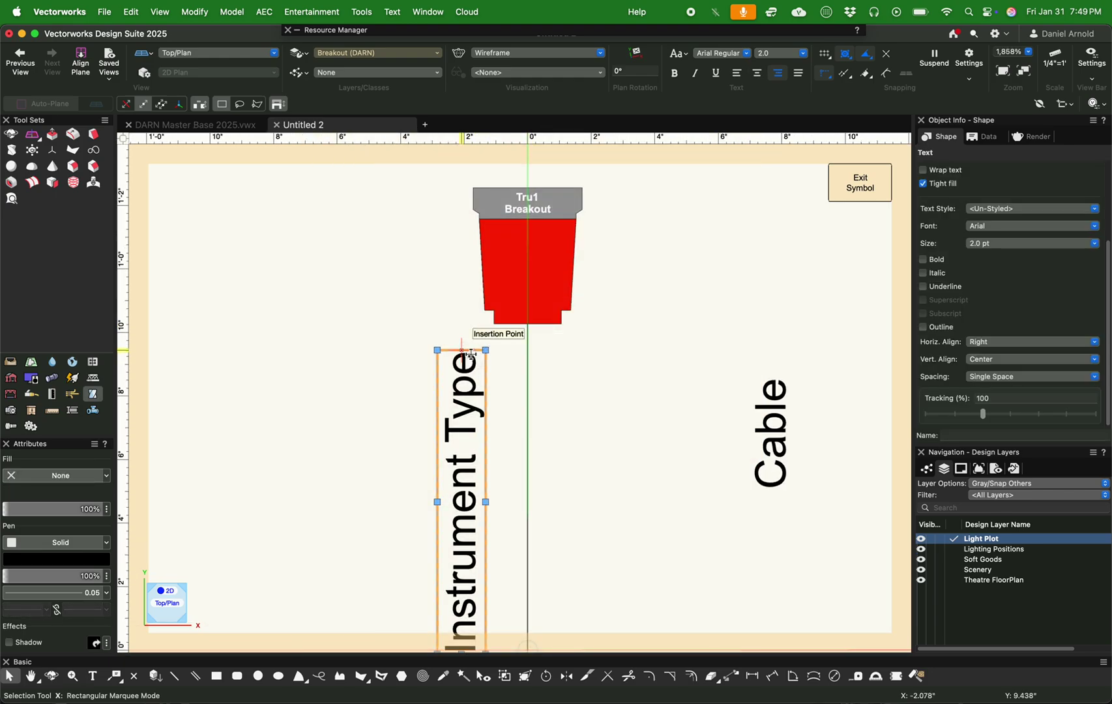
drag(464, 354, 491, 340)
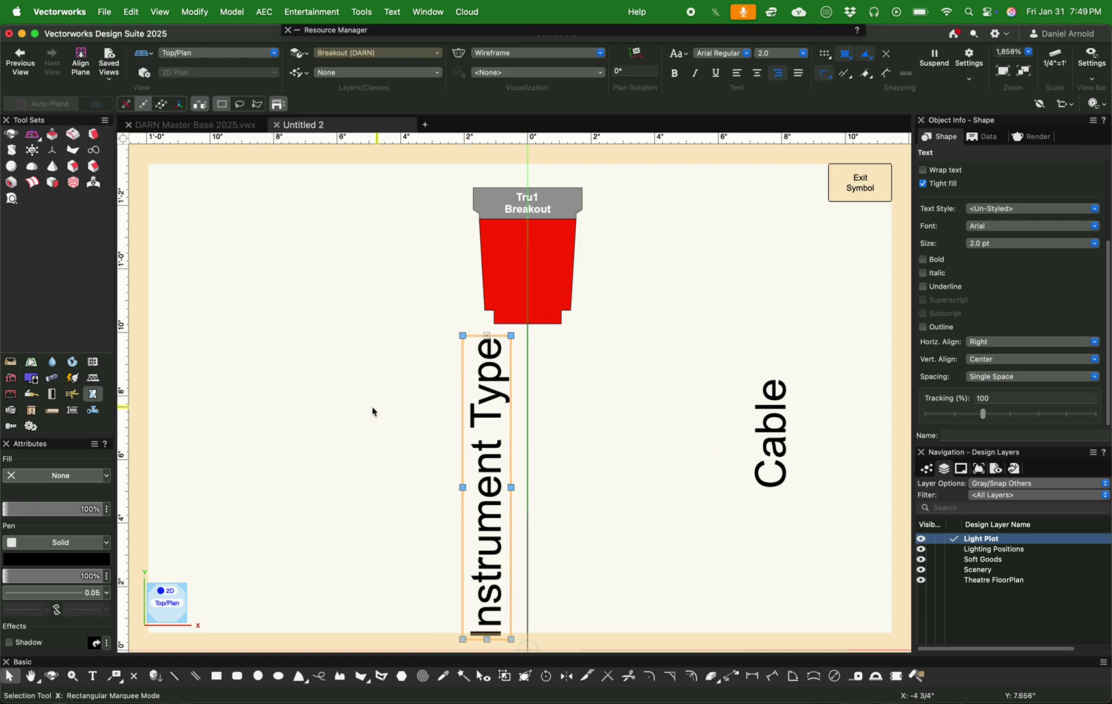
Move the Cable label beside the stem, under the breakout head
scroll(372, 418, down, 1)
click(672, 416)
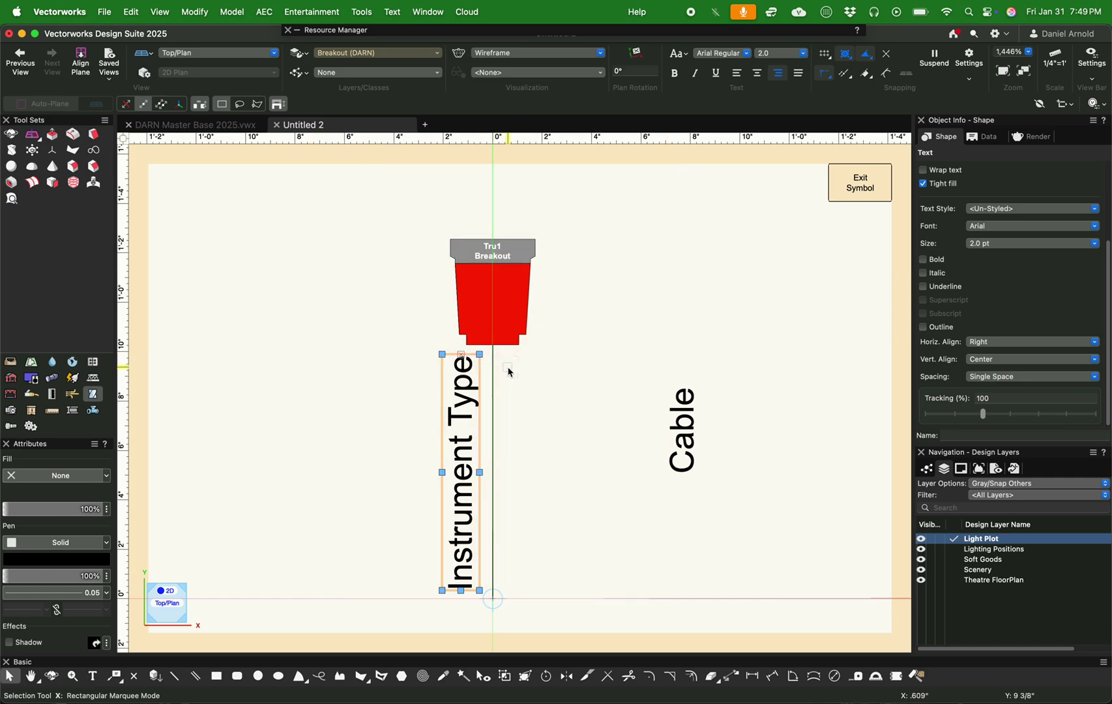
drag(686, 387, 519, 358)
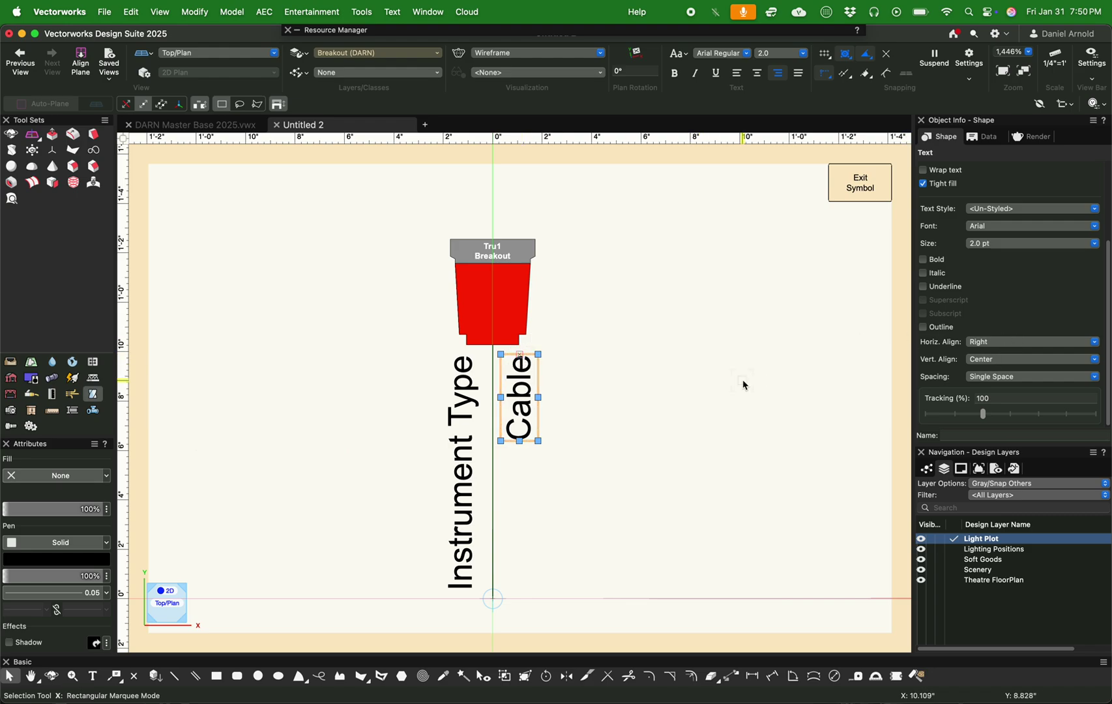
key(super+z)
scroll(763, 434, down, 5)
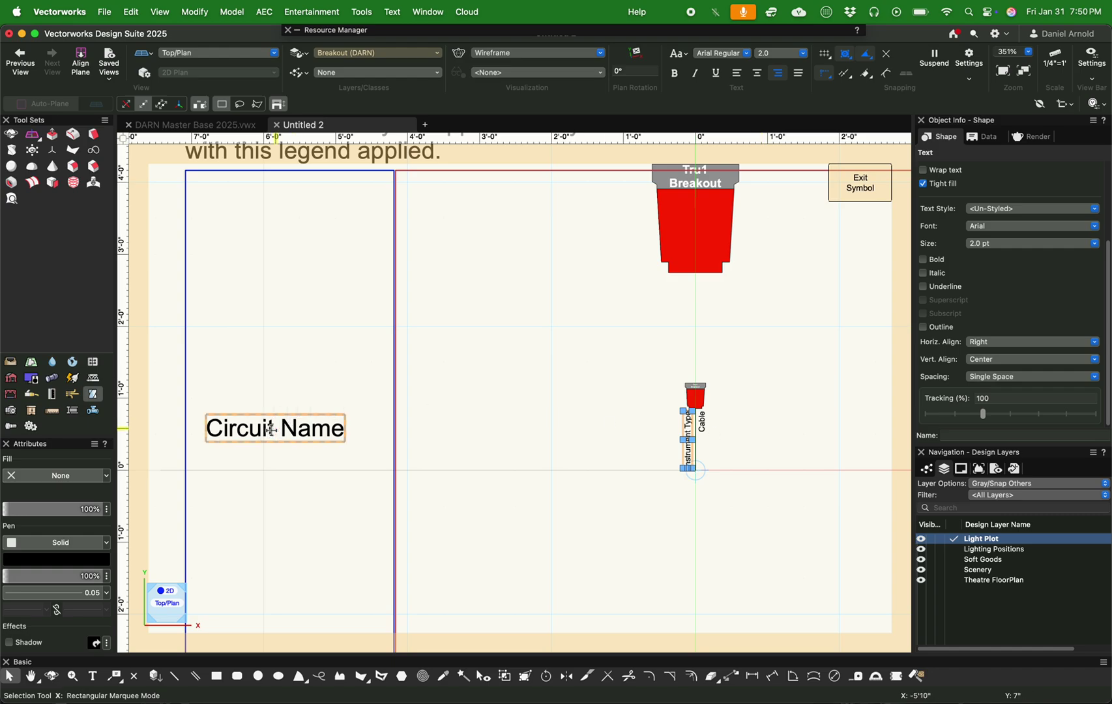
Move the Circuit Name label onto the breakout and centre it over the small head
drag(269, 429, 634, 399)
scroll(794, 415, up, 3)
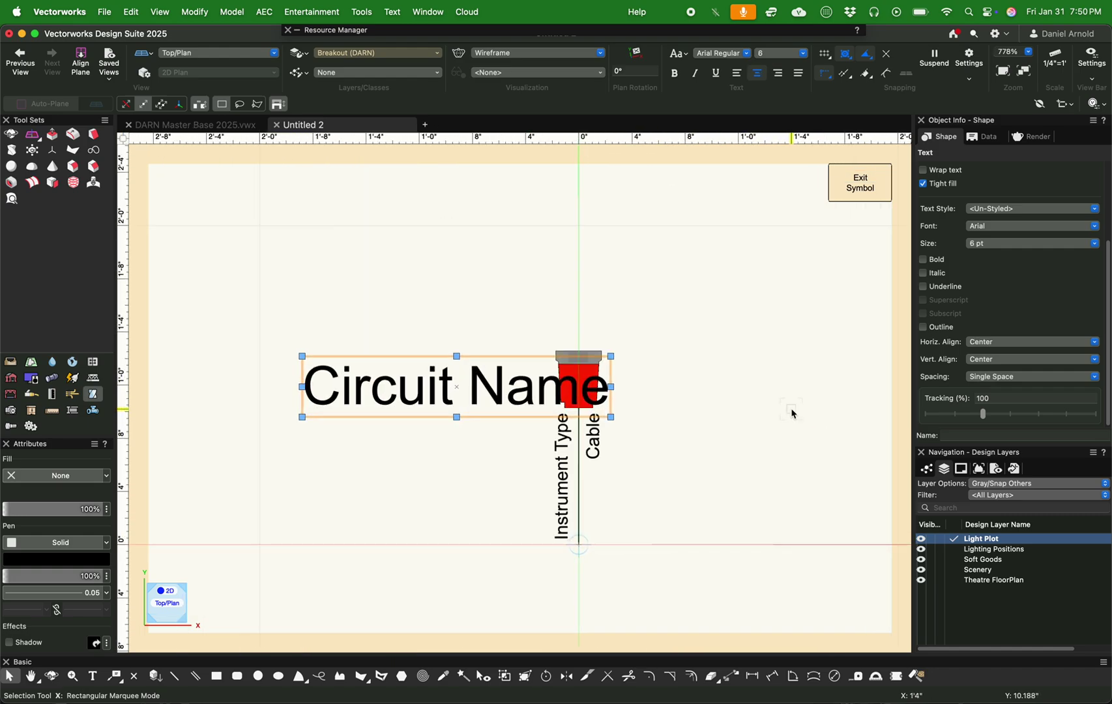
drag(455, 389, 576, 389)
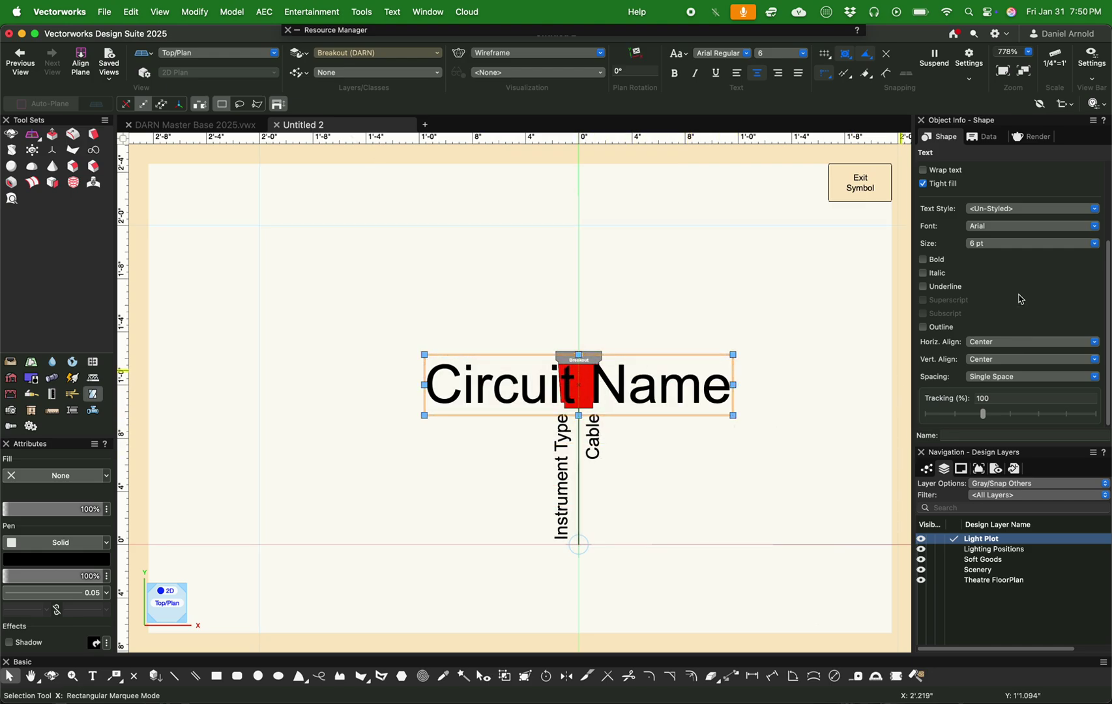
Set Circuit Name's text size to a custom 3 pt, after first trying 4 pt
click(1021, 243)
click(1009, 282)
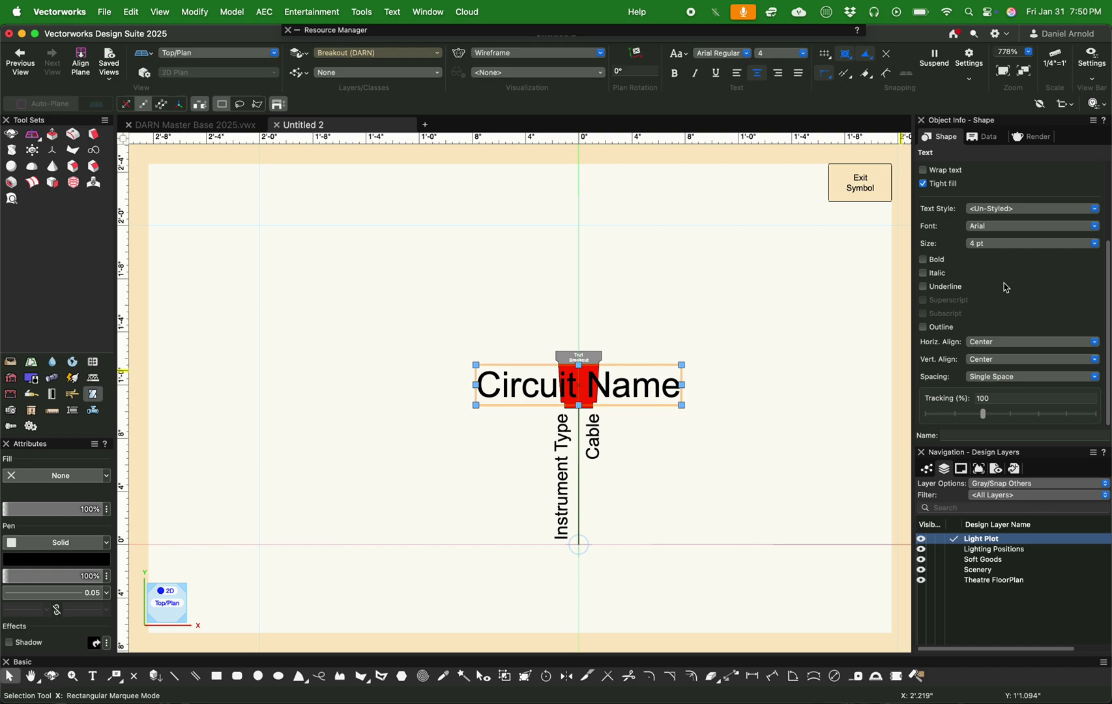
scroll(615, 378, up, 3)
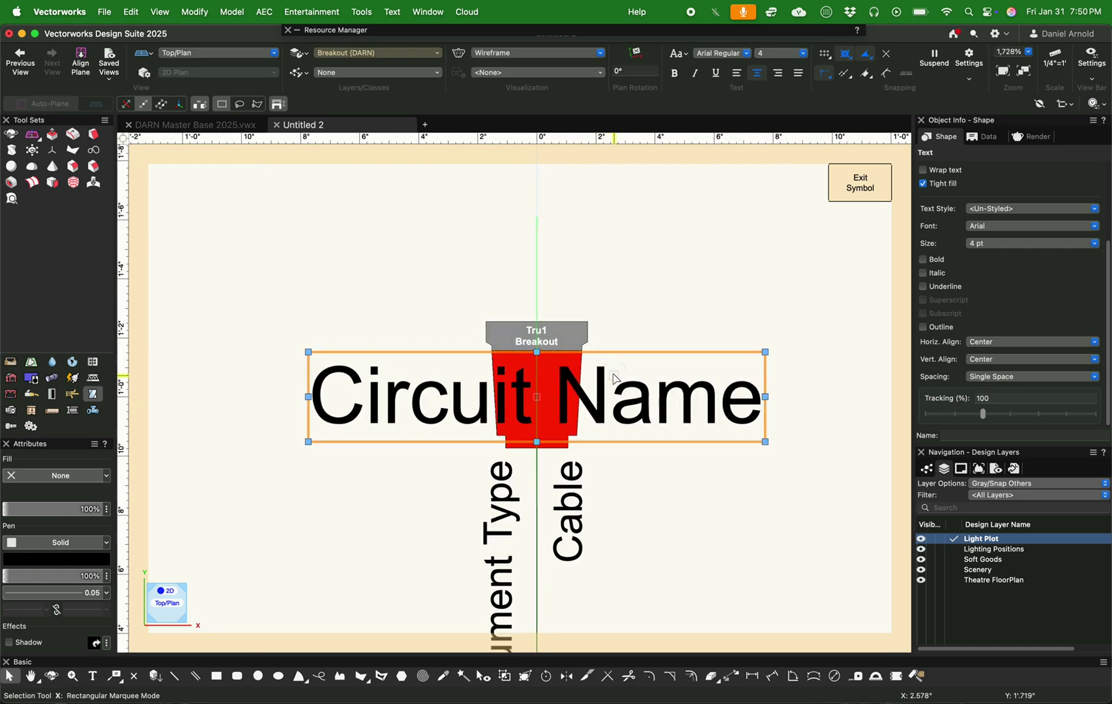
click(1001, 244)
click(998, 261)
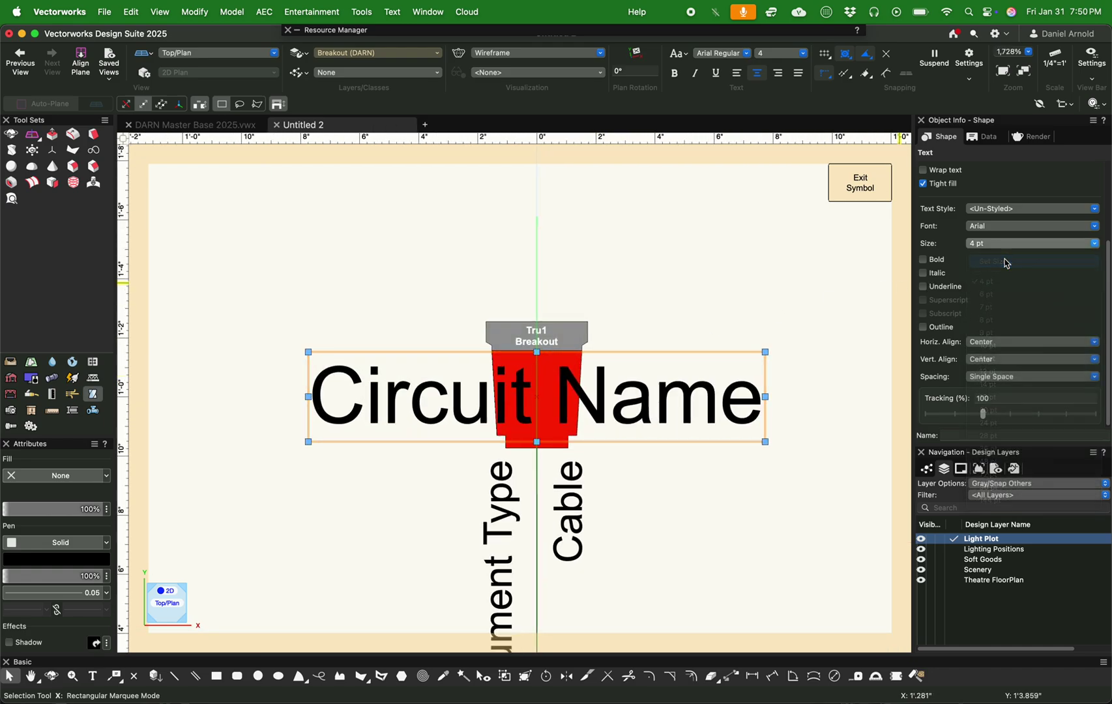
text(3)
key(Return)
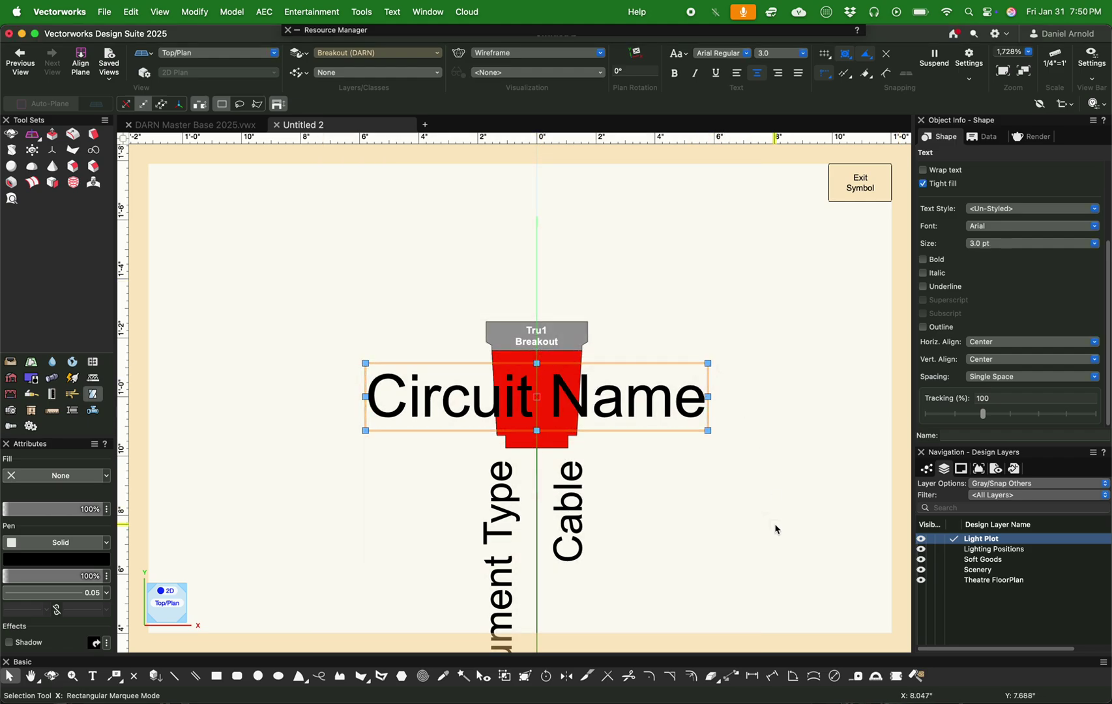
scroll(778, 529, down, 3)
scroll(484, 556, down, 2)
scroll(515, 483, down, 1)
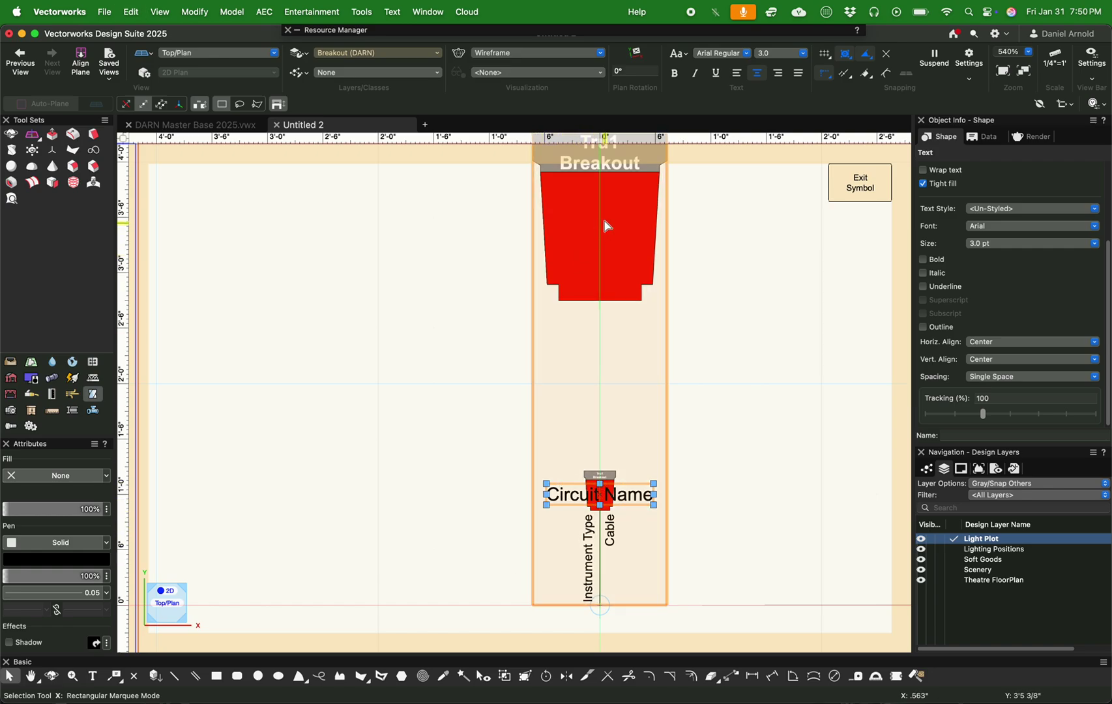
Paste a copy of Circuit Name and drag it onto the large red head
click(742, 296)
key(super+v)
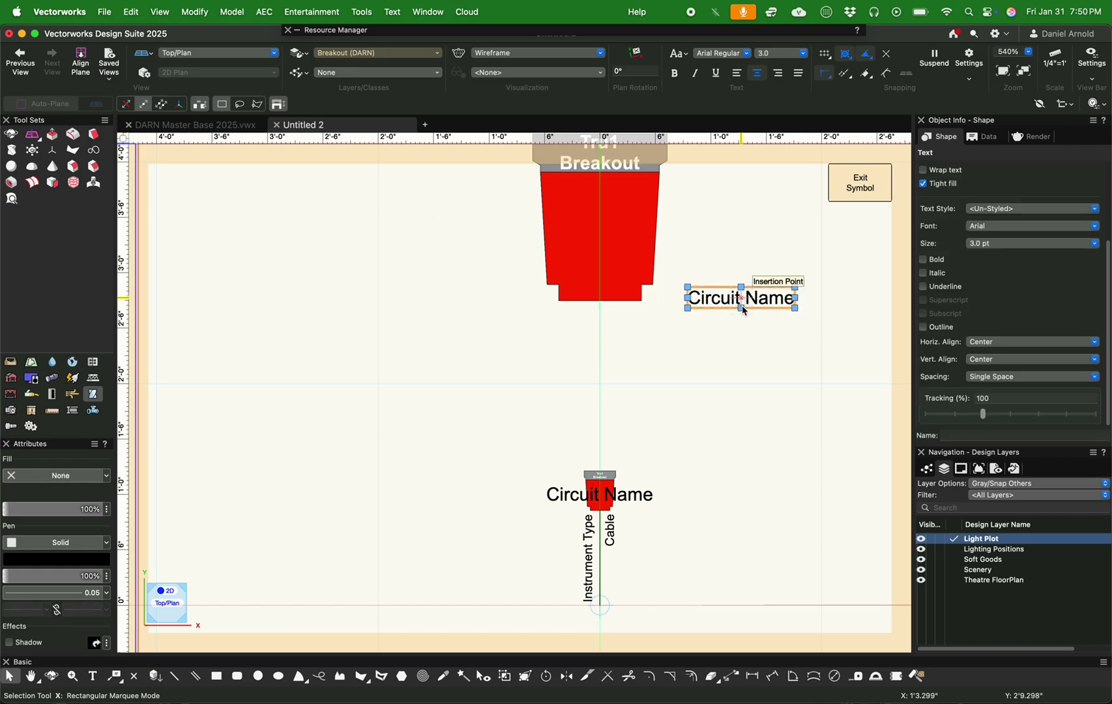
click(755, 367)
drag(746, 295, 594, 231)
Enlarge the copied Circuit Name label to 10 pt and reselect it
click(1012, 243)
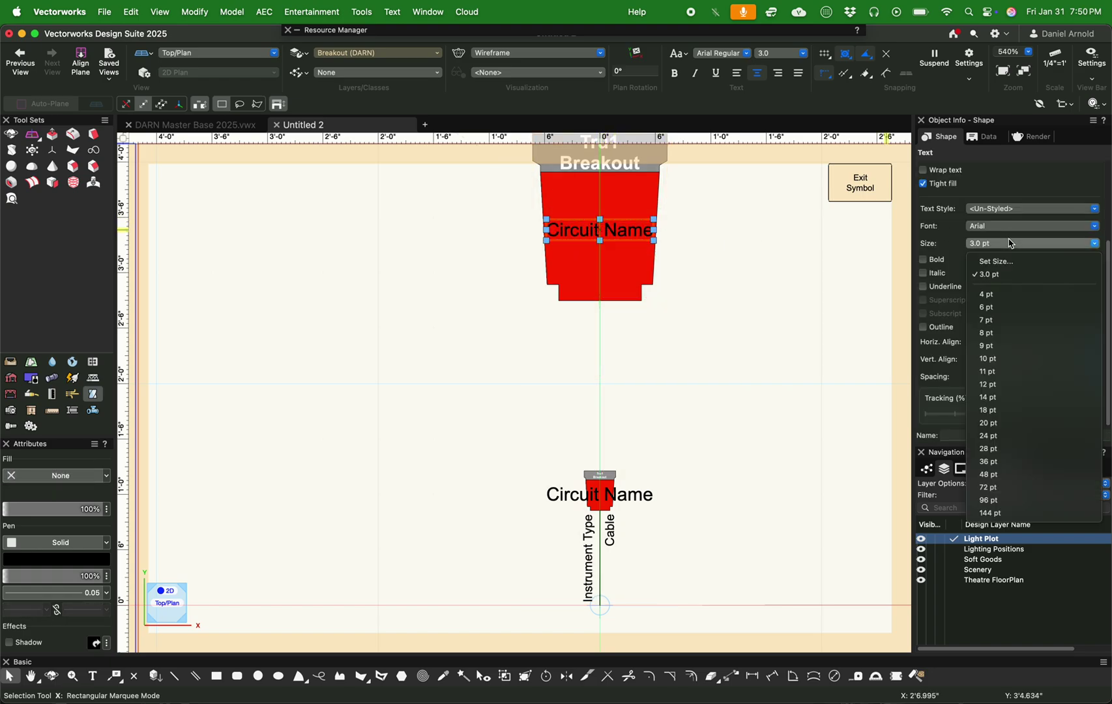
click(1009, 359)
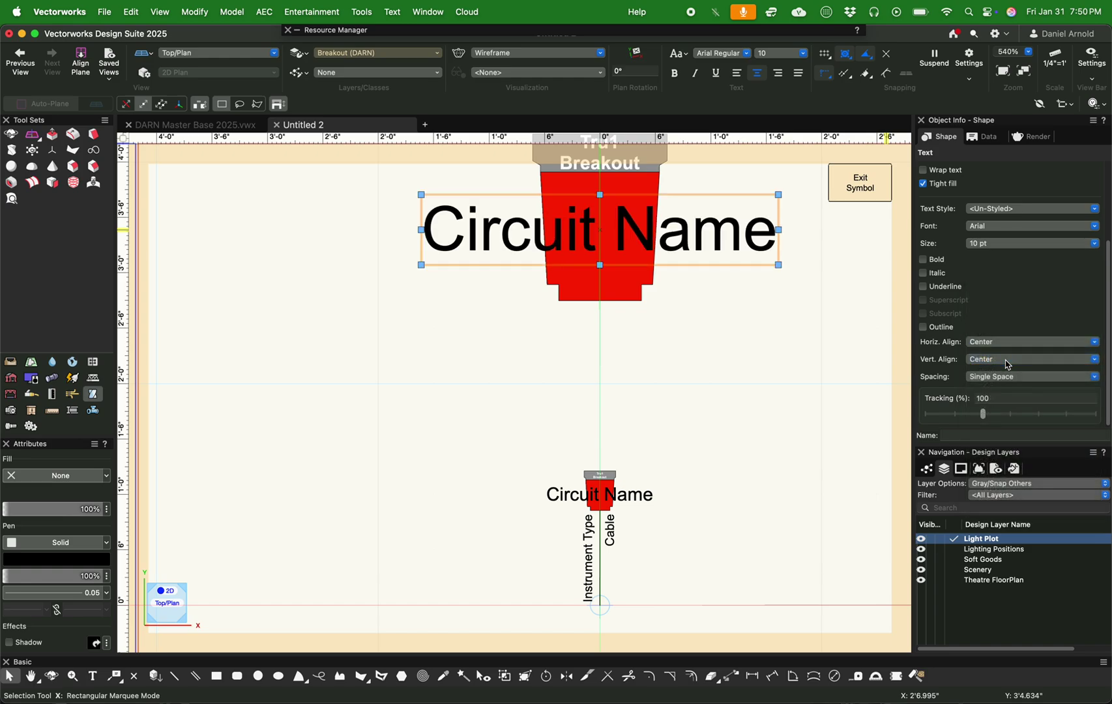
click(690, 338)
click(633, 228)
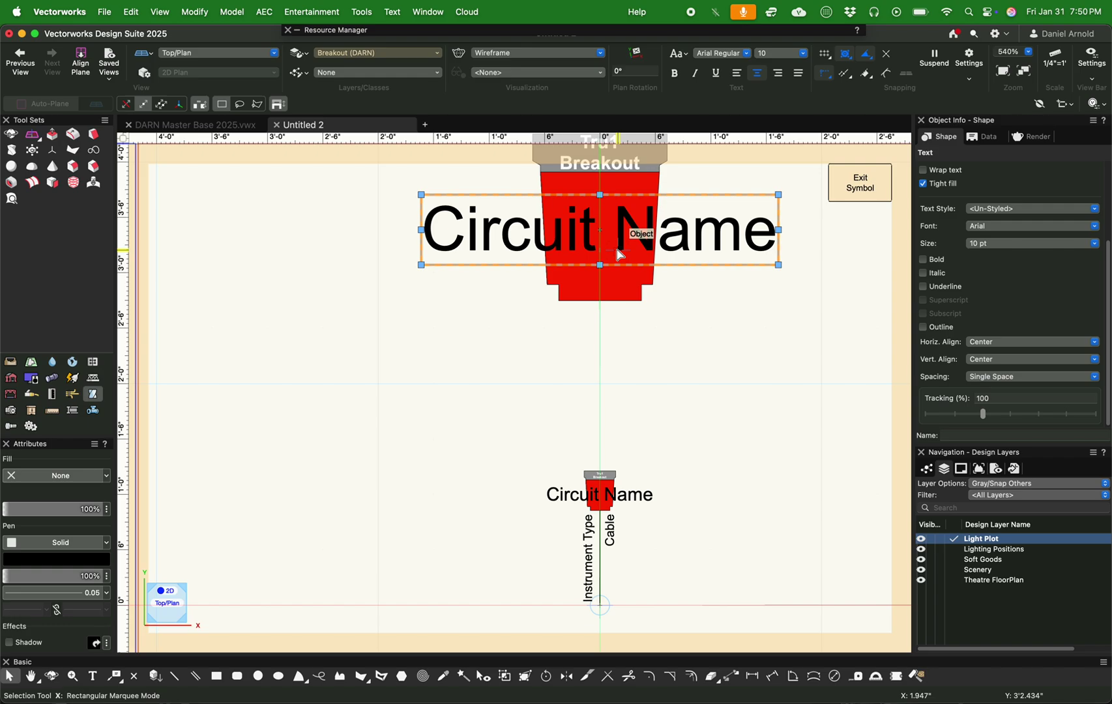
Assign the large Circuit Name label to DARN-BREAKOUT-OVERSIZE and exit the symbol
scroll(963, 297, up, 4)
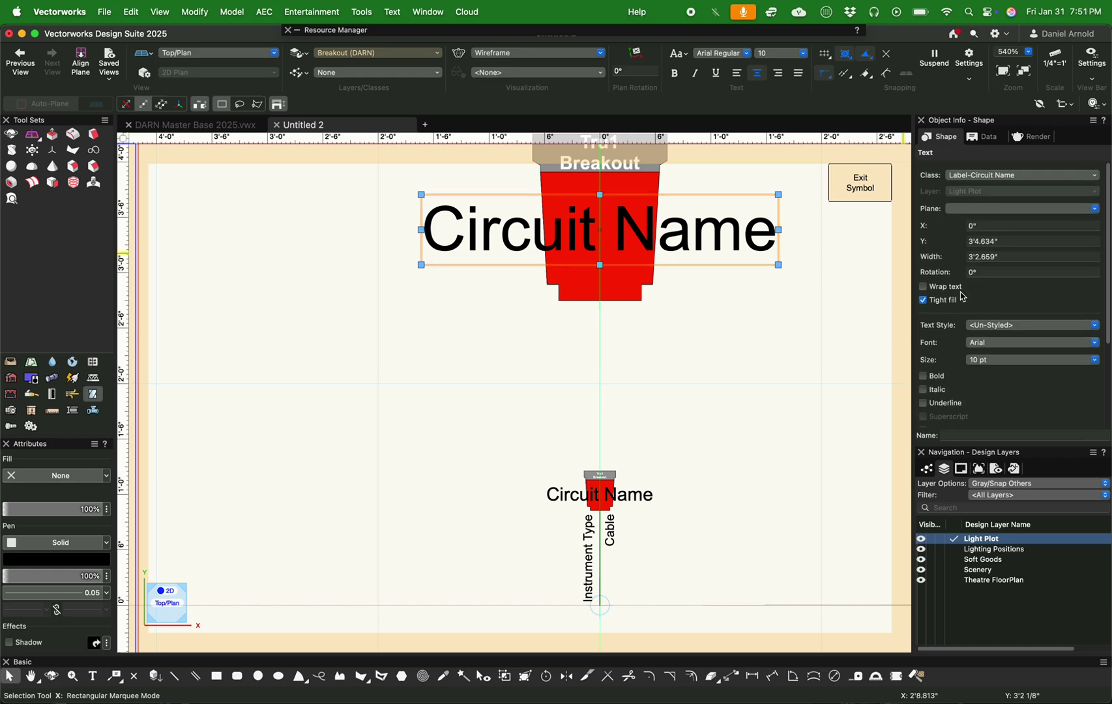
click(1001, 171)
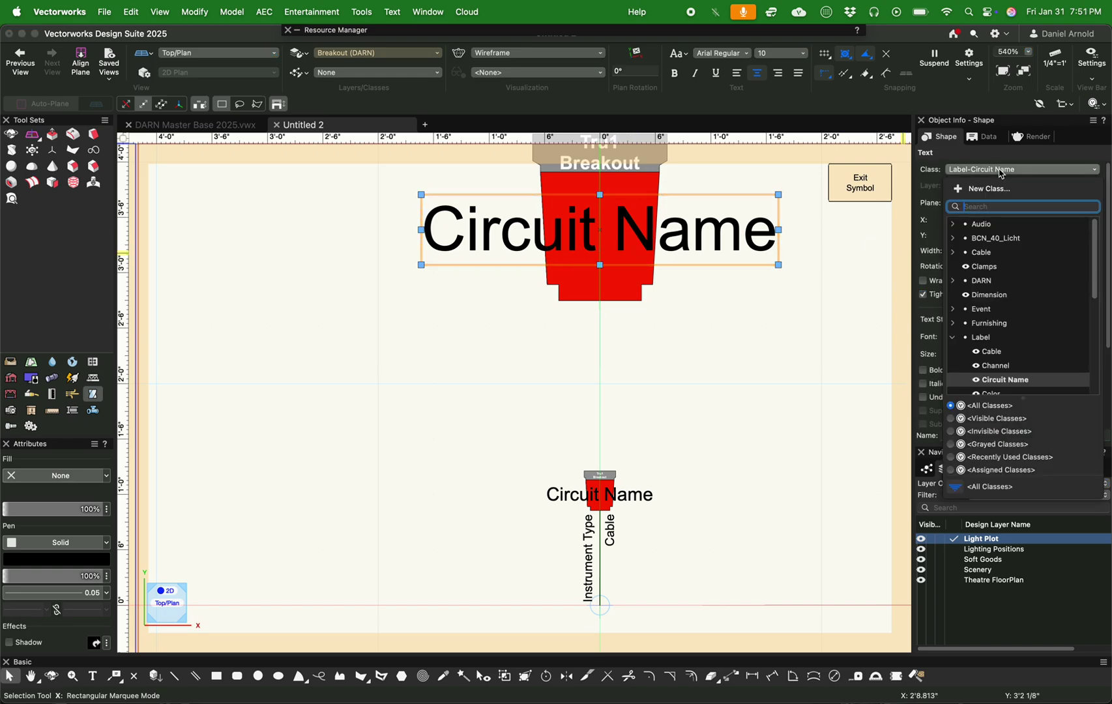
text(OVER)
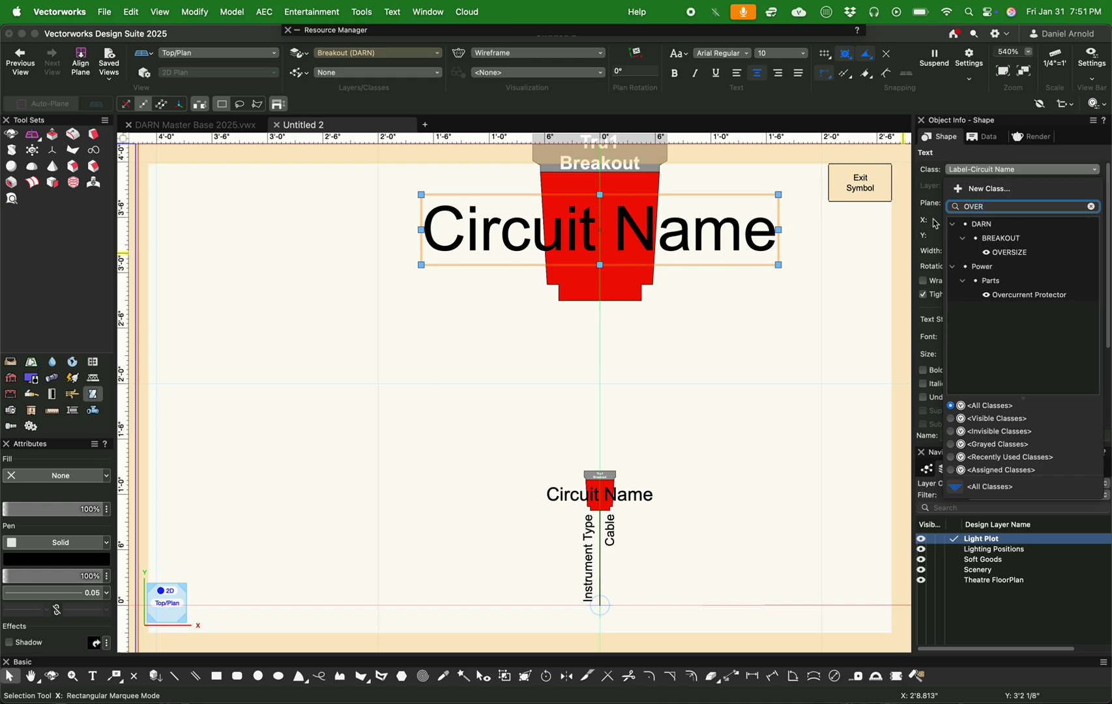
click(1007, 253)
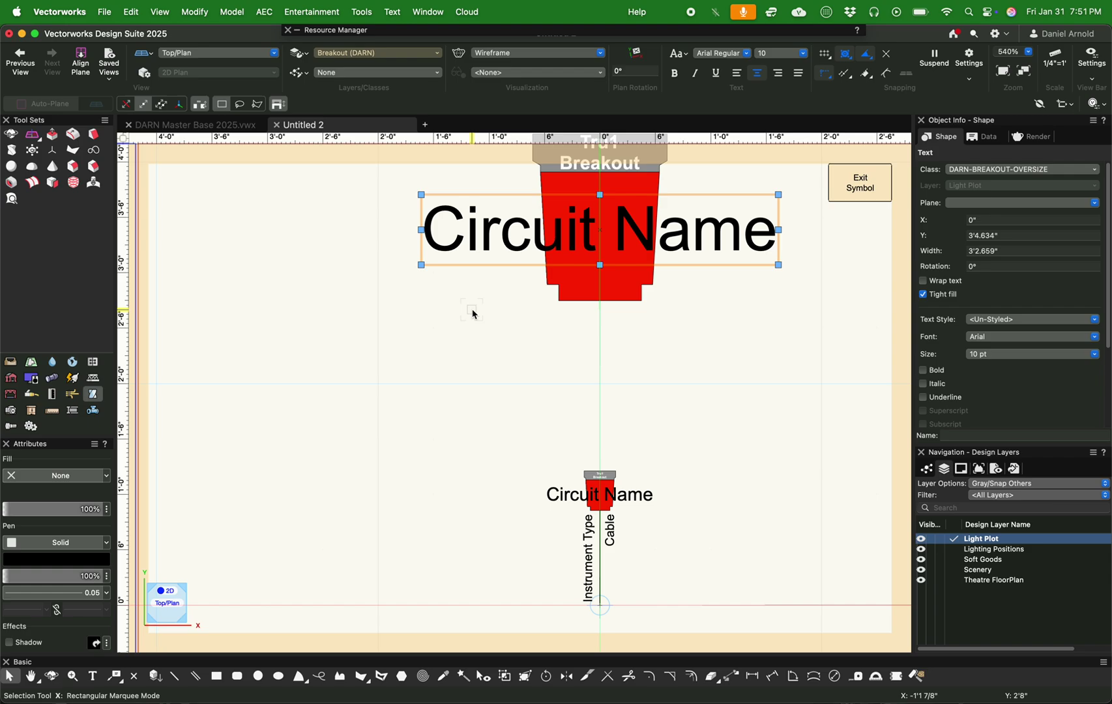
click(859, 185)
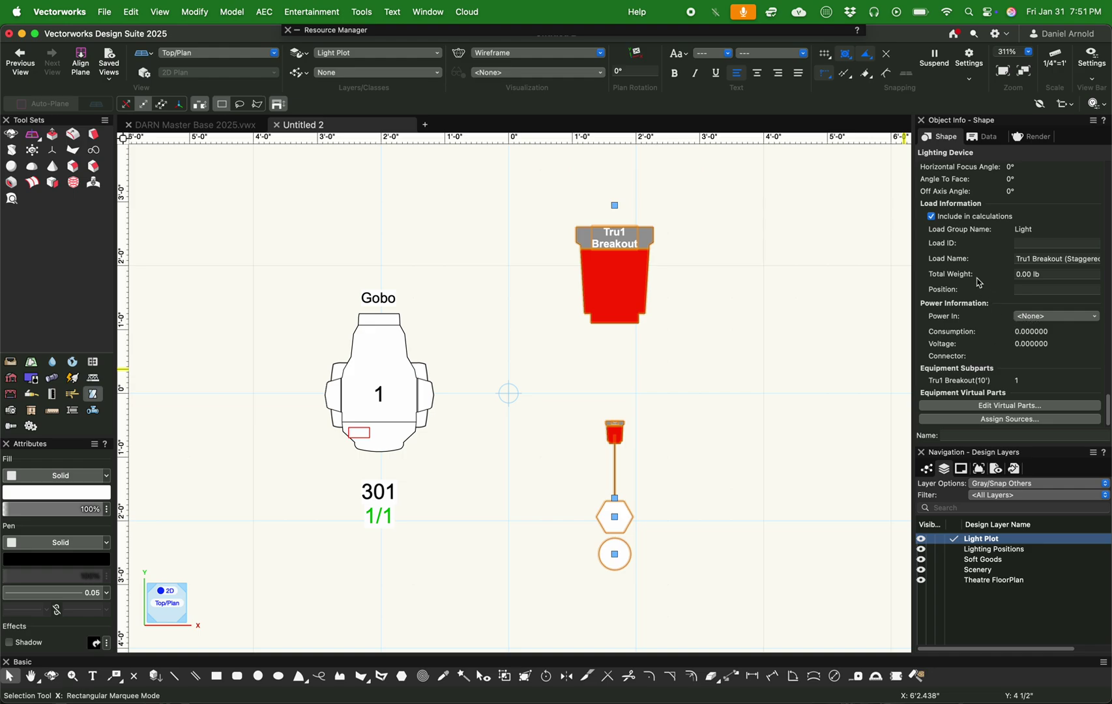
Set the device's Use Legend to Breakout (DARN)
scroll(984, 282, up, 10)
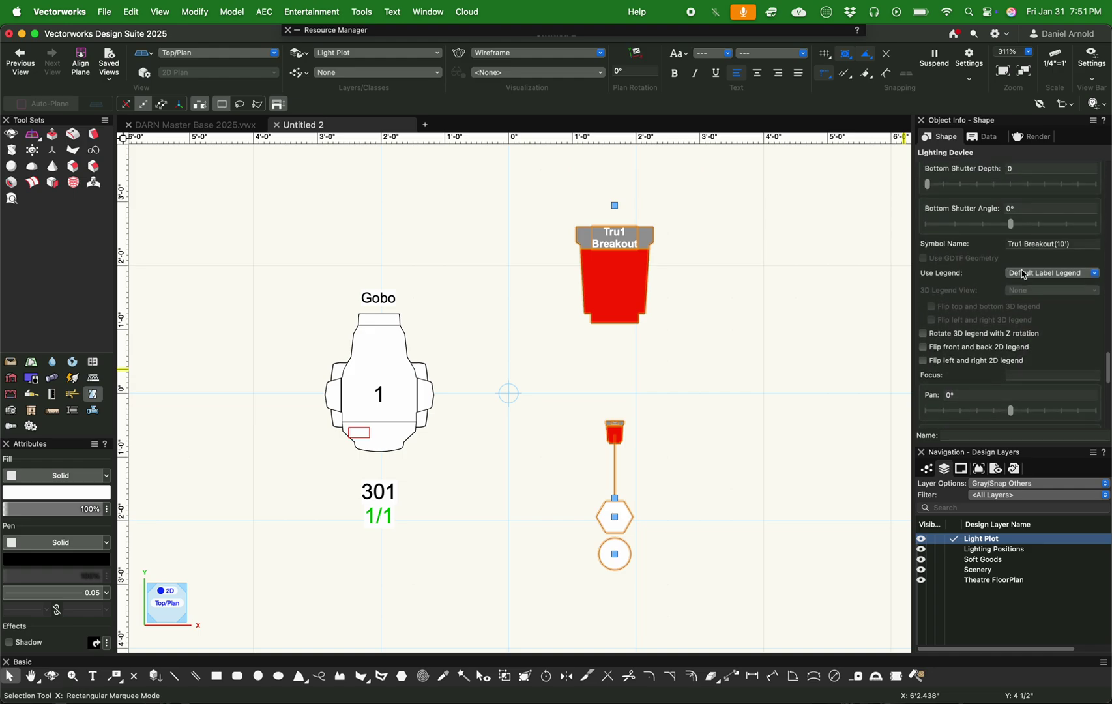
click(1025, 275)
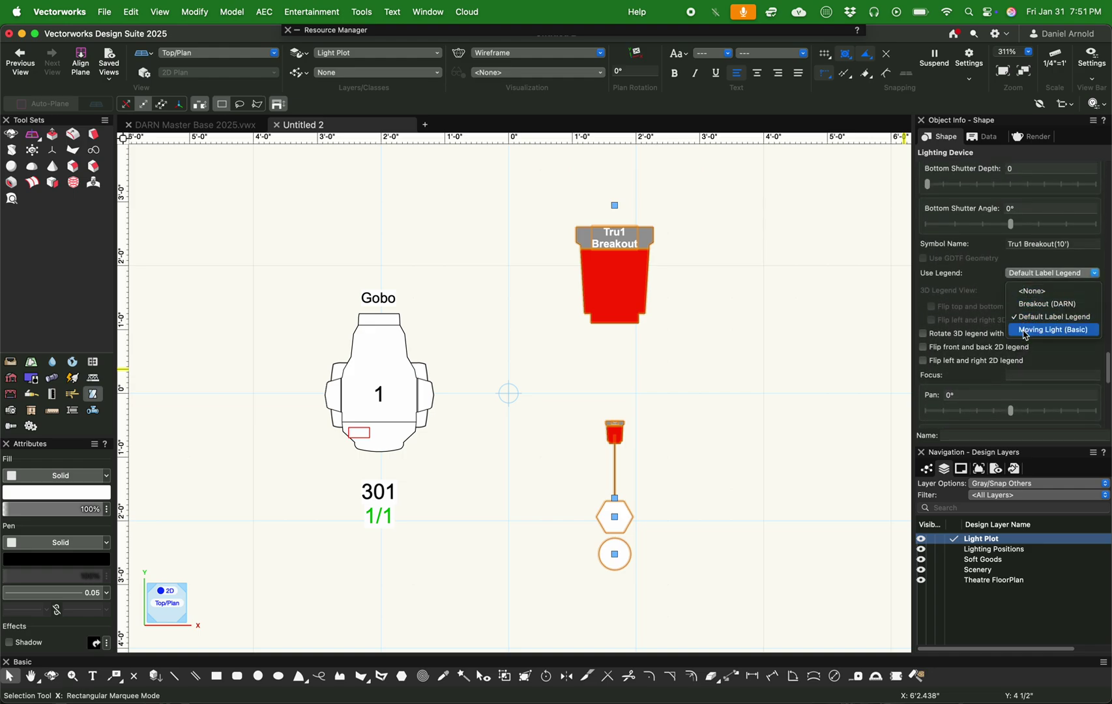
click(1047, 304)
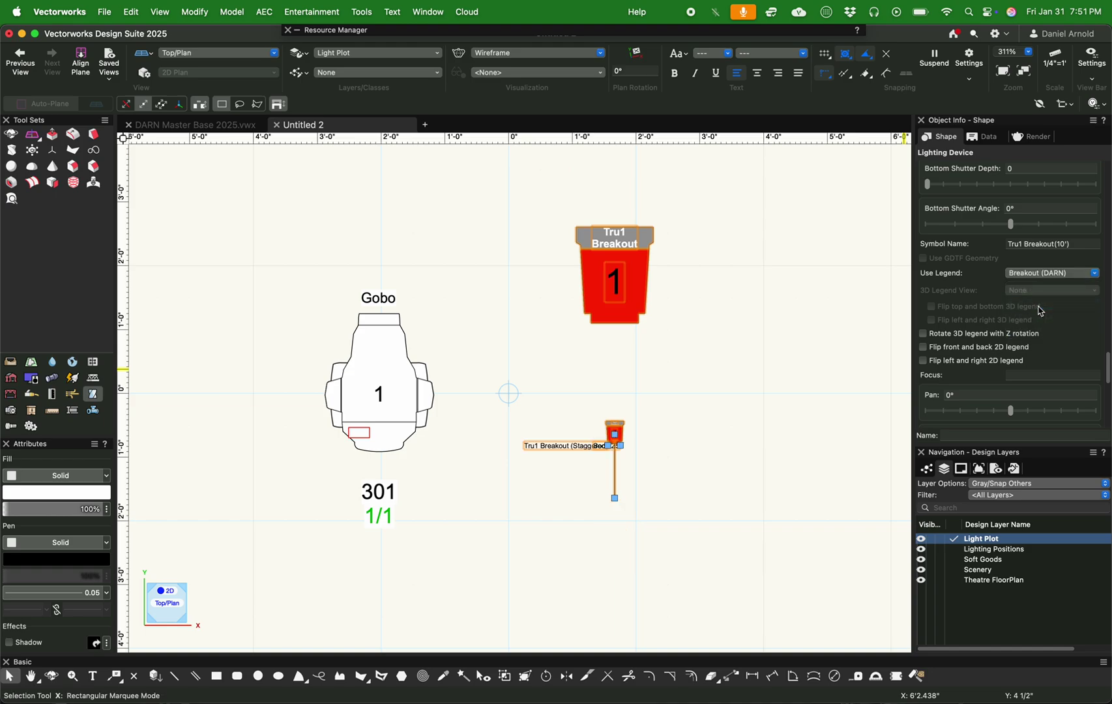
Try a 90° plan rotation on the device, then undo it
scroll(634, 464, up, 5)
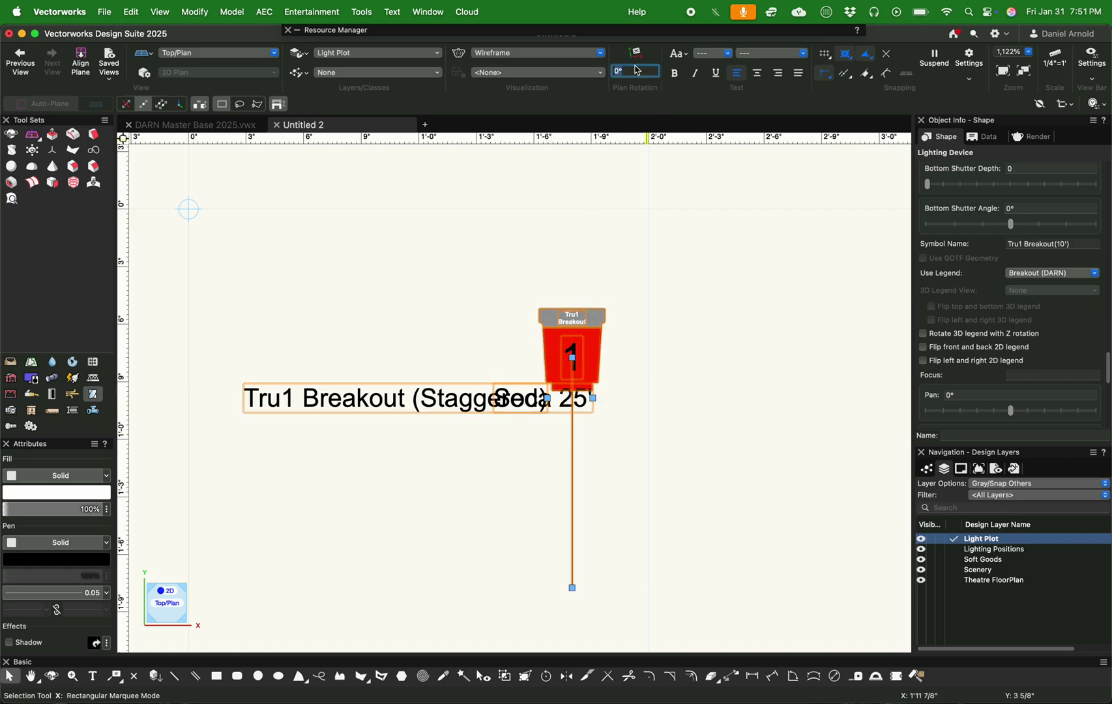
text(90)
key(Return)
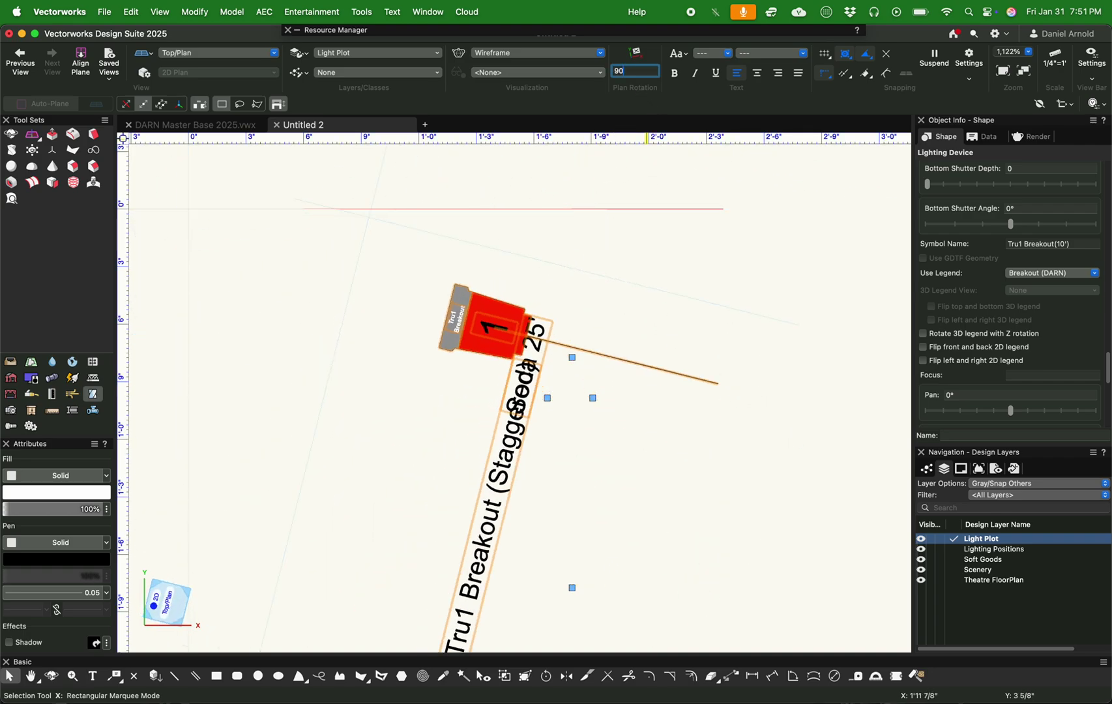
key(super+z)
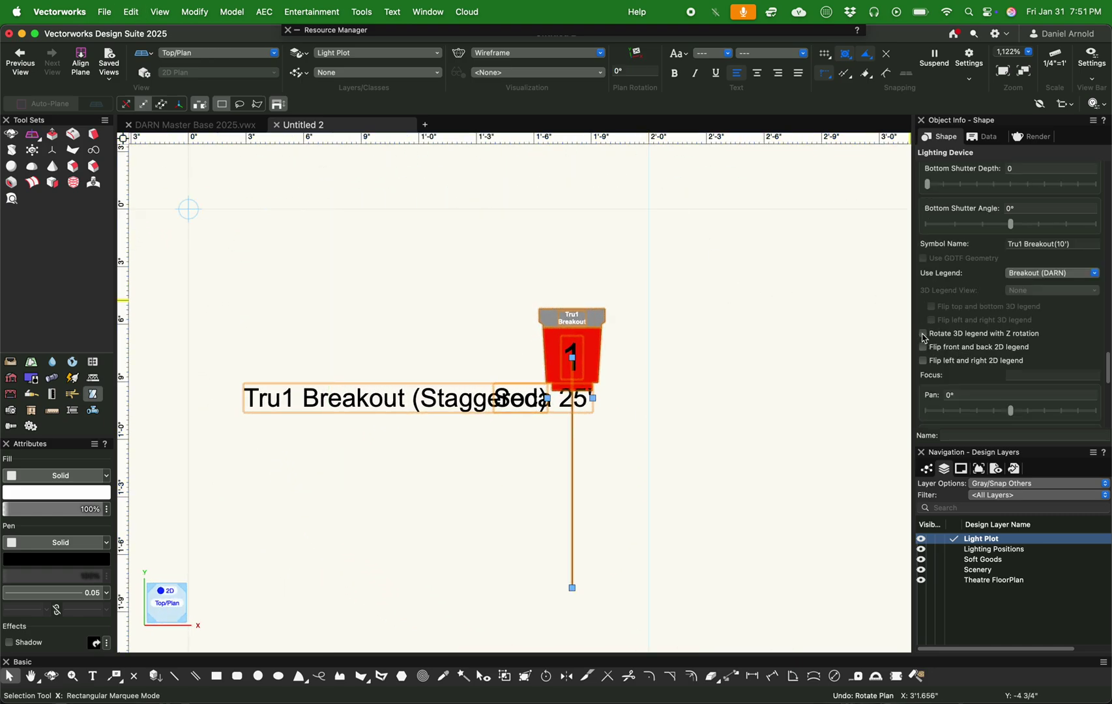
Toggle the 3D Z-rotation and 2D flip legend checkboxes, leaving both off
click(924, 334)
click(924, 335)
click(924, 361)
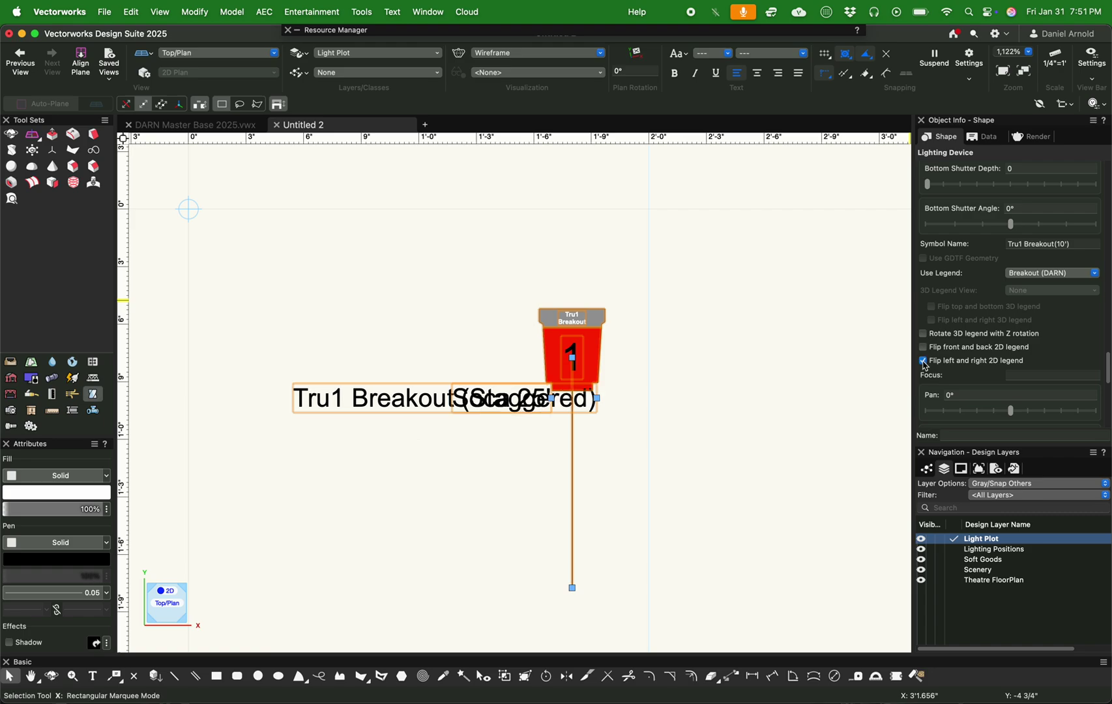
click(924, 361)
click(924, 361)
click(924, 361)
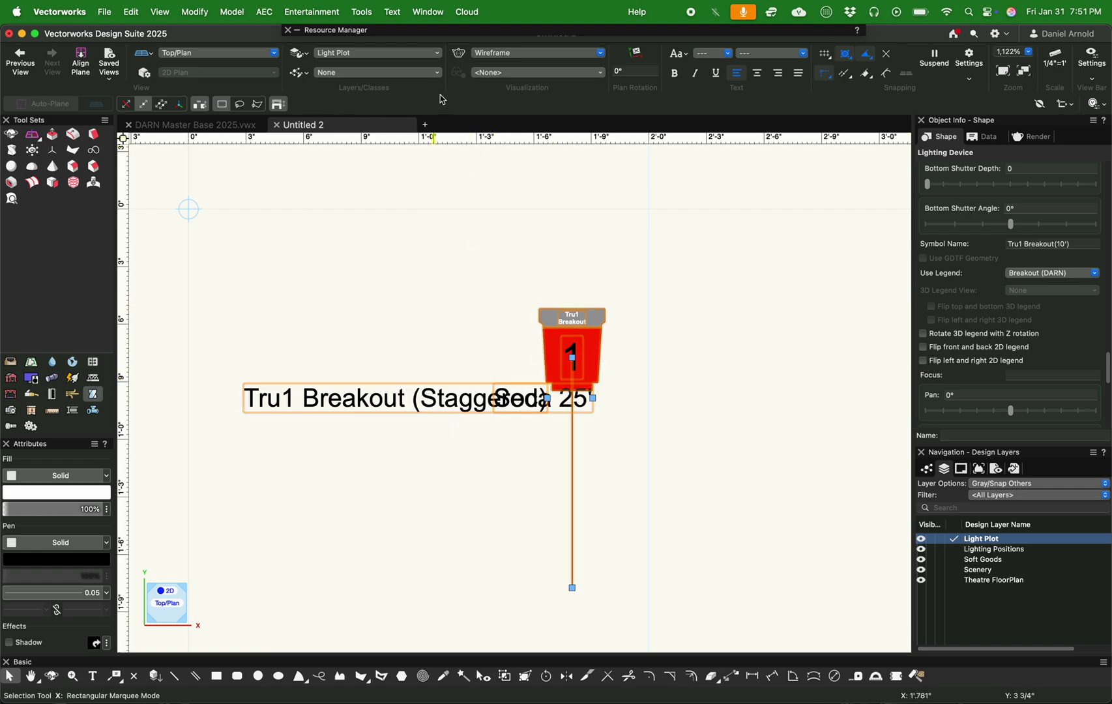
Open Label Legend Manager and edit the fields of the Breakout (DARN) legend
click(315, 13)
mouse_move(365, 49)
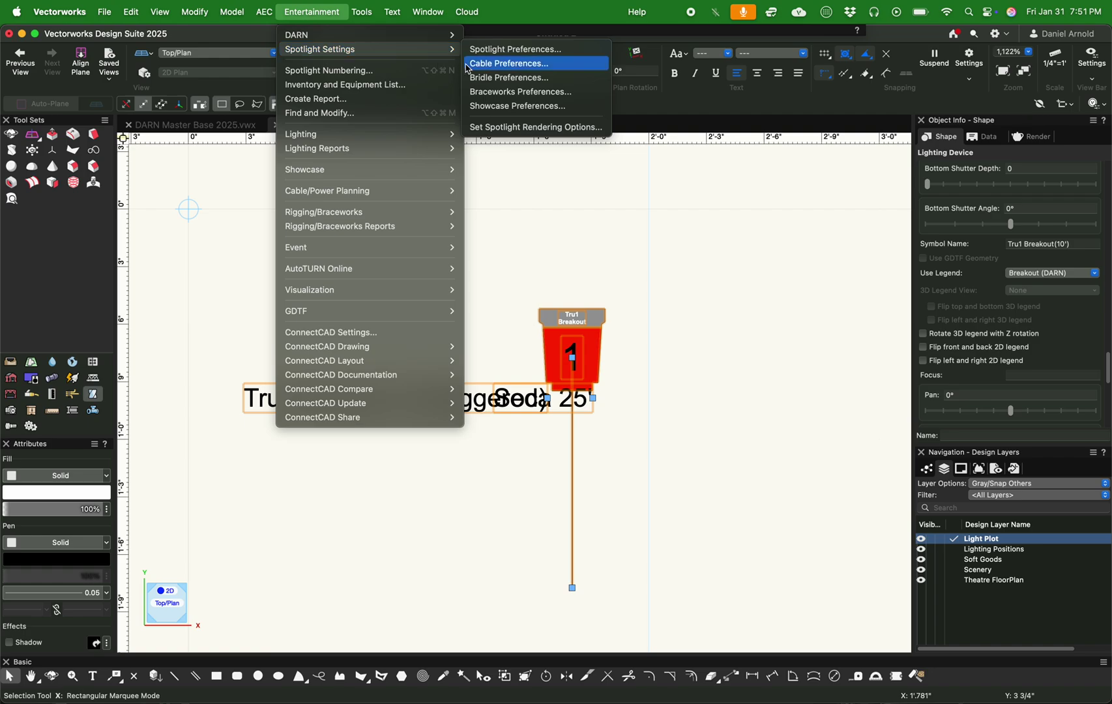
mouse_move(421, 134)
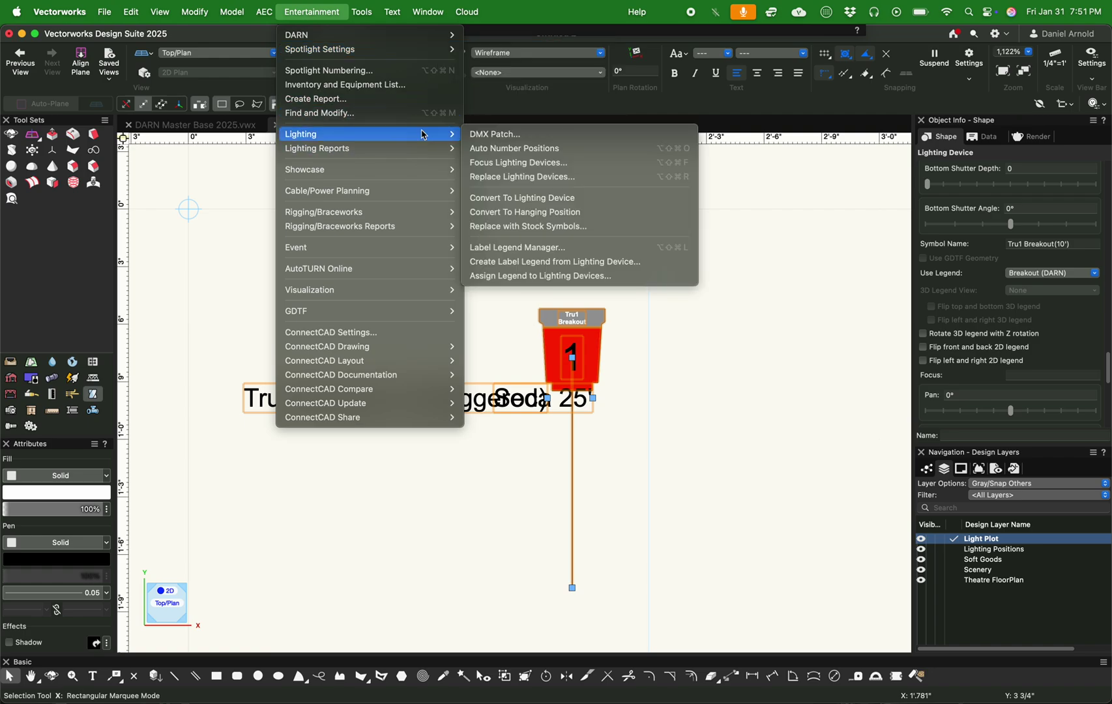
click(557, 250)
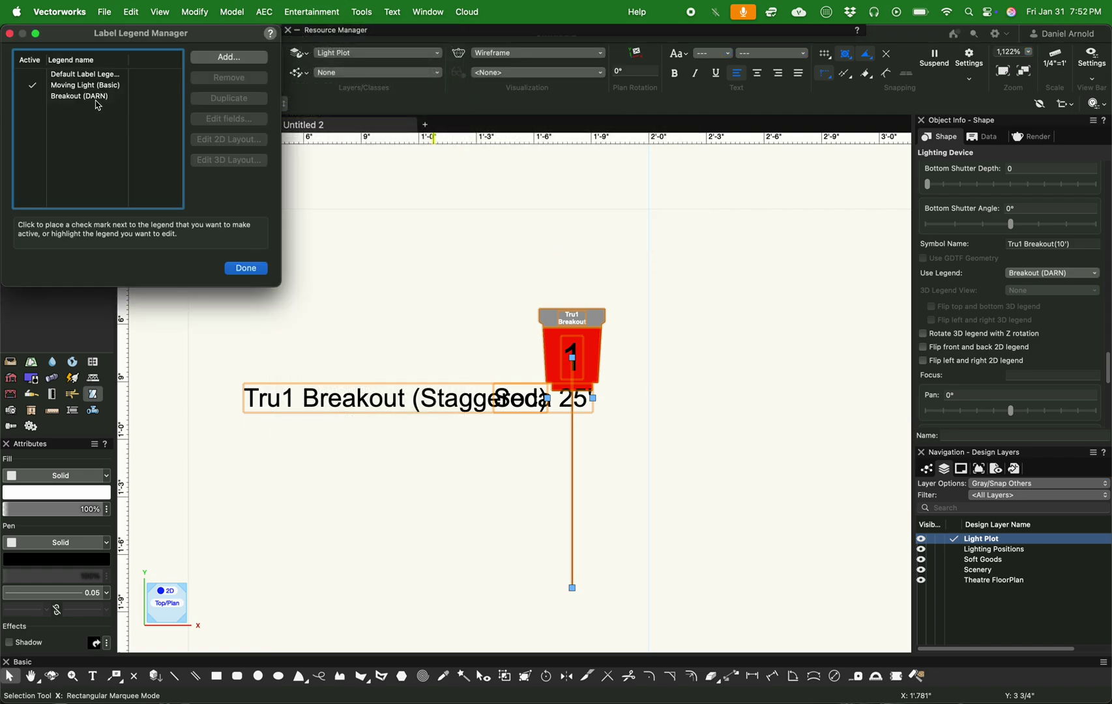
click(76, 98)
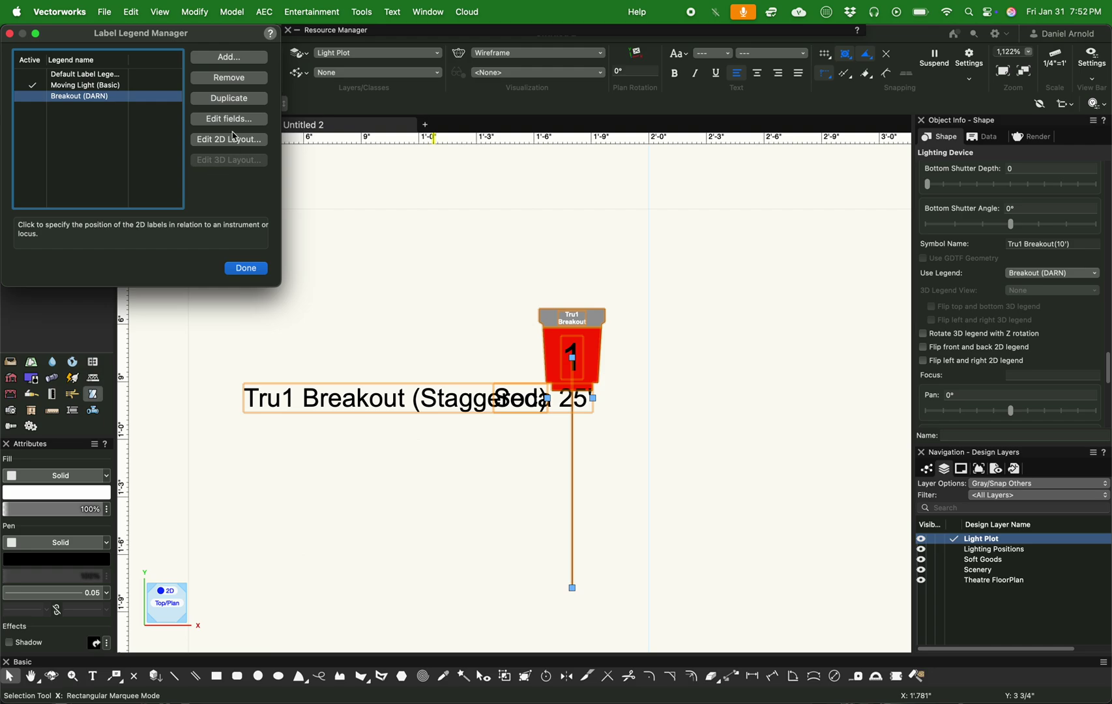
click(229, 120)
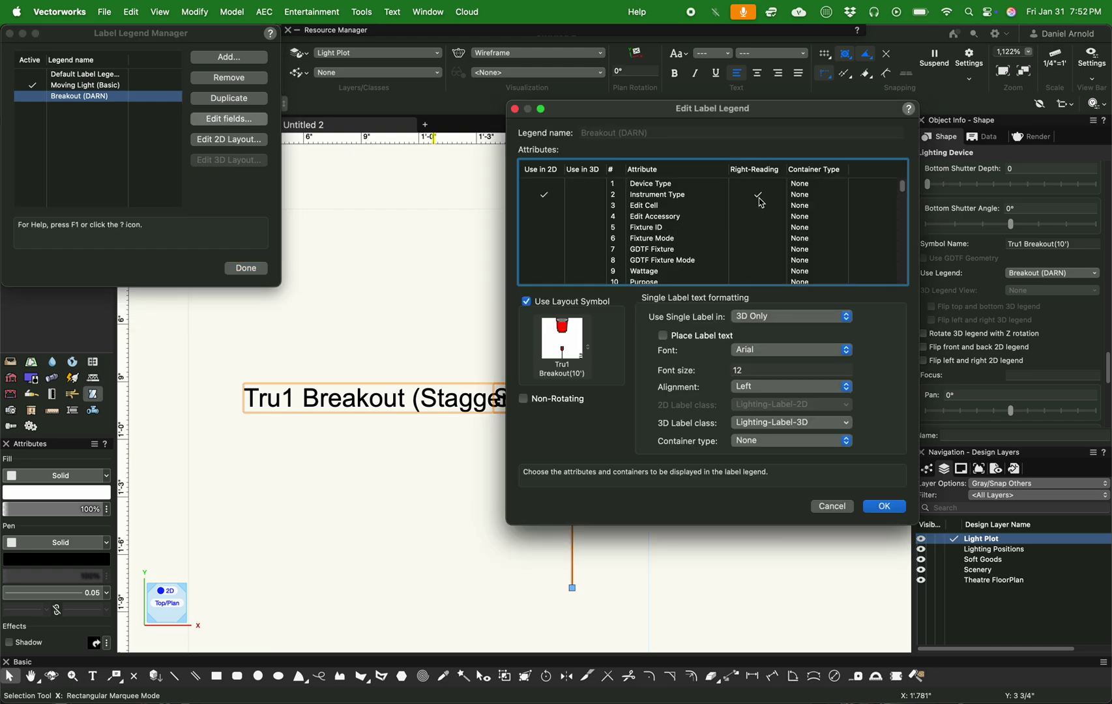
Uncheck Right-Reading for the Cable field and save the legend changes
scroll(760, 267, down, 5)
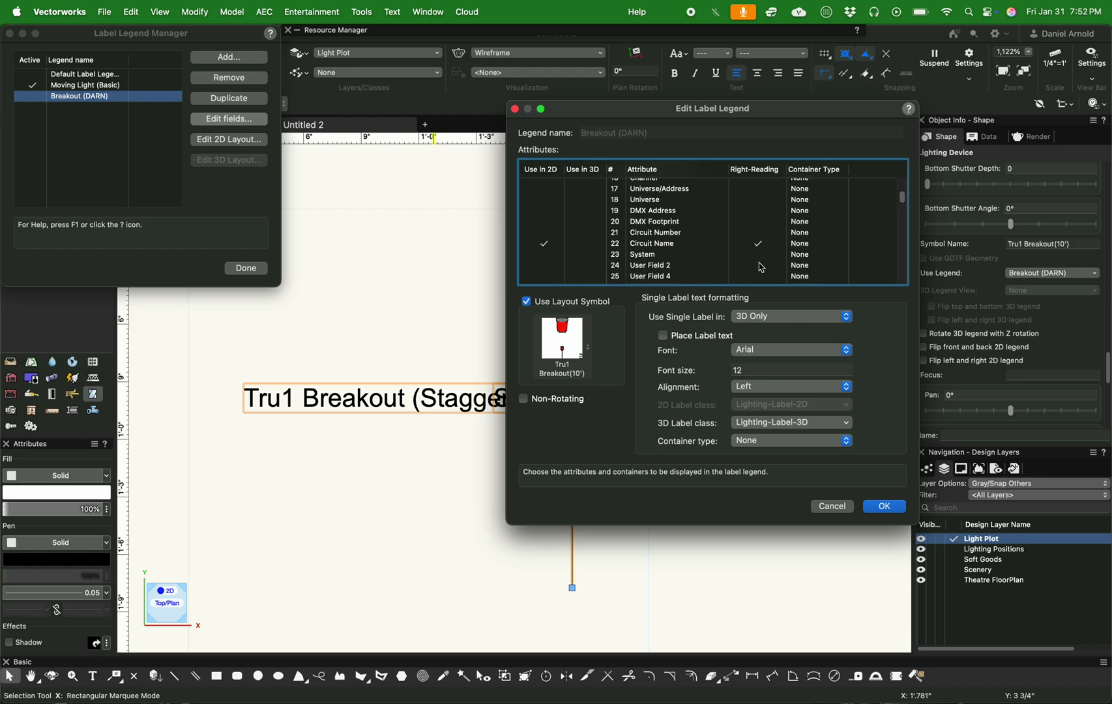
scroll(767, 286, down, 6)
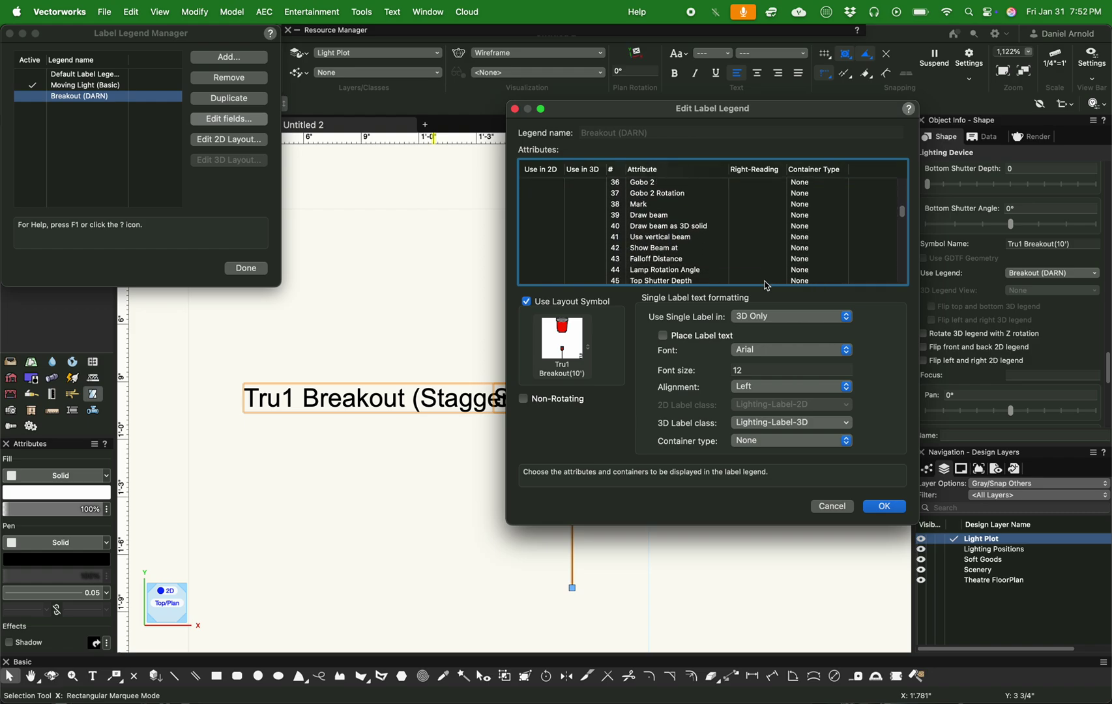
scroll(767, 286, down, 14)
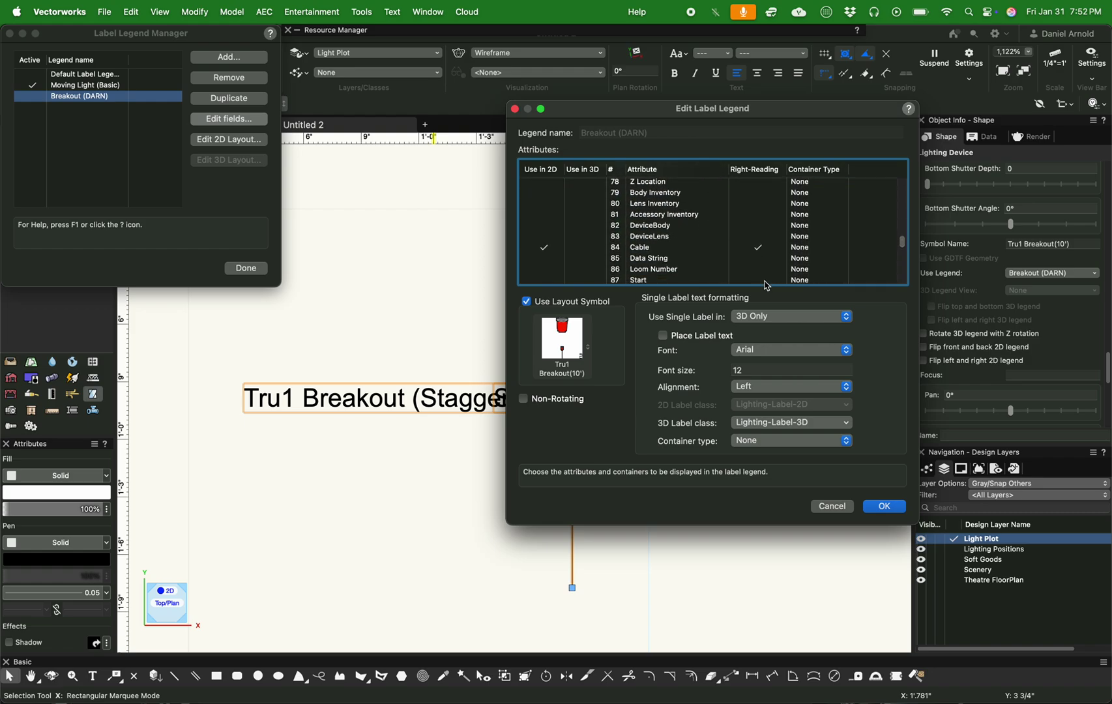
scroll(767, 285, down, 2)
click(759, 193)
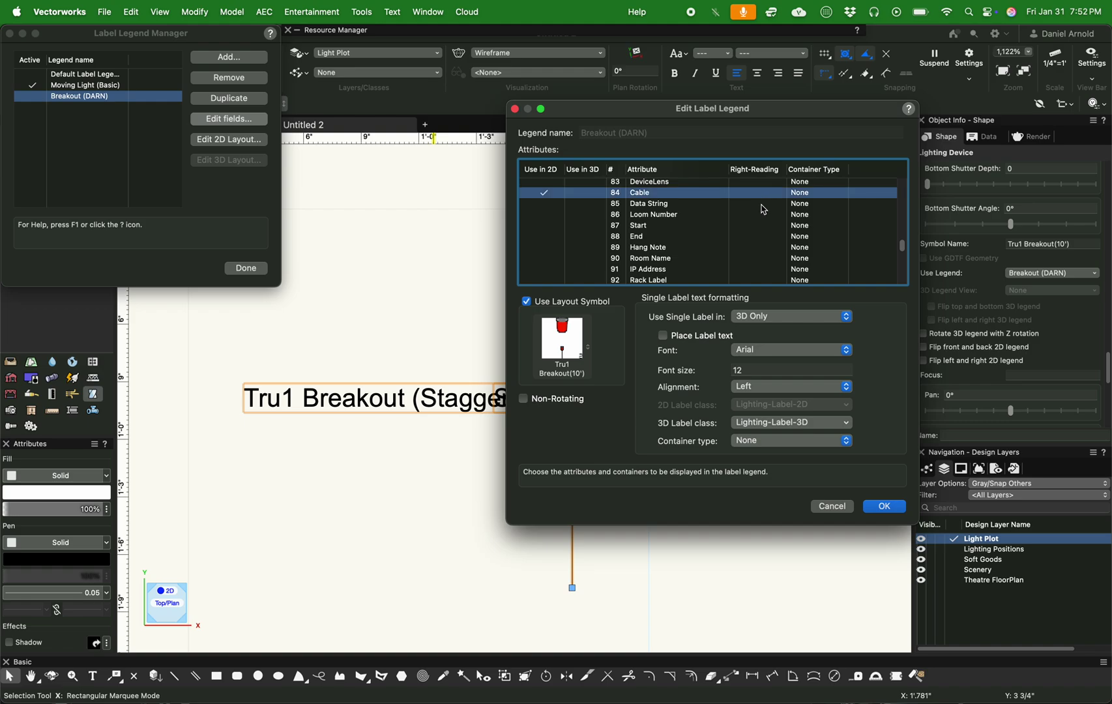
click(884, 507)
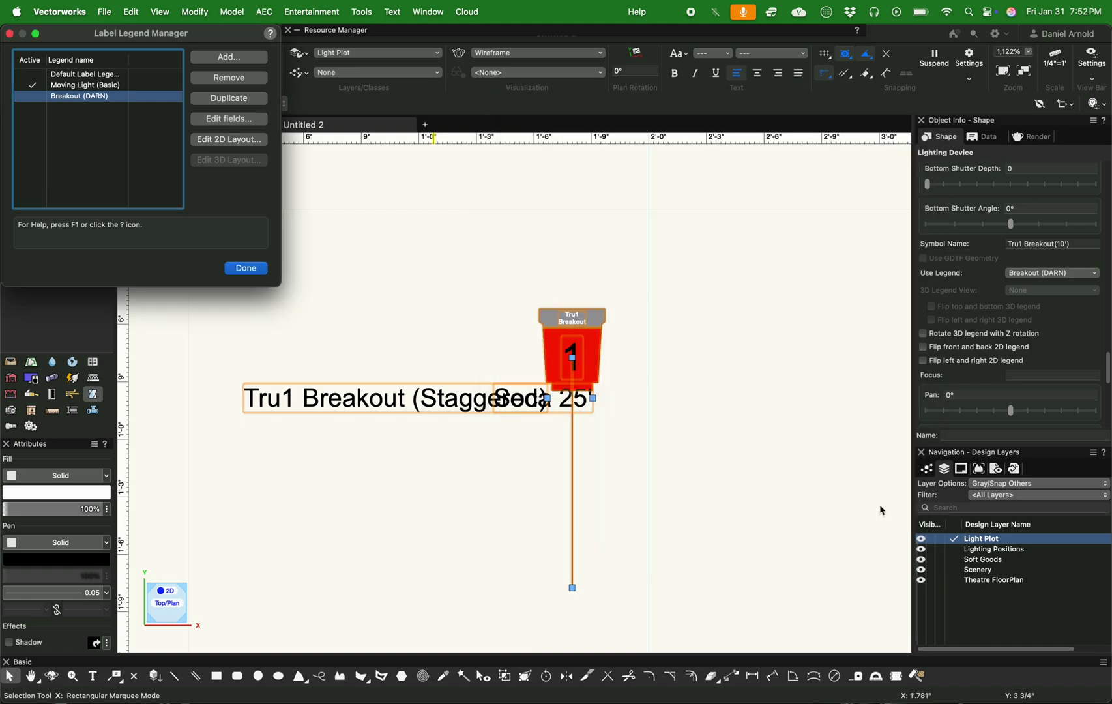
click(246, 268)
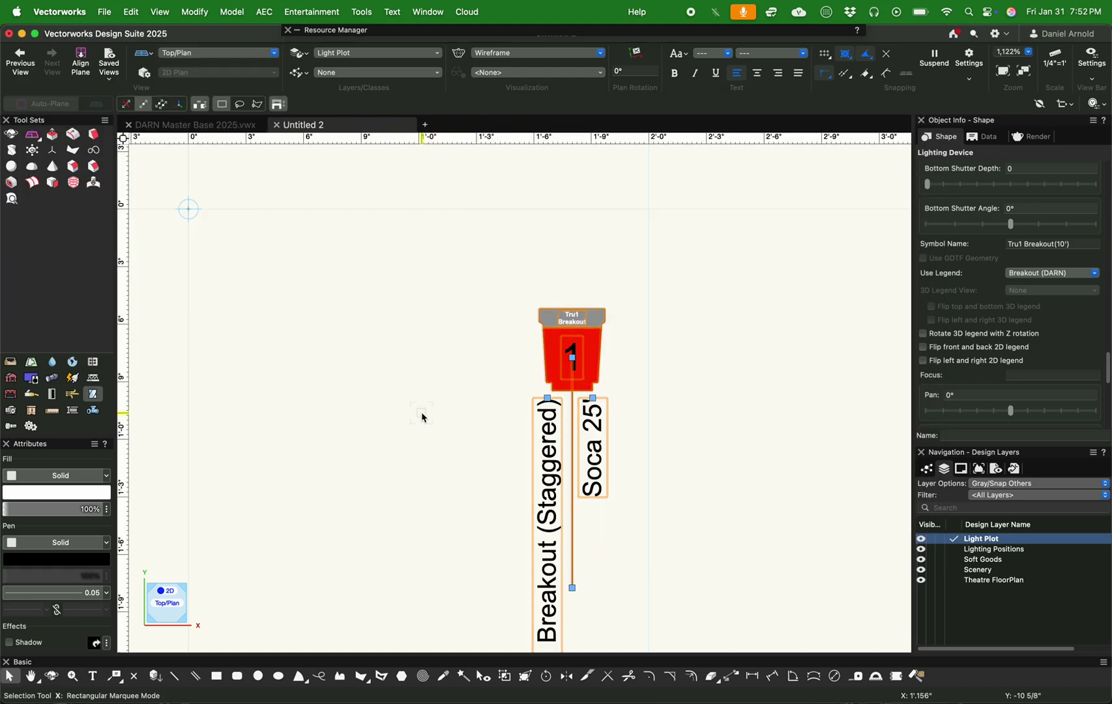
Deselect the breakout device and show the Classes list in the Navigation palette
click(423, 418)
scroll(435, 461, down, 3)
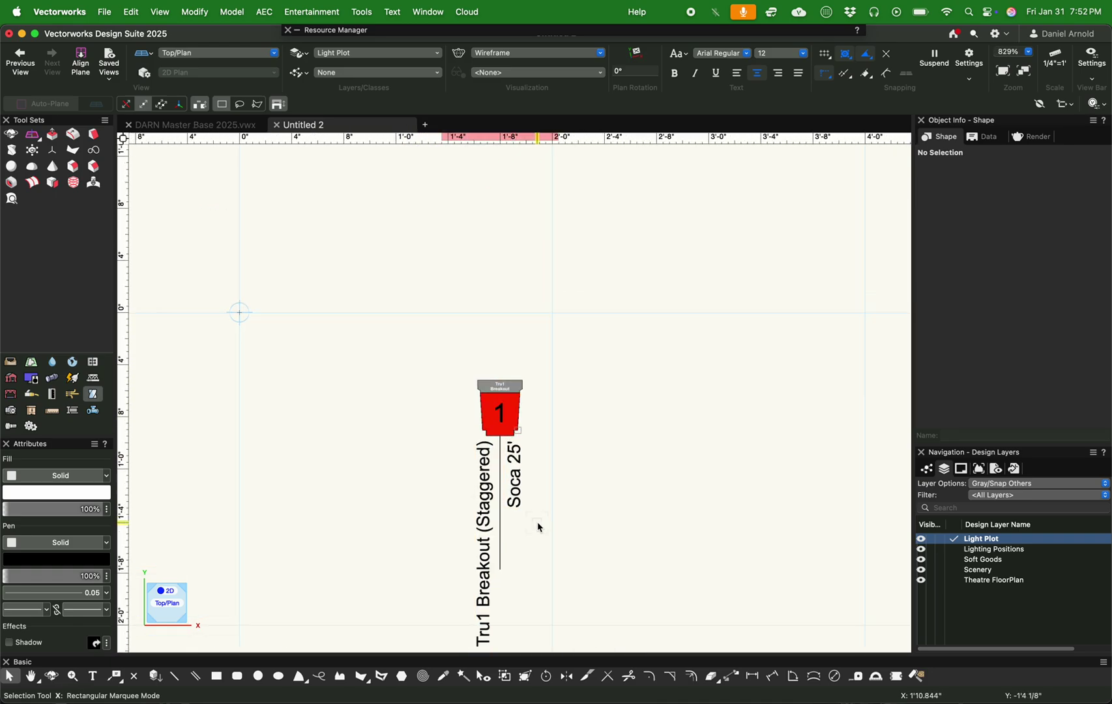
scroll(537, 525, down, 3)
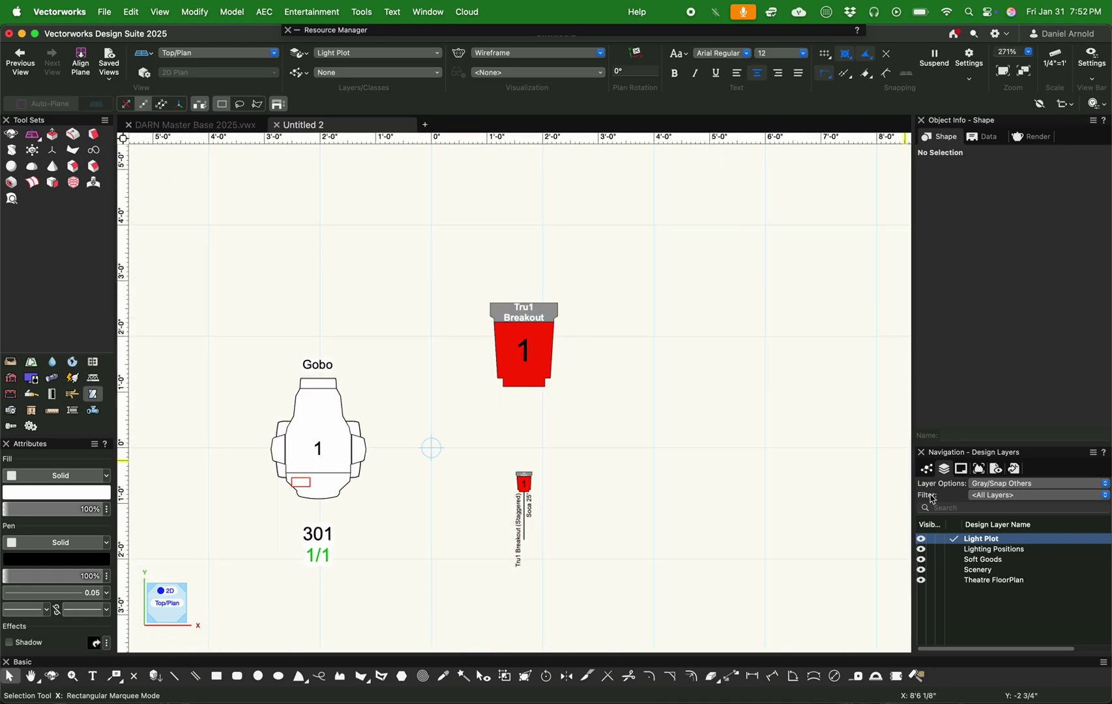
click(927, 469)
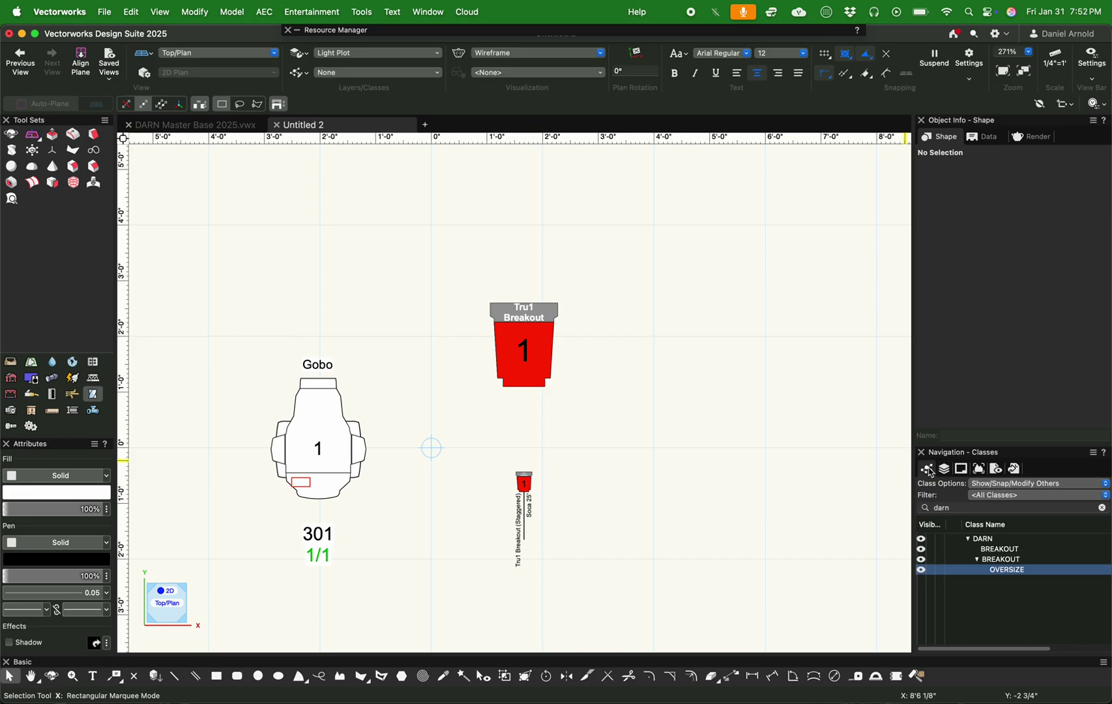
Toggle the OVERSIZE class visibility off and on, leaving it visible
click(931, 572)
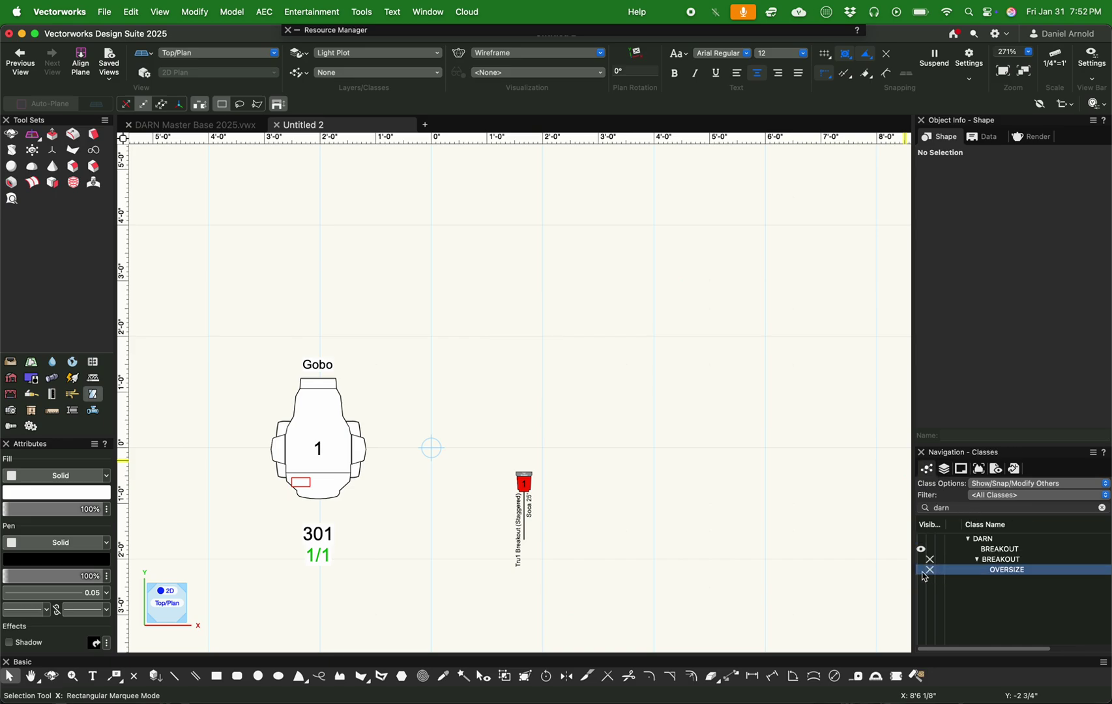
click(923, 571)
click(931, 572)
click(923, 572)
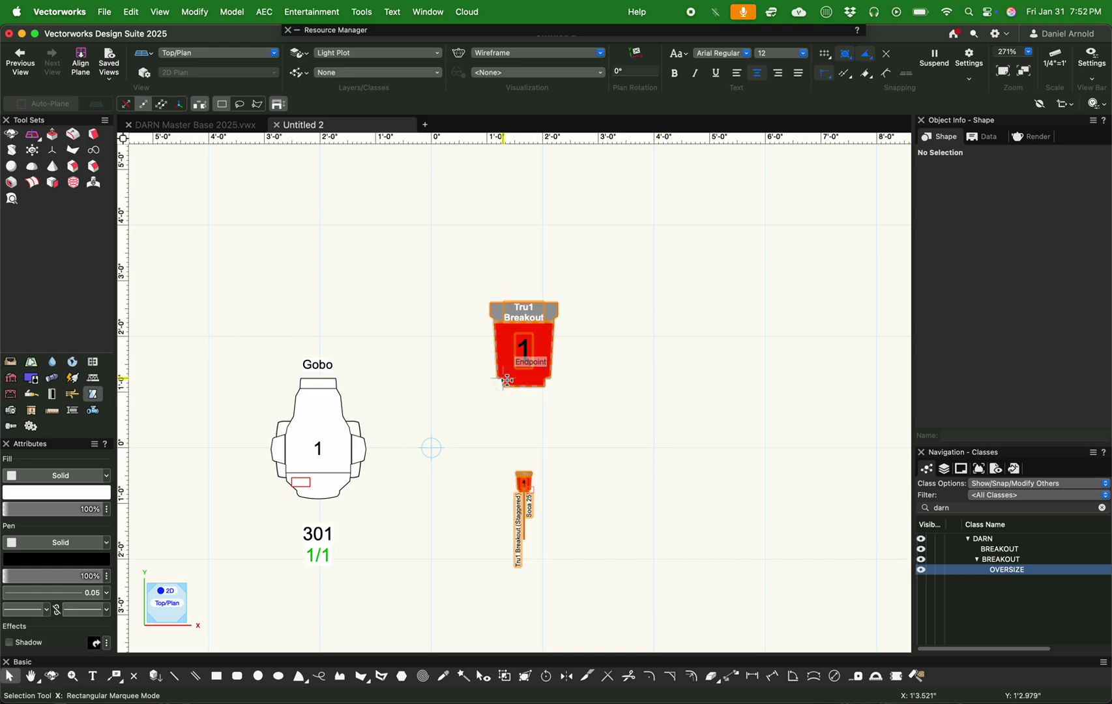
Place a copy of the Gobo moving light to the left of the original
scroll(845, 467, down, 3)
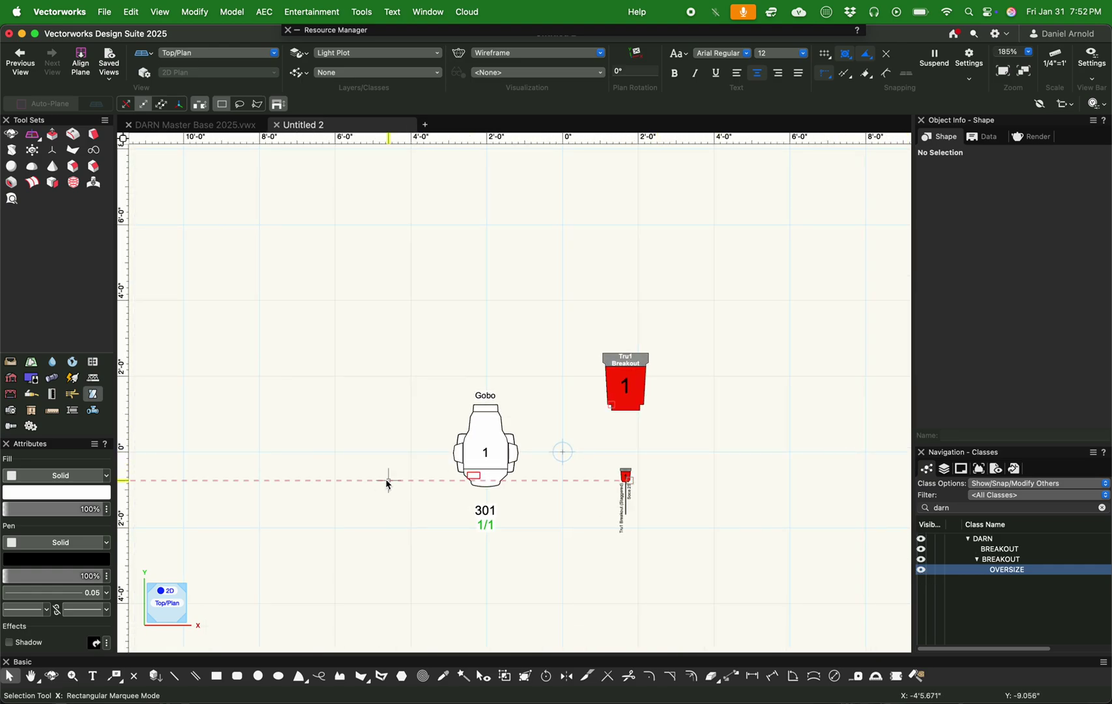
scroll(361, 486, up, 2)
scroll(362, 486, up, 2)
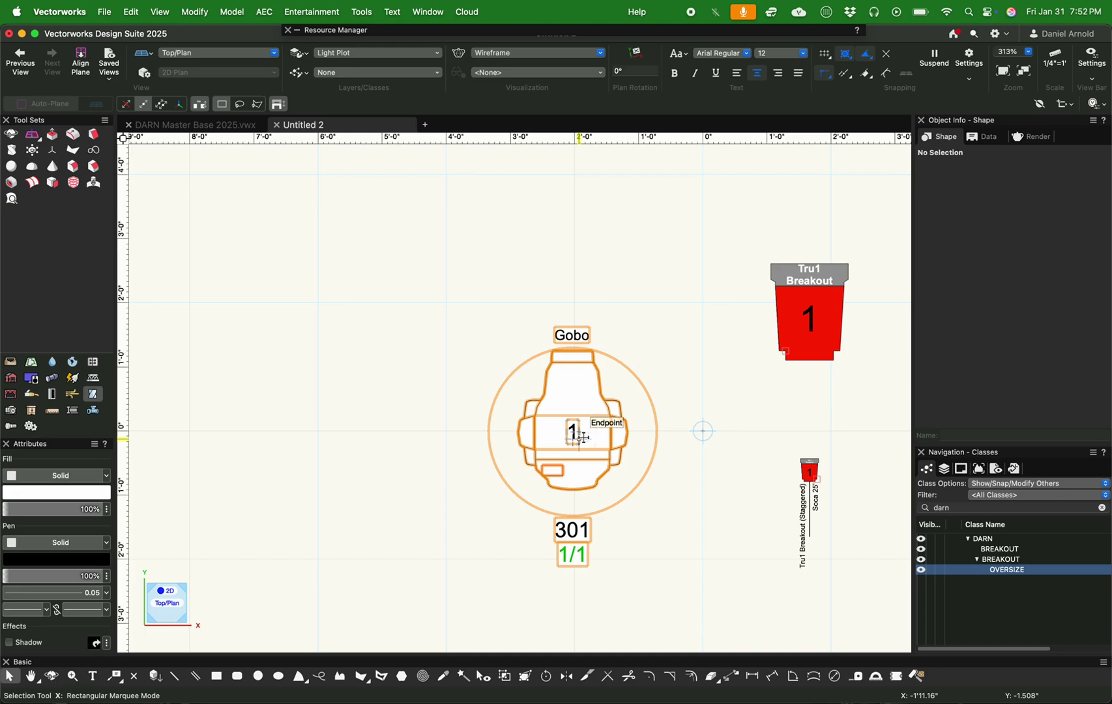
click(587, 417)
scroll(775, 416, down, 2)
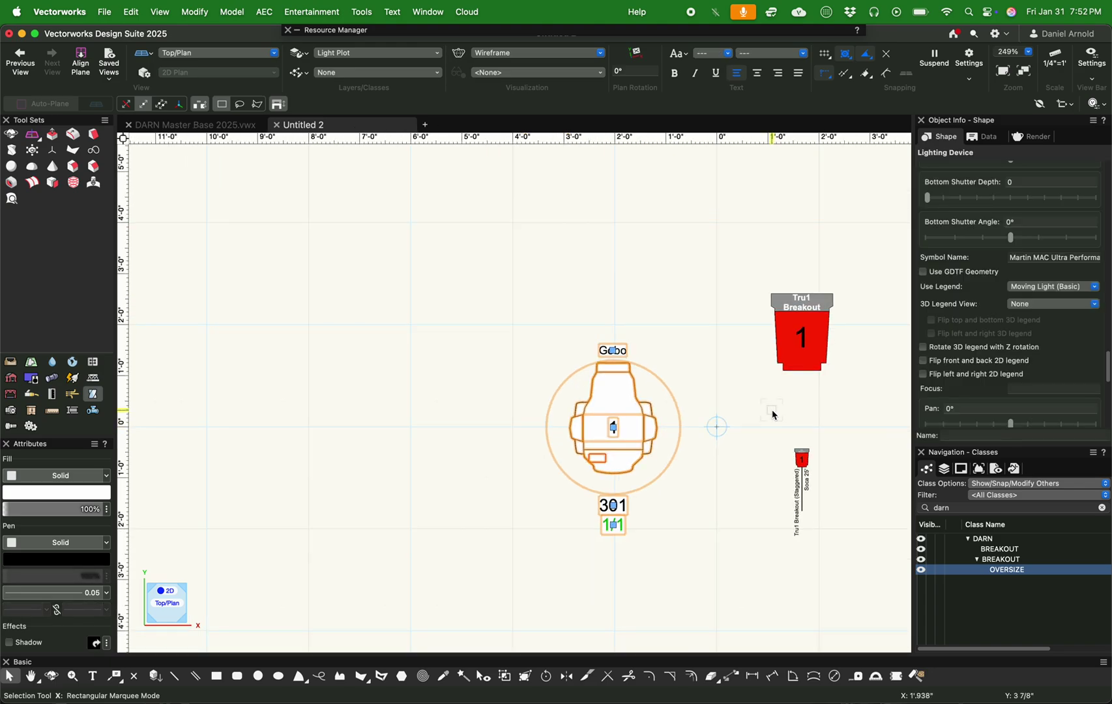
drag(617, 397, 441, 406)
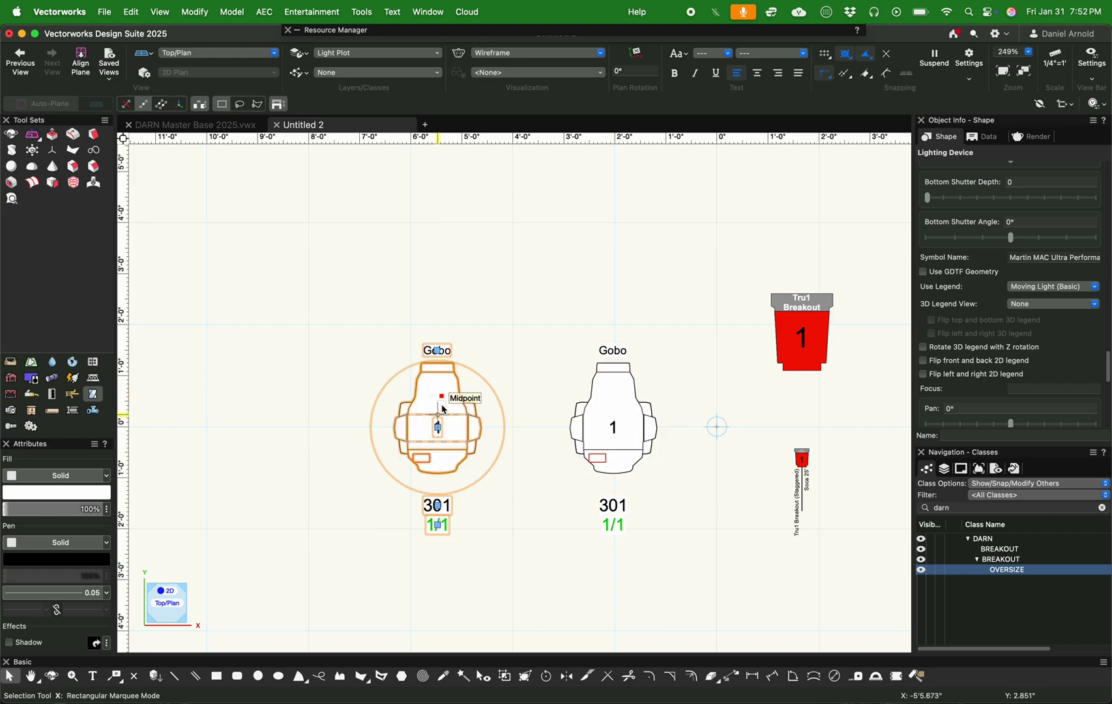
Open Replace Lighting Device to choose a different fixture
scroll(1005, 289, up, 10)
scroll(1005, 288, down, 5)
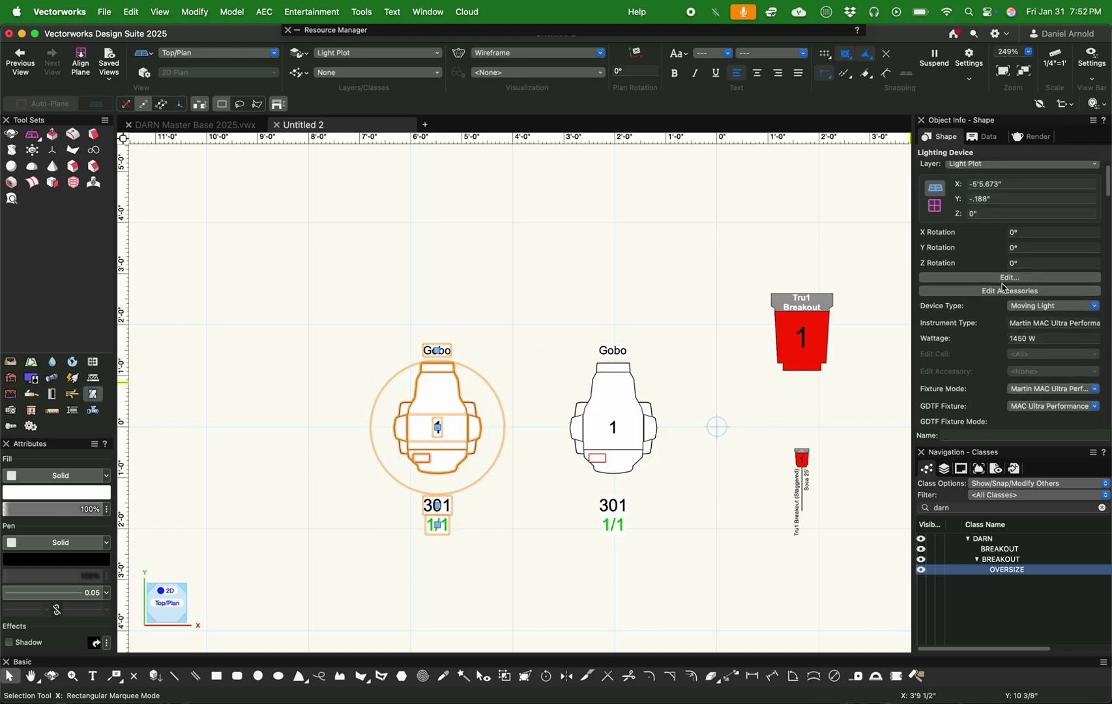
scroll(1005, 288, down, 15)
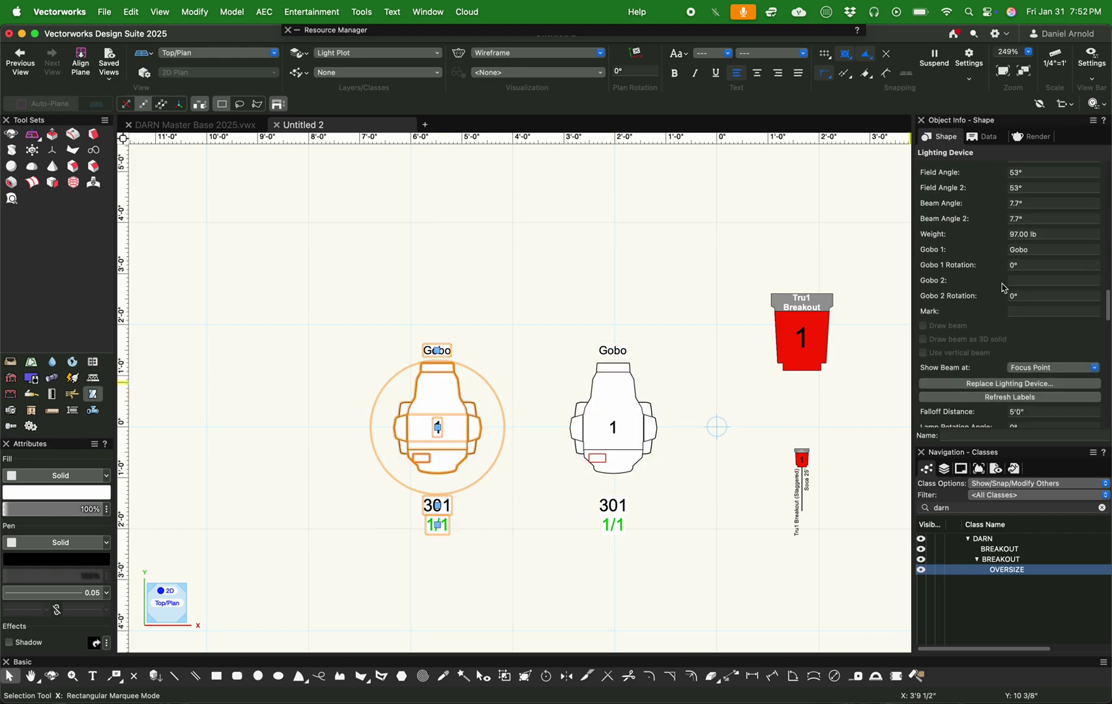
click(1009, 384)
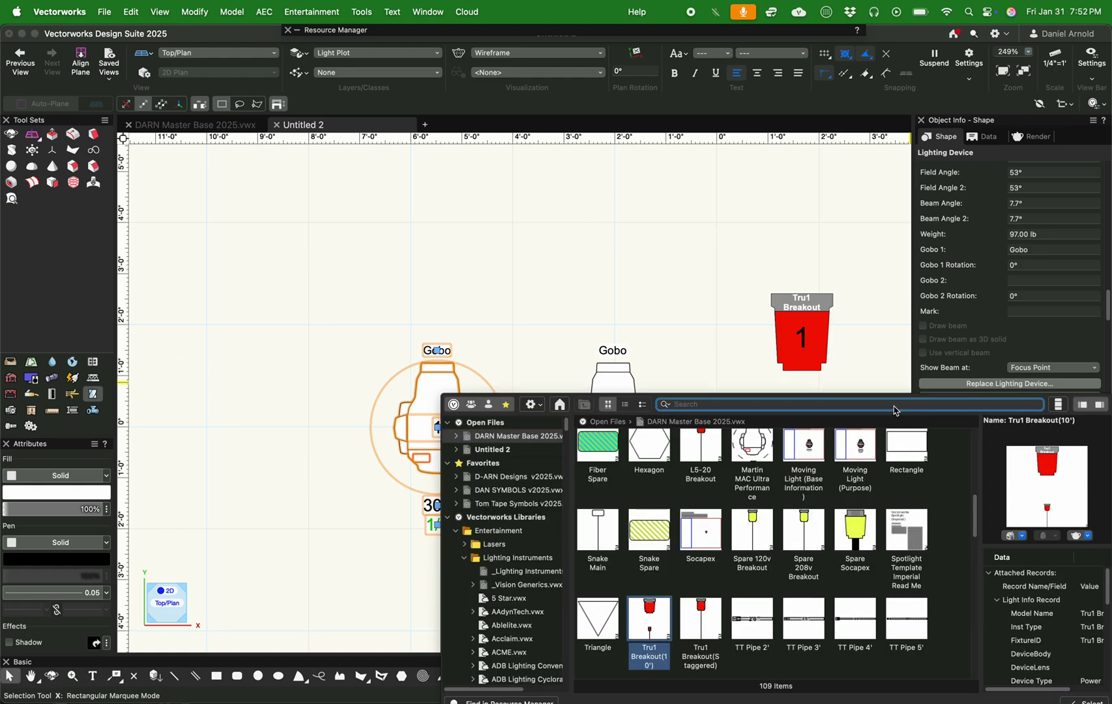
Search the libraries for 'Strike M' and swap the left device for a Chauvet Color Strike M
text(s)
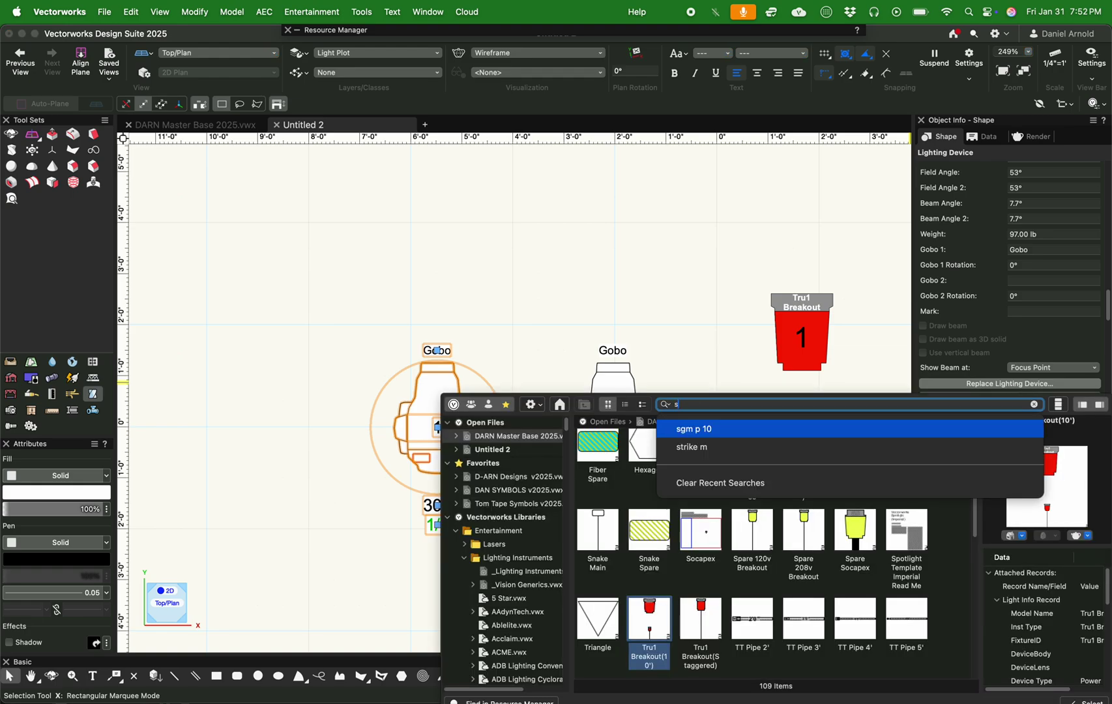
key(BackSpace)
text(Str)
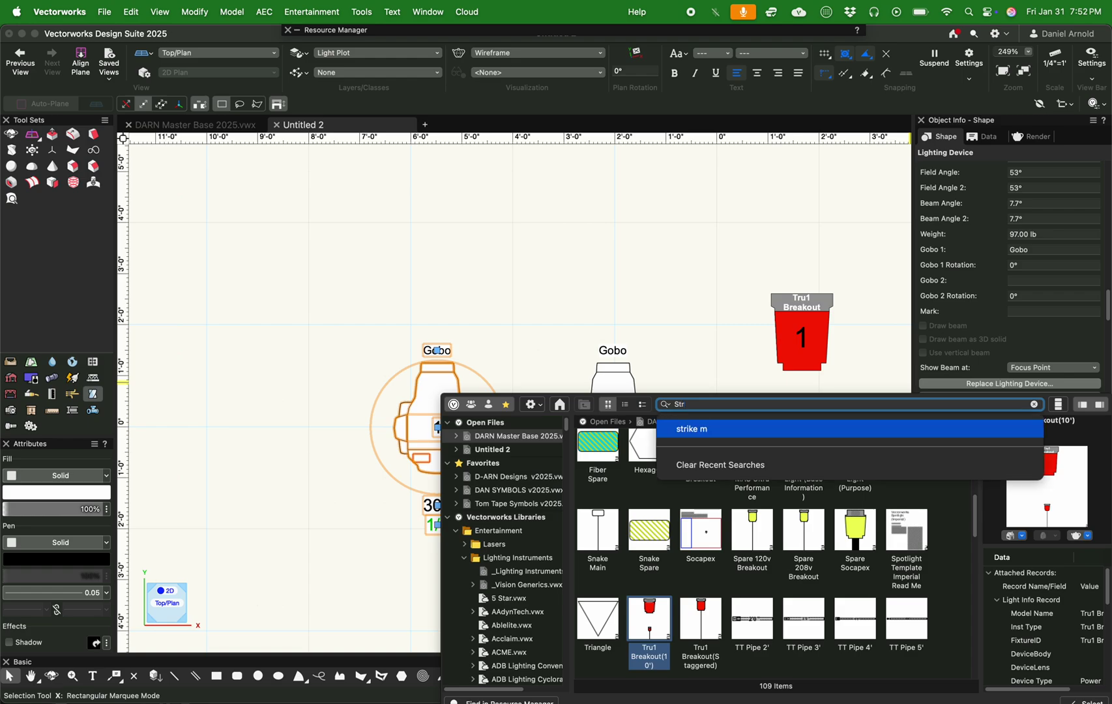
key(Return)
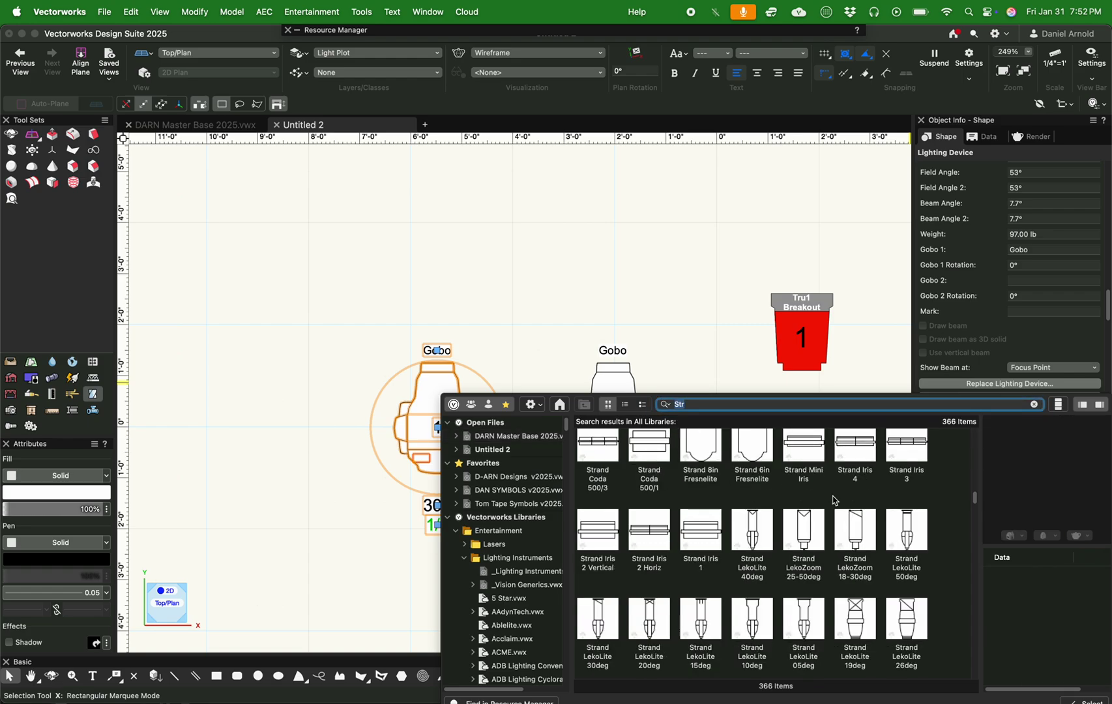
scroll(773, 494, up, 10)
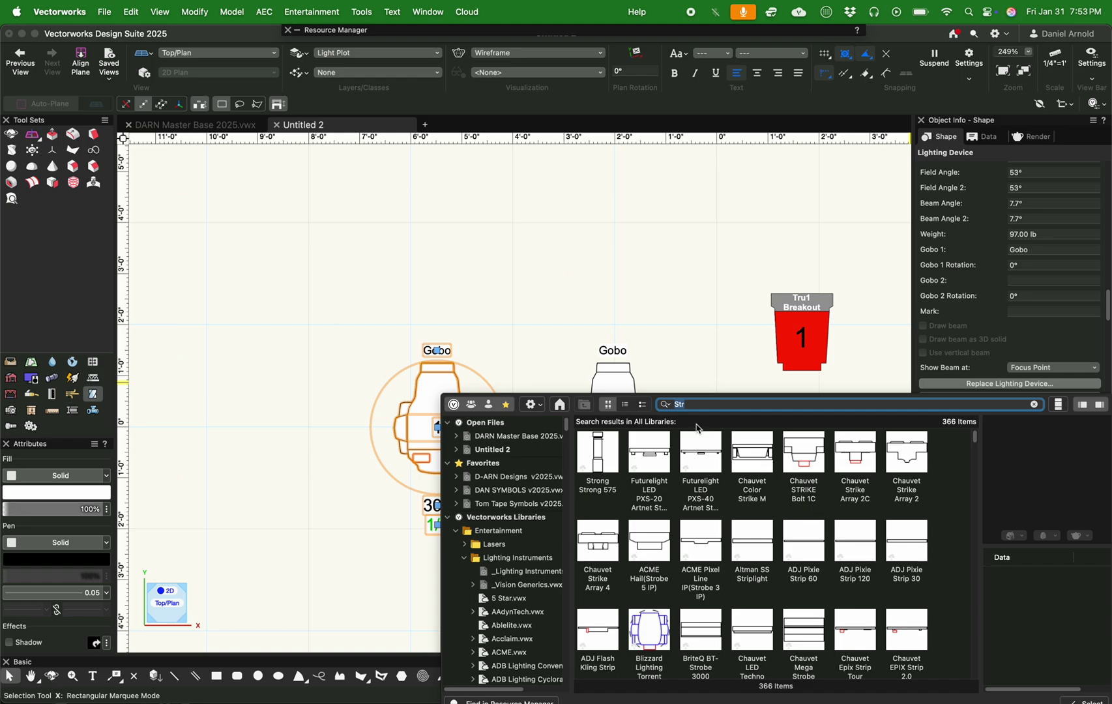
text(ike)
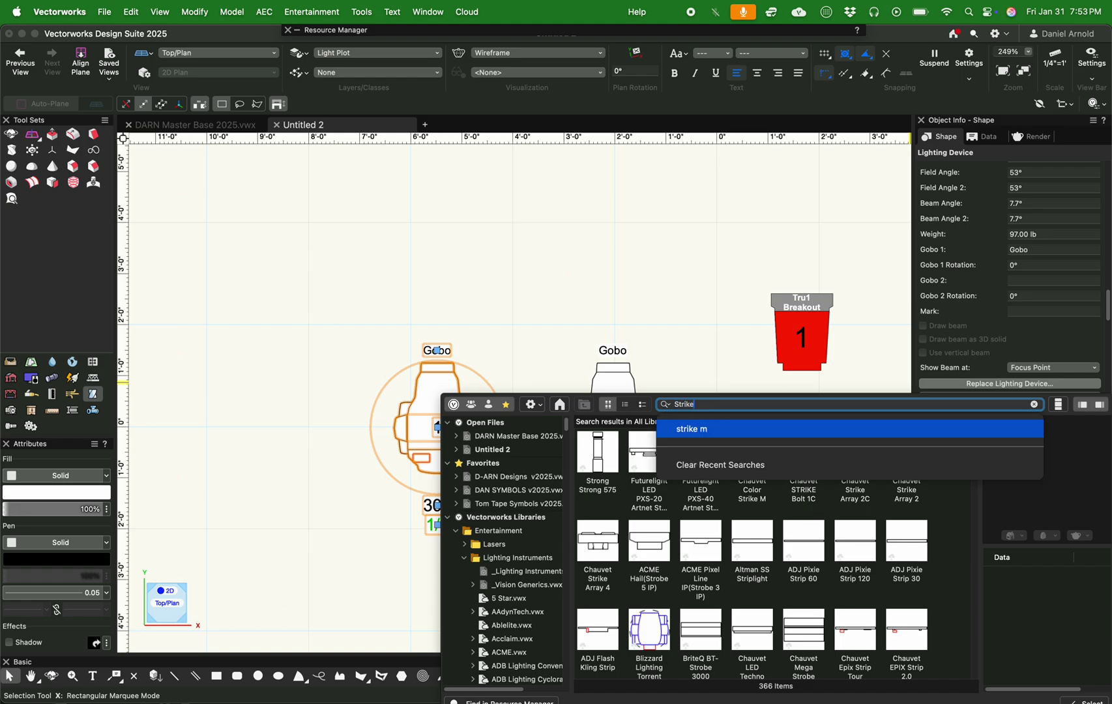
text( m)
key(Return)
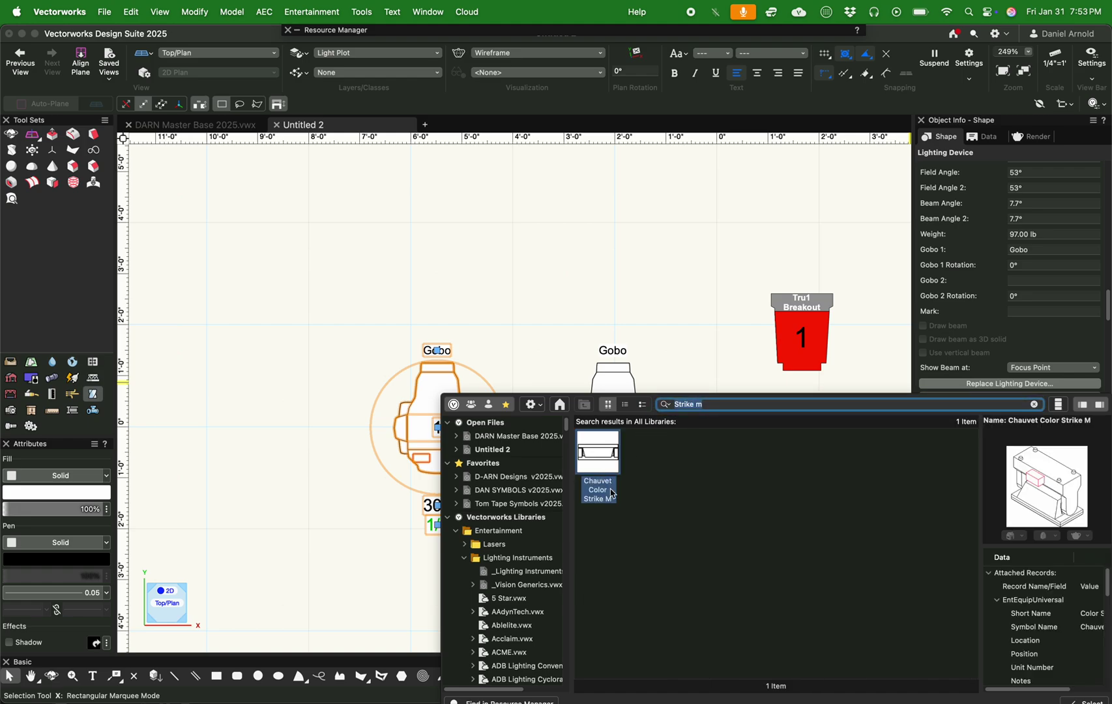
double_click(607, 453)
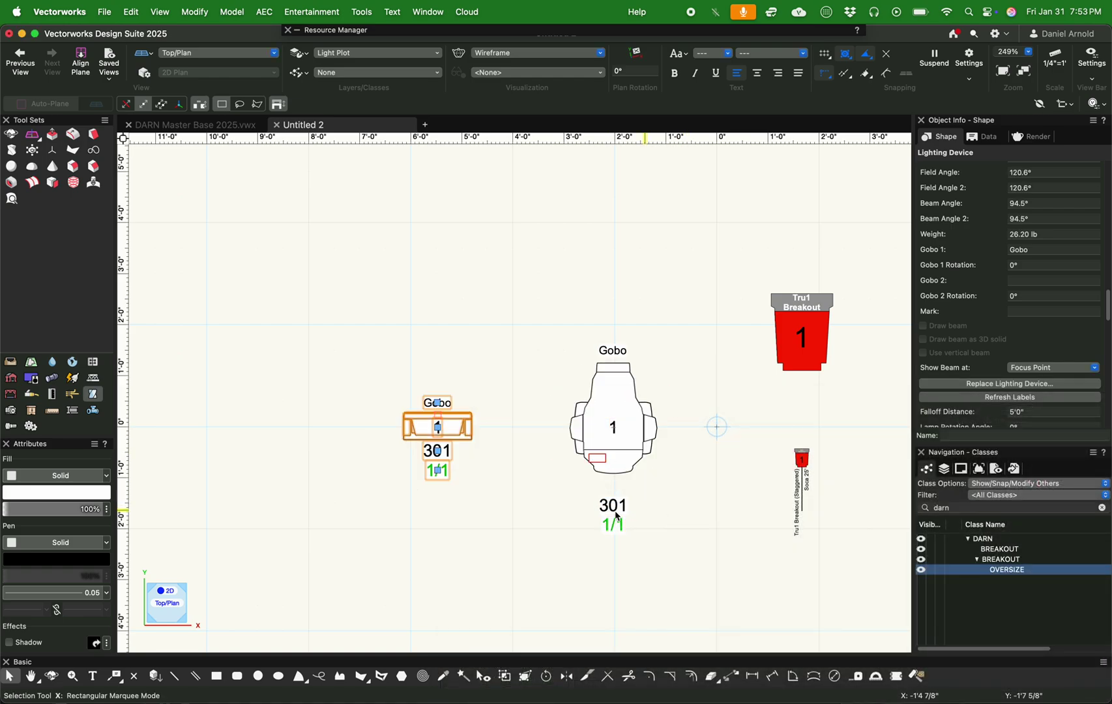
Select the left Strike M fixture and bring up the Entertainment > Lighting commands
click(500, 428)
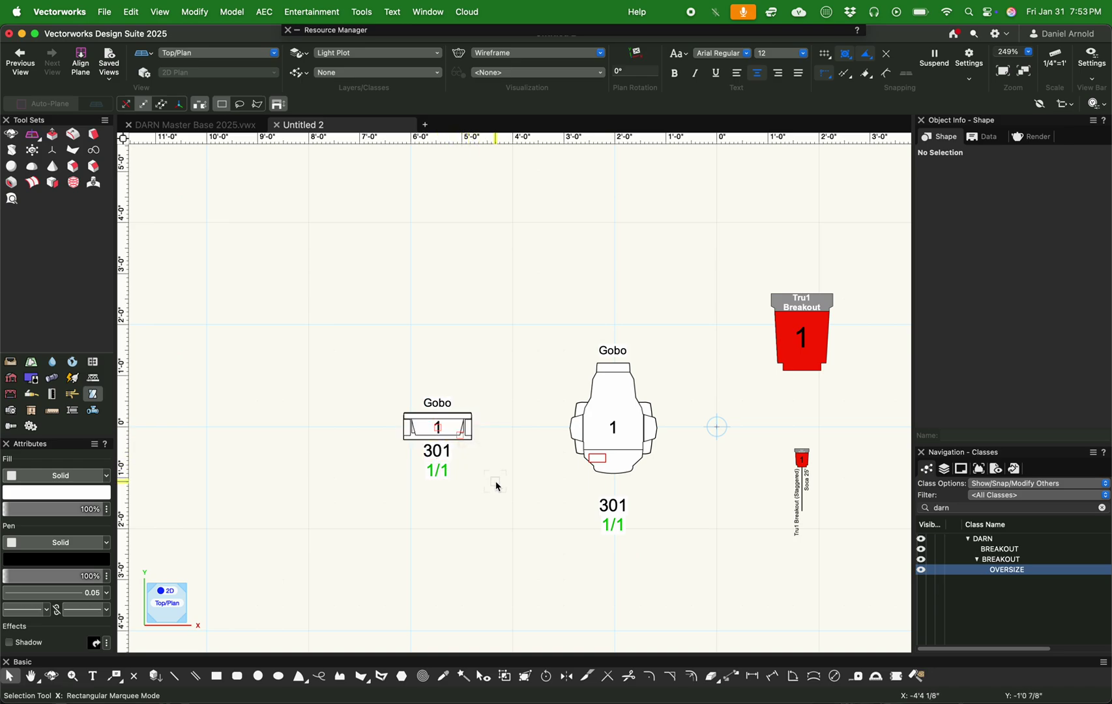
click(442, 432)
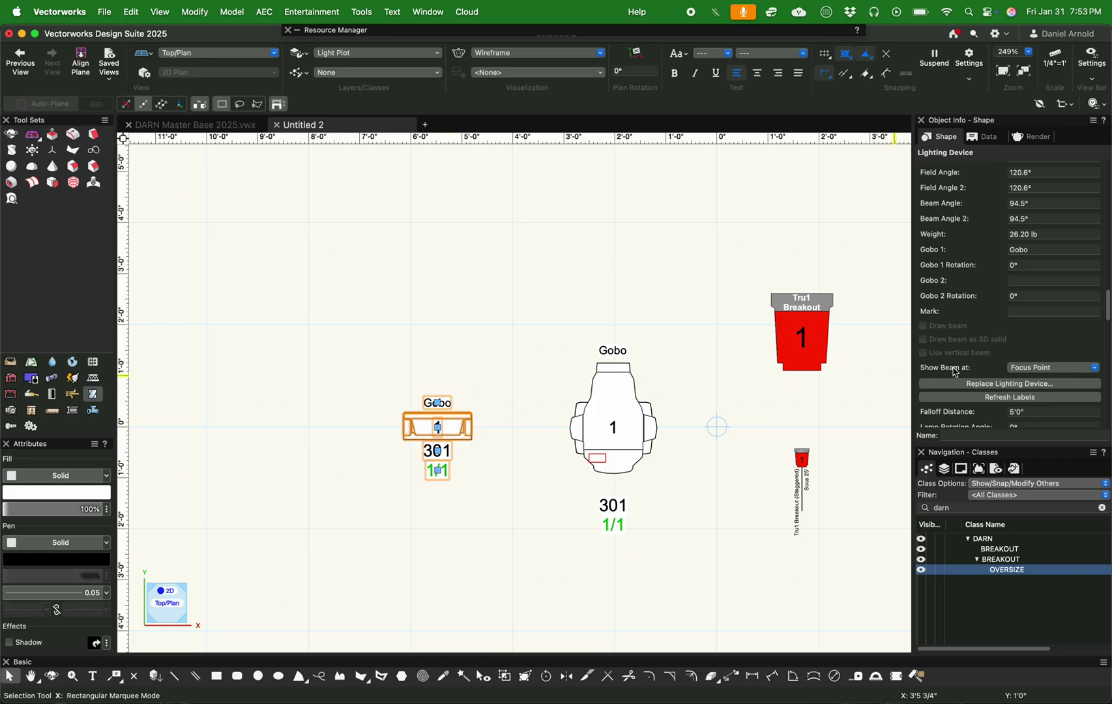
scroll(1003, 366, down, 8)
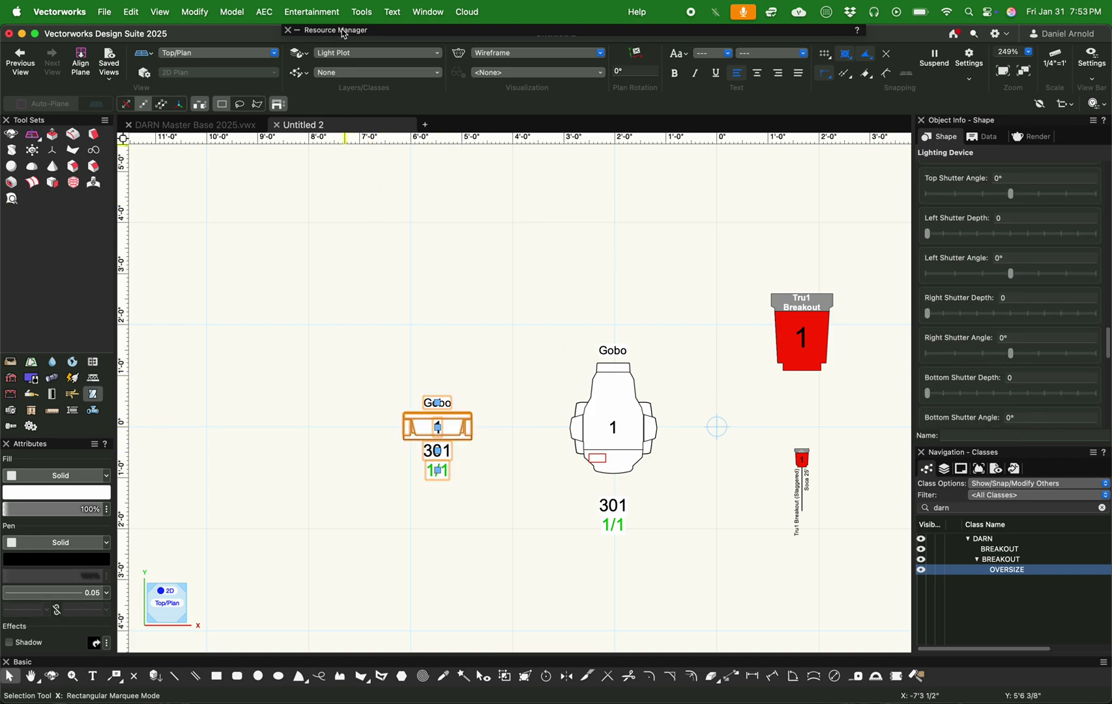
click(328, 13)
mouse_move(381, 133)
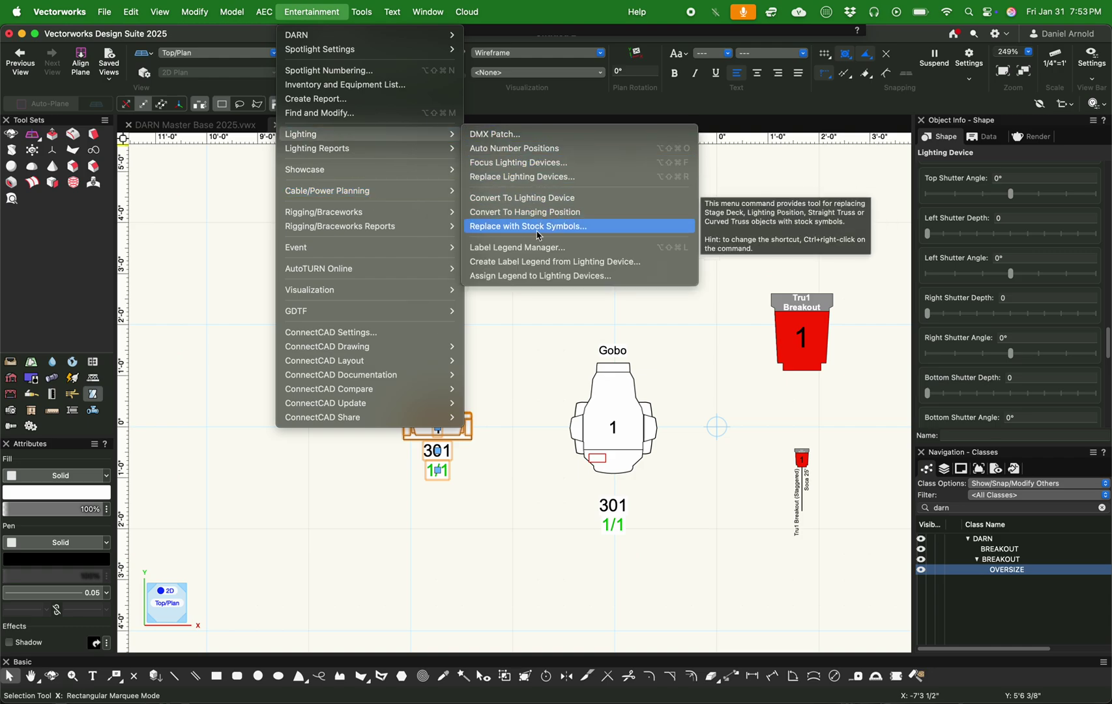
Use Create Label Legend from Lighting Device to make a legend named 'Strike M'
click(555, 262)
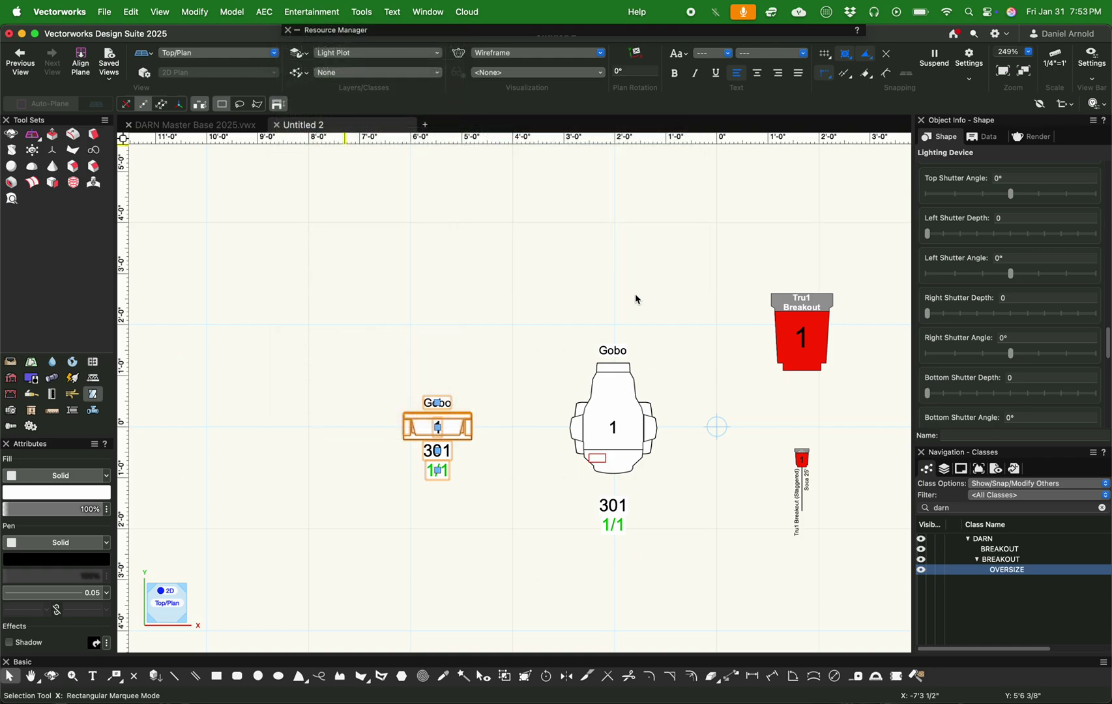
click(603, 222)
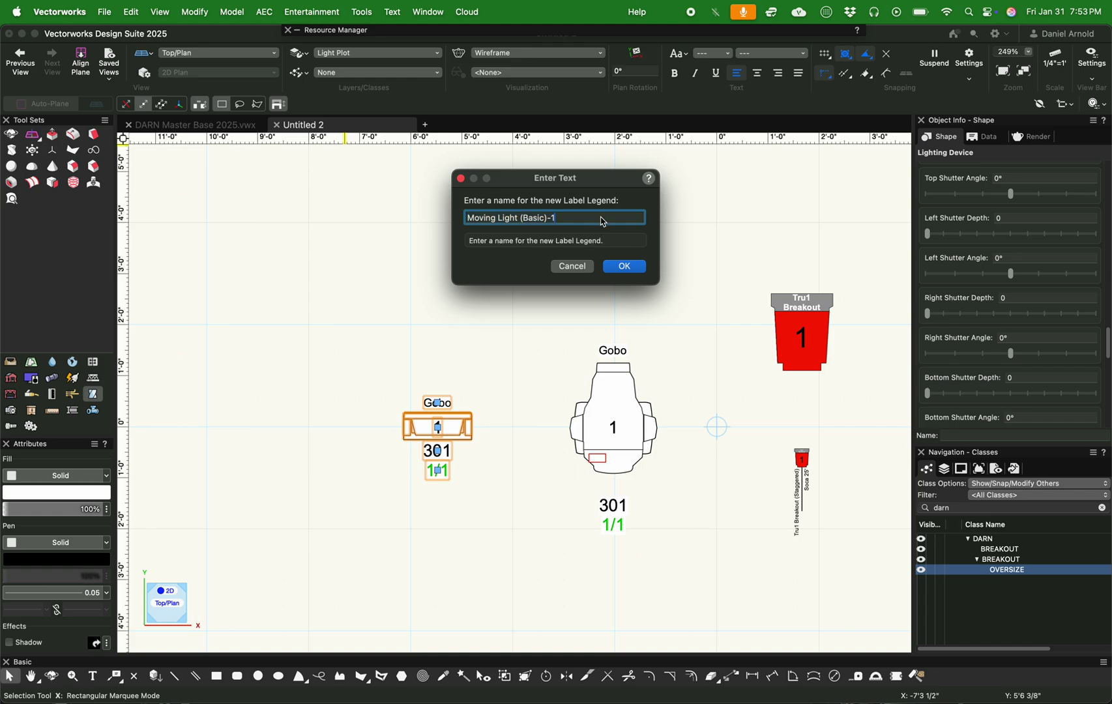
triple_click(603, 221)
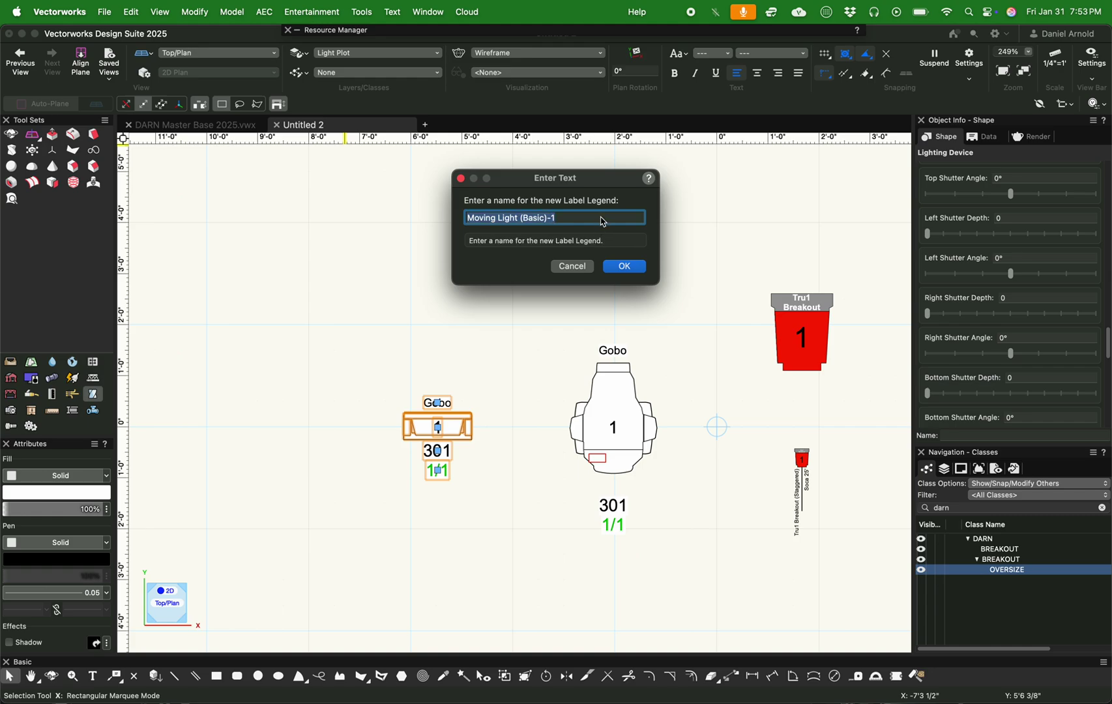
text(Strike M)
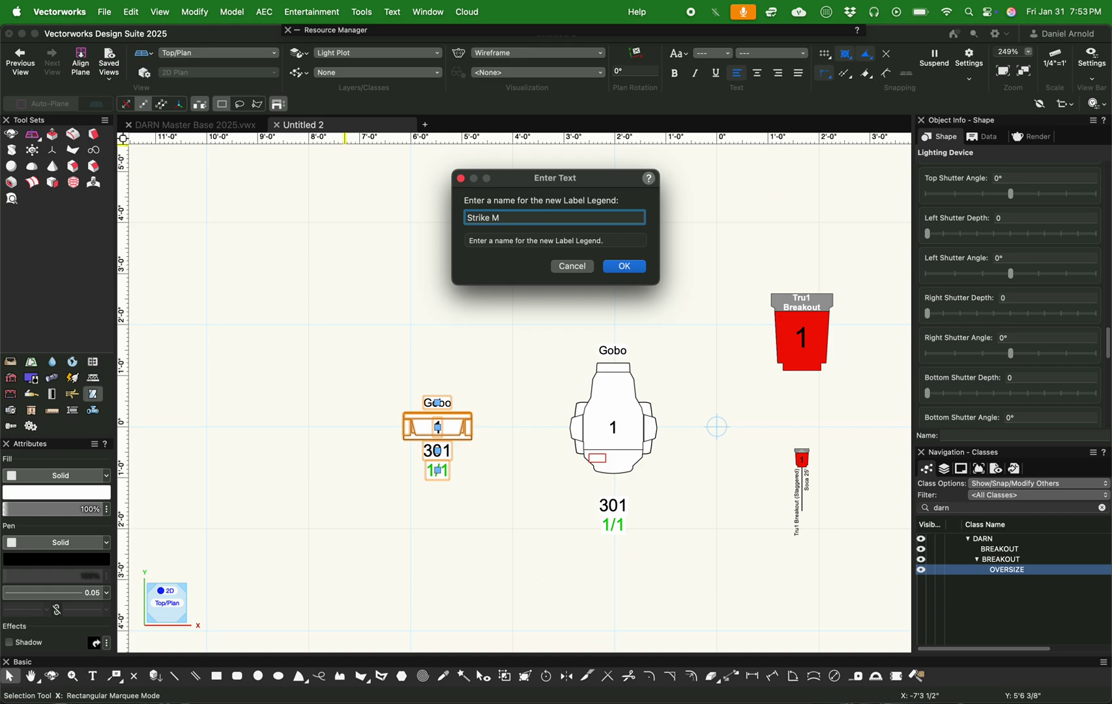
key(Return)
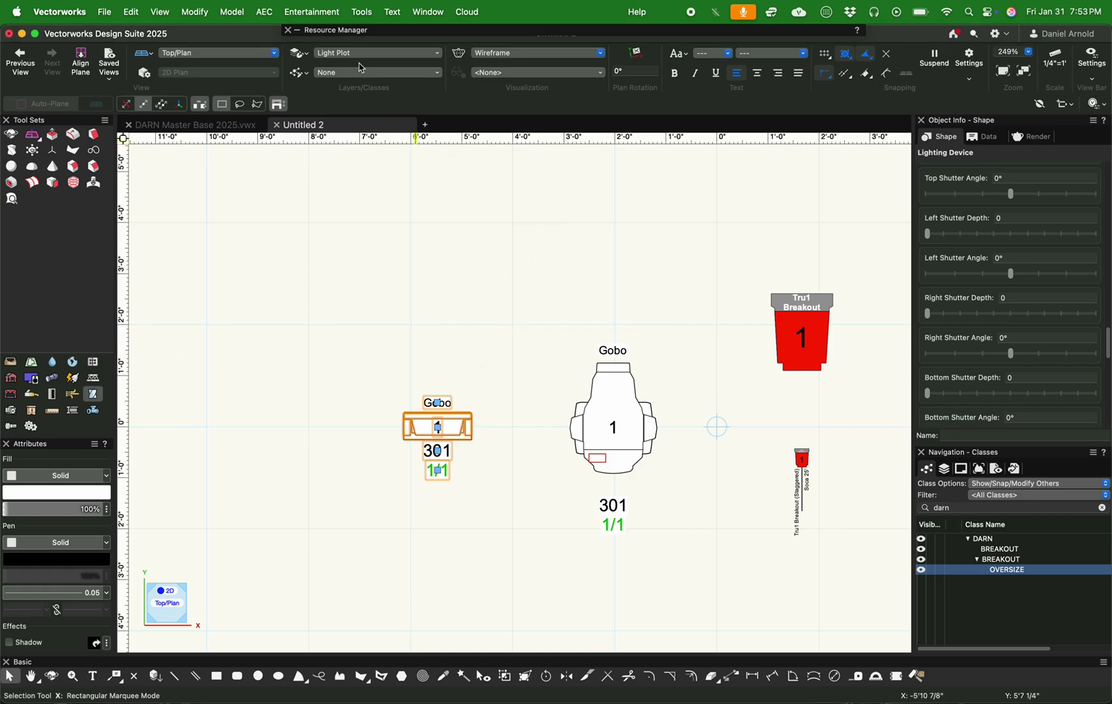
Open the Strike M legend's 2D layout for editing from the Label Legend Manager
click(309, 13)
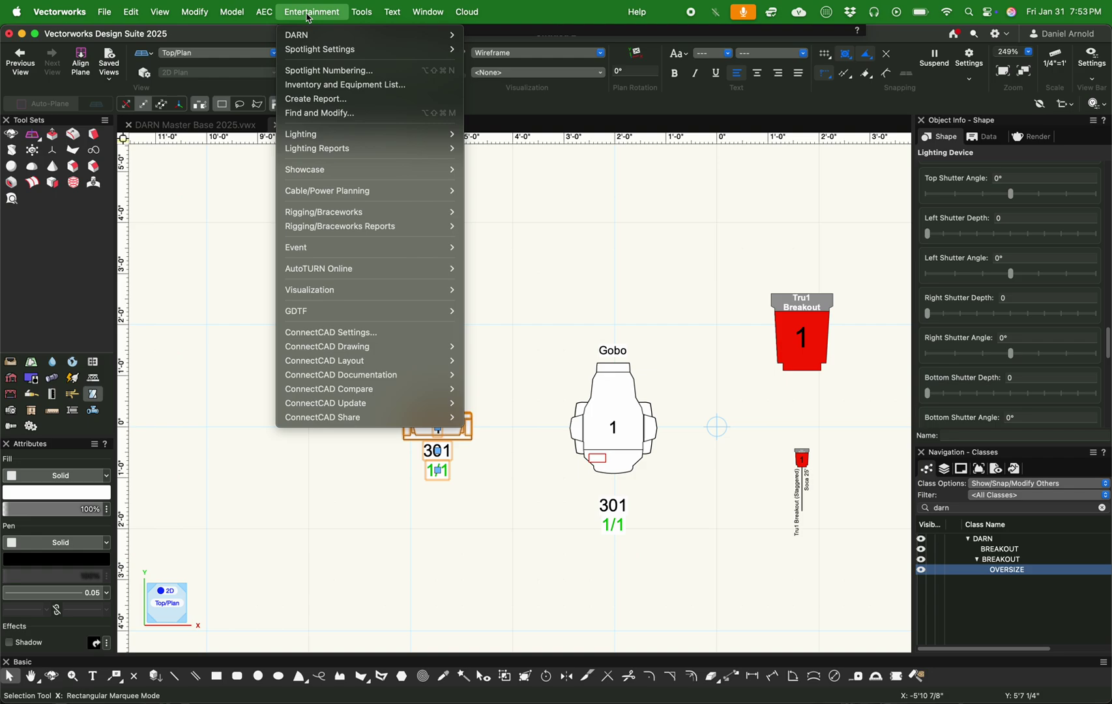
mouse_move(318, 135)
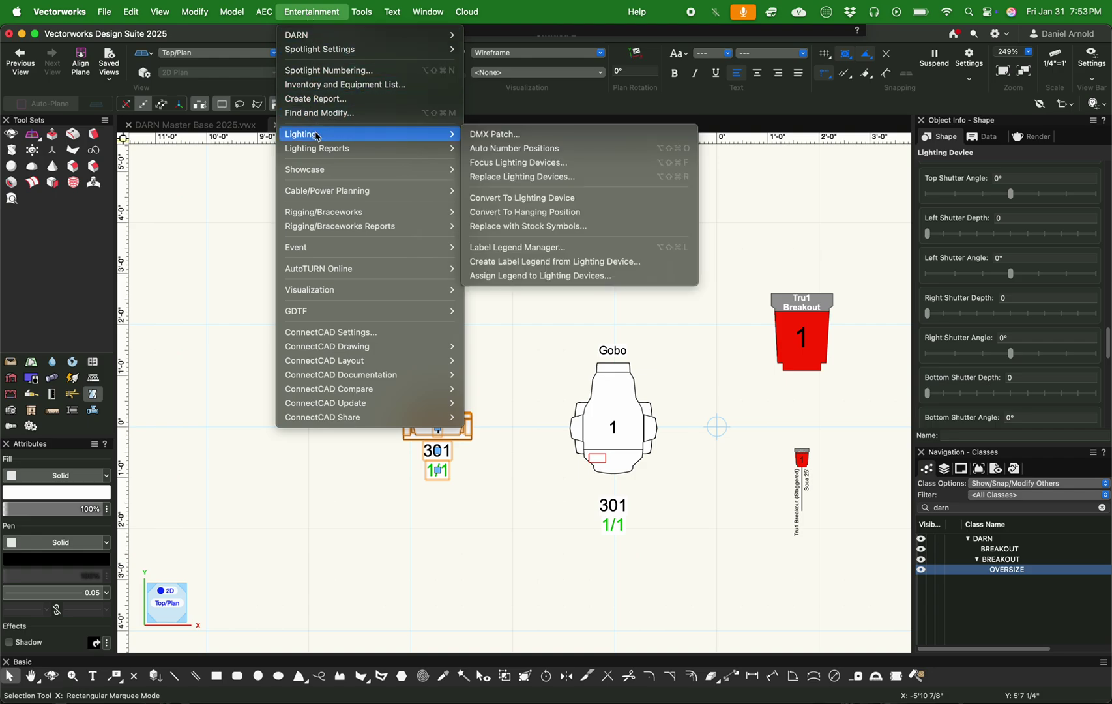
click(521, 247)
click(77, 98)
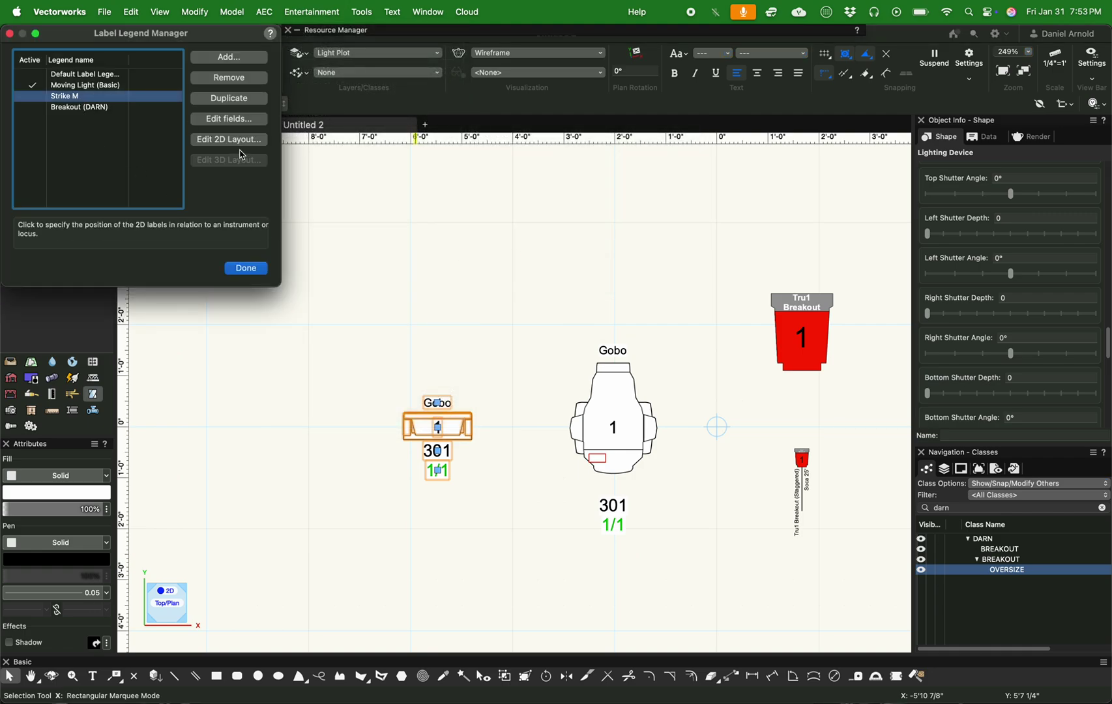
click(230, 139)
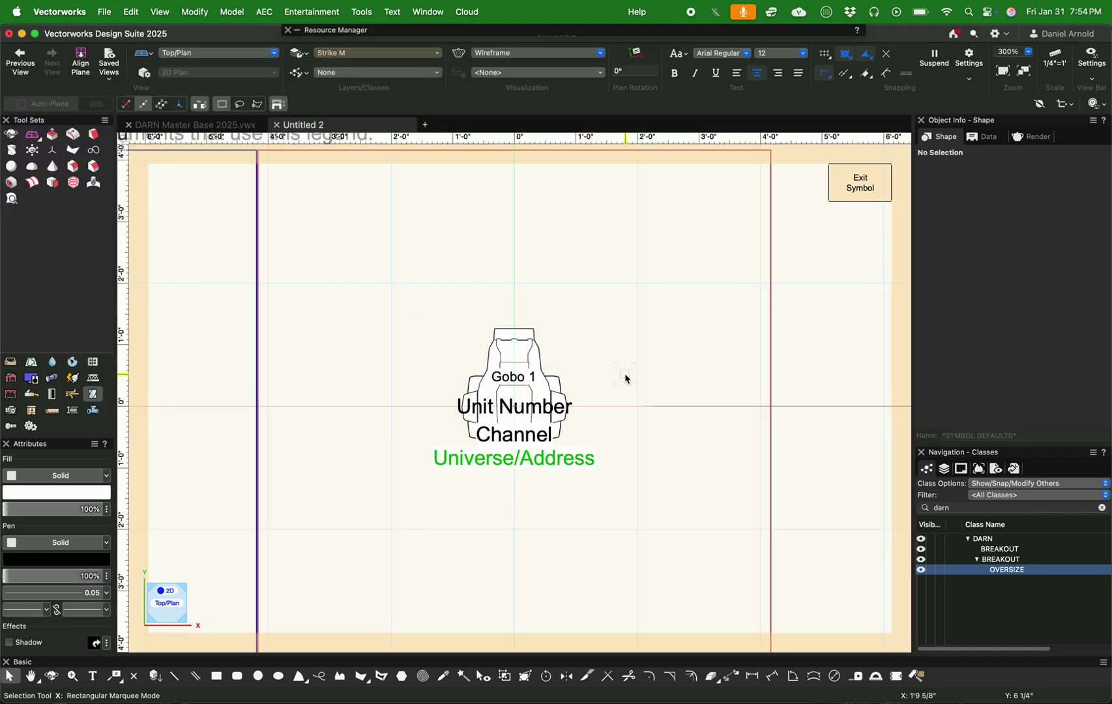
Delete the gobo shape and Gobo 1 text from the layout and exit the symbol
click(544, 367)
click(546, 370)
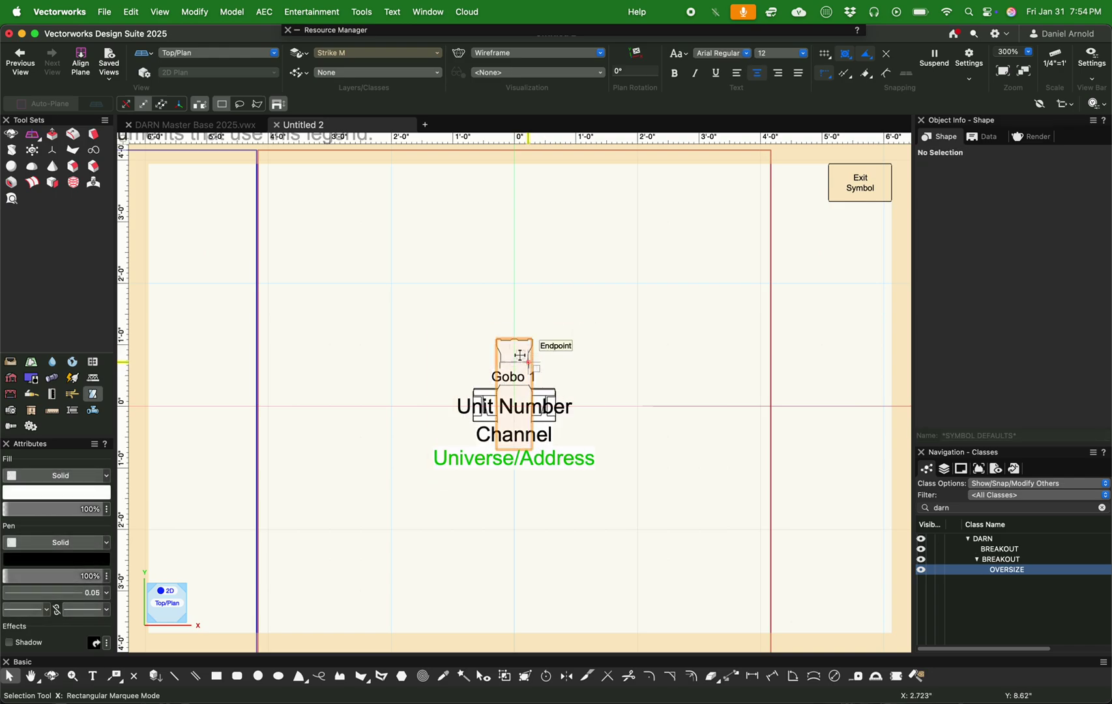
click(546, 369)
key(Delete)
click(545, 377)
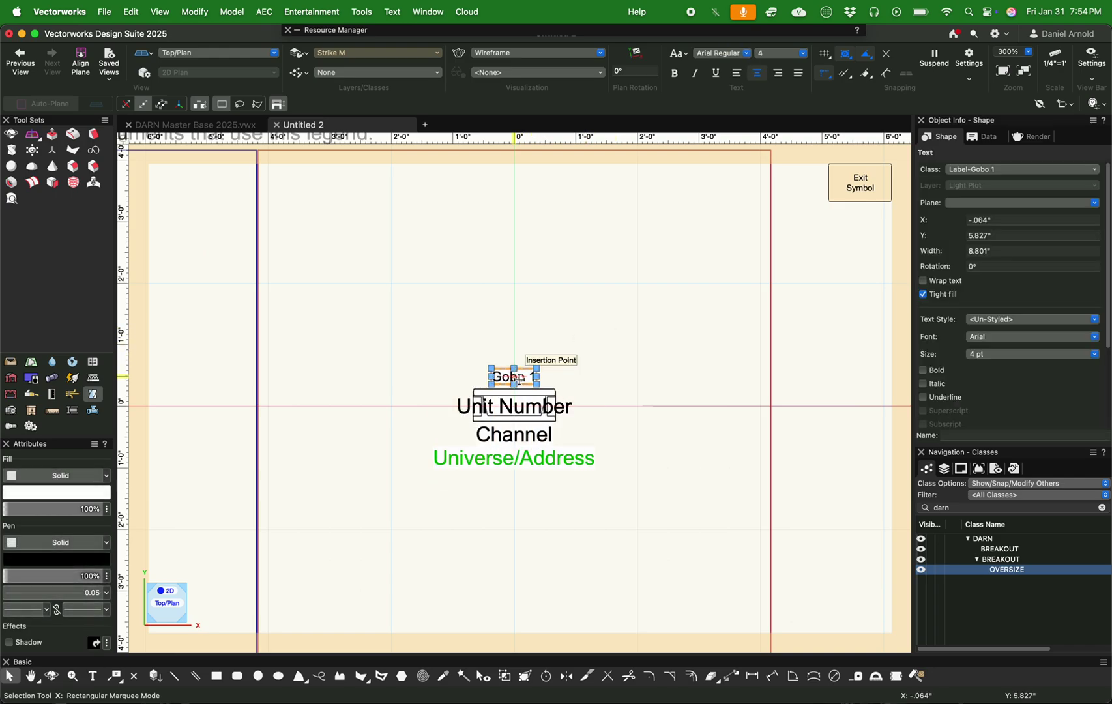
key(Delete)
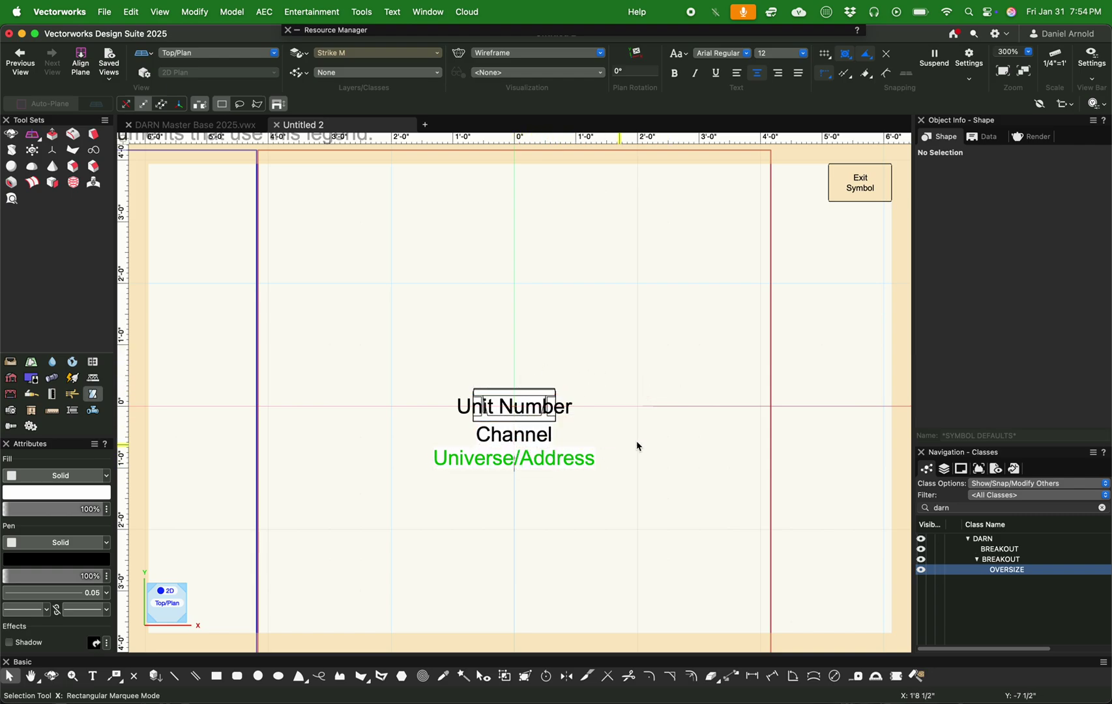
click(862, 191)
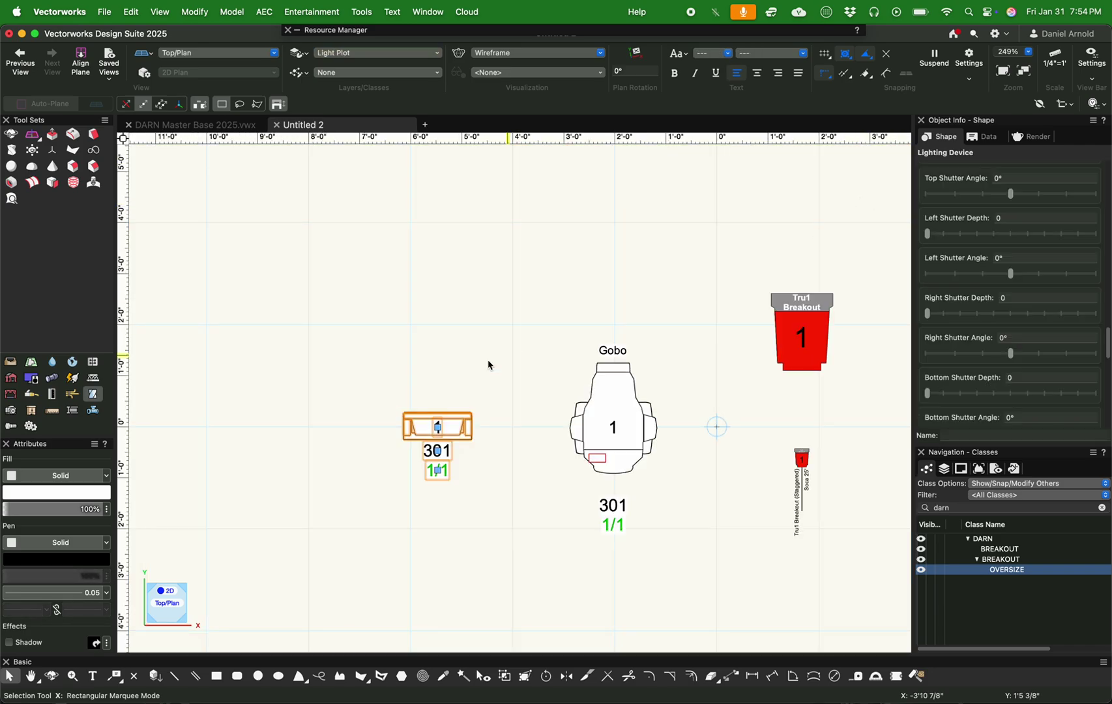